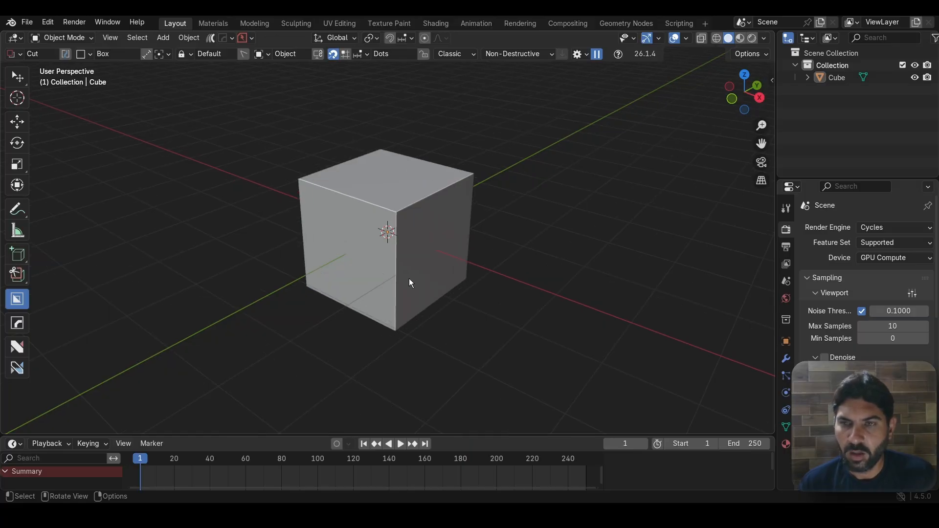
scroll(440, 244, "up", 4)
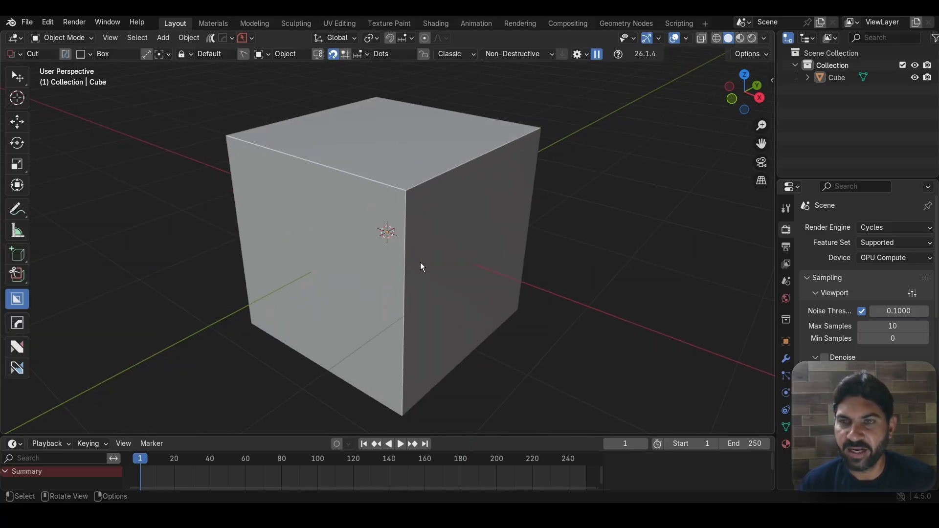
scroll(421, 263, "down", 5)
mouse_move(421, 262)
middle_mouse_down()
mouse_move(495, 256)
mouse_move(419, 268)
mouse_move(427, 257)
middle_mouse_up()
scroll(426, 259, "up", 3)
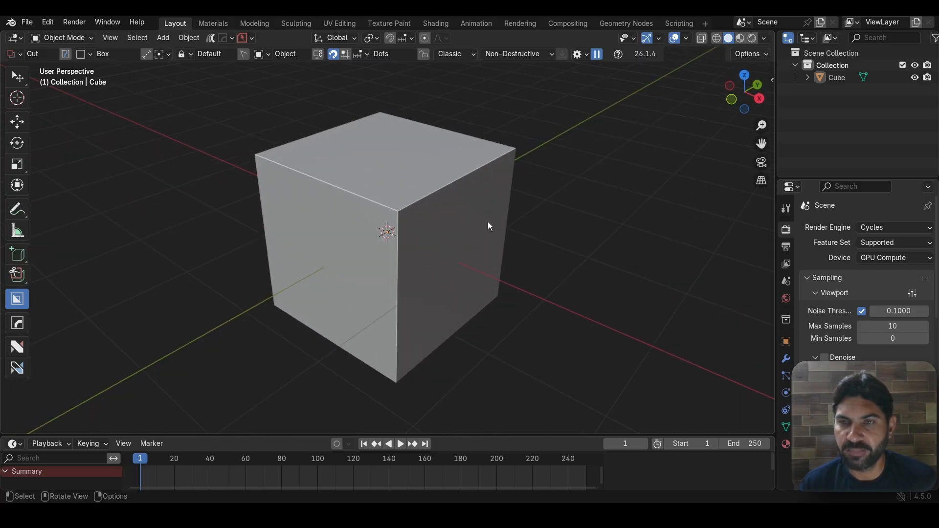
scroll(407, 264, "up", 2)
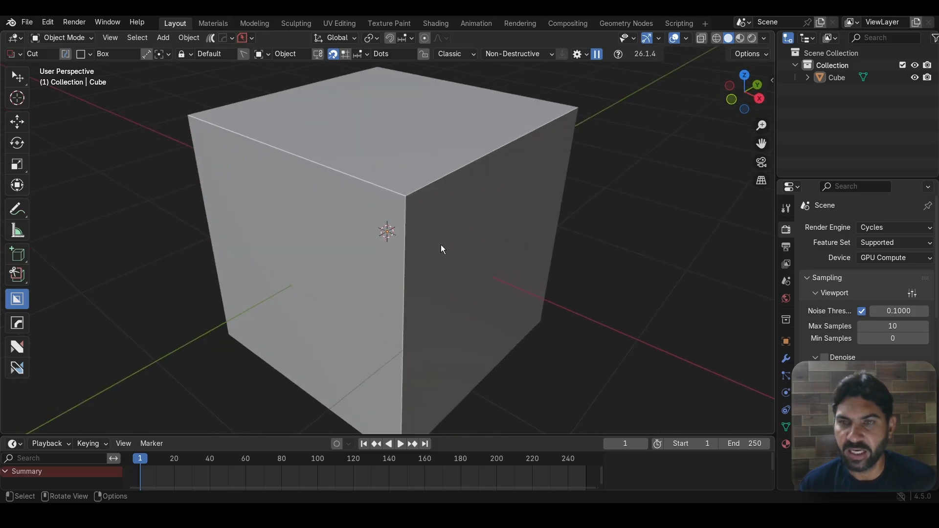
scroll(443, 252, "down", 1)
scroll(443, 267, "down", 3)
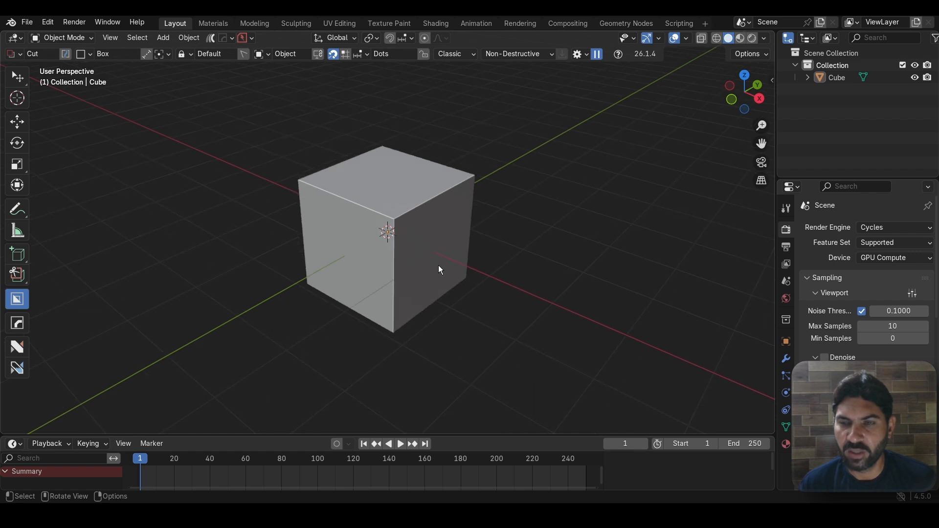
Step: Flatten the cube into a thin plate by scaling it along global Z to about 0.026
left_click(442, 262)
scroll(517, 330, "down", 1)
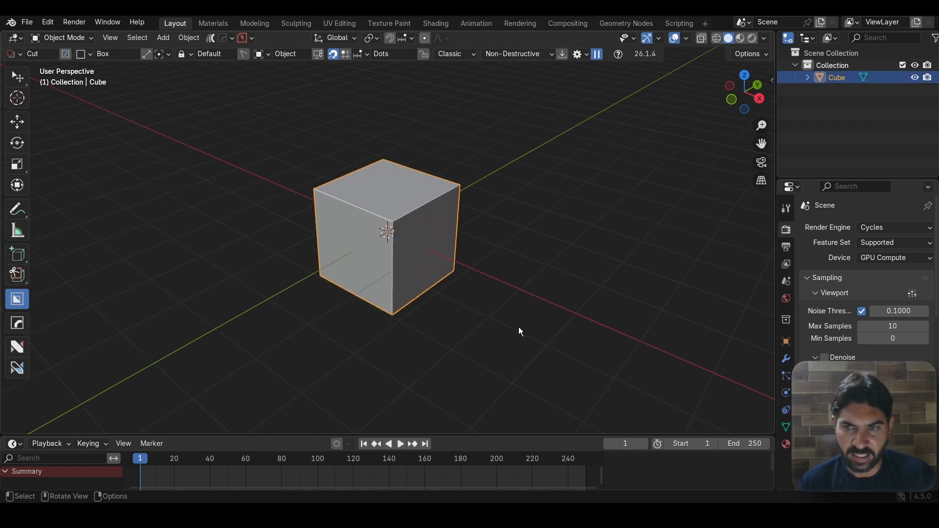
key("s")
key("z")
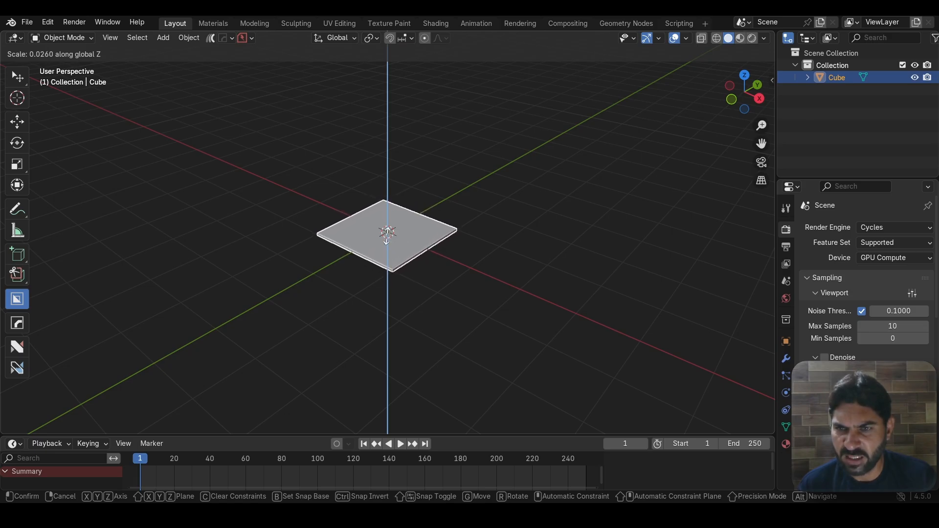
left_click(387, 236)
Step: Narrow the plate into a long strip by scaling it along global X to about 0.19
scroll(386, 236, "up", 5)
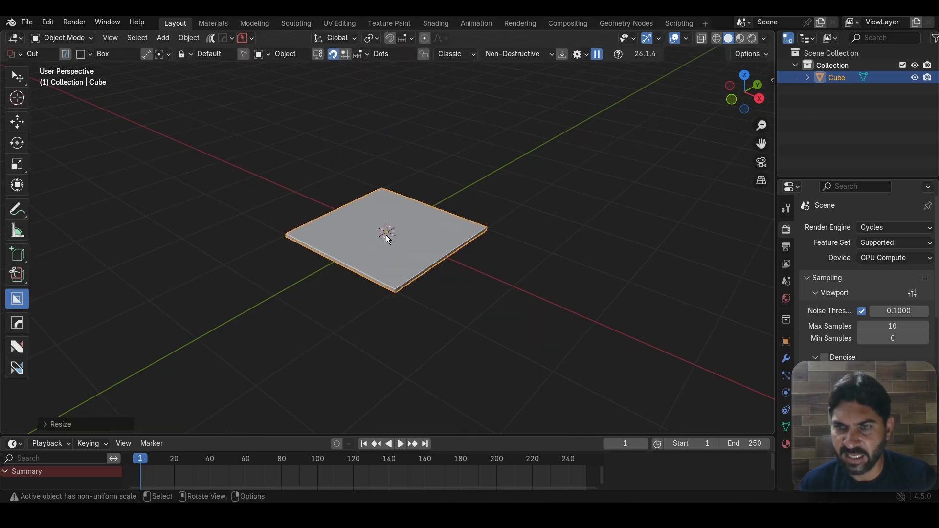
scroll(400, 231, "down", 3)
middle_click_drag(400, 232, 453, 240)
scroll(454, 241, "up", 1)
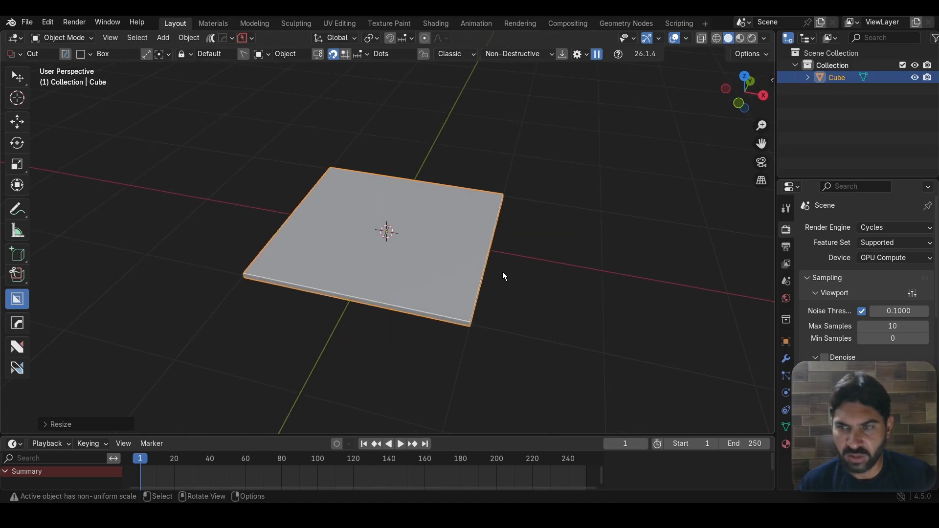
key("s")
key("x")
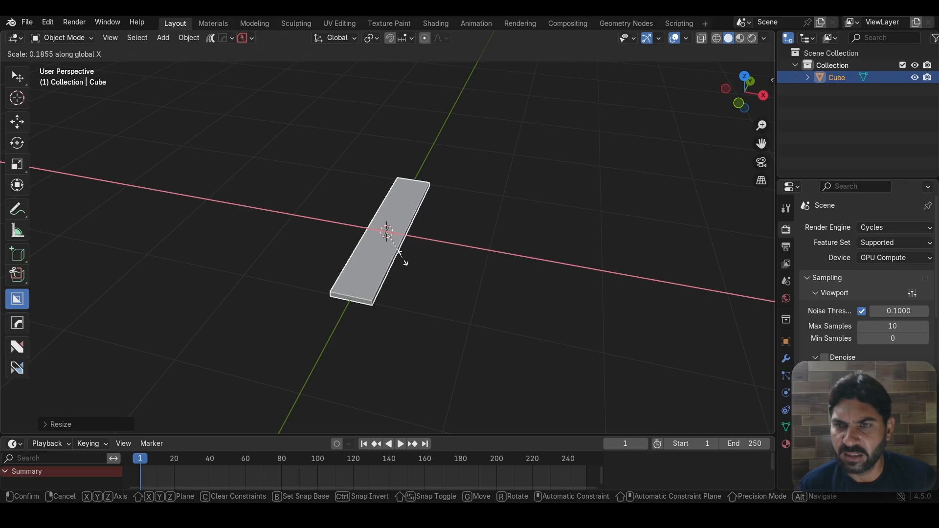
left_click(405, 259)
Step: Apply the scale of the strip so its dimensions become its base size
middle_click_drag(404, 257, 389, 238)
key("ctrl+a")
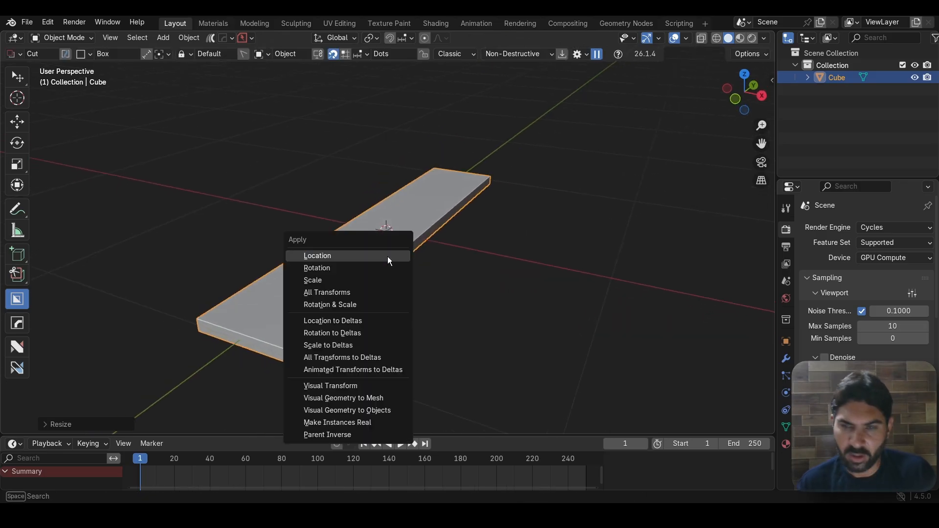
left_click(369, 281)
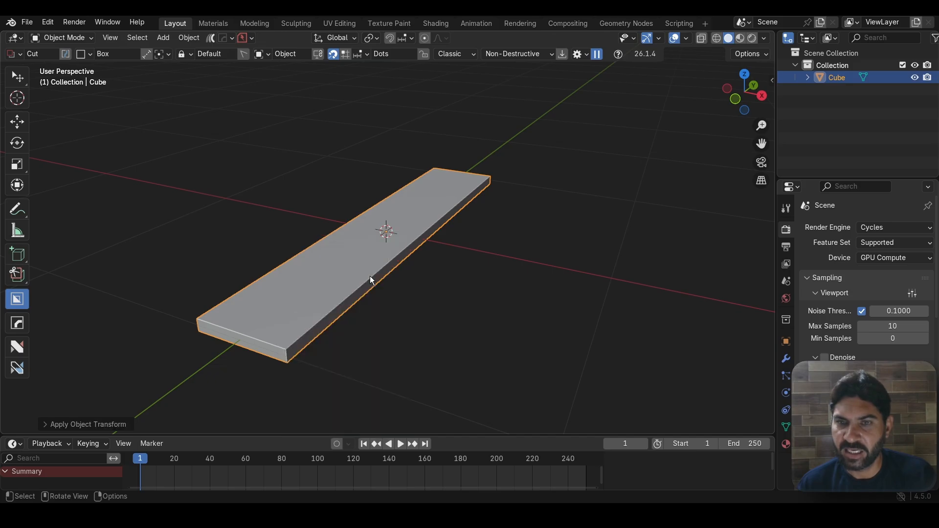
Step: Enter Edit Mode on the strip in edge selection and deselect all of its geometry
middle_click_drag(385, 301, 441, 266, "shift")
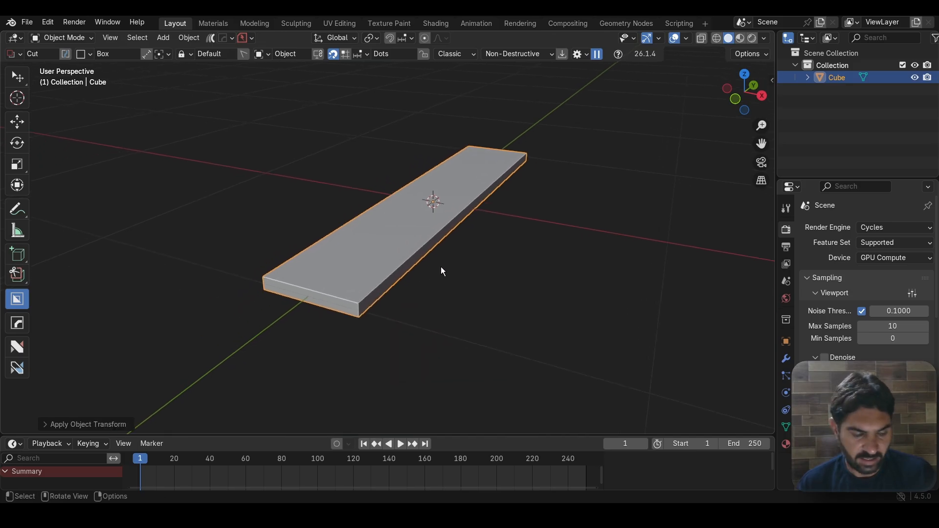
key("ctrl+Tab")
left_click(443, 365)
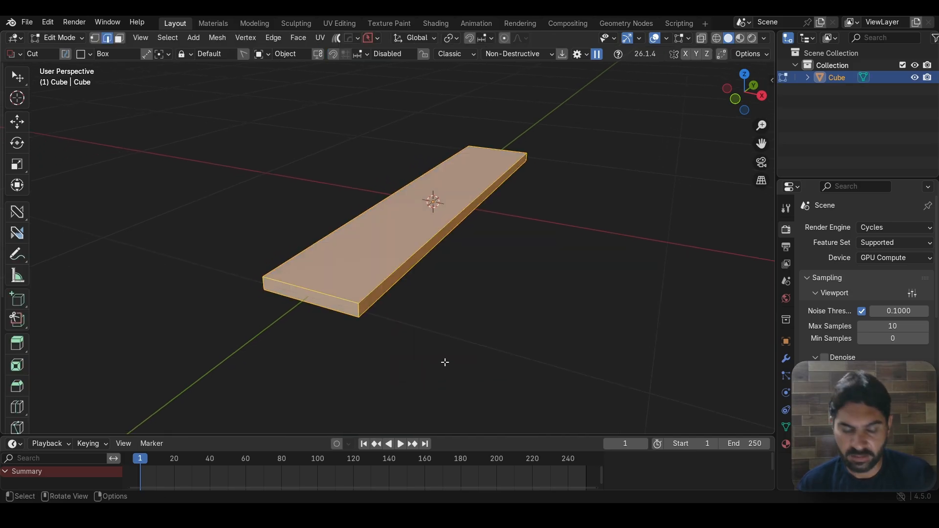
scroll(432, 344, "up", 4)
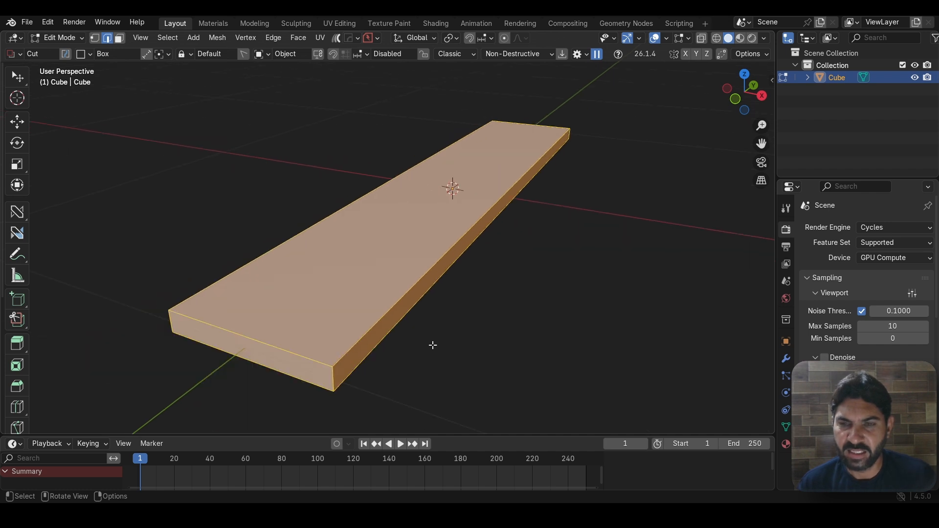
scroll(432, 342, "down", 3)
key("alt+a")
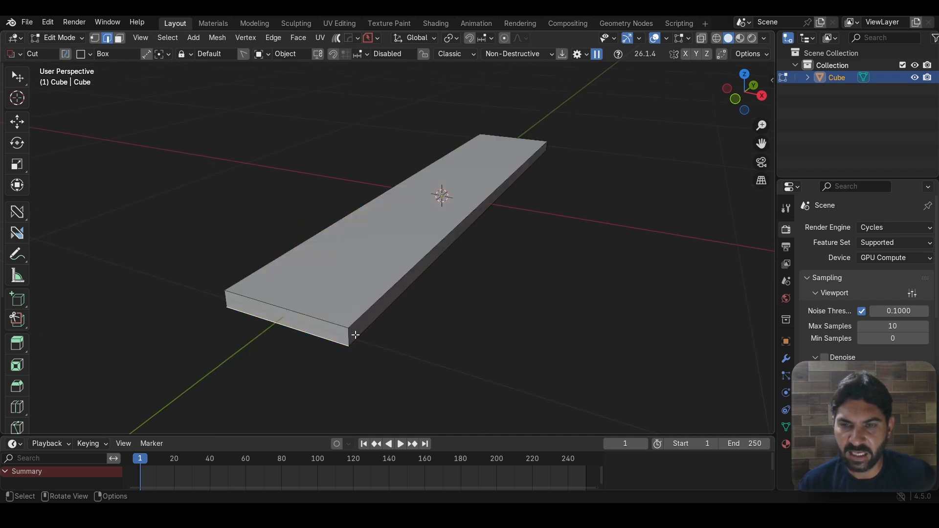
Step: Bevel the strip's four vertical corner edges with an offset of about 0.222 m and 10 segments to round both ends
middle_click_drag(346, 332, 367, 284)
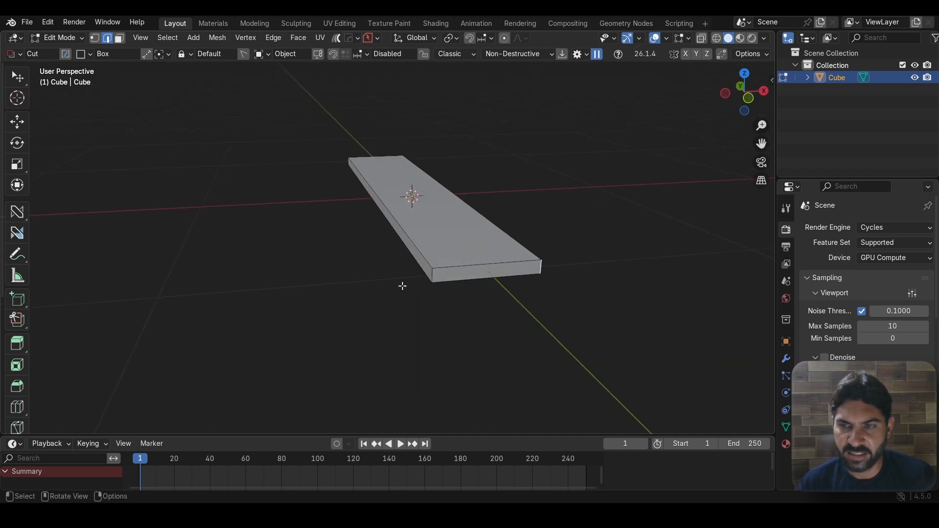
middle_click_drag(558, 285, 443, 301)
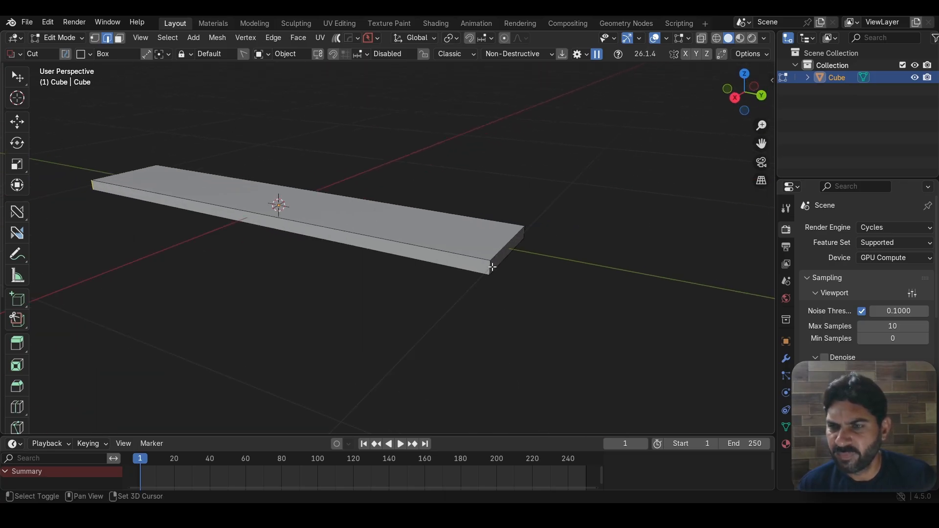
middle_click_drag(546, 269, 406, 280)
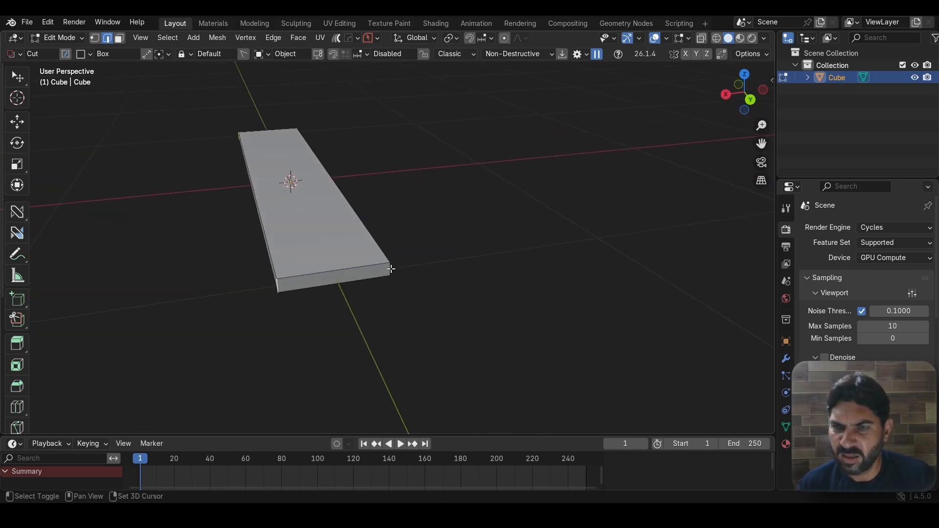
middle_click_drag(492, 289, 530, 289)
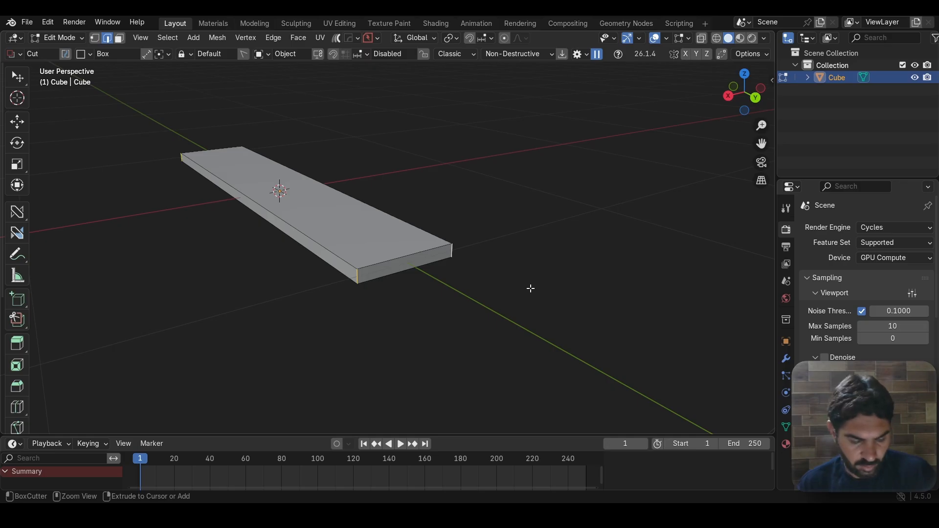
key("ctrl+b")
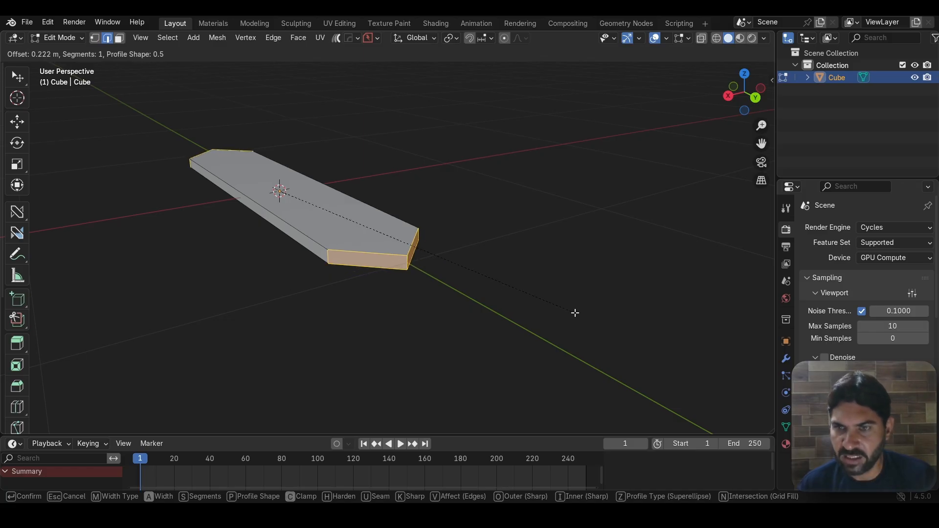
scroll(575, 313, "up", 3)
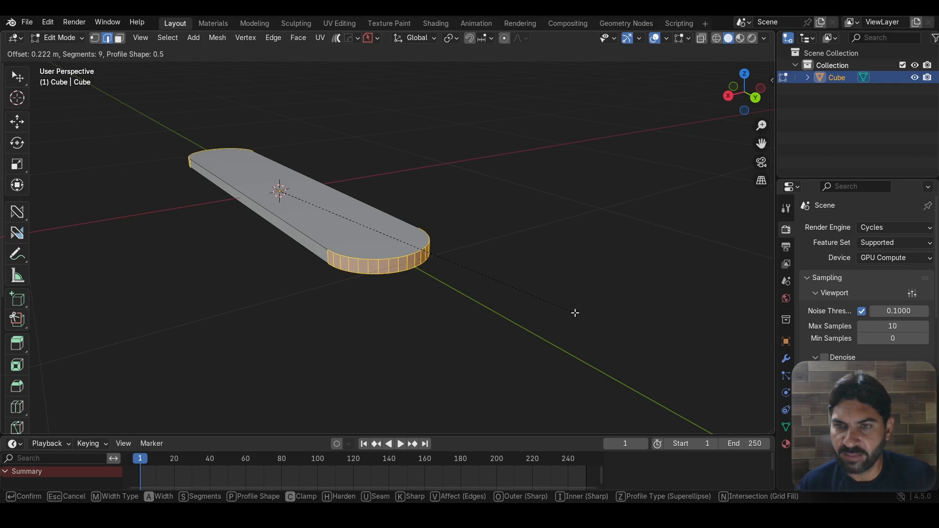
scroll(575, 313, "up", 1)
left_click(575, 313)
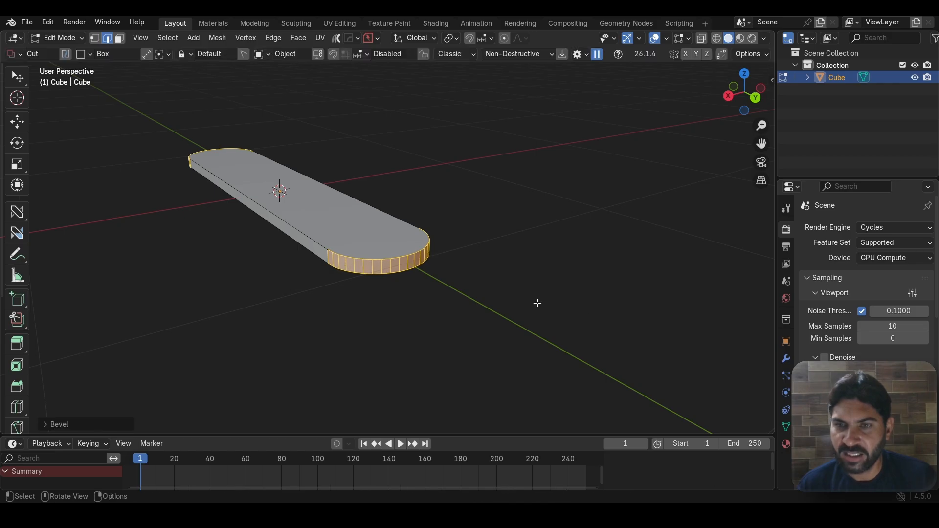
Step: Clean up the bevelled mesh with the MACHIN3 Clean Up operation
scroll(537, 301, "up", 2)
scroll(538, 299, "down", 1)
key("3")
scroll(480, 287, "up", 3)
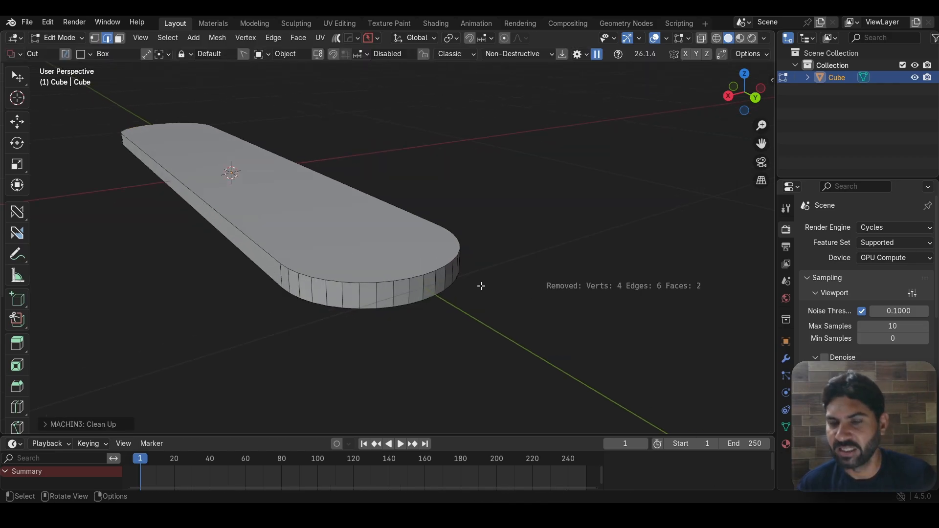
Step: Bevel the outer edge loops of the strip's top and bottom faces with 1 segment and an offset of about 0.006 m
scroll(498, 278, "down", 3)
middle_click_drag(499, 277, 542, 295)
scroll(491, 312, "up", 1)
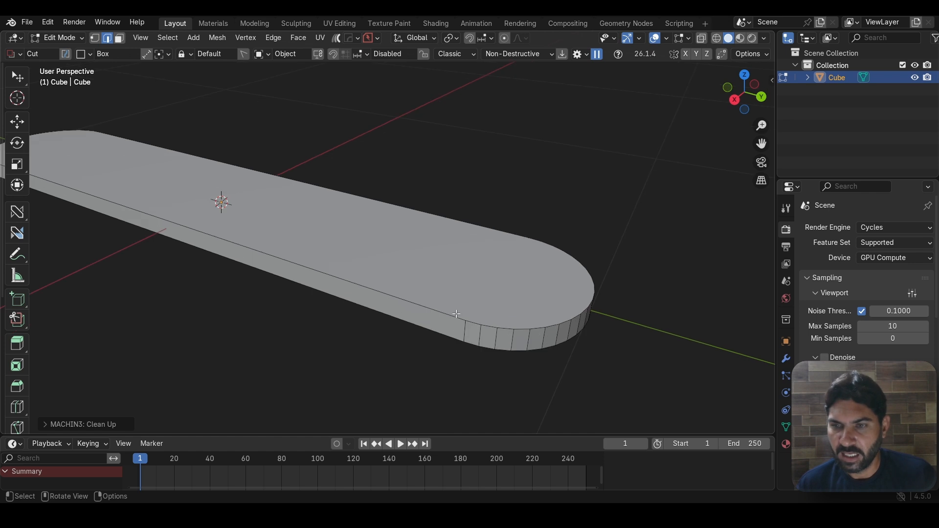
key("shift")
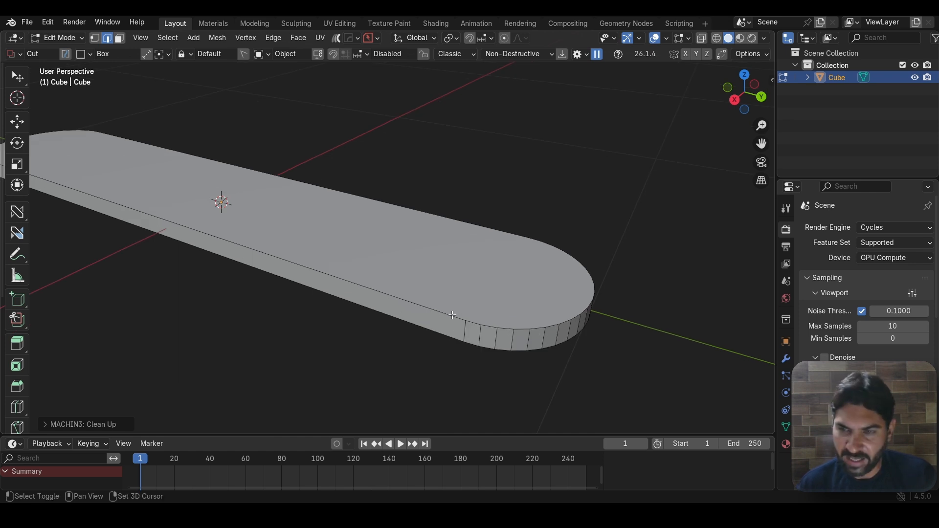
left_click(452, 315, "alt+shift")
scroll(485, 329, "down", 1)
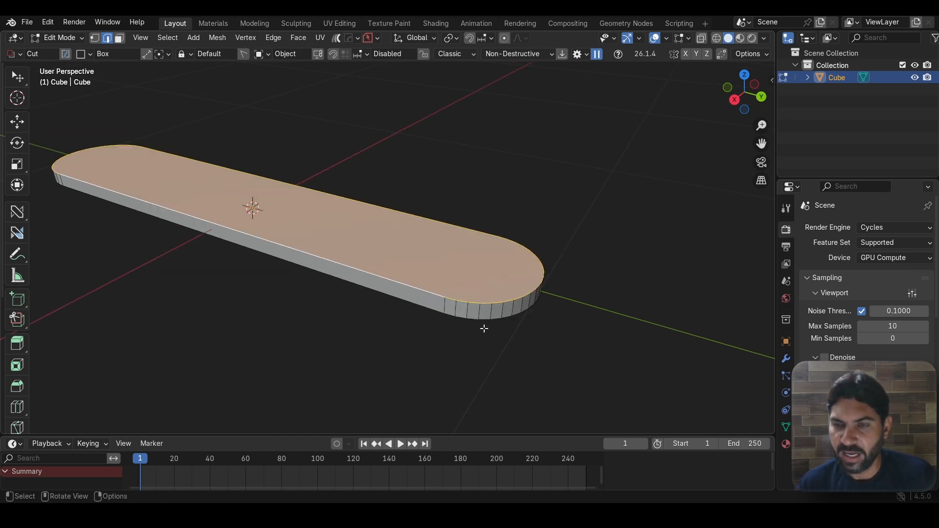
middle_click_drag(449, 320, 467, 275)
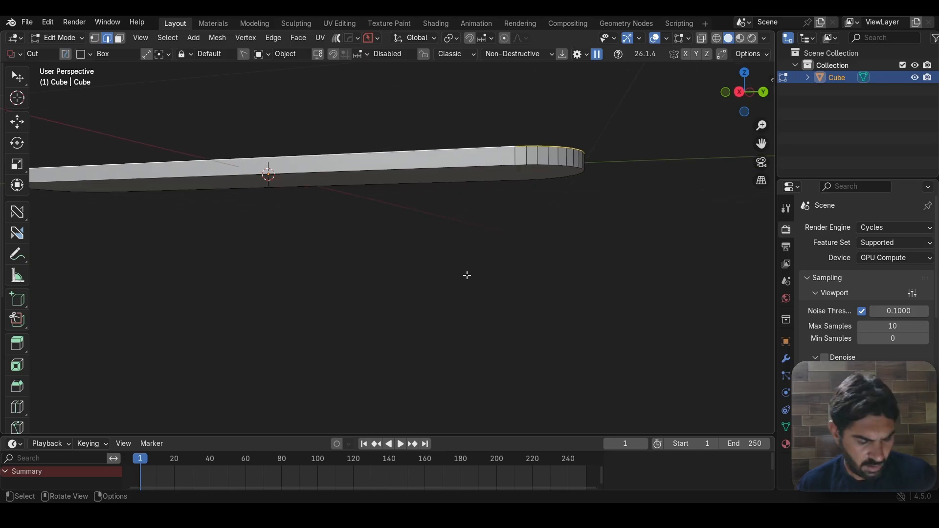
middle_click_drag(479, 166, 462, 317)
key("ctrl+b")
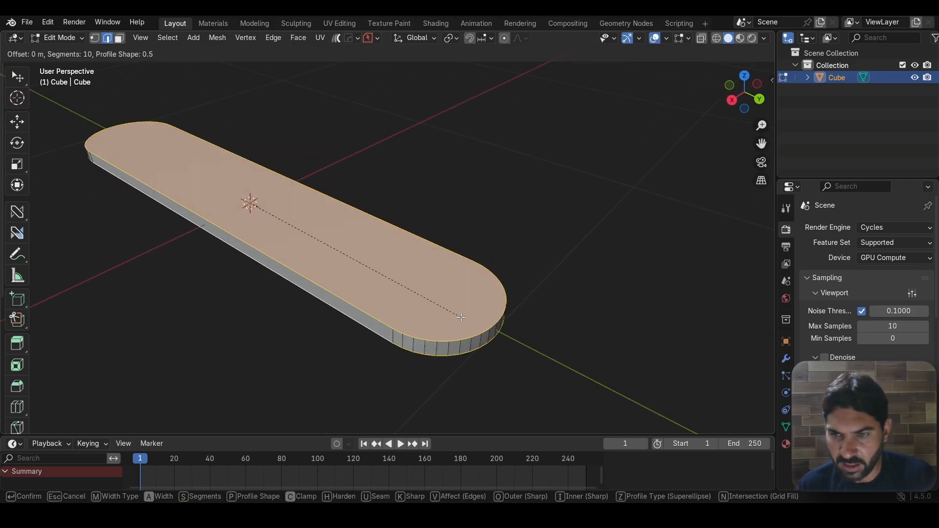
scroll(463, 320, "down", 8)
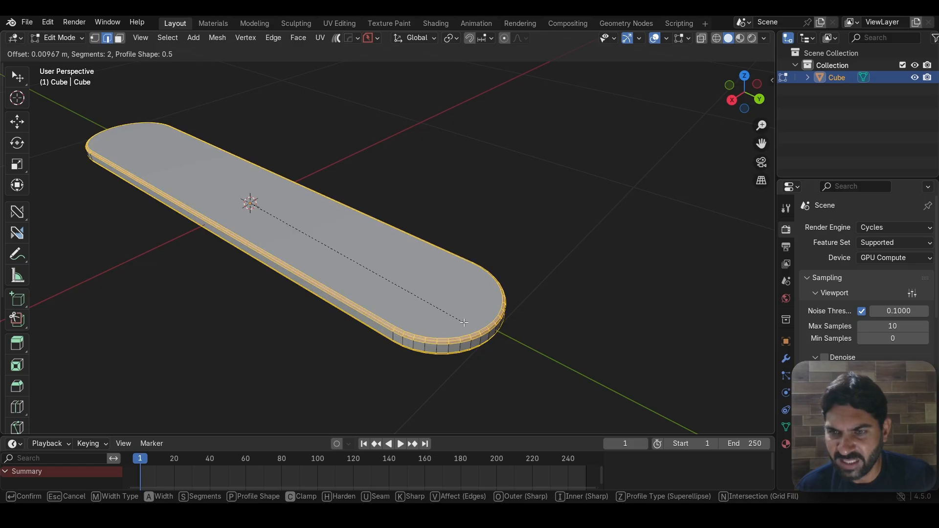
scroll(464, 323, "down", 1)
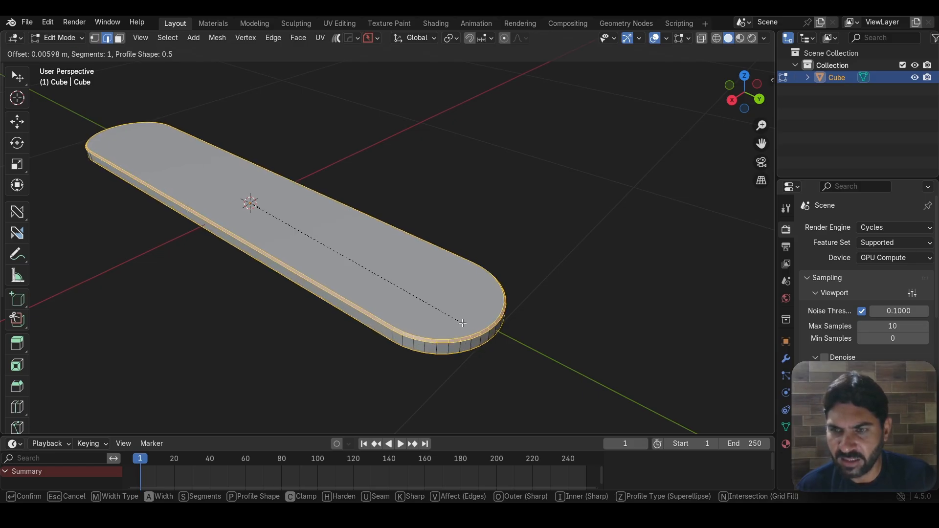
left_click(462, 323)
Step: Select the edge loop that outlines the strip's flat top face, just inside the upper chamfer
scroll(452, 320, "up", 3)
middle_click_drag(453, 320, 478, 307)
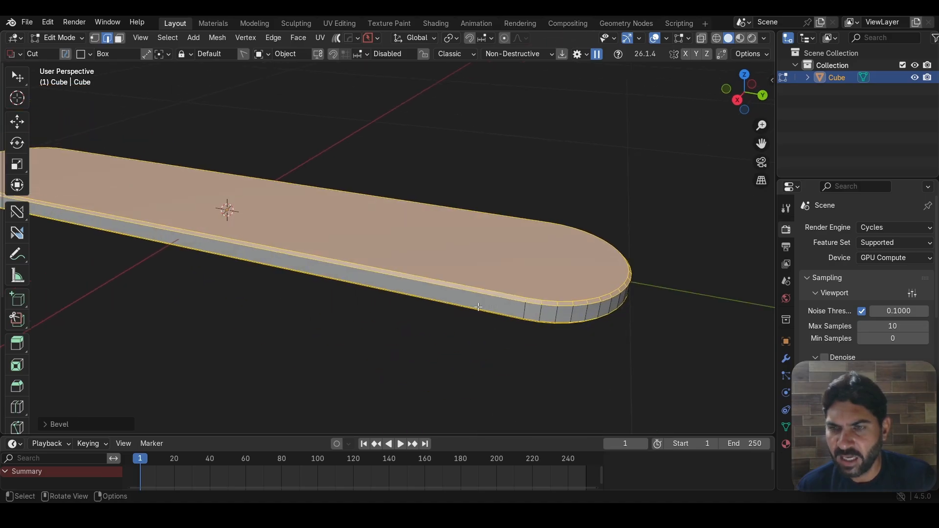
scroll(478, 307, "up", 3)
left_click(482, 326)
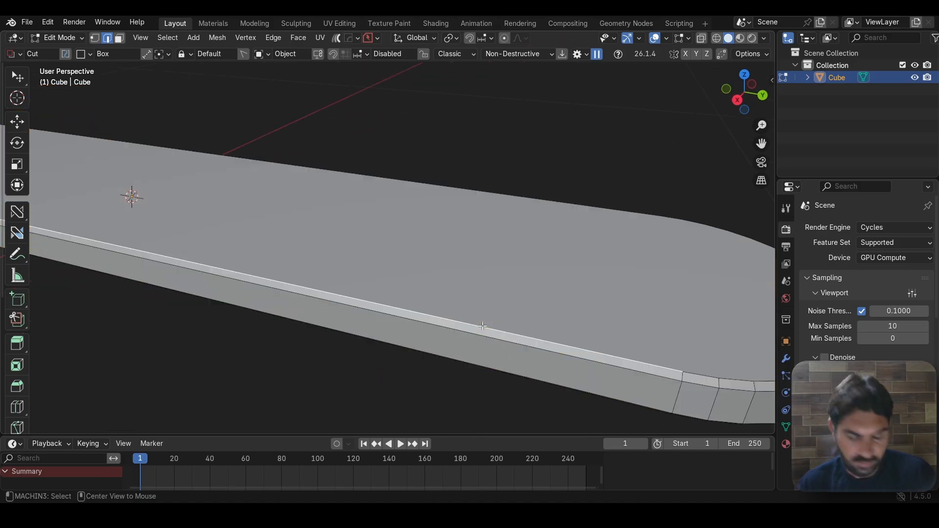
left_click(483, 326, "alt")
scroll(516, 259, "down", 3)
middle_click_drag(515, 259, 498, 269)
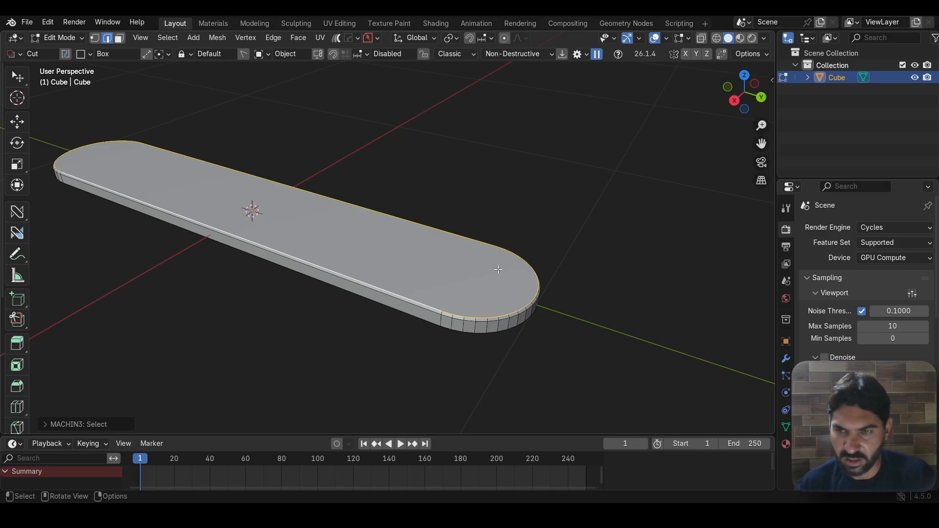
Step: Extract the selected top edge loop as a thin, fully filled POLY curve with the HOps Curve/Extract operation, and deselect it
key("q")
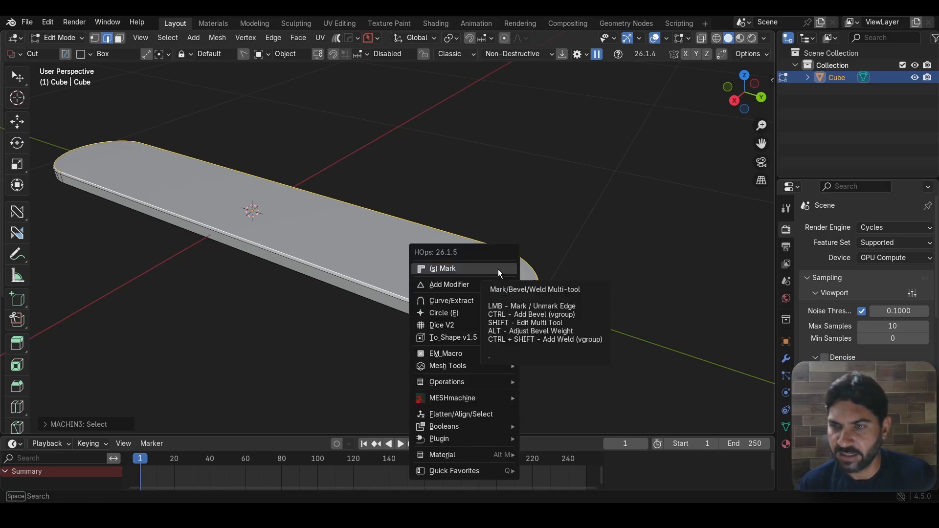
left_click(457, 301)
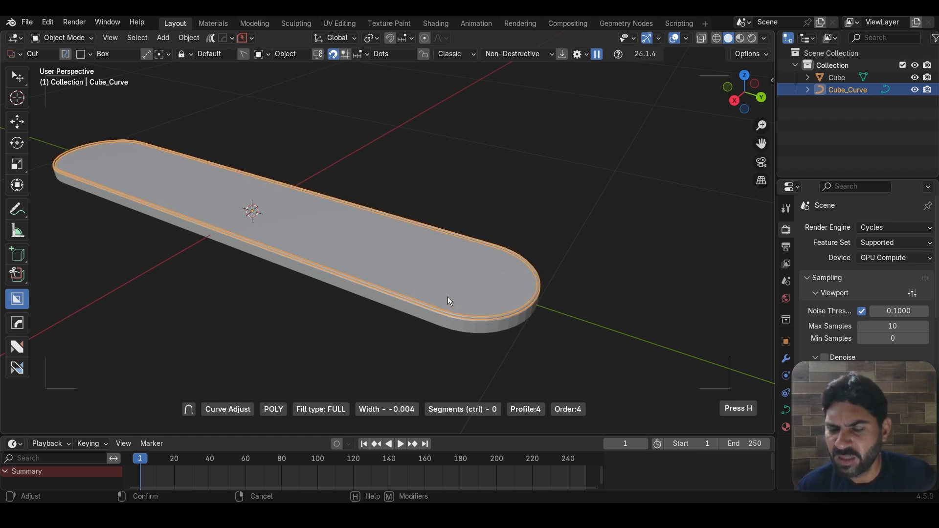
left_click(445, 296)
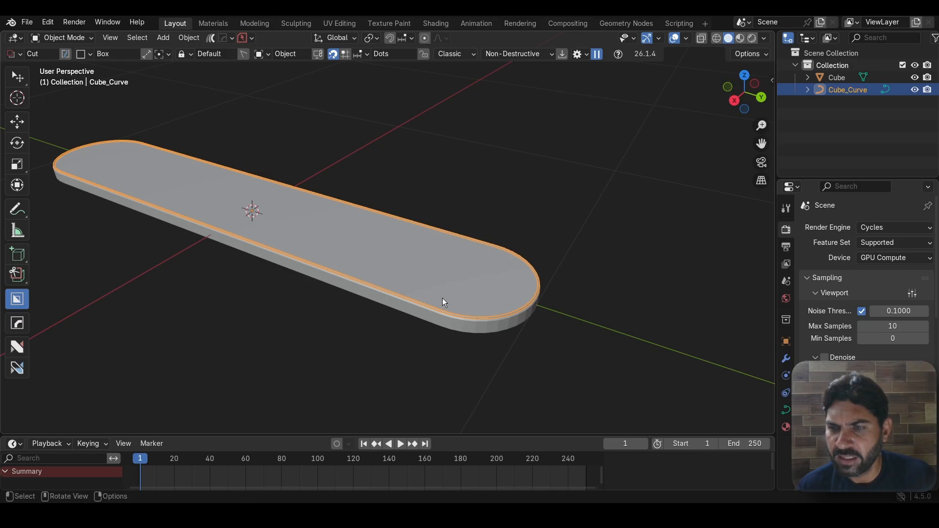
scroll(442, 298, "up", 5)
left_click(515, 167)
scroll(478, 241, "down", 8)
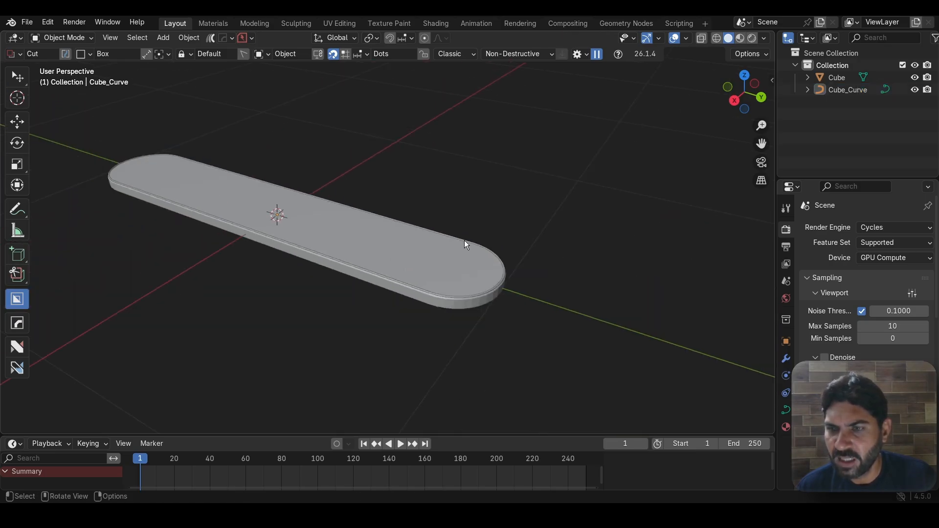
Step: Convert the extracted rim curve on top of the strip to a mesh
middle_click_drag(466, 241, 420, 292)
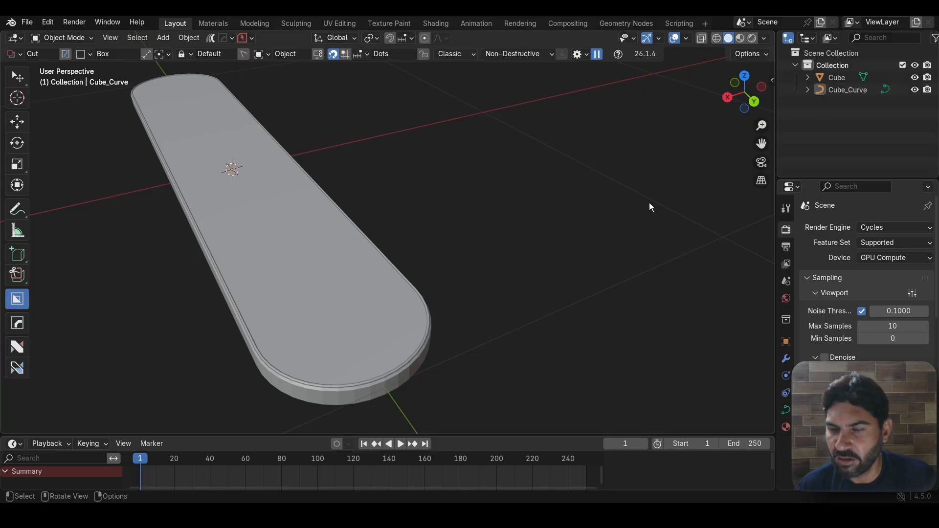
scroll(512, 248, "up", 6)
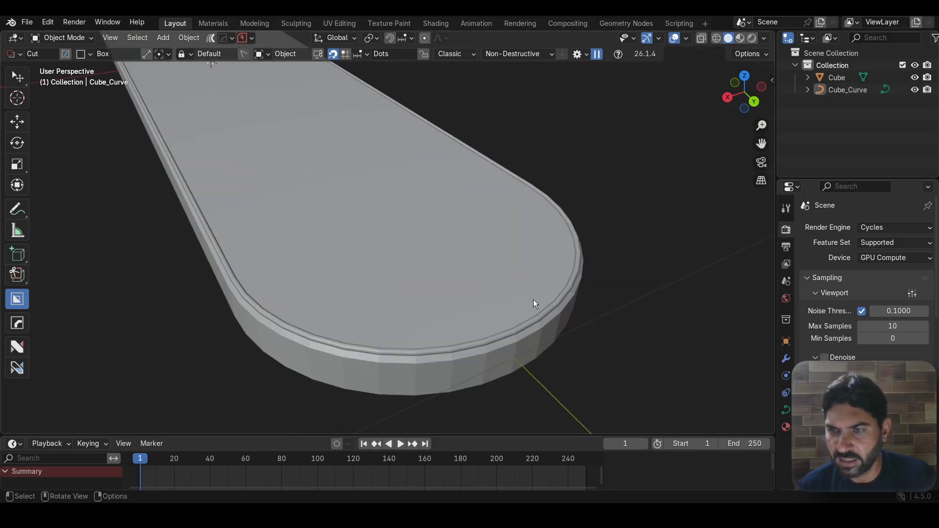
left_click(523, 326)
right_click(522, 326)
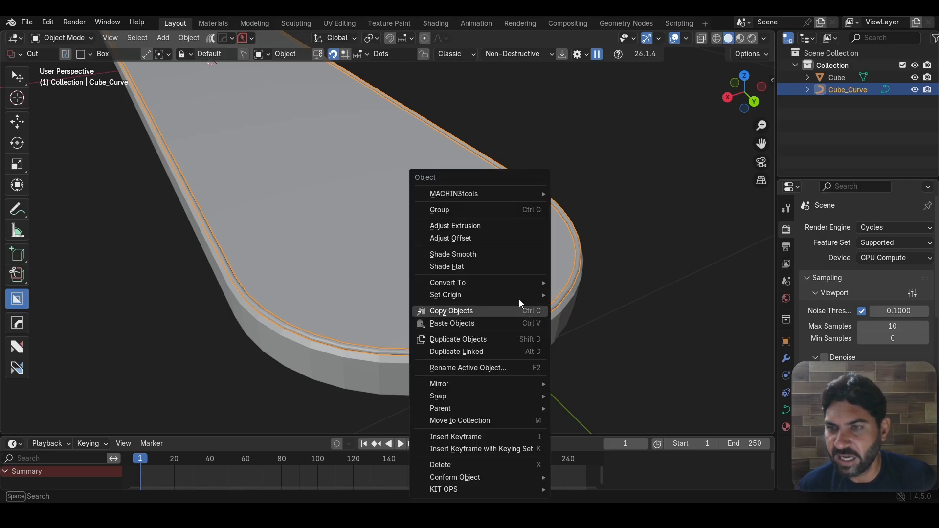
mouse_move(515, 284)
left_click(584, 281)
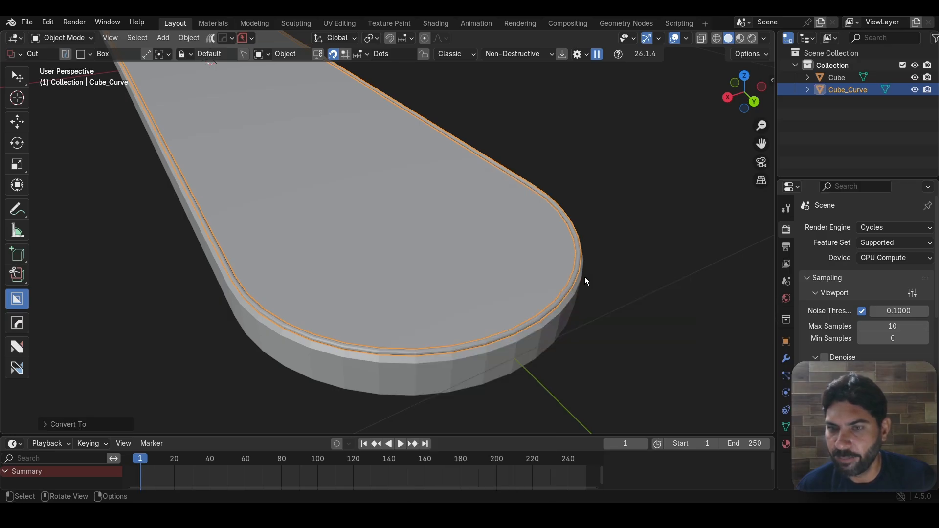
Step: Apply Shade Auto Smooth to the converted rim and to the strip
right_click(501, 335)
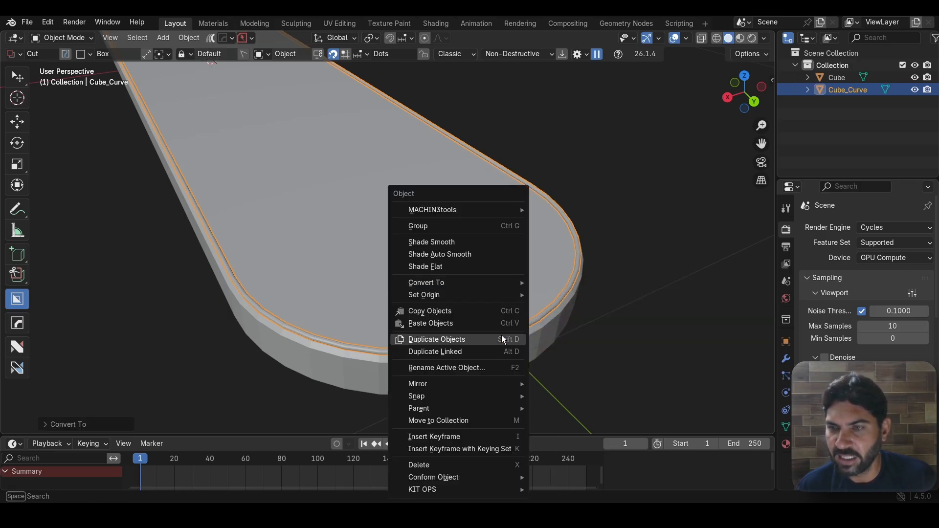
left_click(462, 252)
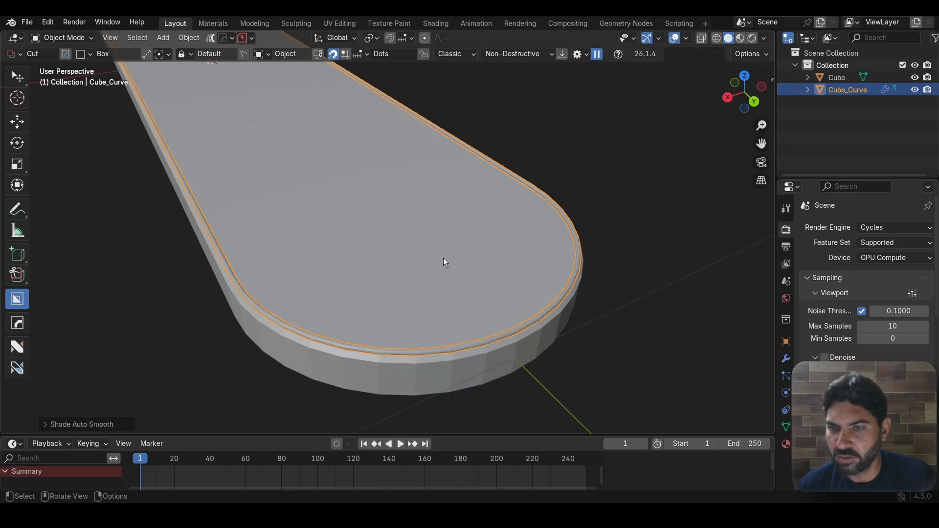
left_click(441, 236)
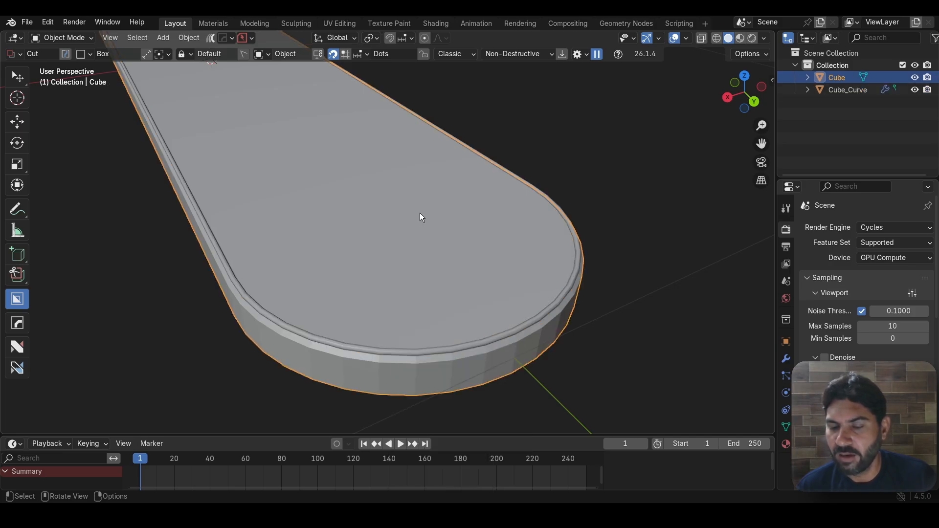
right_click(414, 193)
left_click(415, 192)
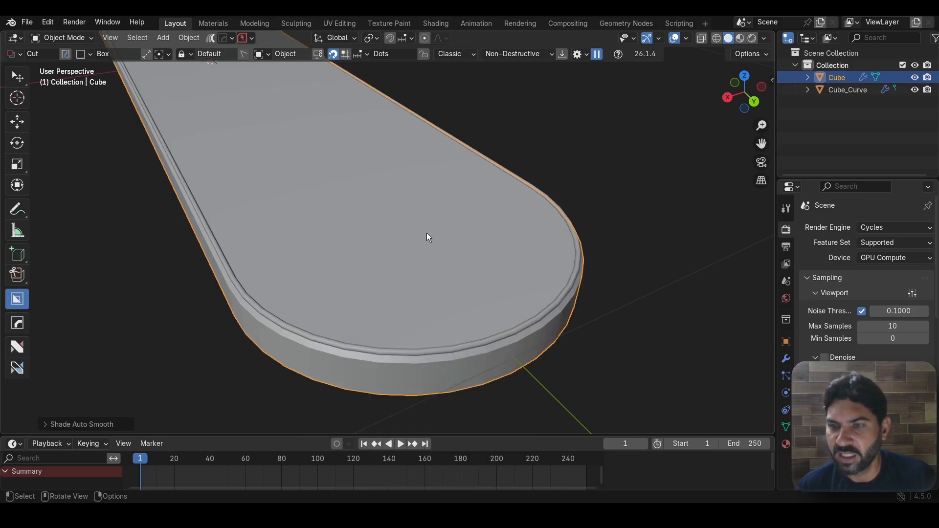
Step: Select the strip and its rim together and move them about 12 m along the global Y axis
scroll(426, 238, "down", 8)
middle_click_drag(382, 236, 397, 267)
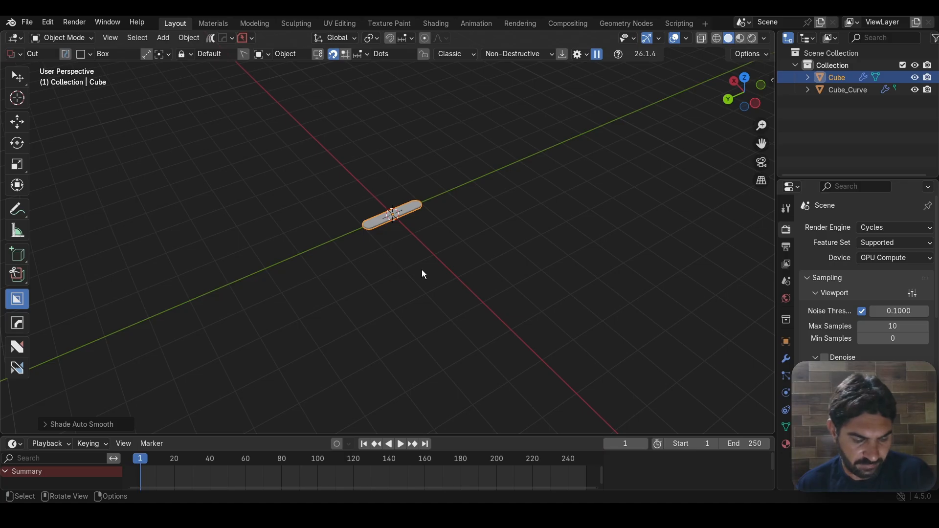
key("a")
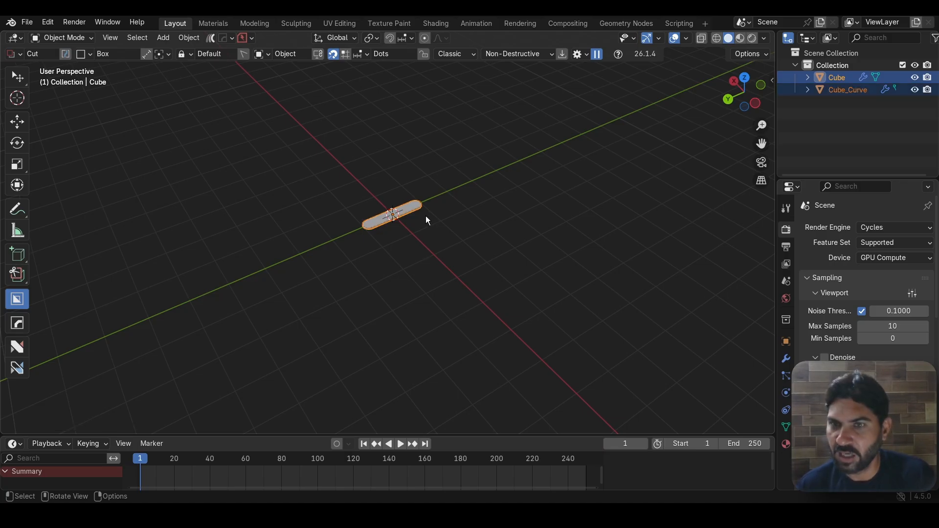
scroll(435, 200, "up", 3)
scroll(459, 239, "down", 3)
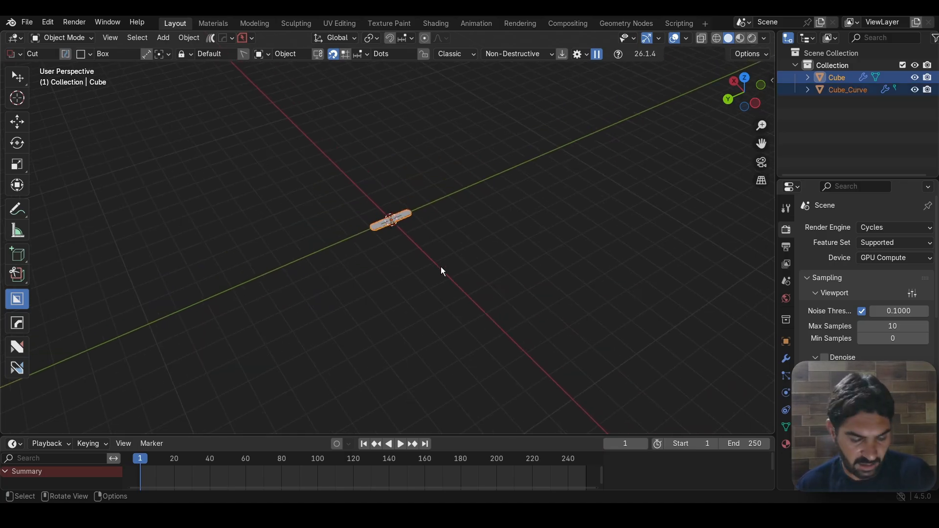
key("g")
key("y")
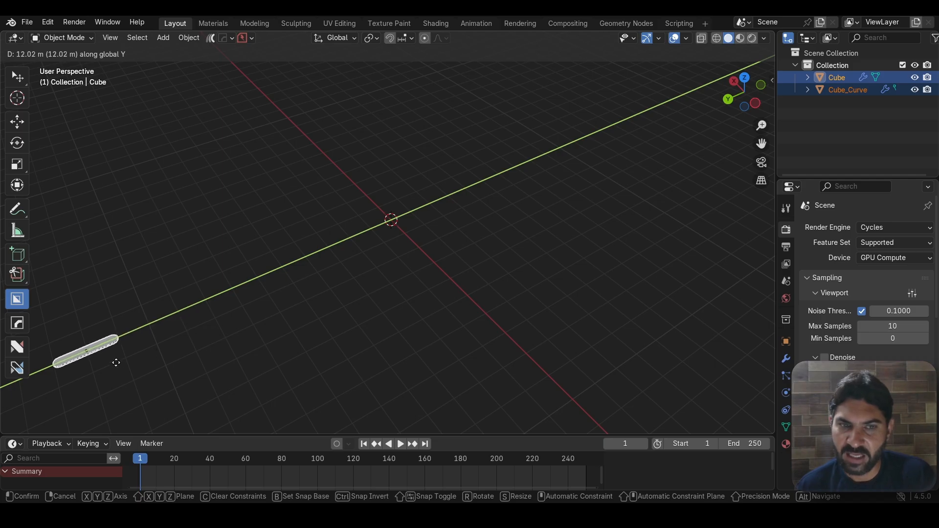
left_click(100, 362)
Step: Add a mesh plane at the world origin
scroll(341, 229, "up", 2)
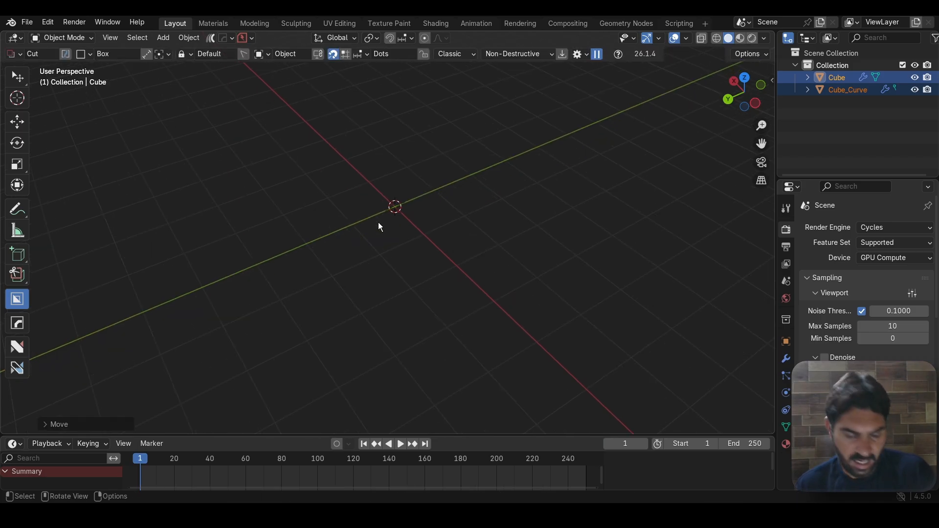
key("shift+a")
mouse_move(356, 236)
left_click(453, 242)
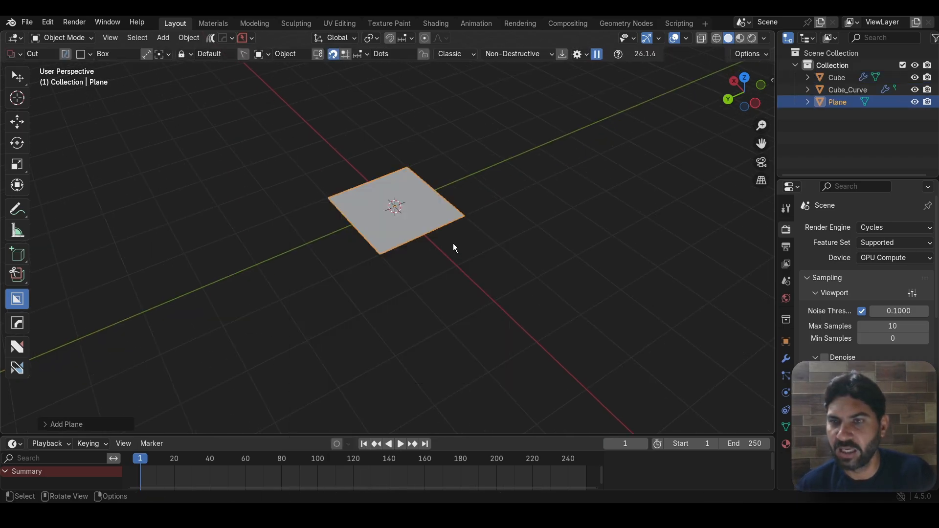
scroll(420, 195, "up", 5)
scroll(419, 195, "down", 3)
middle_click_drag(436, 186, 445, 237, "shift")
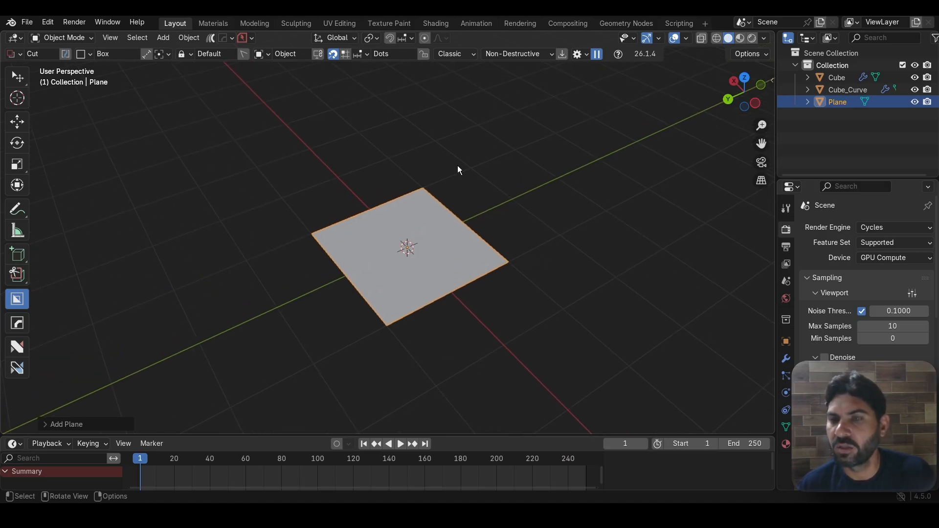
Step: Switch to the Geometry Nodes workspace and create a new node tree on the plane
left_click(629, 24)
scroll(618, 228, "up", 2)
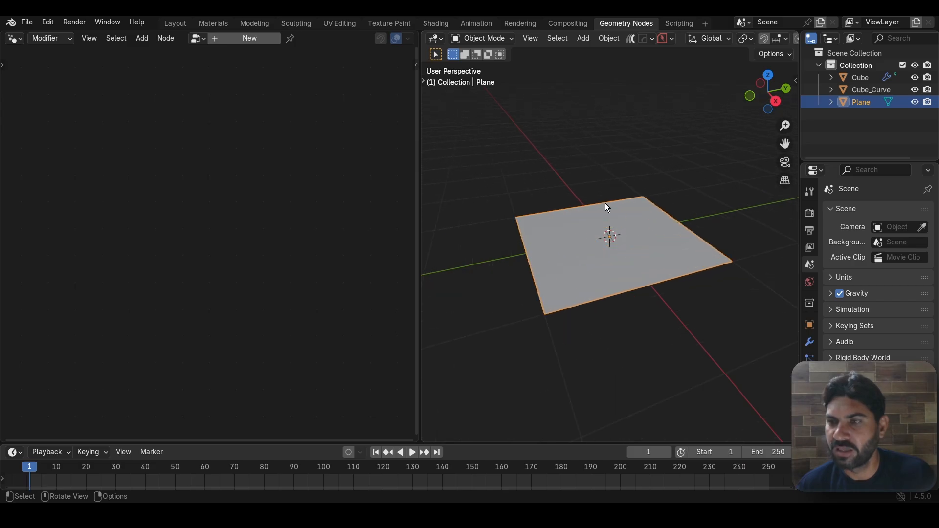
left_click(254, 38)
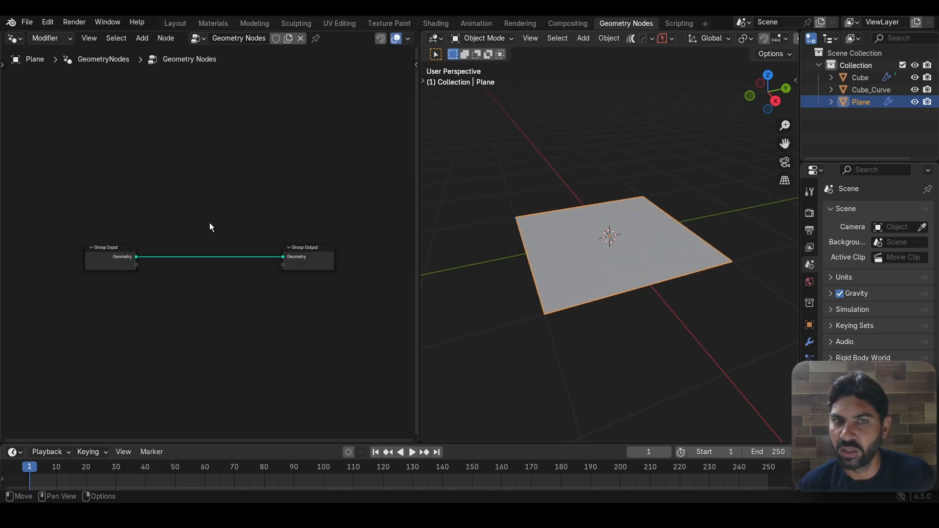
Step: Delete the Group Input node from the plane's node tree
scroll(218, 219, "up", 4)
scroll(218, 219, "down", 3)
middle_click_drag(215, 202, 228, 160)
left_click_drag(57, 174, 132, 307)
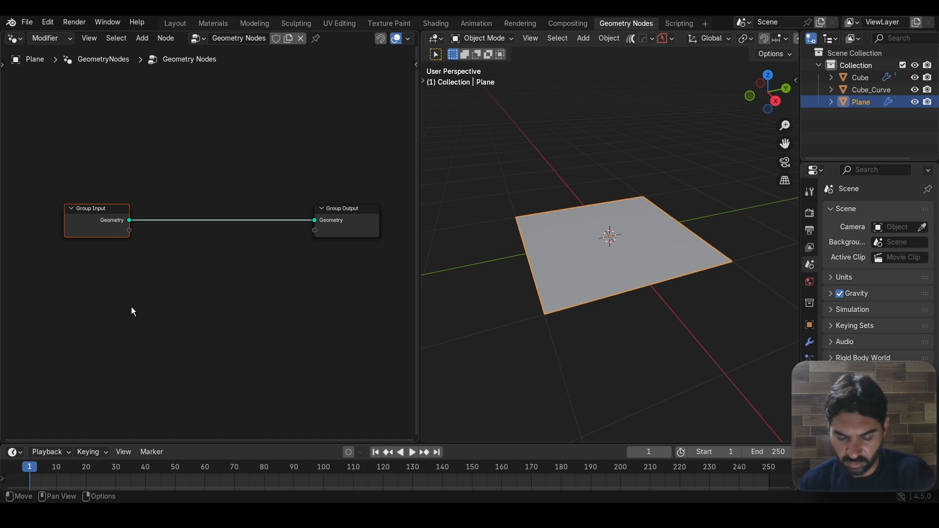
key("x")
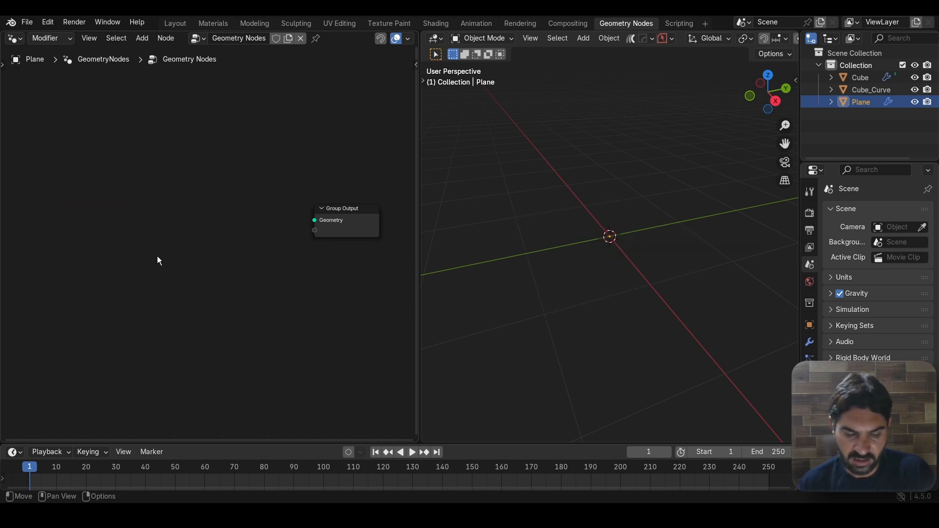
Step: Add a Grid node and place it before the Group Output node
scroll(342, 245, "up", 4)
scroll(295, 262, "down", 1)
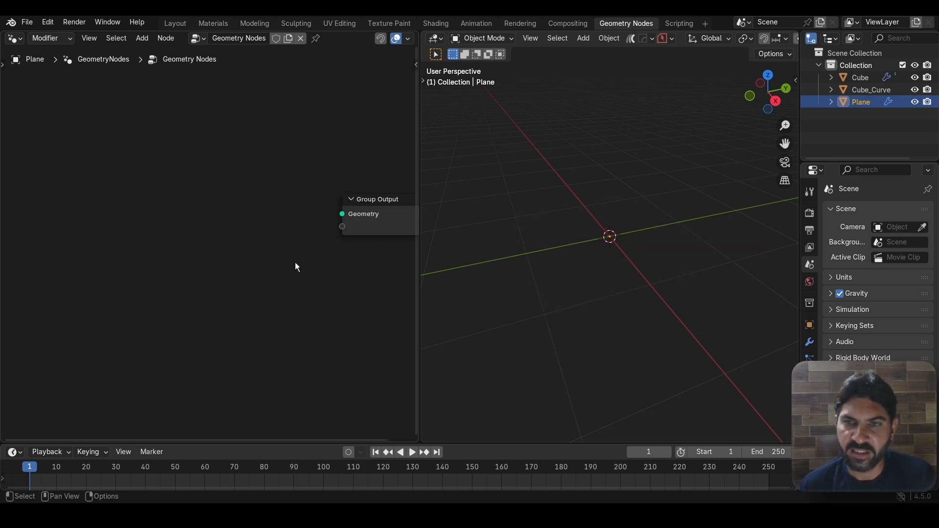
middle_click_drag(286, 265, 224, 289)
key("shift+a")
mouse_move(209, 266)
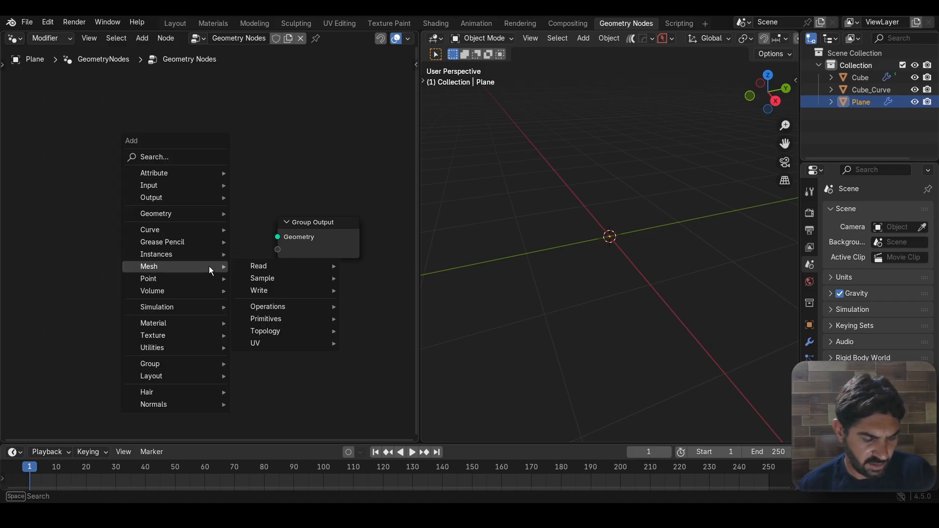
type("grid")
key("Return")
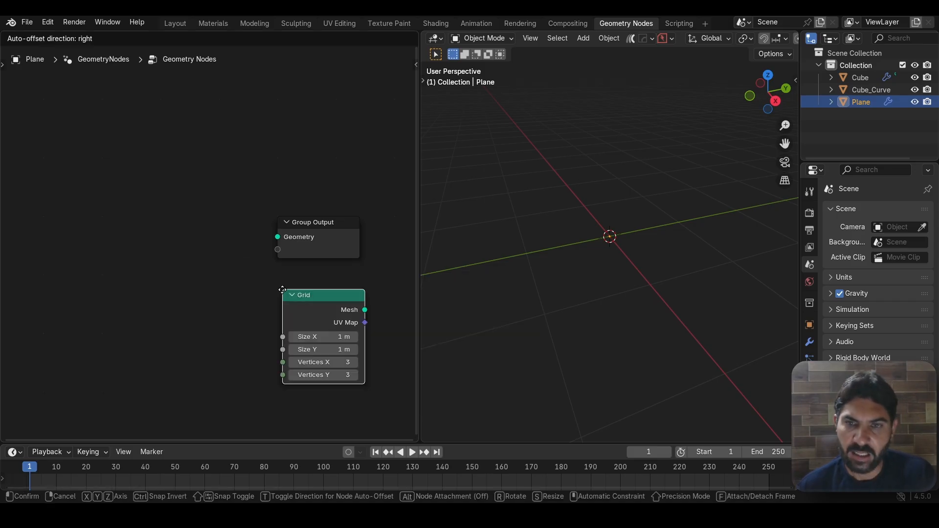
left_click(35, 219)
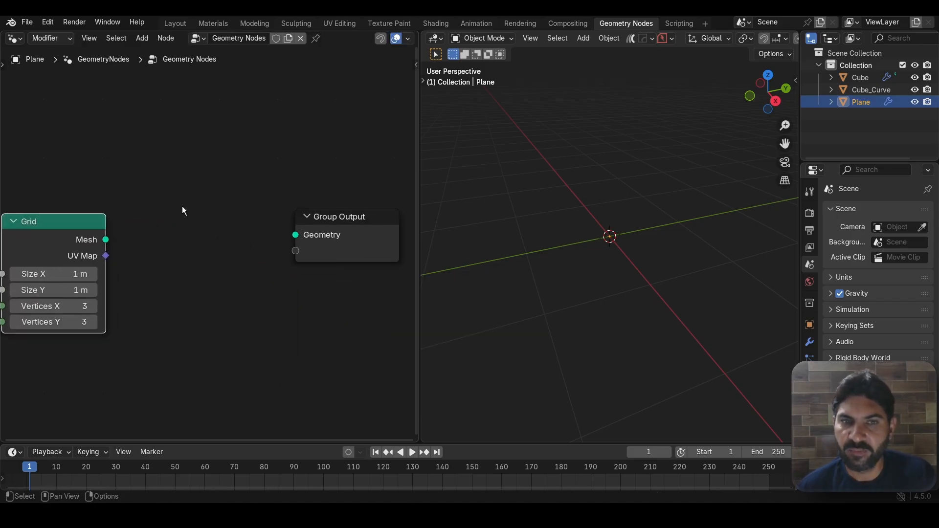
Step: Connect the Grid node's Mesh output to the Group Output's Geometry input
key("Home")
left_click_drag(126, 193, 304, 184)
scroll(189, 244, "up", 2)
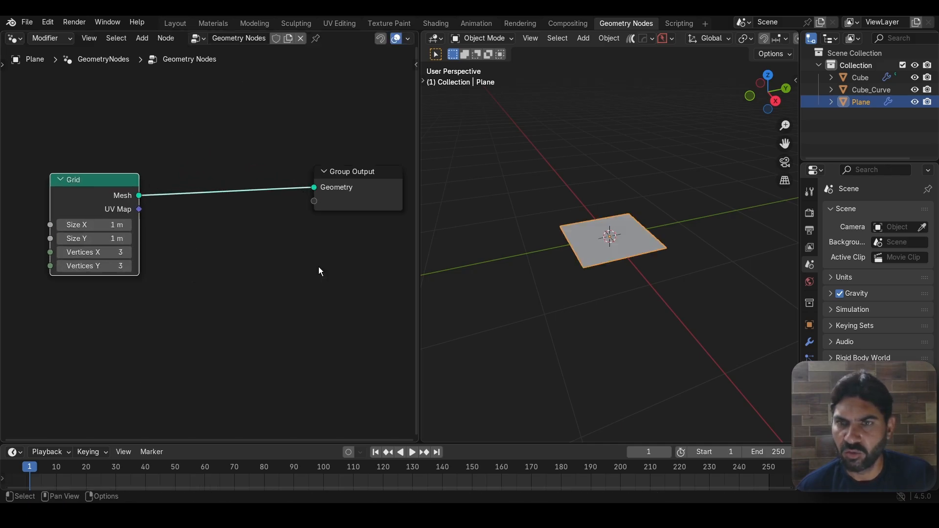
Step: Reposition the Grid and Group Output nodes to leave room between them for further nodes
scroll(576, 266, "up", 4)
scroll(591, 256, "down", 4)
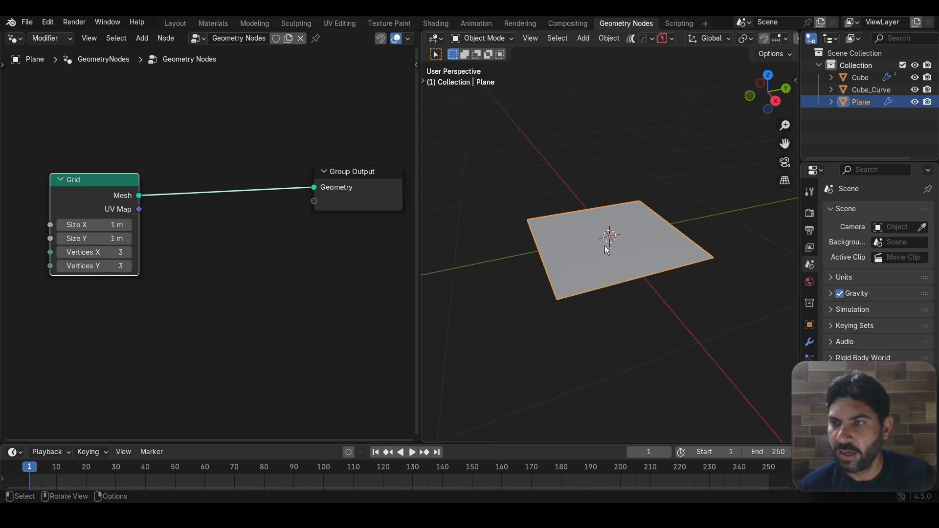
middle_click_drag(605, 245, 647, 255)
left_click_drag(355, 190, 329, 199)
scroll(232, 277, "down", 2)
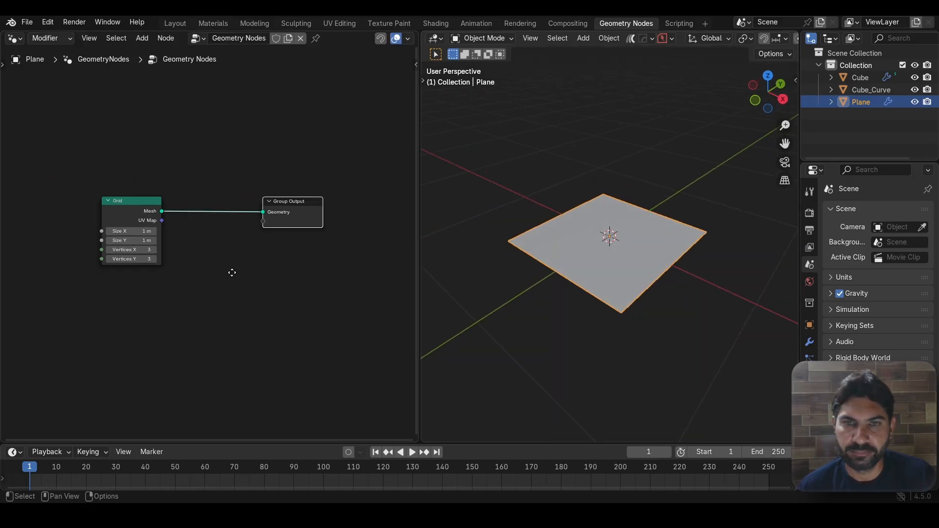
middle_click_drag(233, 273, 254, 236)
left_click_drag(148, 175, 86, 193)
left_click(201, 287)
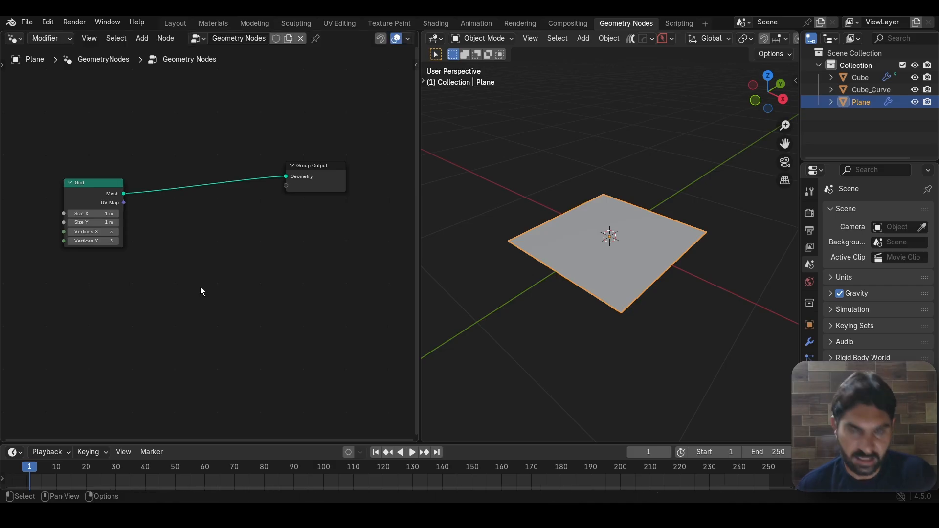
Step: Insert an Instance on Points node between the Grid and Group Output nodes, with the Grid node moved clear of it
key("shift+a")
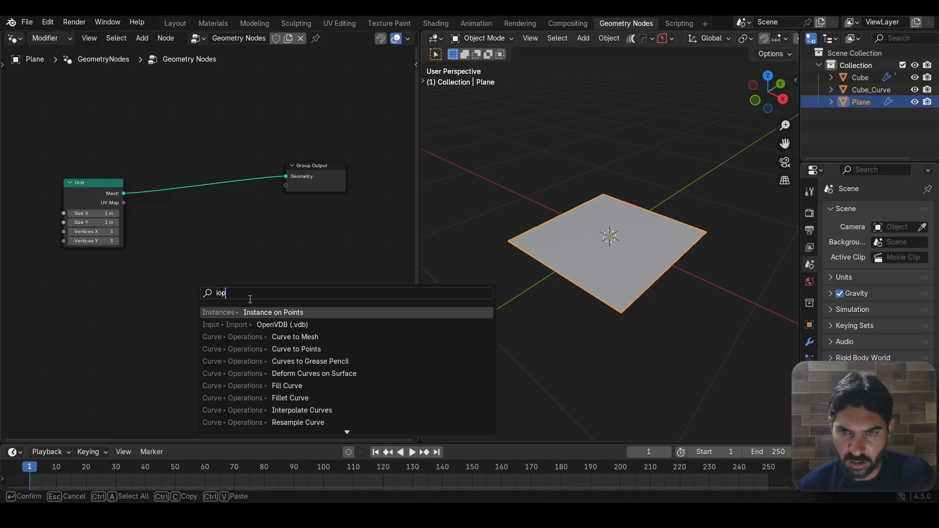
key("Return")
left_click(202, 165)
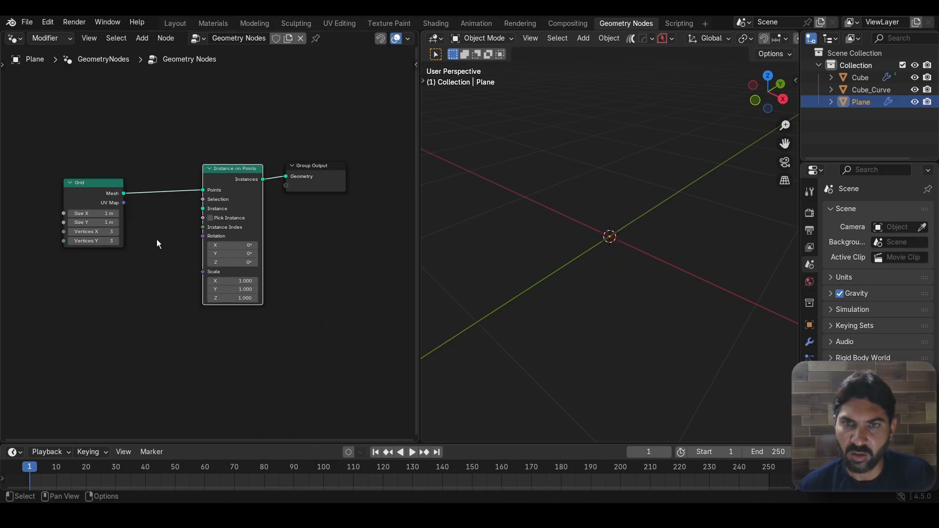
scroll(157, 239, "up", 3)
left_click_drag(59, 162, 71, 146)
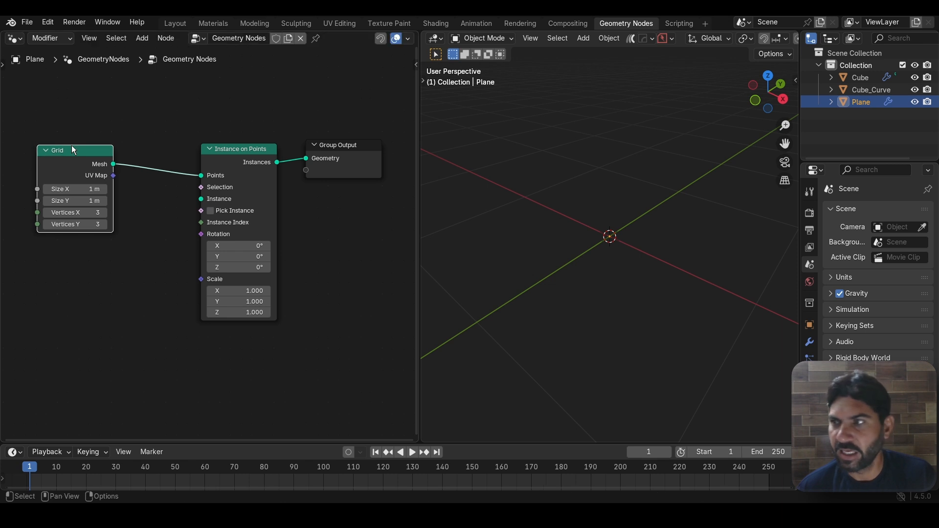
Step: Bring the Cube object into the node tree as an Object Info node and connect its Geometry to the Instance input
left_click_drag(860, 78, 45, 292)
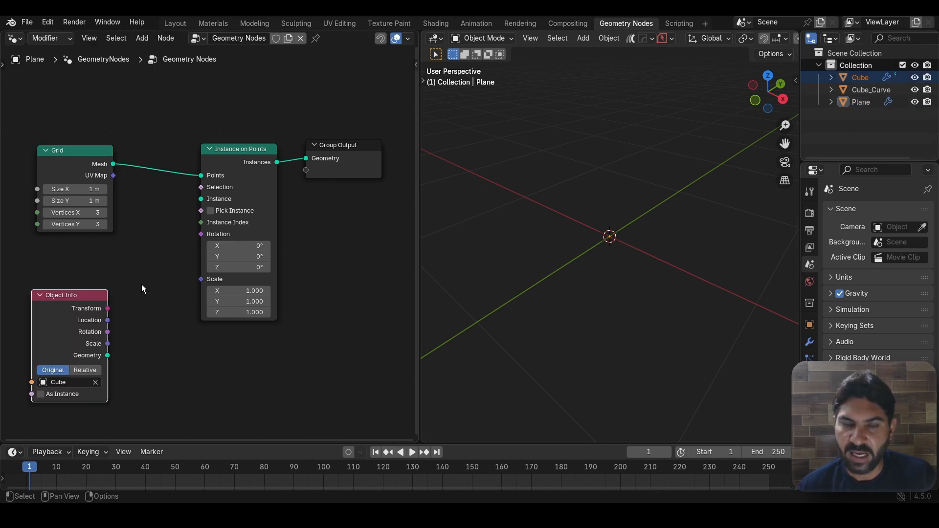
middle_click_drag(142, 284, 194, 245)
left_click_drag(115, 268, 126, 250)
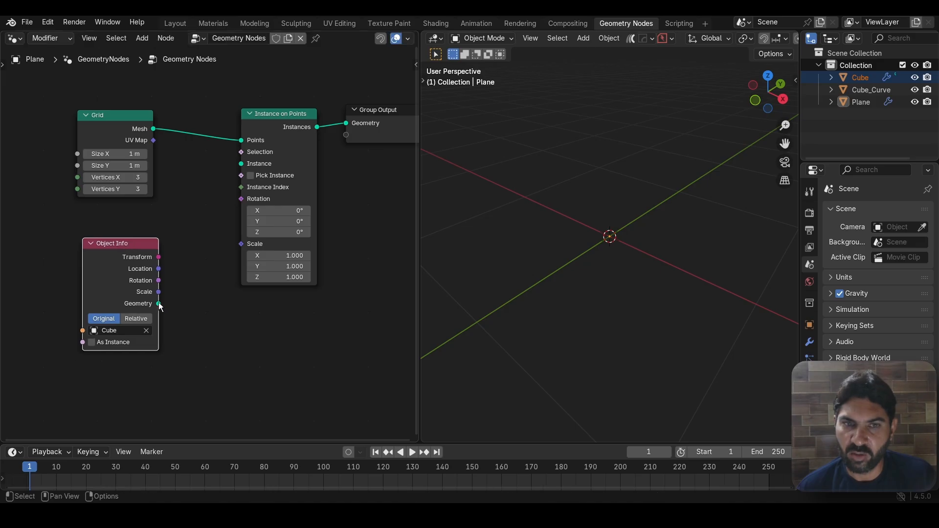
left_click_drag(159, 304, 240, 165)
scroll(556, 303, "down", 4)
middle_click_drag(556, 303, 606, 321)
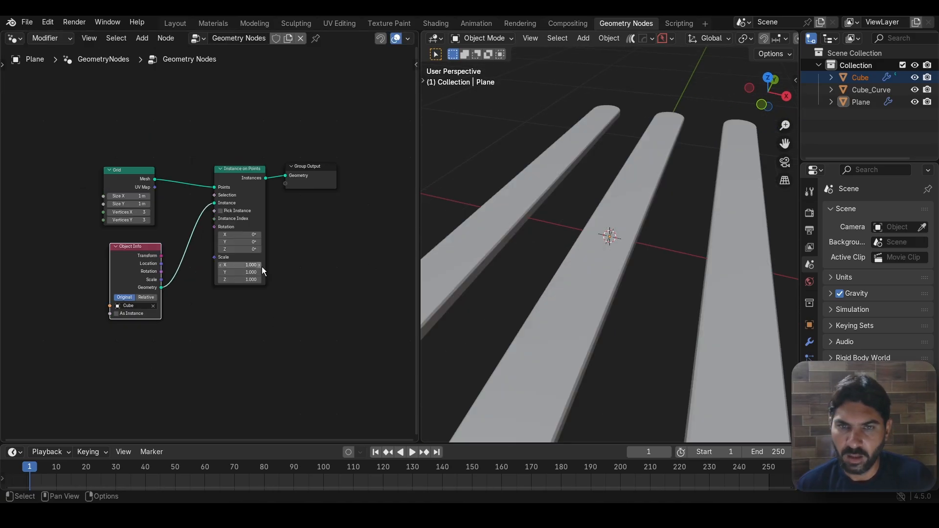
Step: Set both Size X and Size Y of the Grid node to 10 m
scroll(294, 262, "up", 4)
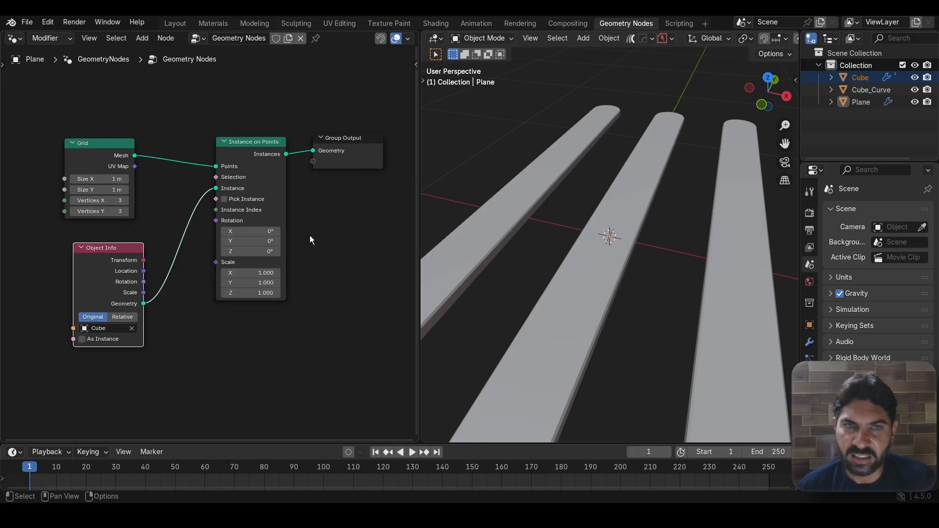
scroll(309, 235, "down", 2)
middle_click_drag(307, 239, 295, 258)
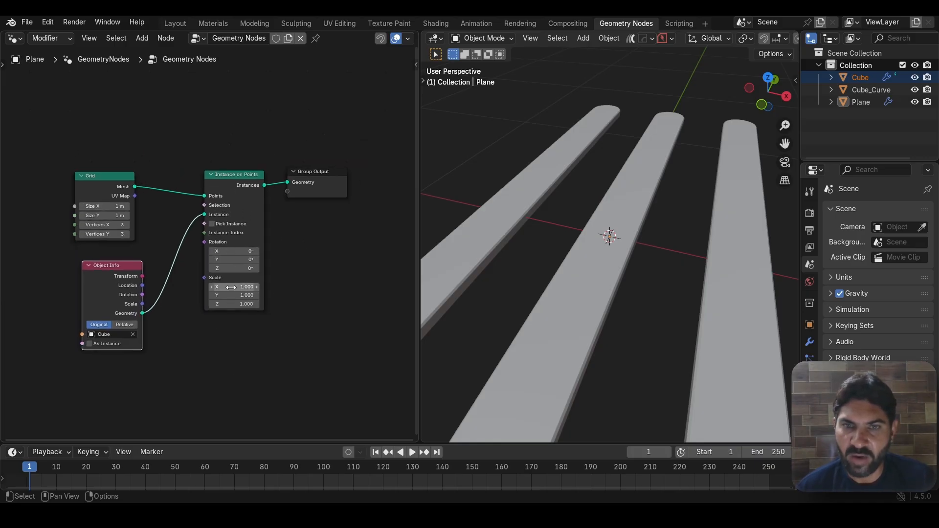
middle_click_drag(541, 269, 543, 289)
scroll(169, 324, "up", 2)
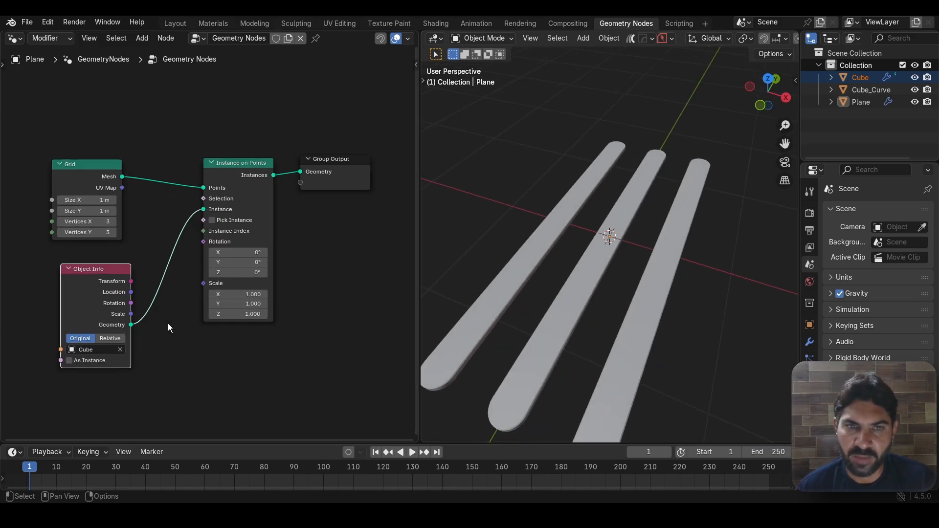
middle_click_drag(136, 230, 193, 235)
scroll(193, 235, "up", 1)
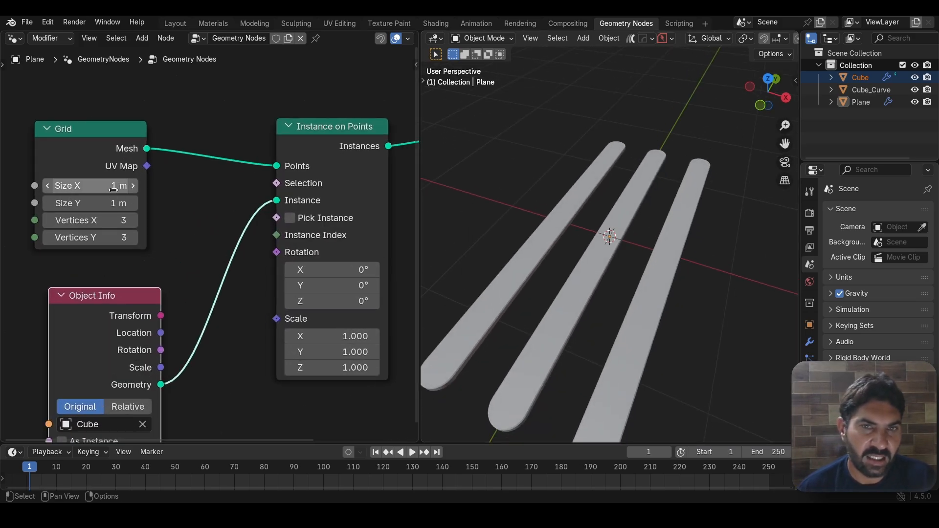
left_click_drag(88, 186, 104, 184)
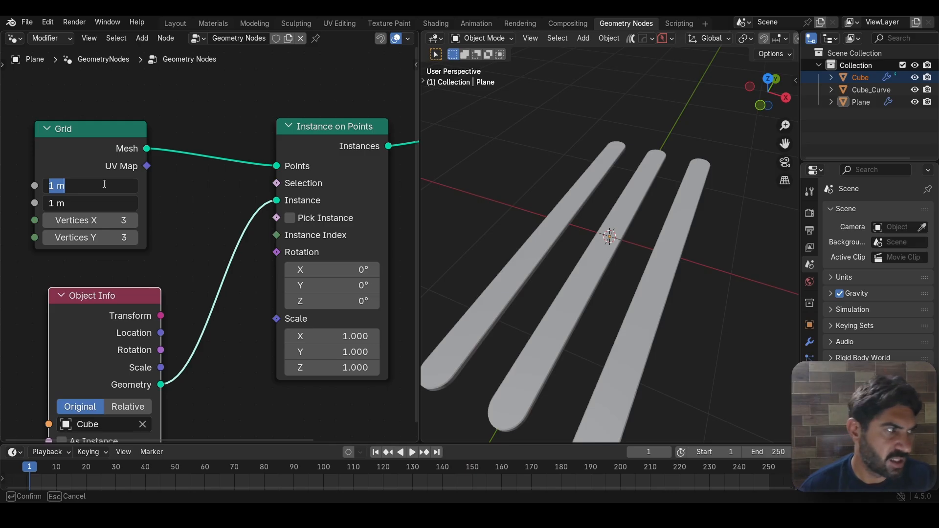
type("10")
key("Return")
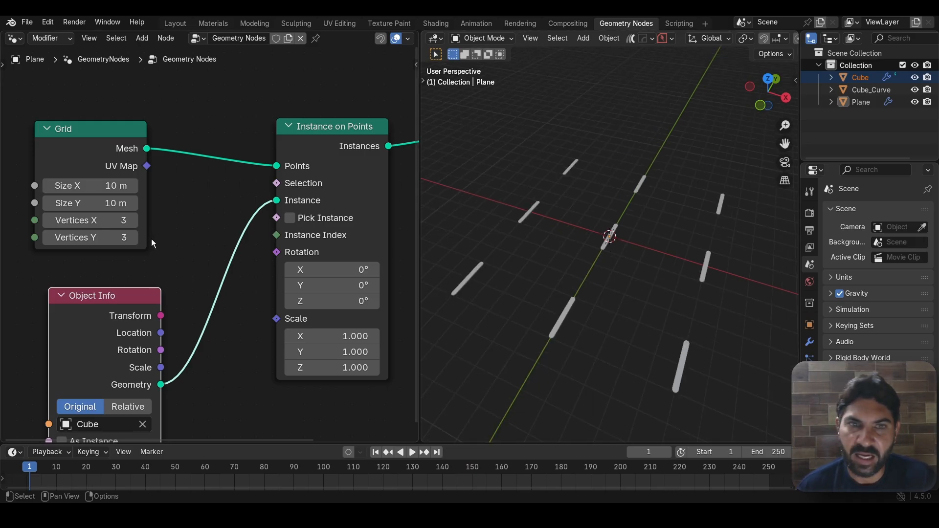
Step: Set the Grid node's Vertices X to 11 and Vertices Y to 6
scroll(151, 239, "up", 1)
middle_click_drag(166, 231, 233, 228)
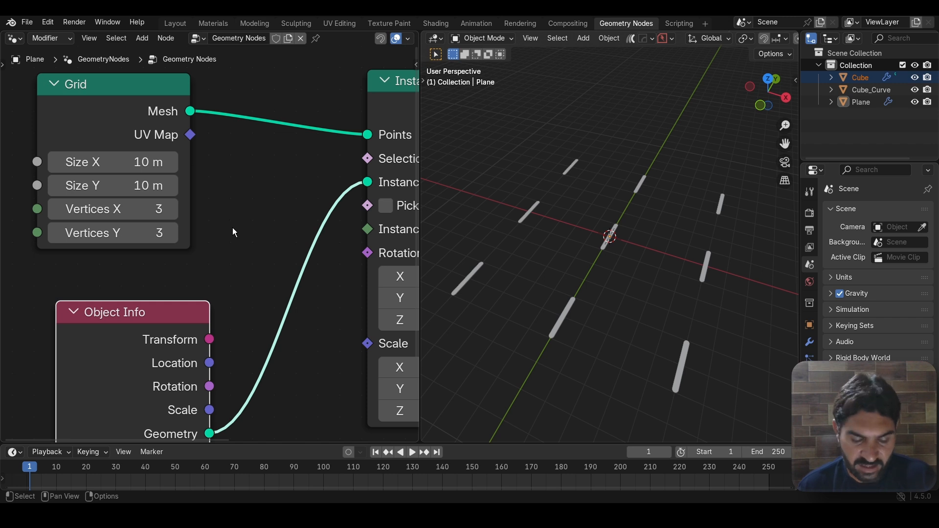
scroll(205, 239, "up", 1)
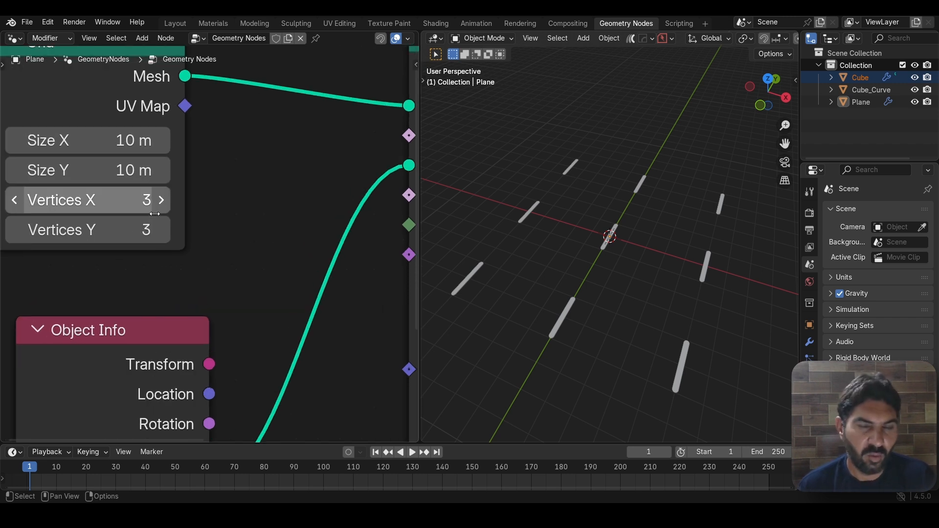
left_click(118, 208)
type("11")
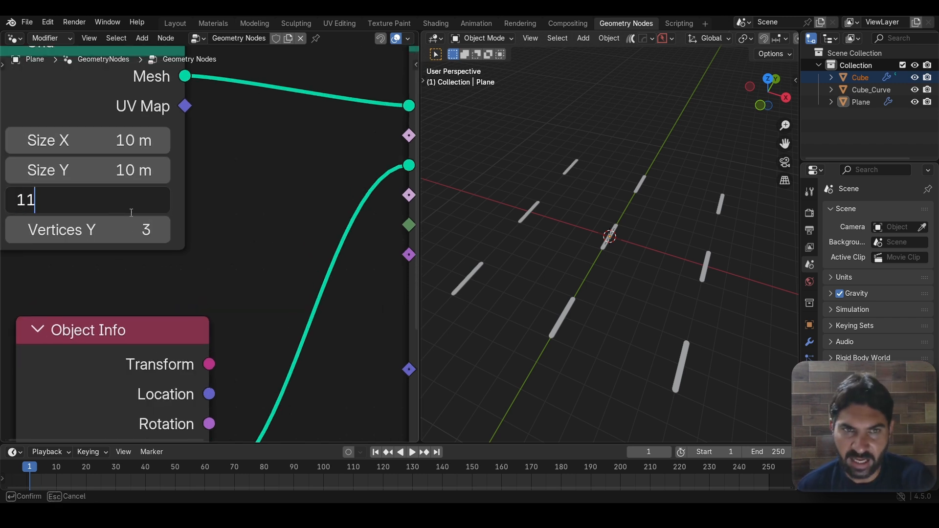
key("Return")
left_click(119, 230)
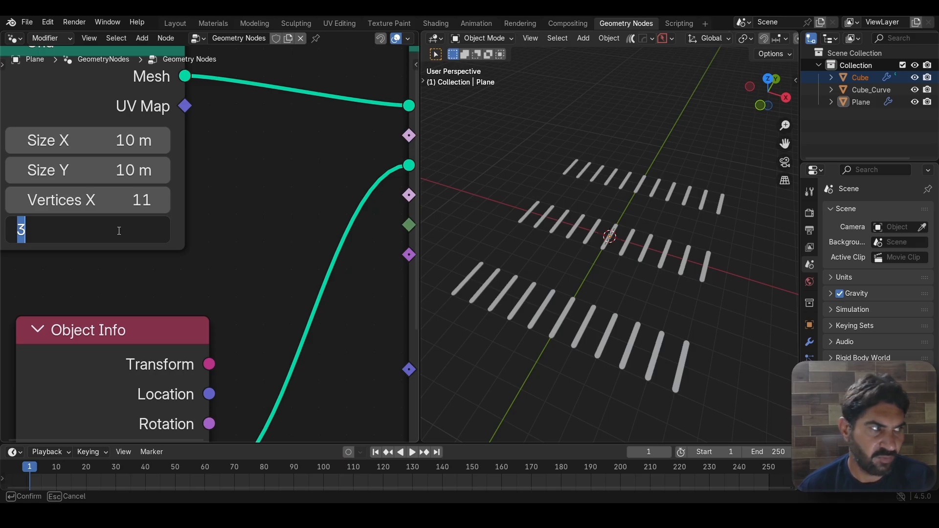
type("6")
key("Return")
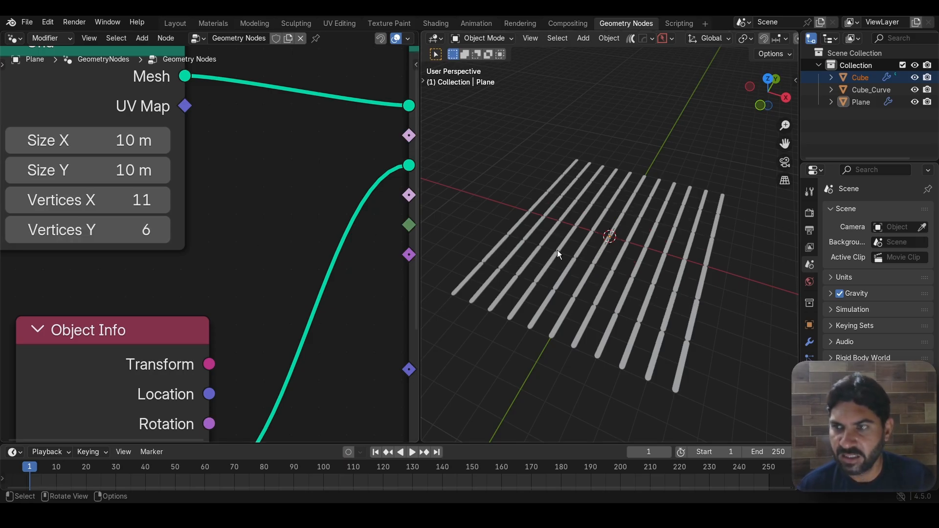
Step: Examine the spacing of the instanced strips and the gaps between their rounded ends
middle_click_drag(607, 250, 582, 261)
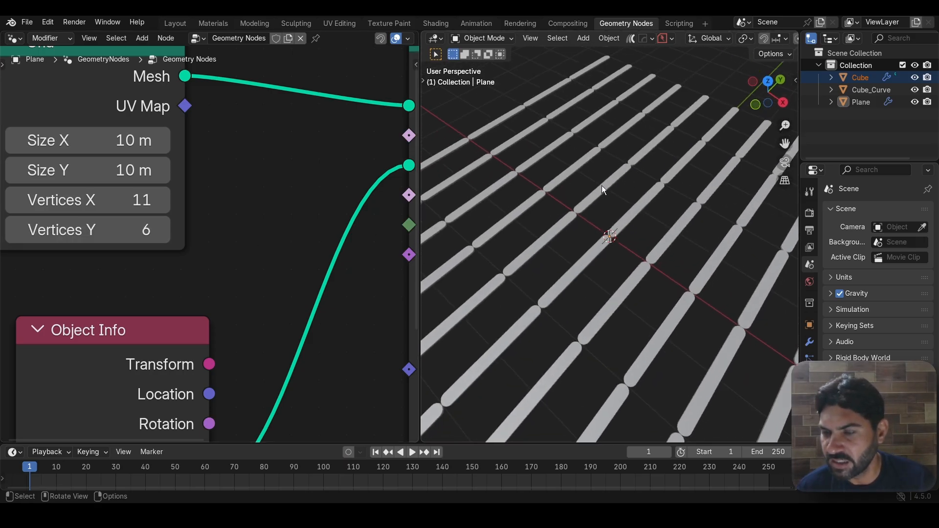
middle_click_drag(629, 235, 634, 259)
scroll(348, 283, "down", 2)
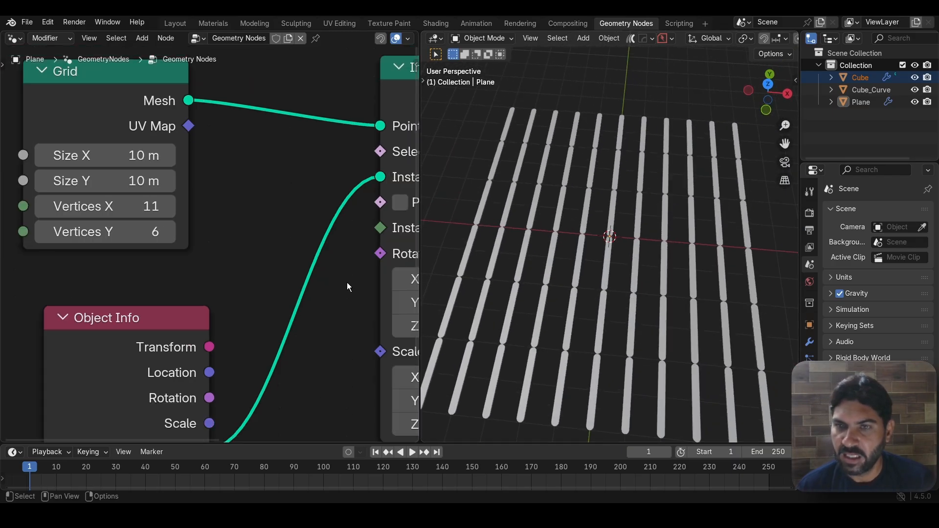
middle_click_drag(347, 282, 261, 264)
scroll(184, 189, "down", 1)
scroll(184, 188, "down", 1)
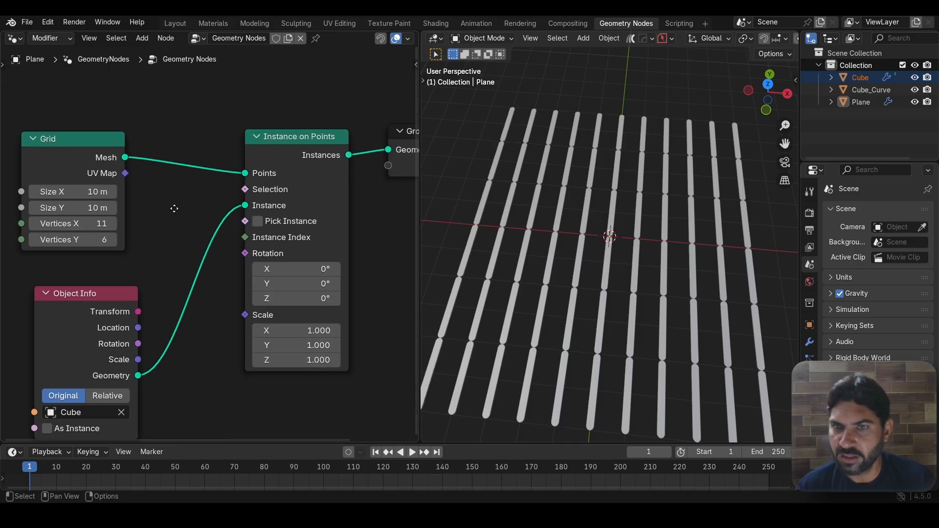
scroll(570, 227, "up", 4)
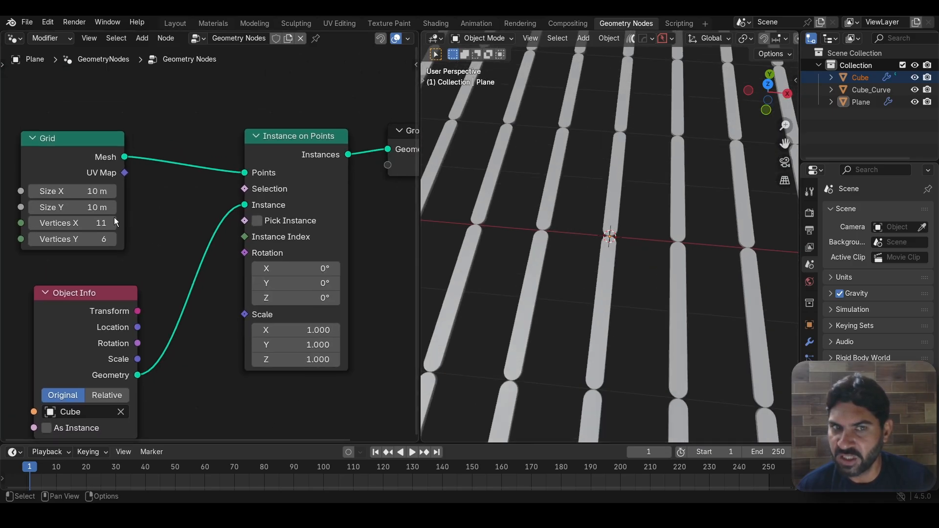
scroll(537, 248, "up", 3)
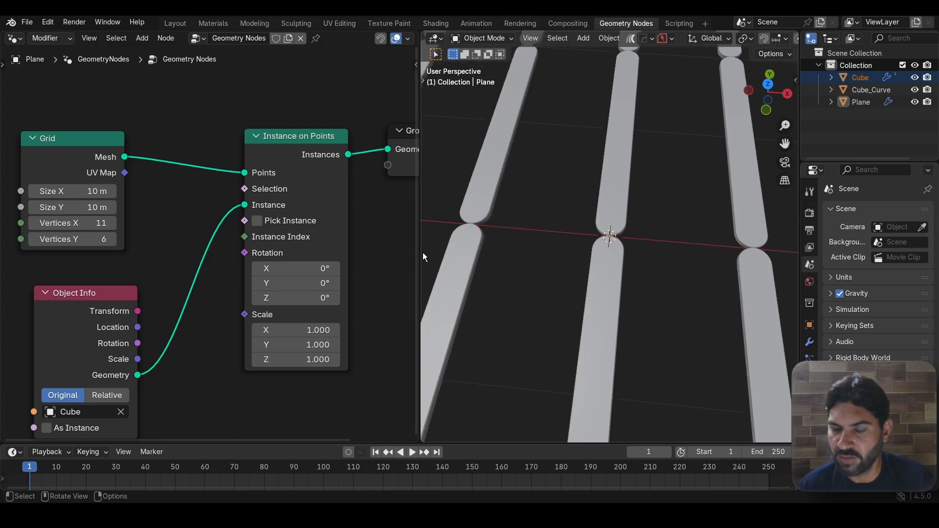
Step: Add a Combine XYZ node and place it below the Instance on Points node
scroll(366, 262, "down", 2)
middle_click_drag(352, 261, 333, 181)
scroll(332, 197, "up", 5)
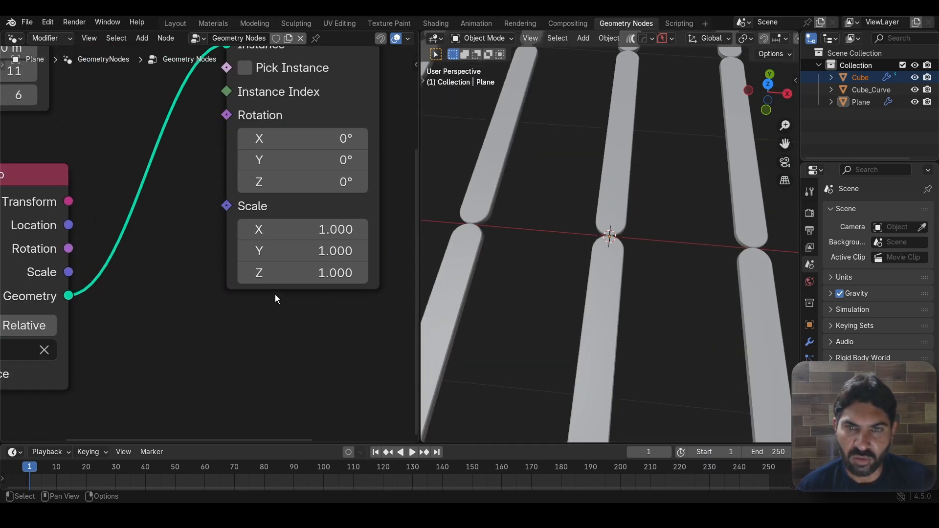
middle_click_drag(266, 318, 237, 343)
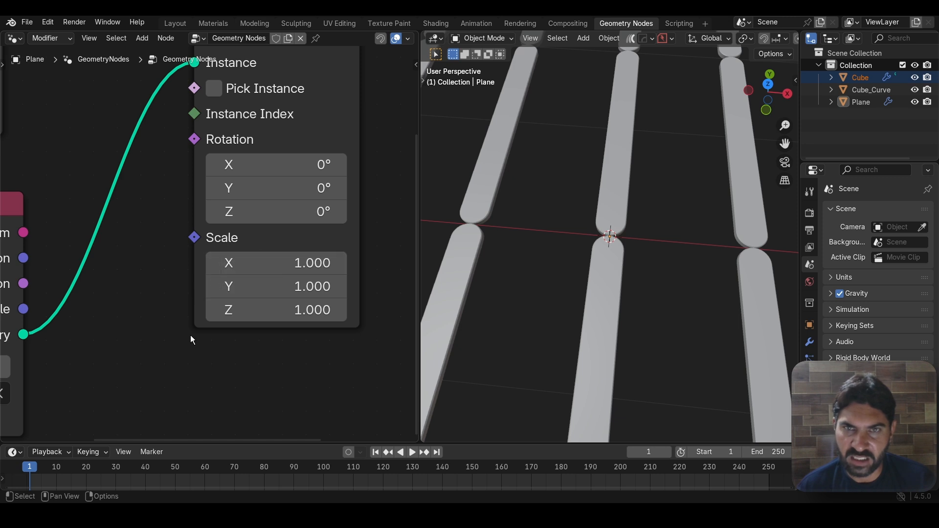
scroll(238, 351, "down", 3)
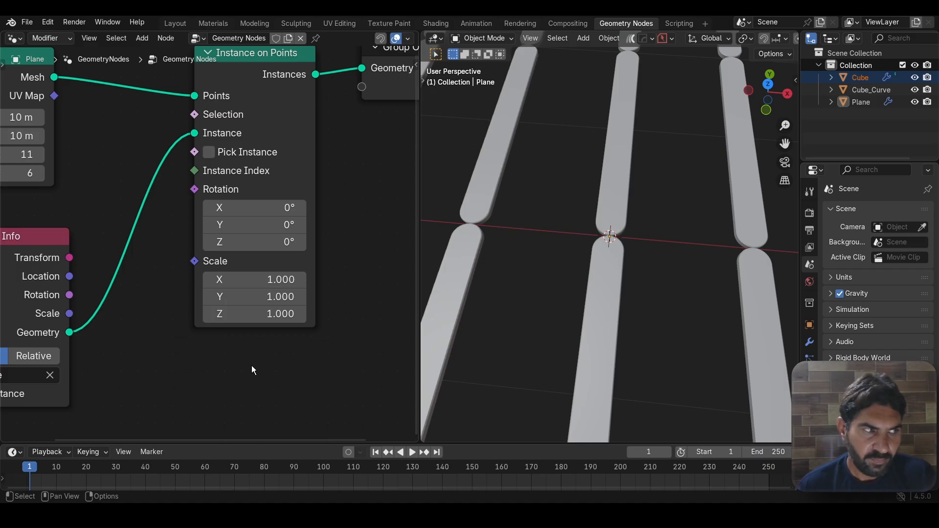
key("shift+a")
type("c")
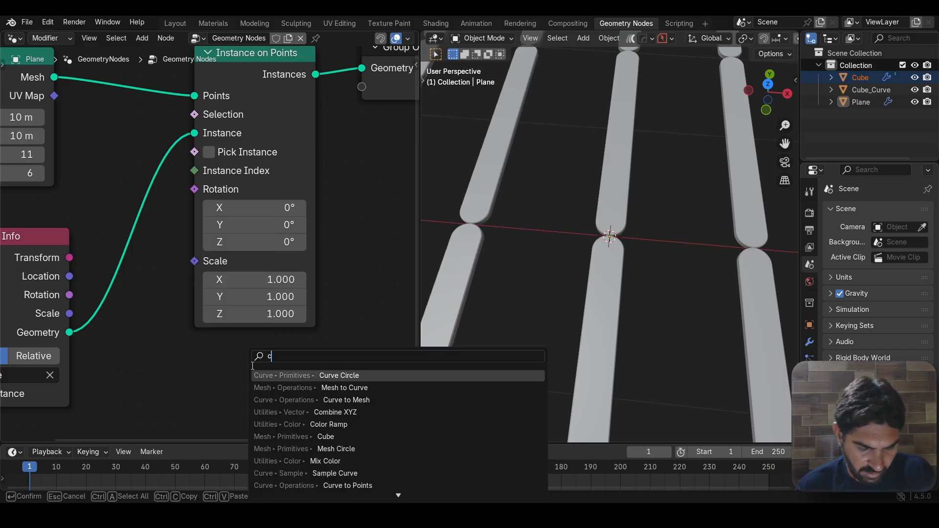
type("om")
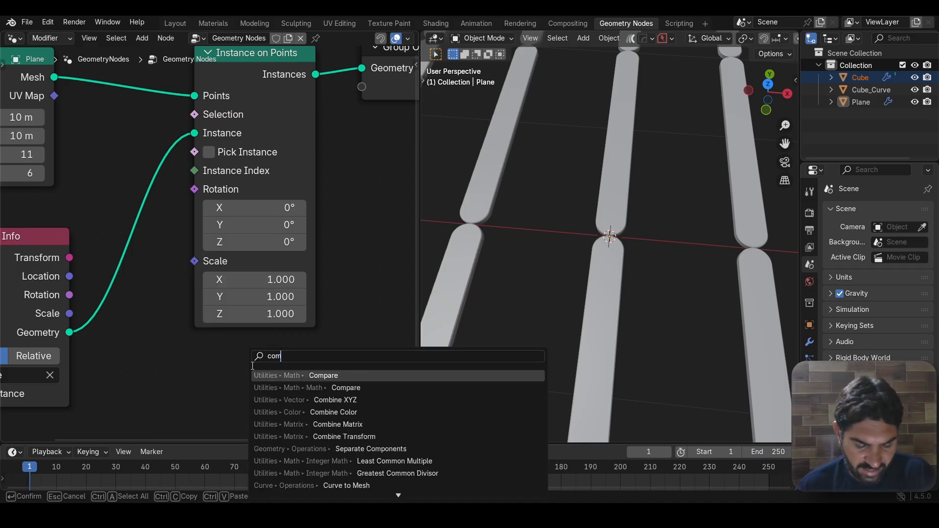
key("Down")
key("Down")
key("Return")
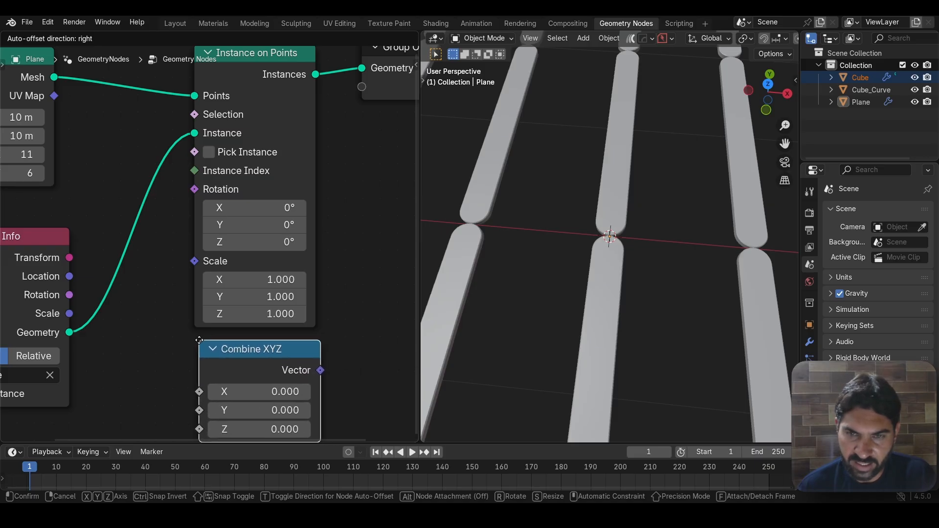
left_click(194, 342)
scroll(341, 324, "down", 1)
middle_click_drag(343, 294, 346, 257)
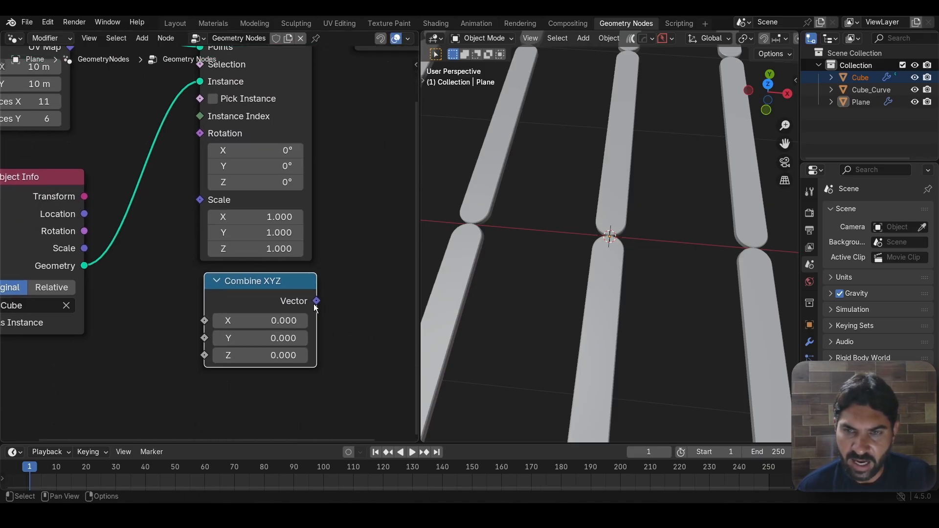
Step: Connect the Combine XYZ Vector to the Scale input of Instance on Points and set its X, Y and Z to 1
left_click_drag(317, 301, 194, 204)
double_click(272, 322)
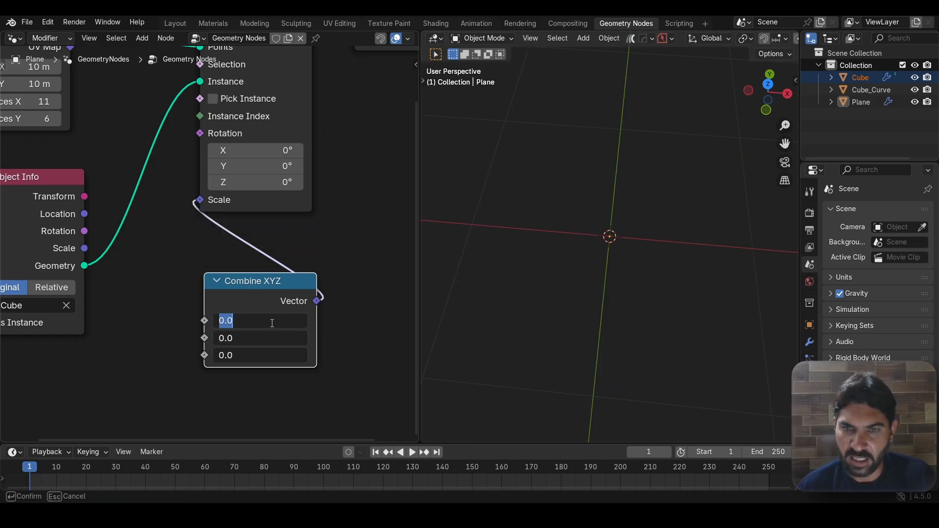
type("1")
key("Return")
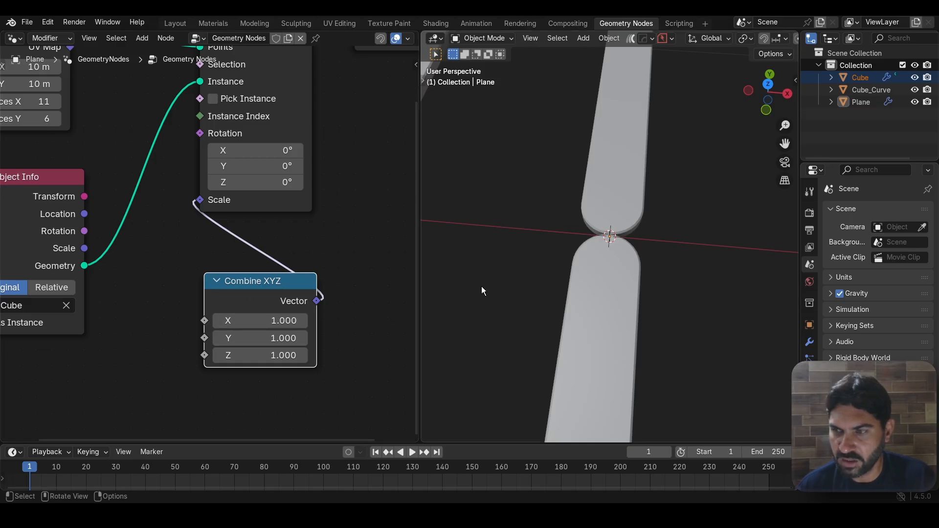
Step: Examine the instanced strips in the viewport alongside the Combine XYZ node's axis inputs
scroll(565, 239, "down", 5)
middle_click_drag(566, 254, 583, 265)
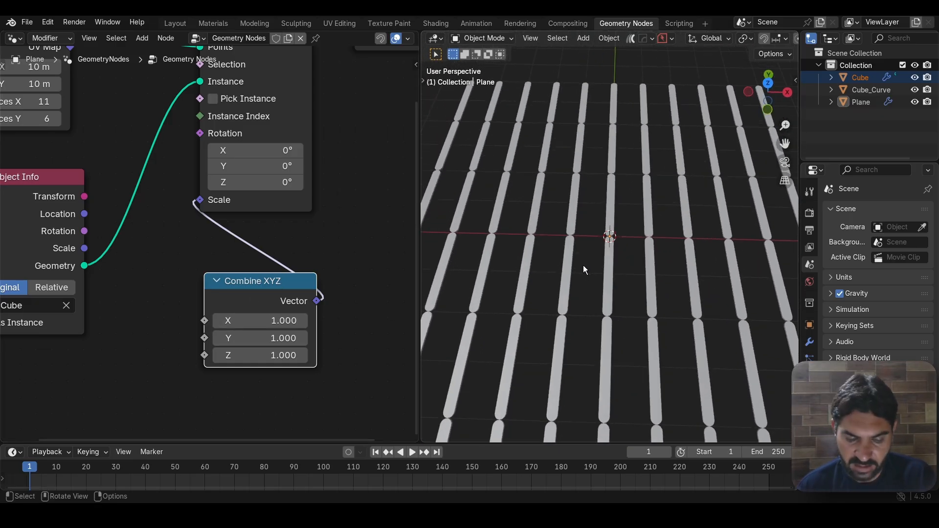
scroll(300, 318, "up", 4)
scroll(196, 228, "down", 4)
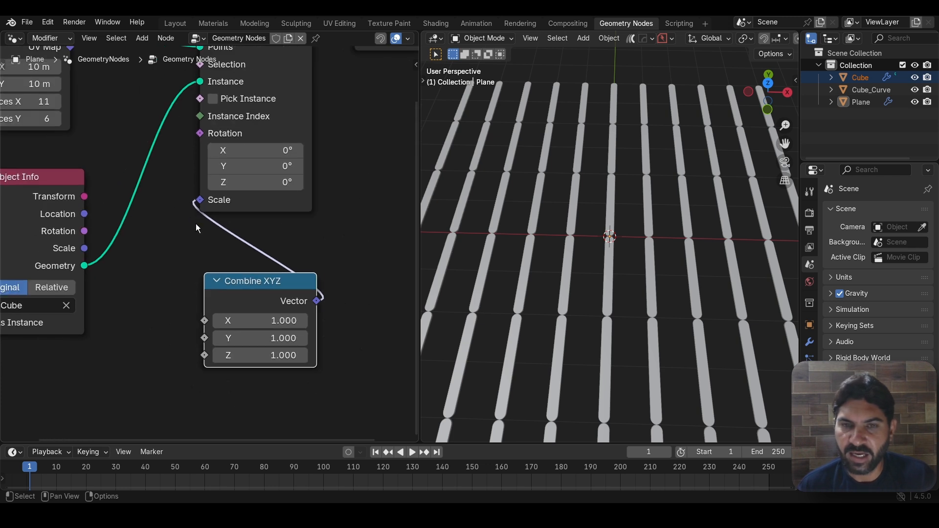
scroll(191, 257, "up", 2)
middle_click_drag(188, 272, 186, 192)
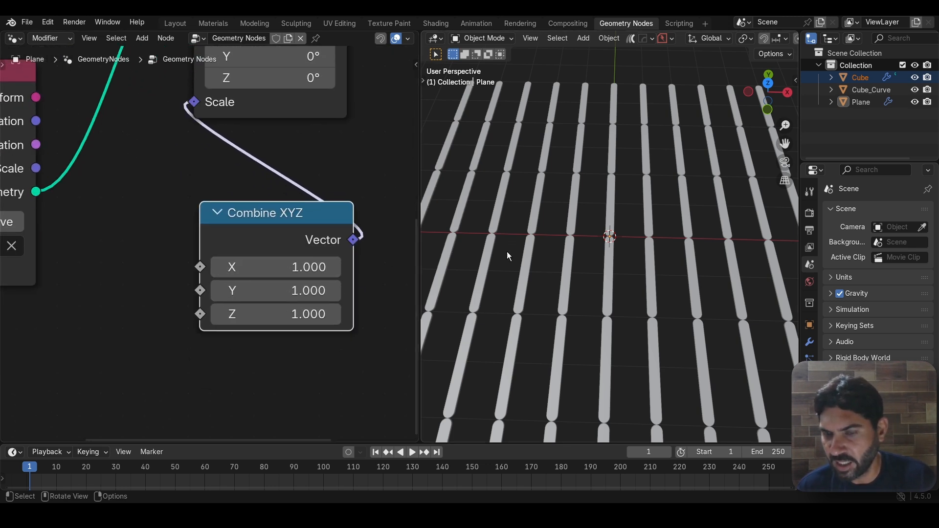
scroll(160, 303, "up", 2)
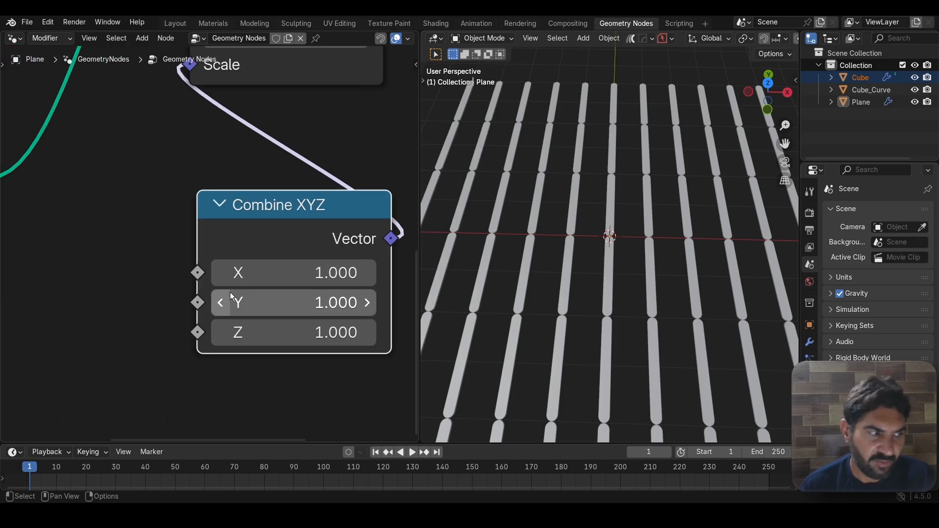
Step: Set the X value of the Combine XYZ node to 2.2 to widen the instanced strips
left_click(276, 274)
type("2.20")
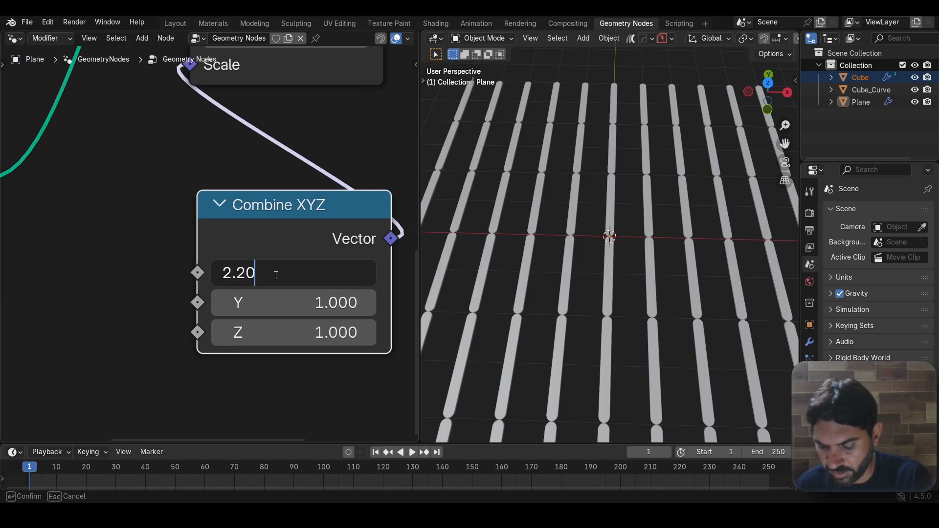
key("Return")
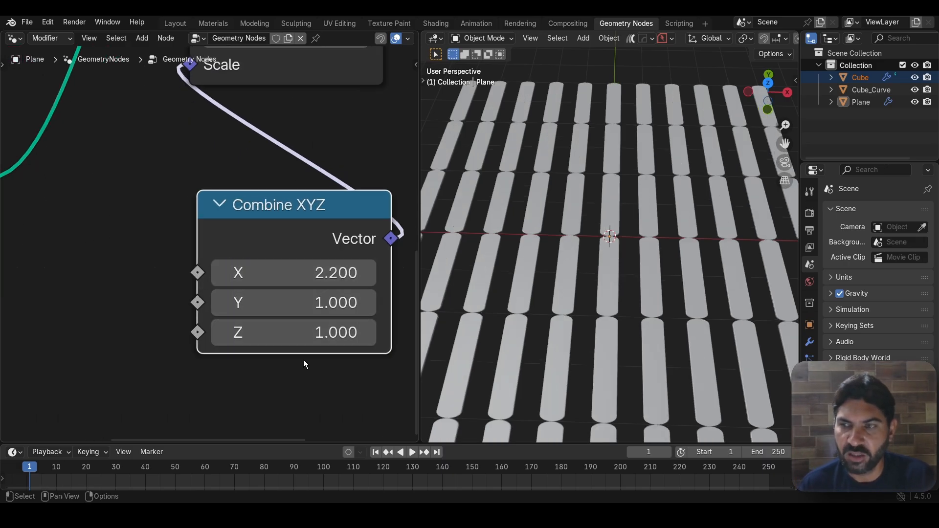
scroll(227, 264, "down", 2)
middle_click_drag(154, 243, 158, 228)
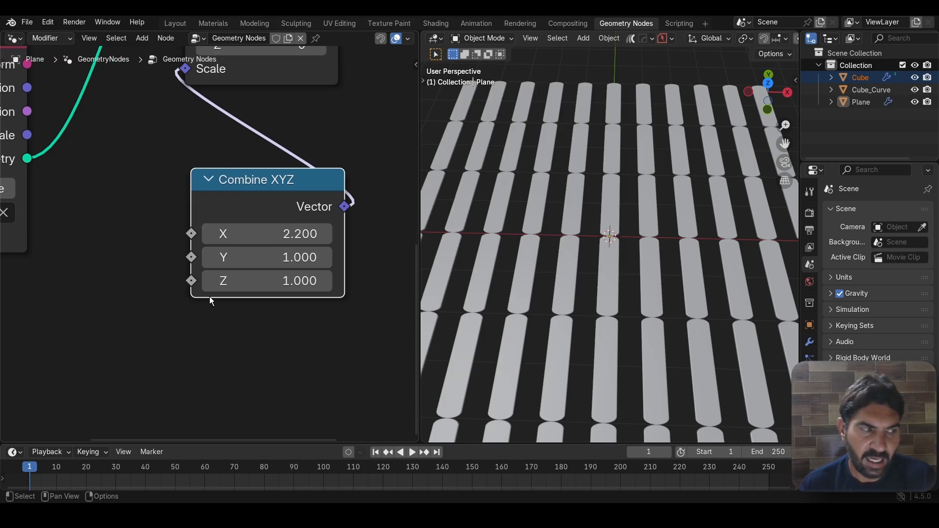
Step: Set the Y value of the Combine XYZ node to 0.990 to leave a small gap between the strip ends
scroll(209, 296, "up", 1)
scroll(524, 267, "up", 2)
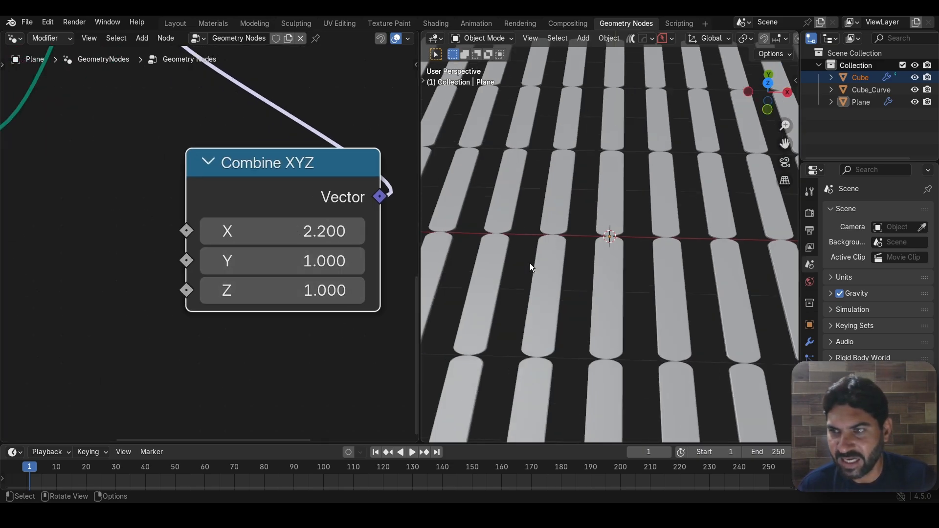
scroll(536, 260, "up", 4)
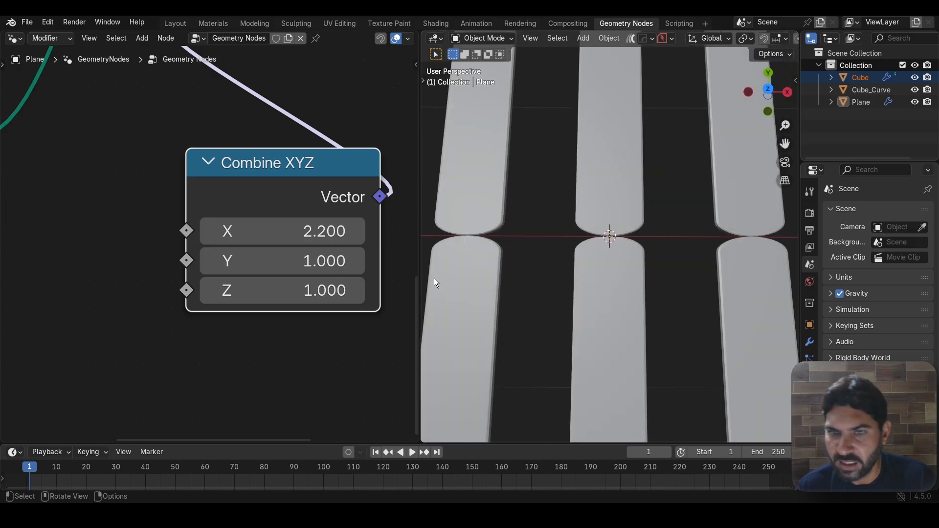
left_click(322, 267)
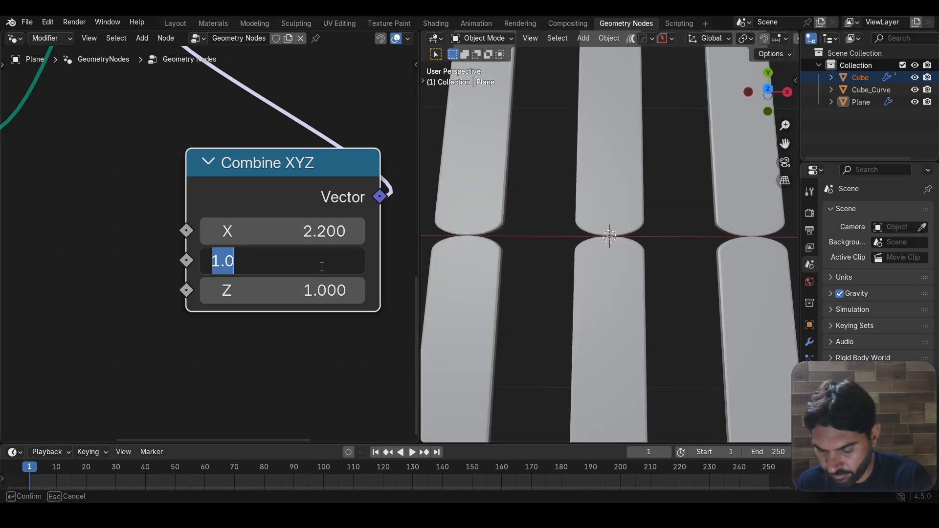
key("BackSpace")
type(".990")
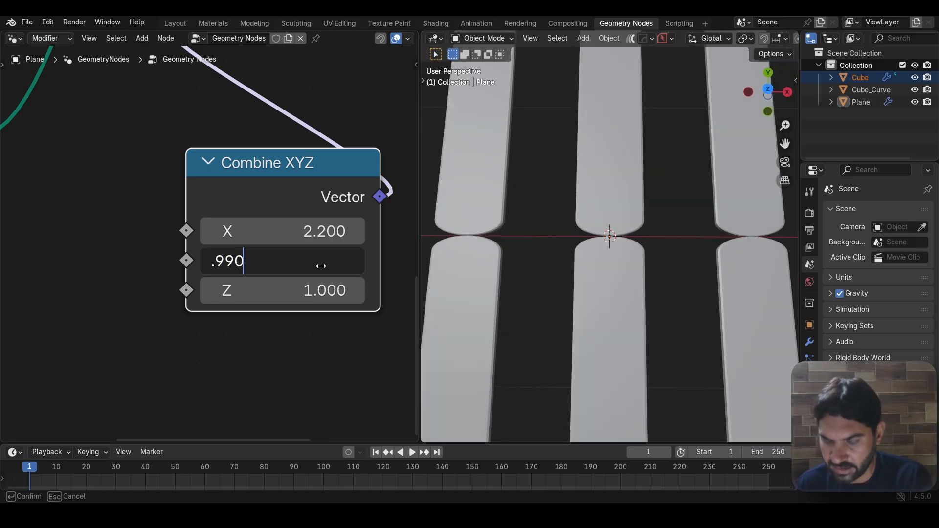
key("Return")
scroll(548, 249, "up", 4)
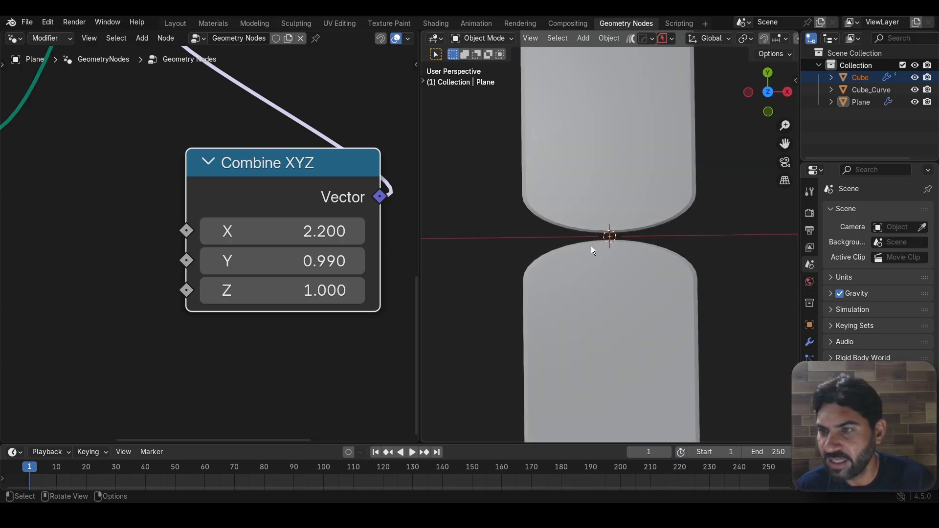
Step: Examine the whole grid of instanced strips from several angles, checking the gaps between rows and columns
scroll(597, 235, "down", 8)
scroll(598, 281, "down", 5)
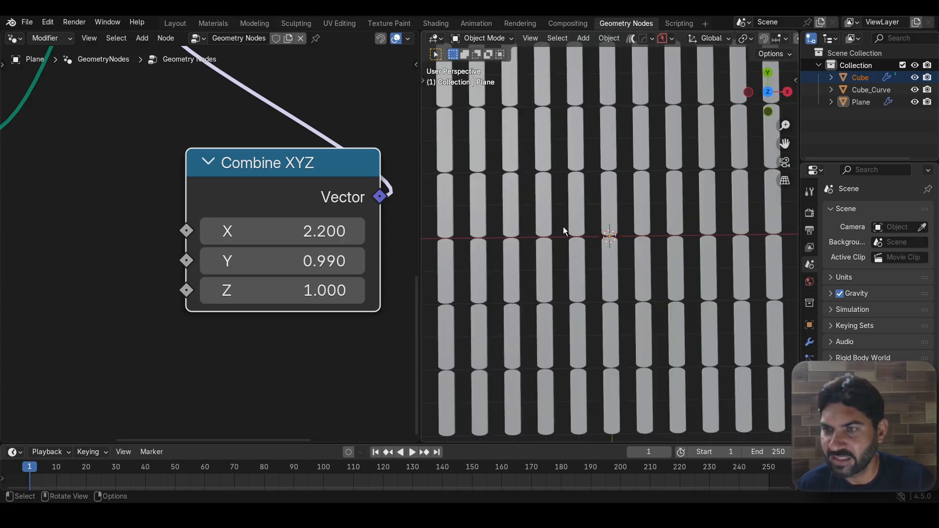
middle_click_drag(556, 325, 589, 237)
scroll(141, 213, "down", 3)
scroll(205, 205, "down", 2)
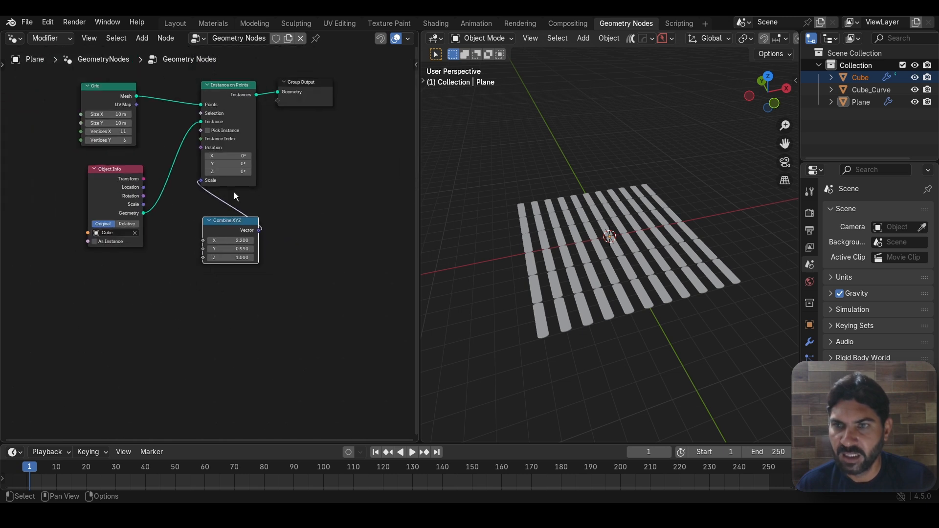
scroll(286, 188, "down", 2)
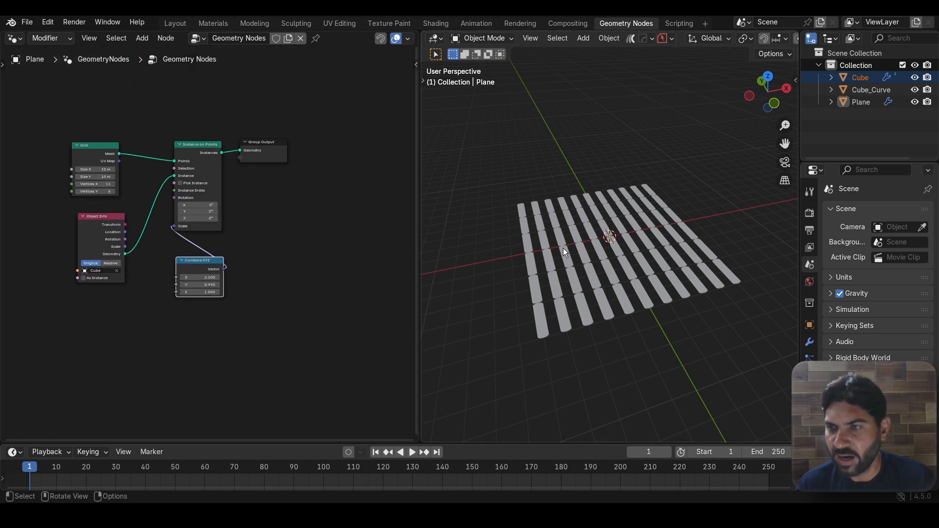
scroll(602, 264, "up", 4)
middle_click_drag(602, 264, 579, 120)
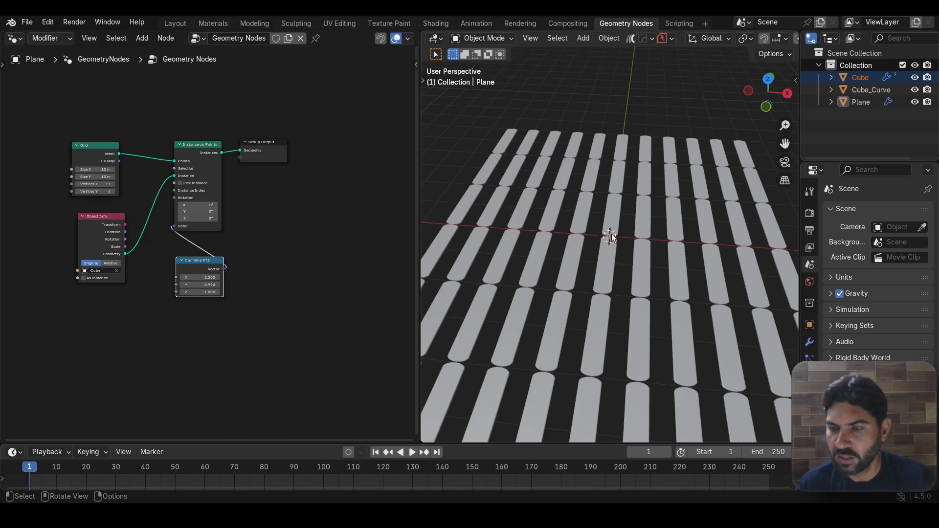
mouse_move(594, 270)
middle_mouse_down()
mouse_move(600, 289)
mouse_move(612, 274)
mouse_move(600, 274)
middle_mouse_up()
scroll(287, 259, "up", 2)
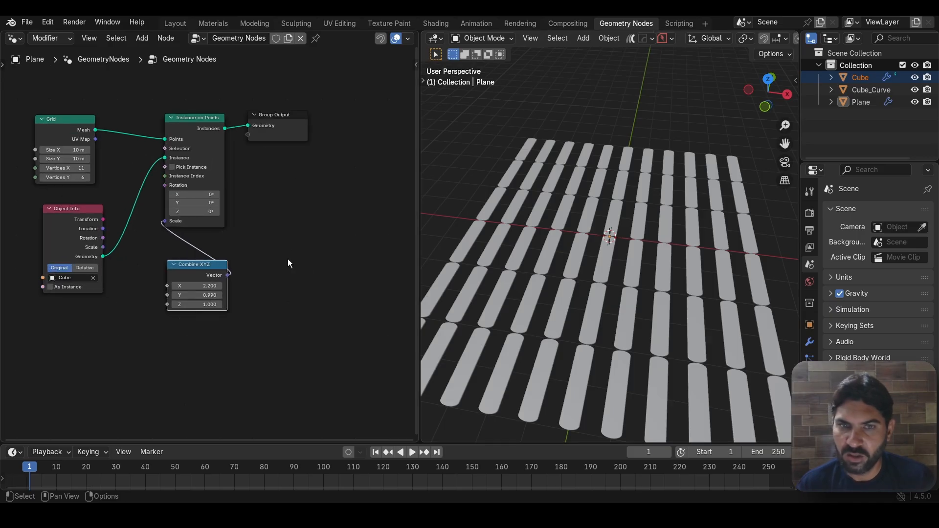
Step: Tidy the node layout: Combine XYZ directly below Instance on Points, Grid further out, and Object Info close to Instance on Points
left_click_drag(200, 264, 200, 256)
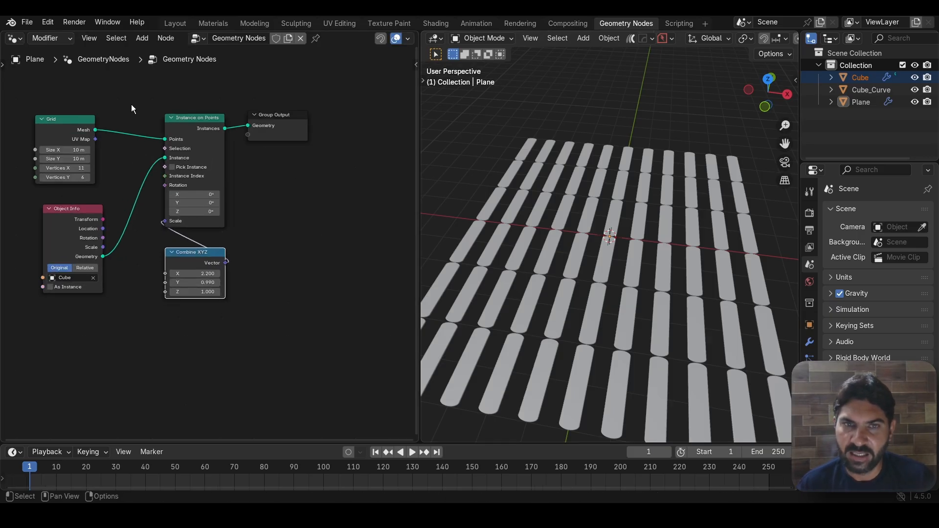
scroll(72, 138, "up", 1)
left_click_drag(72, 136, 50, 135)
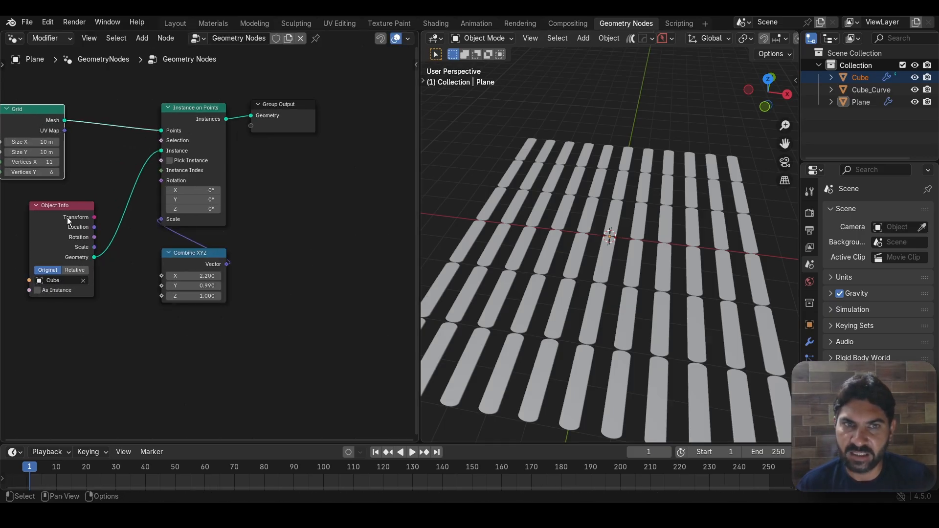
left_click_drag(60, 206, 110, 178)
scroll(286, 228, "down", 2)
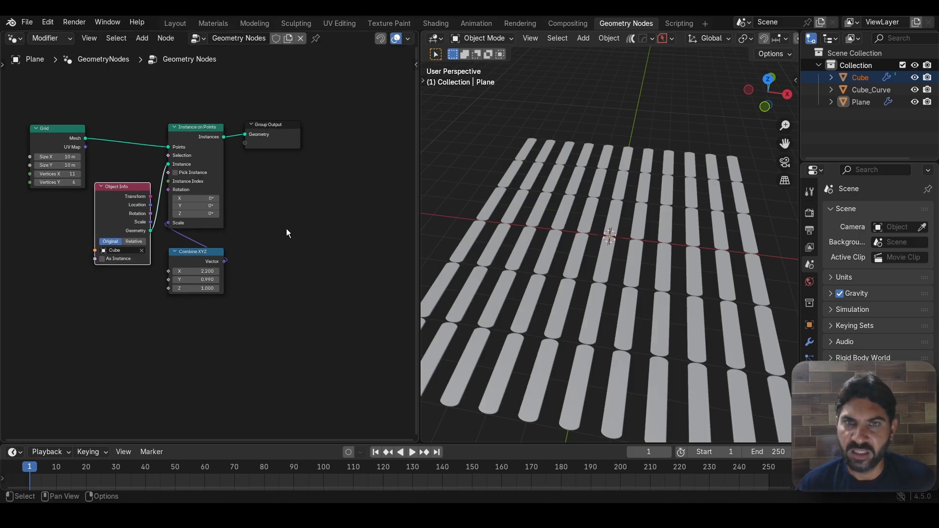
middle_click_drag(286, 228, 344, 215)
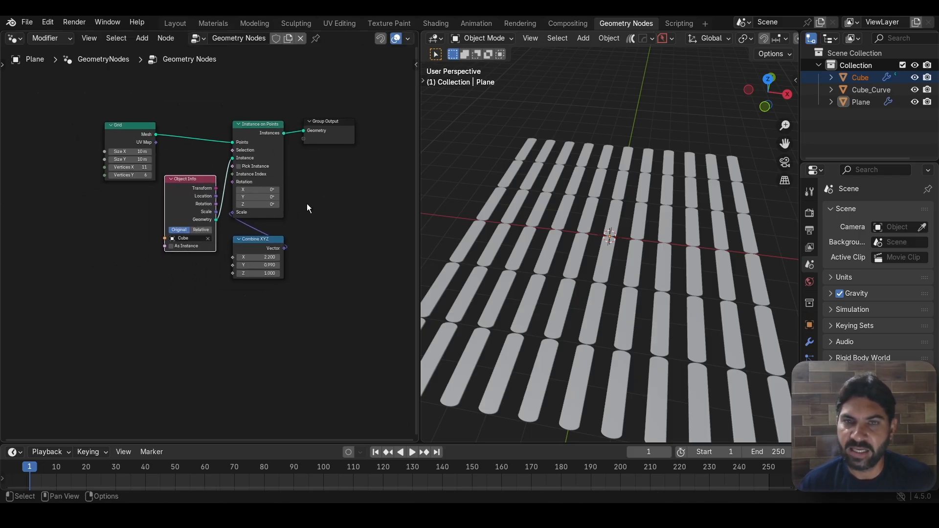
scroll(262, 205, "up", 1)
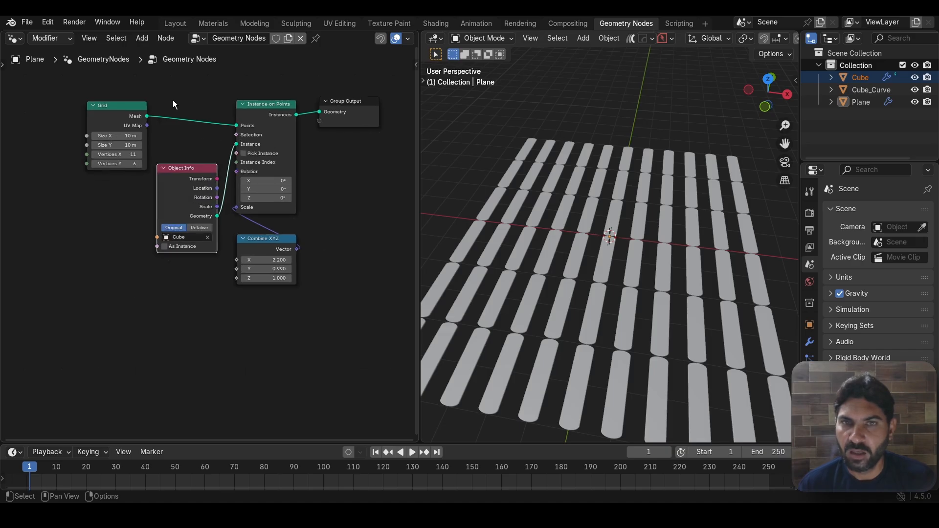
Step: Duplicate the Object Info, Instance on Points and Combine XYZ nodes together and place the copies below the originals
left_click_drag(174, 101, 279, 296)
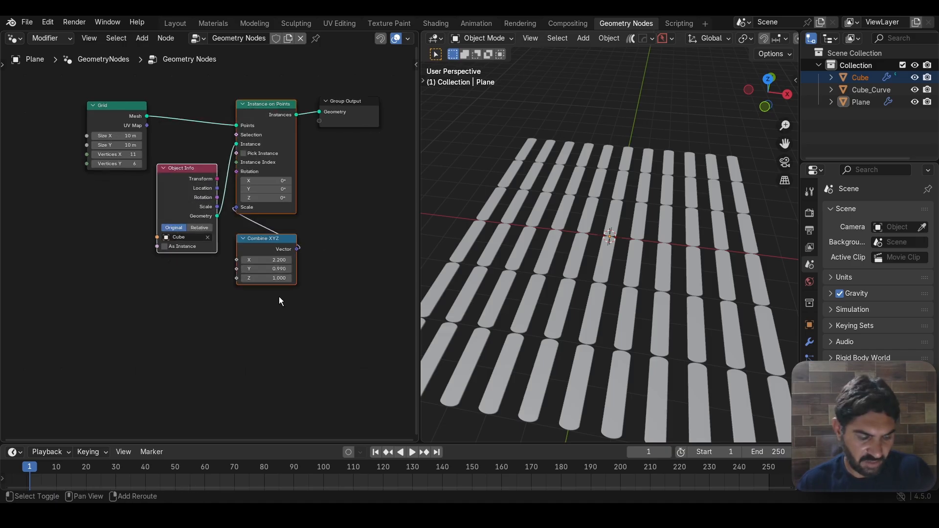
key("shift+d")
left_click(276, 370)
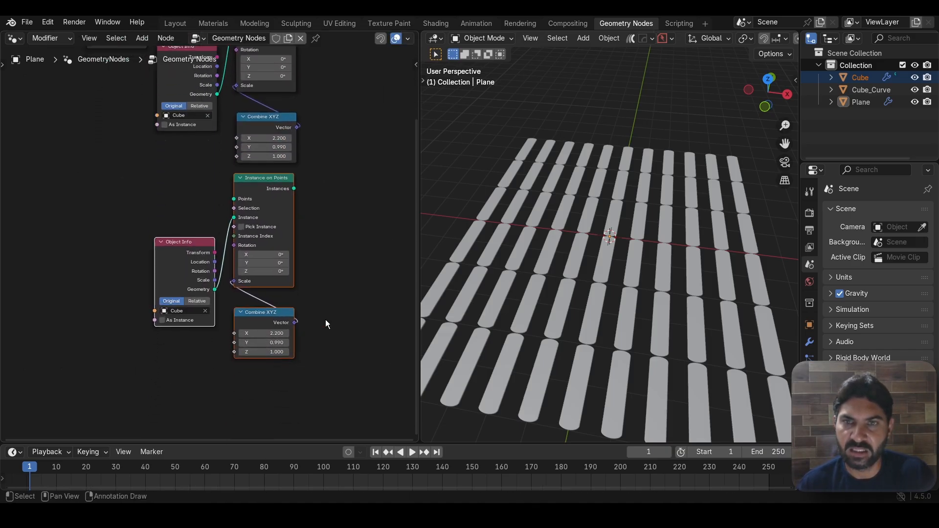
scroll(333, 284, "down", 4)
scroll(304, 268, "up", 3)
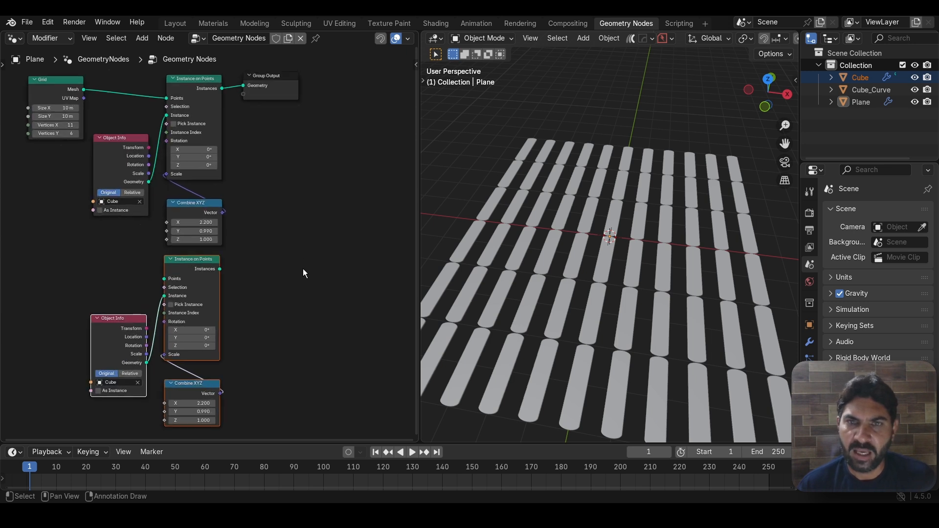
Step: Move Group Output further away and insert a Join Geometry node on the link between Instance on Points and Group Output
left_click_drag(240, 103, 347, 187)
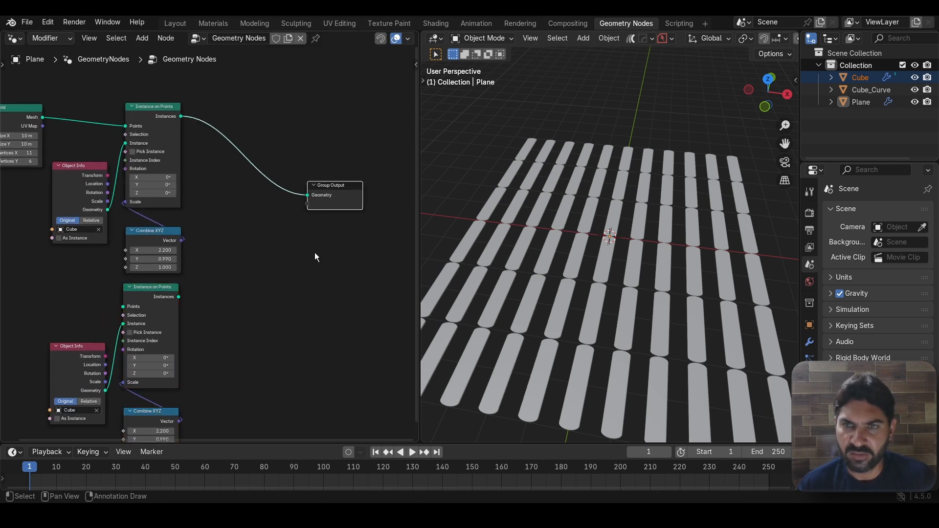
key("shift+a")
mouse_move(304, 281)
type("joi")
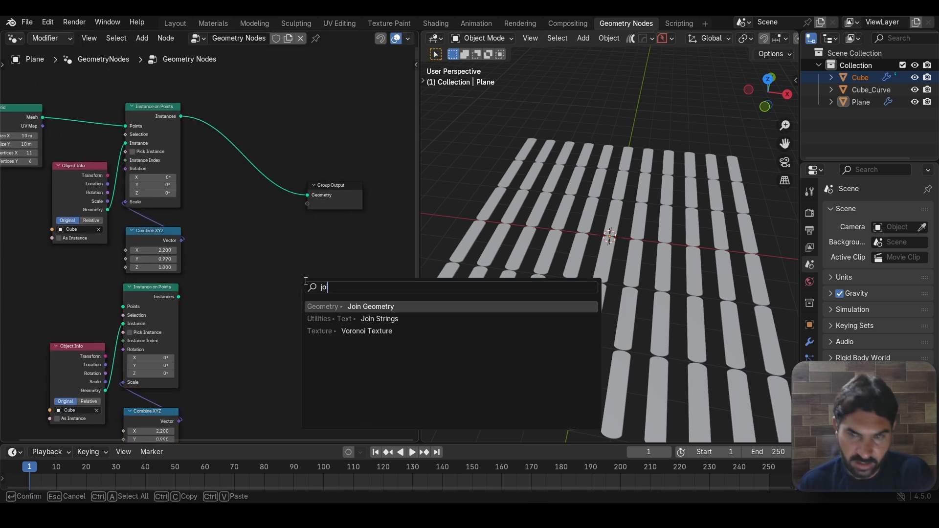
key("Return")
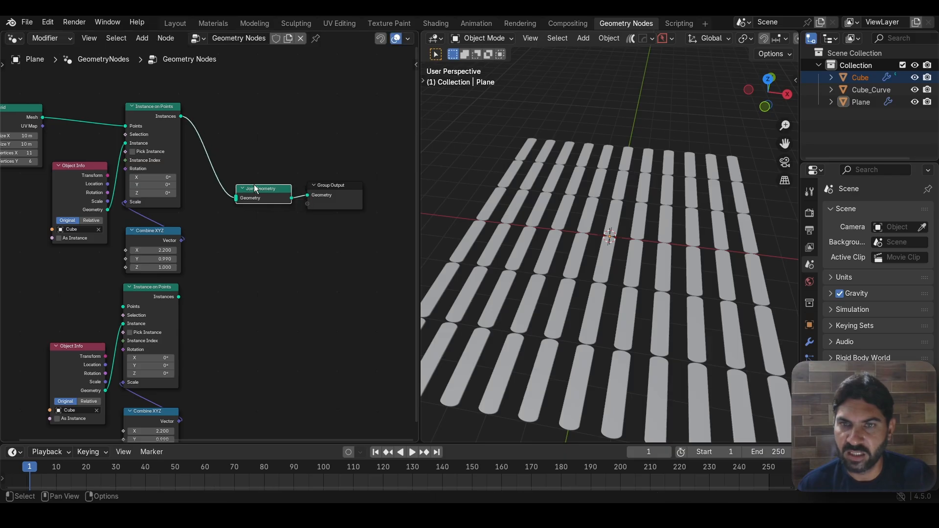
left_click(270, 238)
left_click_drag(353, 184, 363, 225)
Step: Connect the duplicated Instance on Points node's Instances to Join Geometry and the Grid's Mesh to its Points input
middle_click_drag(263, 314, 290, 245)
left_click_drag(204, 234, 264, 179)
scroll(255, 266, "down", 1)
middle_click_drag(256, 271, 287, 287)
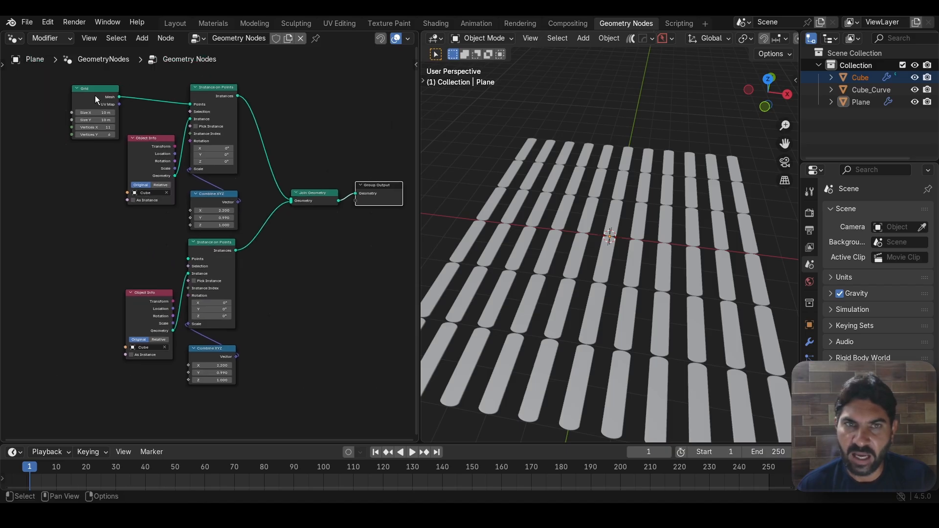
left_click_drag(95, 95, 180, 260)
scroll(257, 290, "up", 2)
middle_click_drag(284, 312, 292, 263)
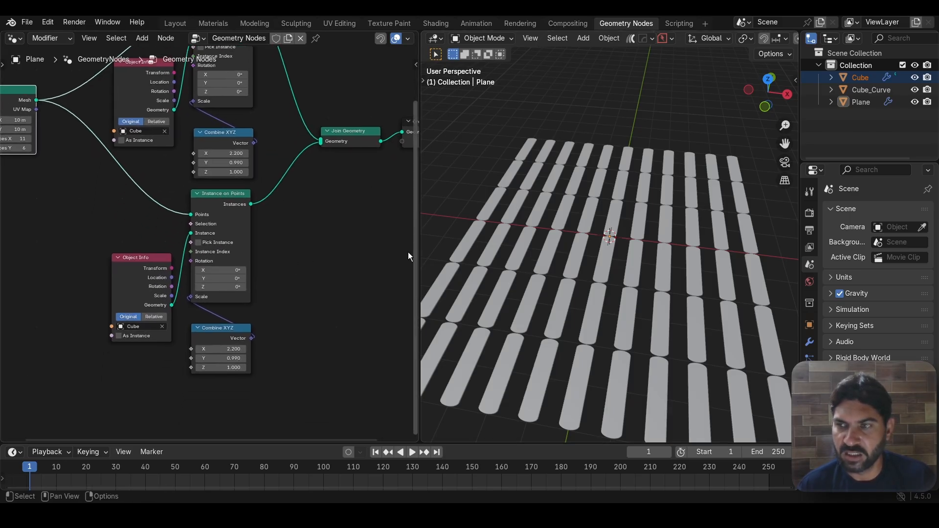
Step: Insert a Set Position node on the link between the Grid and the duplicated Instance on Points node
scroll(327, 248, "down", 1)
middle_click_drag(324, 258, 313, 312)
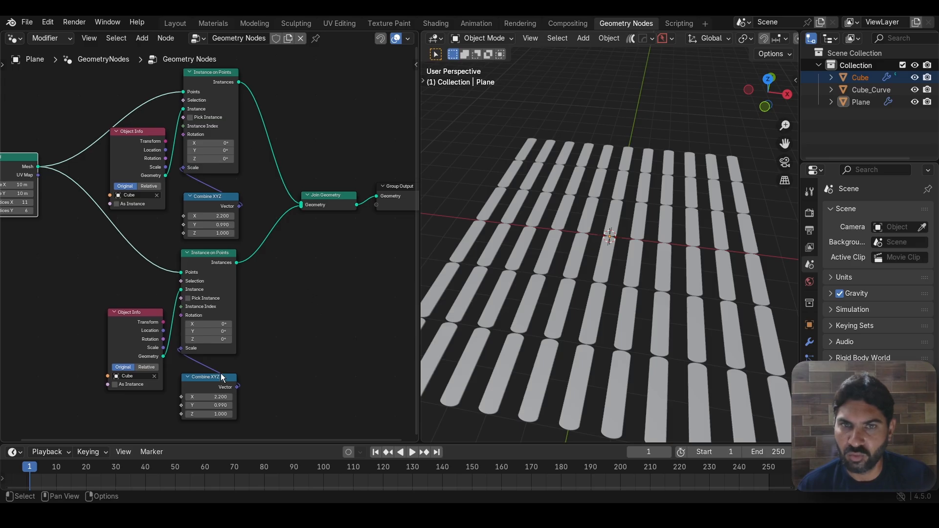
scroll(304, 351, "up", 2)
scroll(307, 350, "down", 3)
middle_click_drag(311, 349, 330, 339)
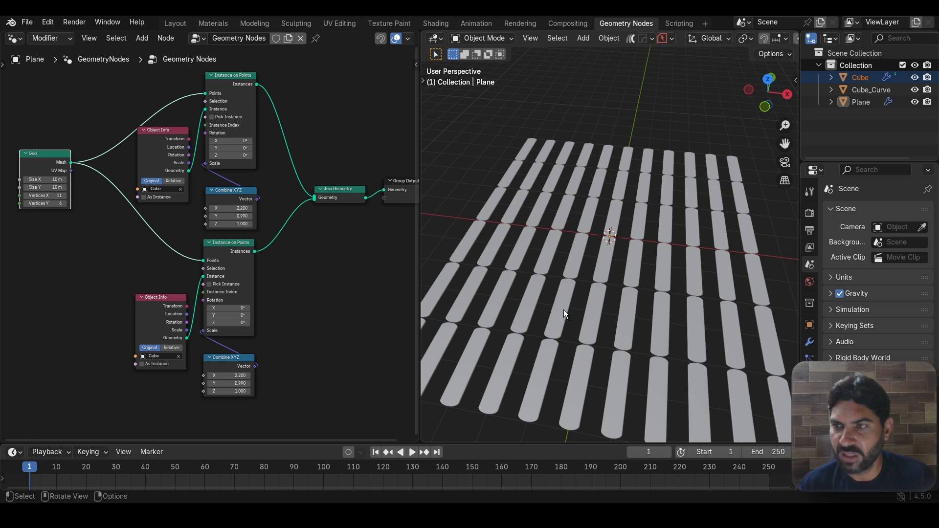
left_click(316, 306)
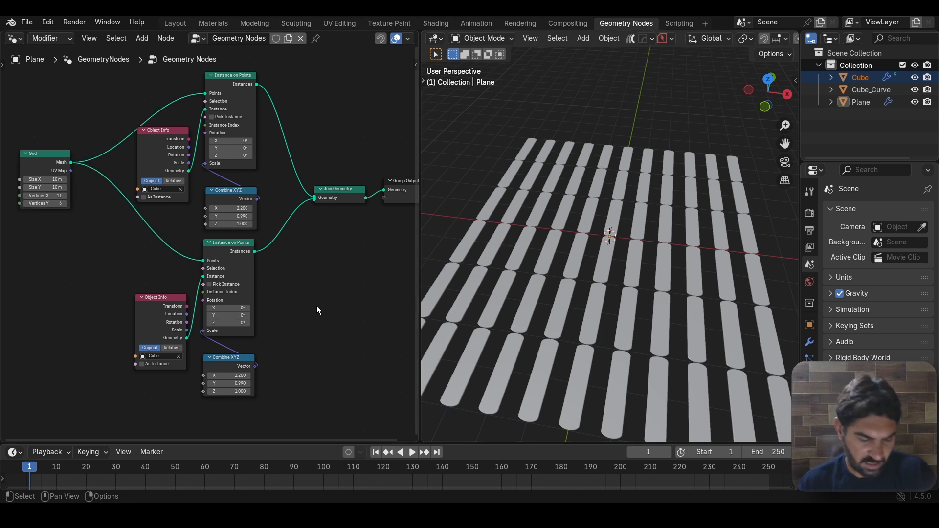
key("shift+a")
type("set")
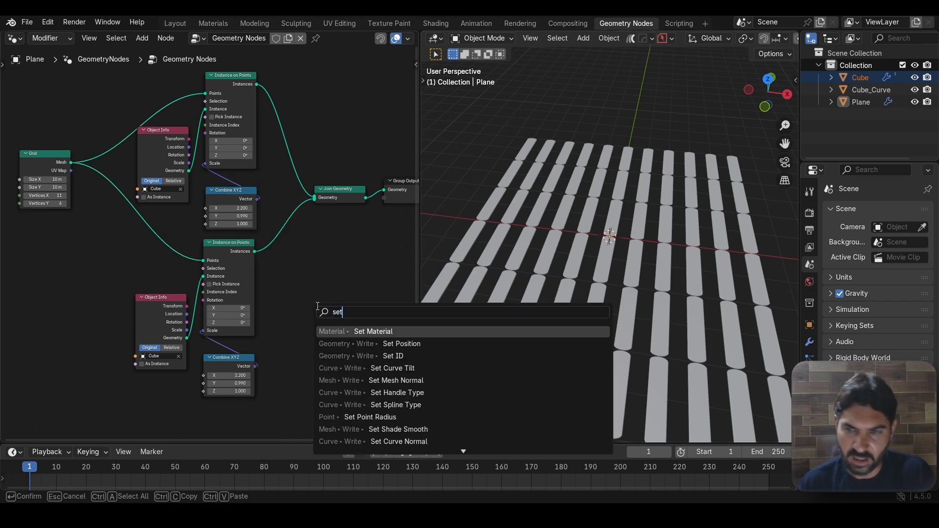
left_click(388, 343)
left_click(111, 217)
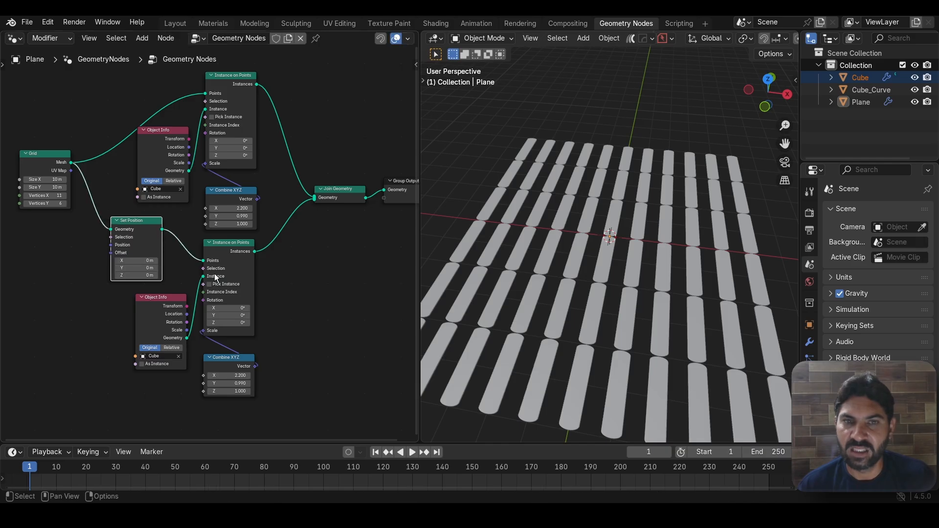
Step: Try an X offset of 1 m in the Set Position node and reset it to 0 m
scroll(286, 318, "up", 3)
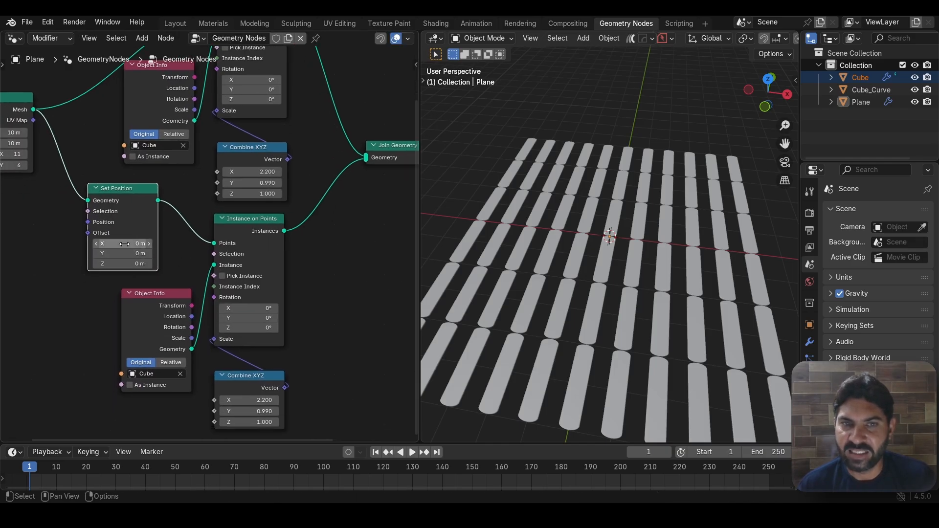
mouse_move(139, 243)
left_mouse_down()
mouse_move(156, 243)
mouse_move(127, 243)
left_mouse_up()
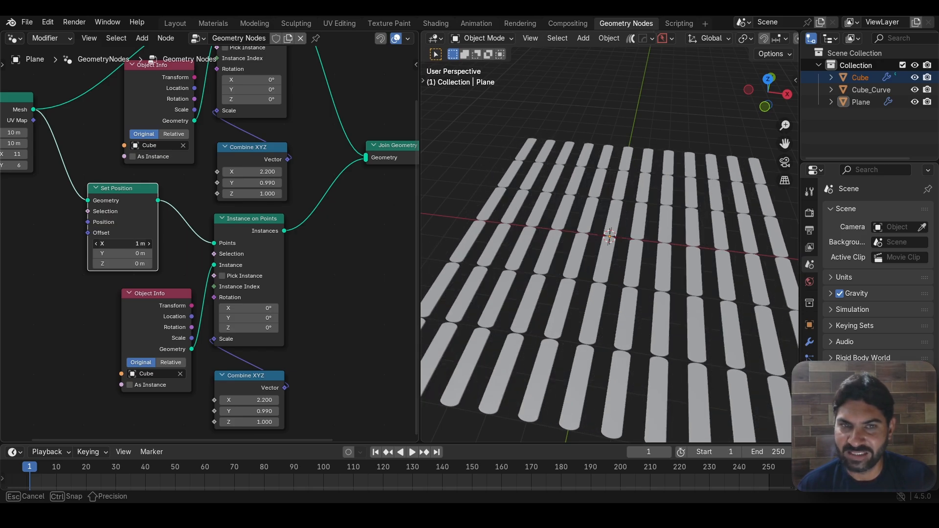
left_click(125, 244)
type("0")
key("Return")
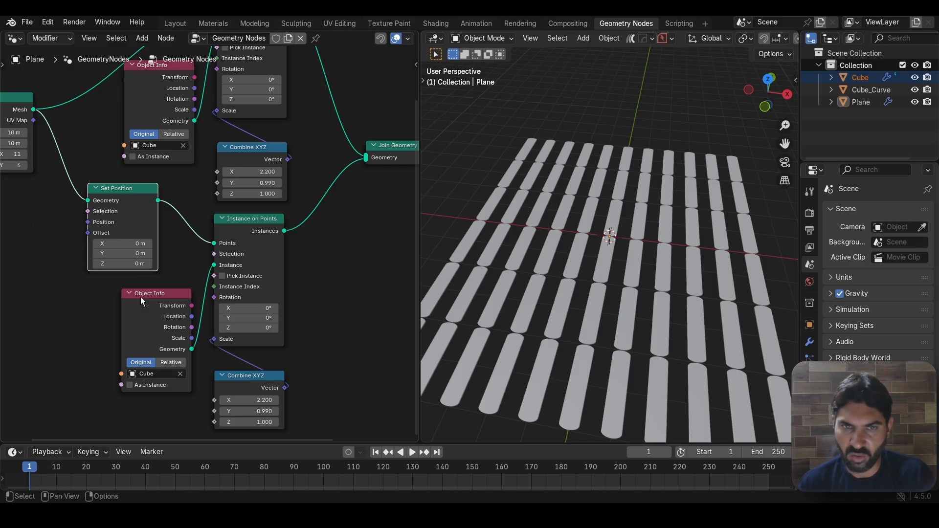
Step: Move the duplicated Object Info node slightly further below the Set Position node
left_click_drag(144, 298, 145, 304)
middle_click_drag(322, 333, 366, 321)
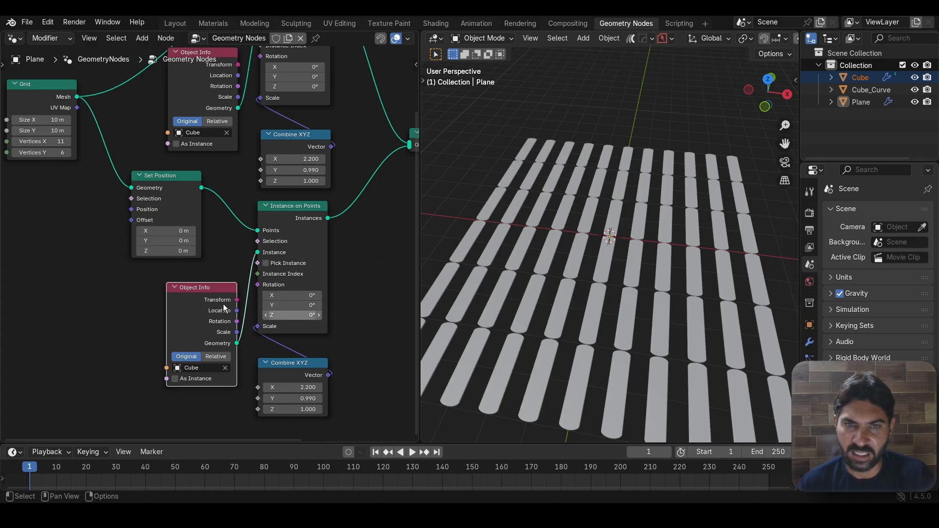
Step: Add a Combine XYZ node beneath the Set Position node and connect its Vector output to the Offset input
left_click(121, 292)
key("shift+a")
type("co")
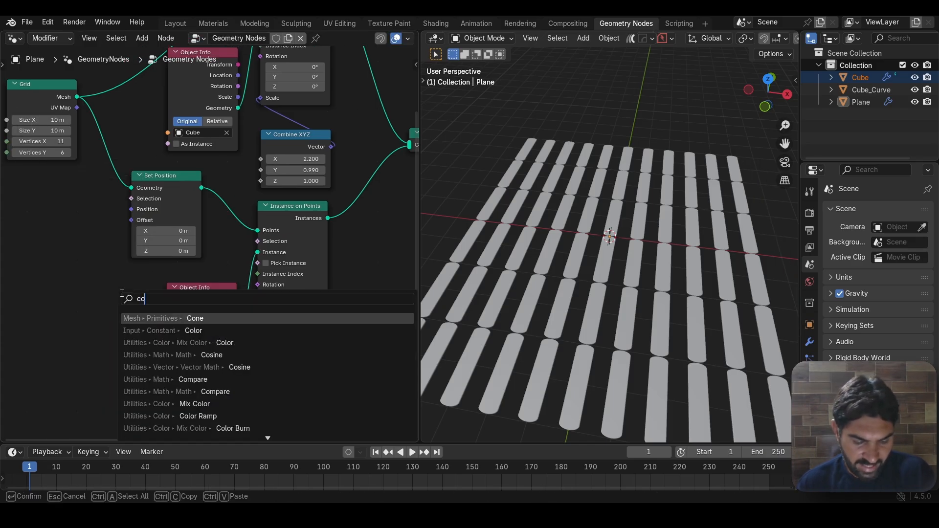
type("m")
key("Down")
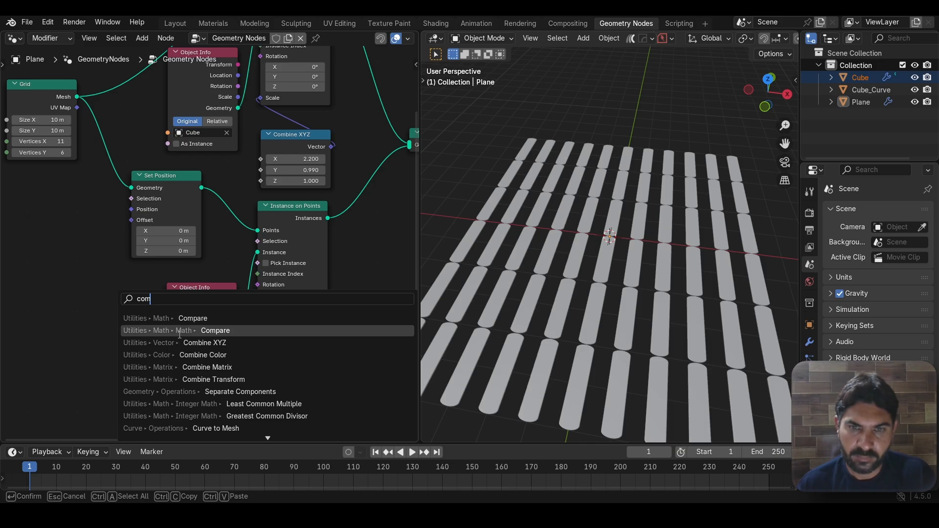
key("Return")
left_click(69, 271)
left_click_drag(183, 300, 185, 323)
left_click_drag(139, 288, 136, 227)
left_click_drag(98, 279, 159, 244)
Step: Set the X value of the offset's Combine XYZ node to 0.5 and check the shifted strips from another angle
scroll(193, 267, "up", 4)
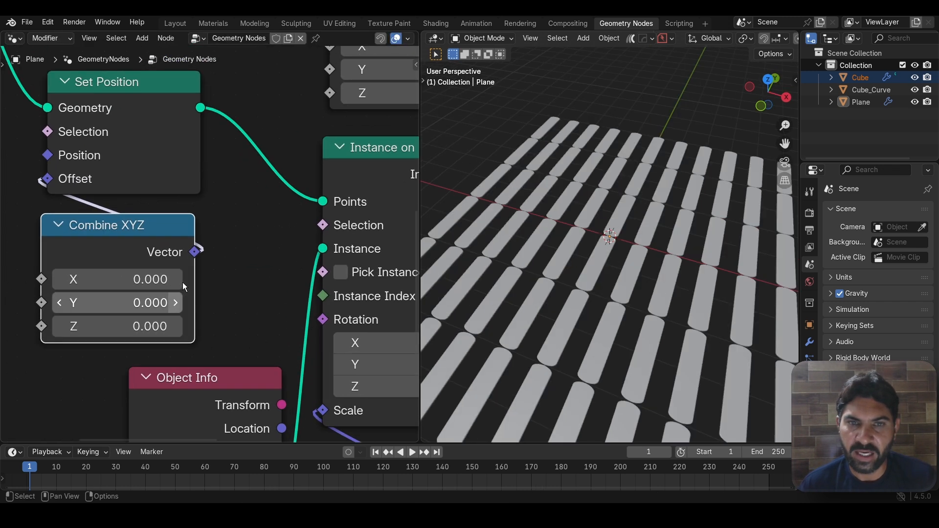
scroll(227, 295, "down", 6)
middle_click_drag(230, 292, 249, 270)
scroll(251, 269, "up", 3)
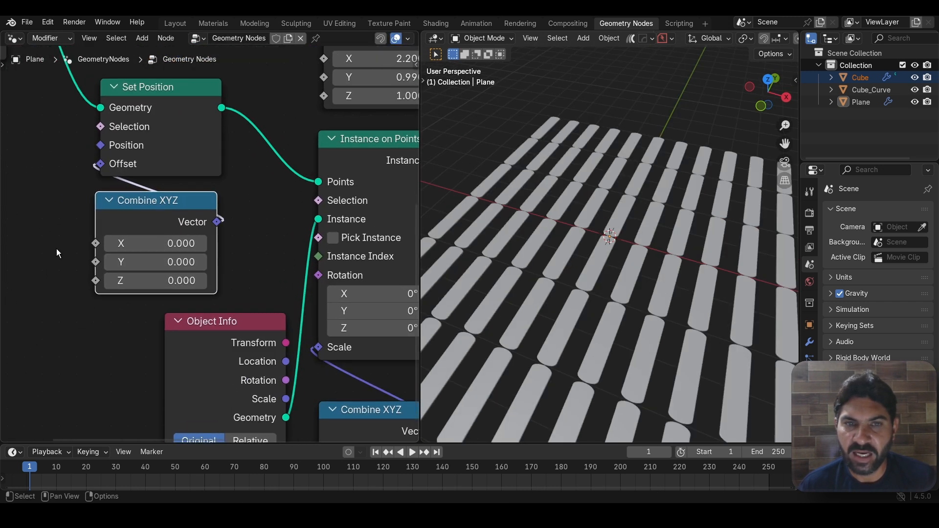
left_click(138, 245)
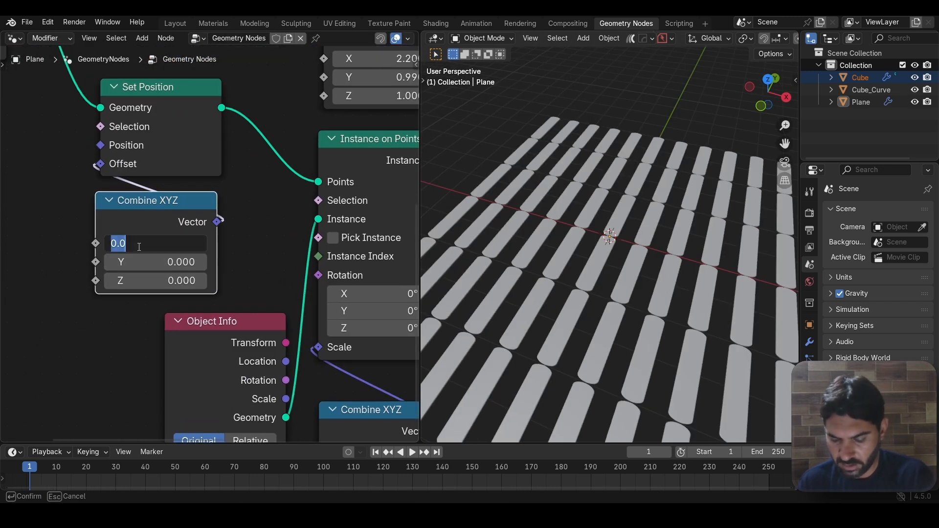
type(".5")
key("Return")
middle_click_drag(472, 276, 604, 84)
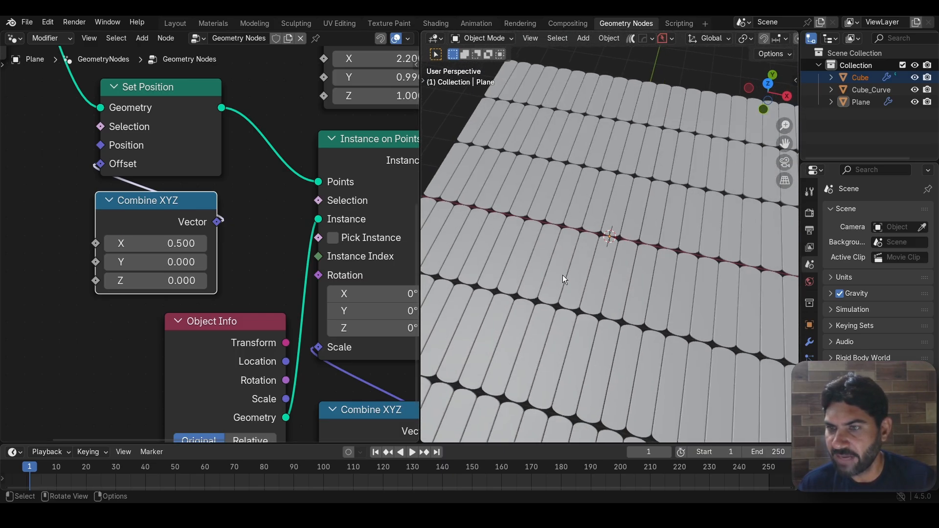
middle_click_drag(563, 279, 521, 286)
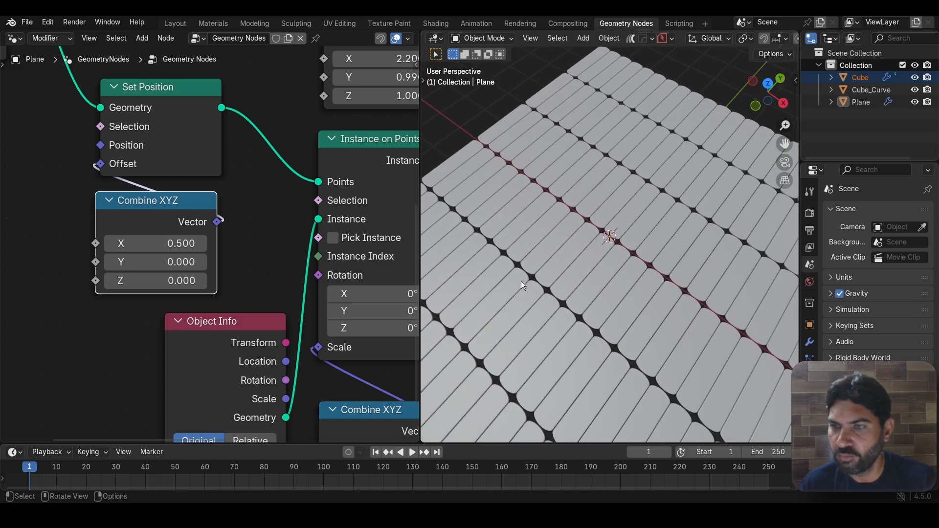
Step: Tuck the offset's Combine XYZ node closer to Set Position and set its Y value to 1
left_click_drag(158, 207, 162, 198)
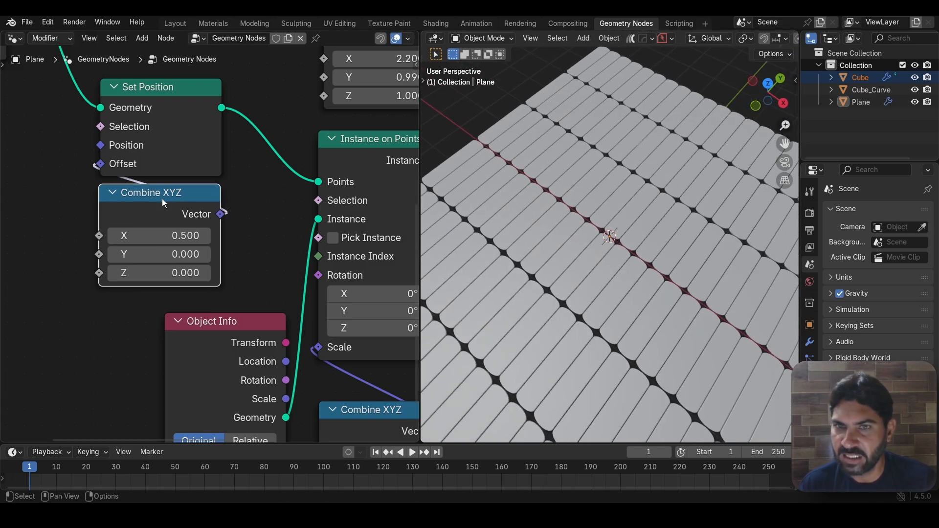
scroll(270, 216, "down", 3)
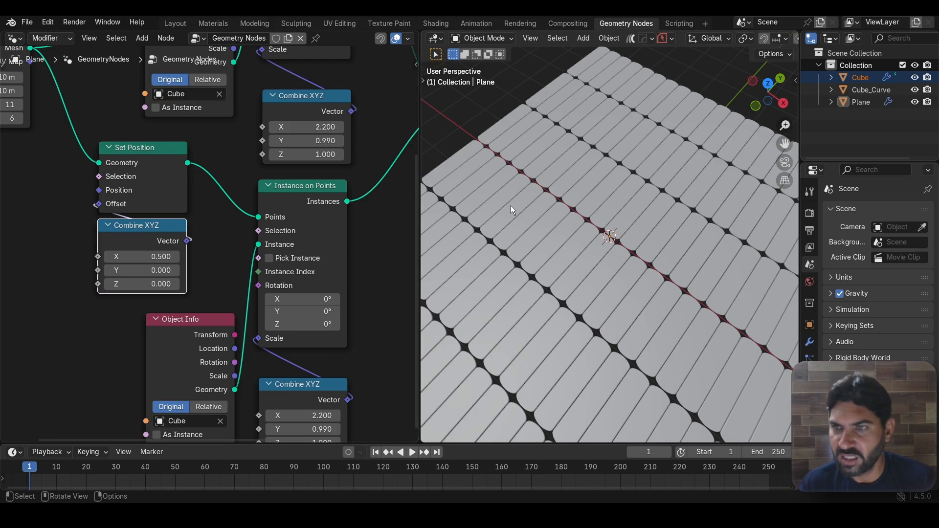
scroll(185, 279, "up", 2)
left_click(125, 277)
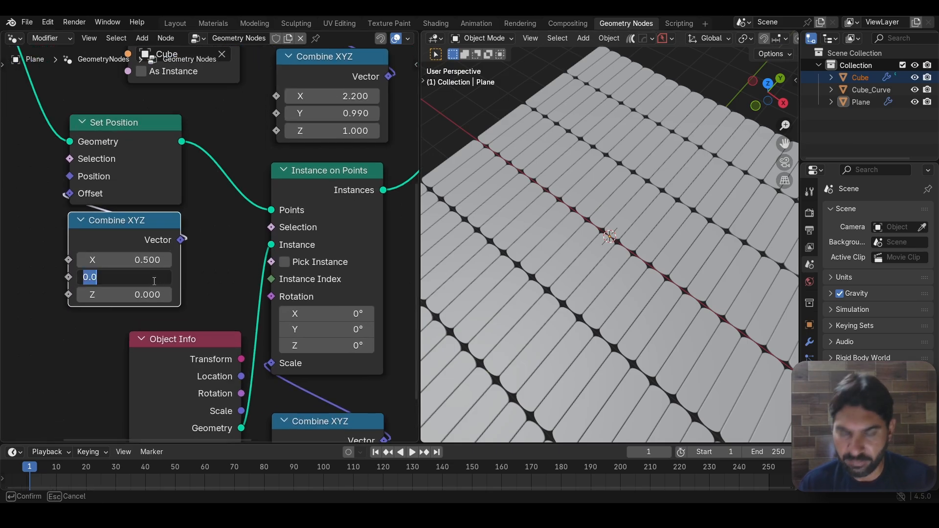
type("1")
key("Return")
scroll(610, 292, "up", 3)
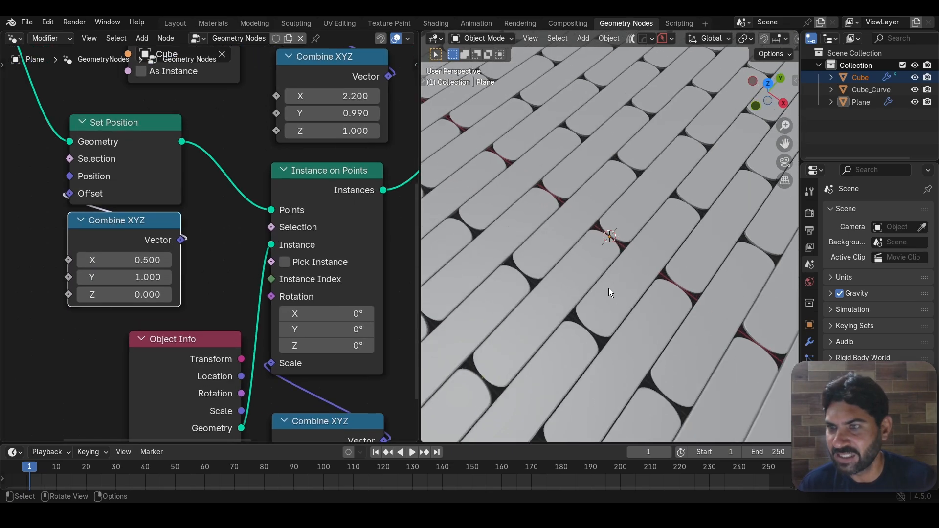
scroll(642, 256, "down", 3)
middle_click_drag(641, 257, 594, 294)
scroll(605, 265, "up", 2)
scroll(604, 266, "down", 5)
scroll(595, 292, "up", 3)
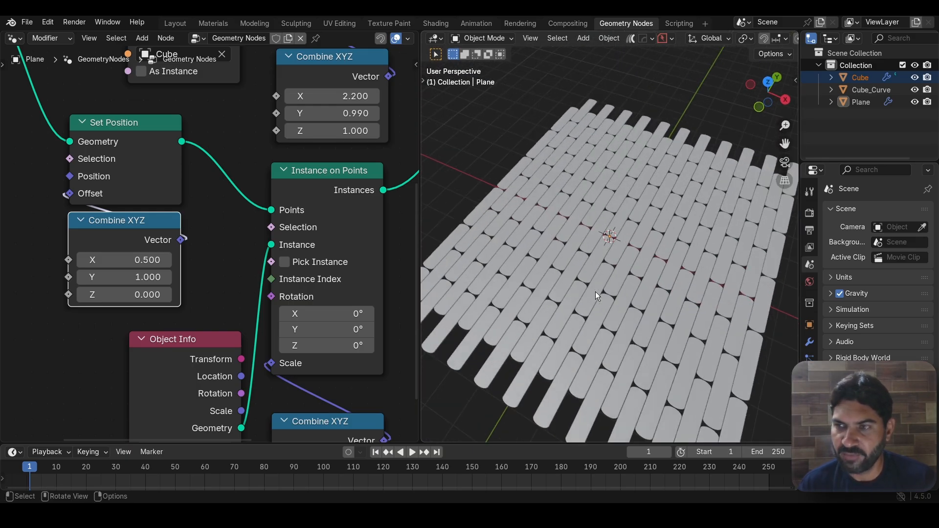
Step: Move the Join Geometry and Group Output nodes well away from the instancing nodes to make room in between
scroll(288, 267, "down", 3)
scroll(288, 268, "down", 3)
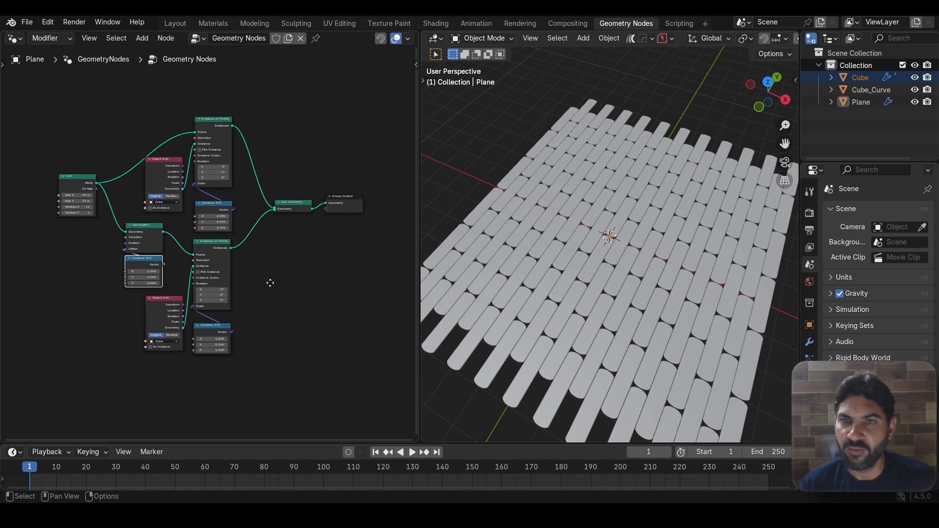
middle_click_drag(307, 188, 242, 204)
left_click_drag(250, 180, 326, 286)
left_click_drag(264, 217, 372, 212)
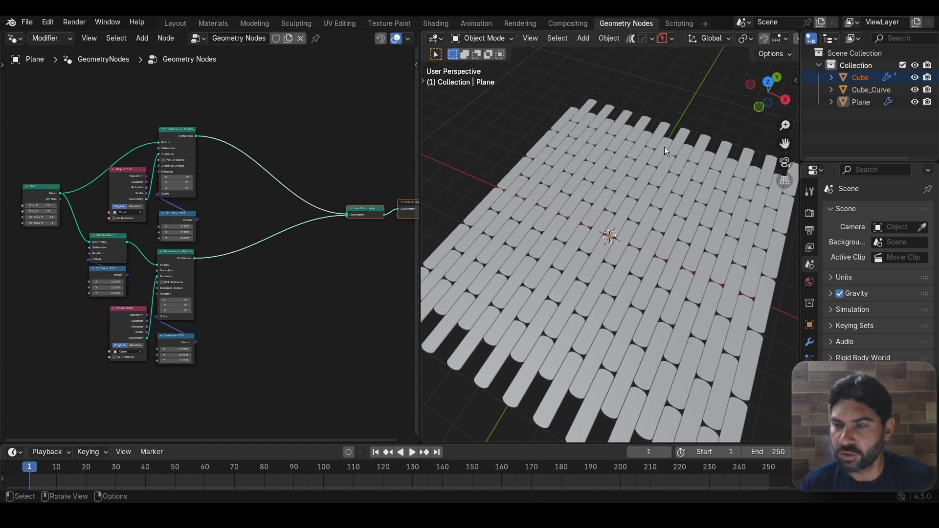
scroll(565, 247, "up", 6)
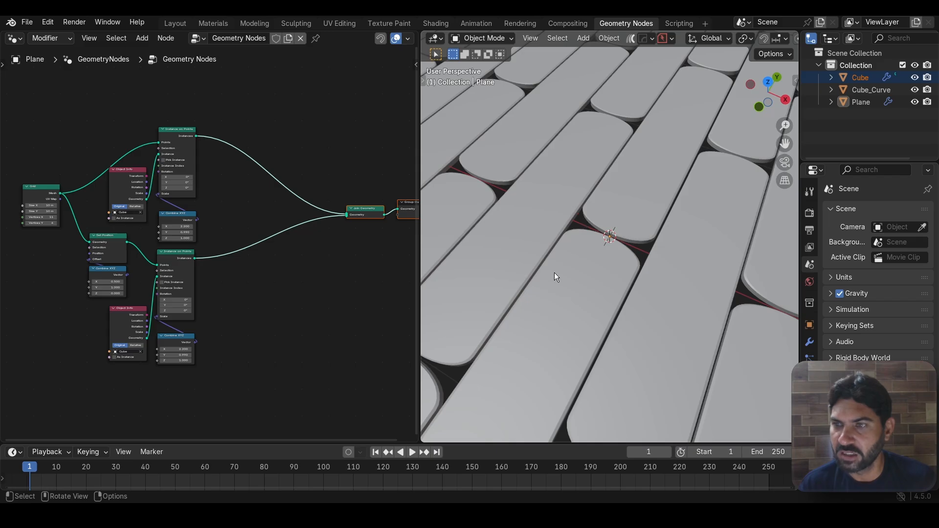
scroll(613, 266, "down", 6)
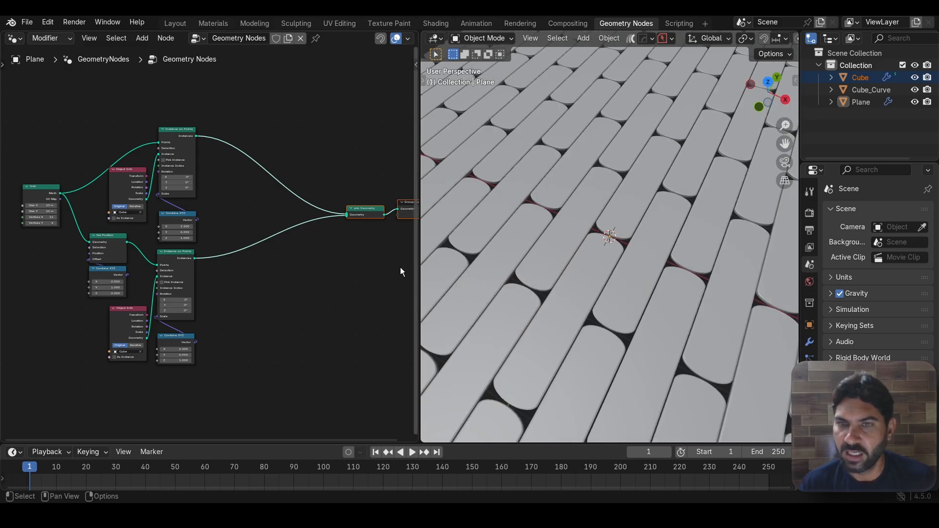
scroll(328, 270, "down", 2)
scroll(328, 270, "down", 1)
middle_click_drag(300, 280, 211, 292)
left_click_drag(215, 205, 295, 271)
left_click_drag(241, 234, 314, 243)
scroll(174, 260, "up", 3)
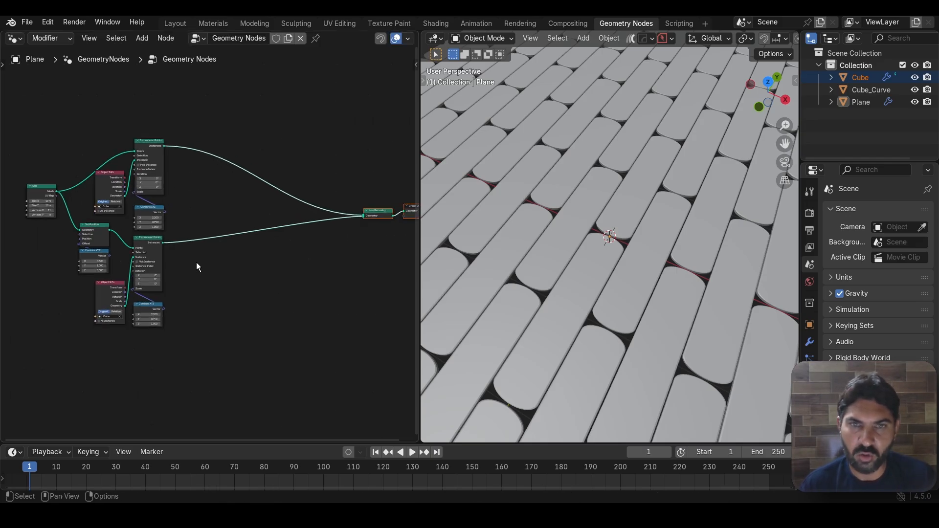
Step: Duplicate both instancing groups, including Set Position and its Combine XYZ, and place the copies between the originals and Join Geometry
middle_click_drag(198, 267, 222, 278)
left_click_drag(243, 116, 103, 373)
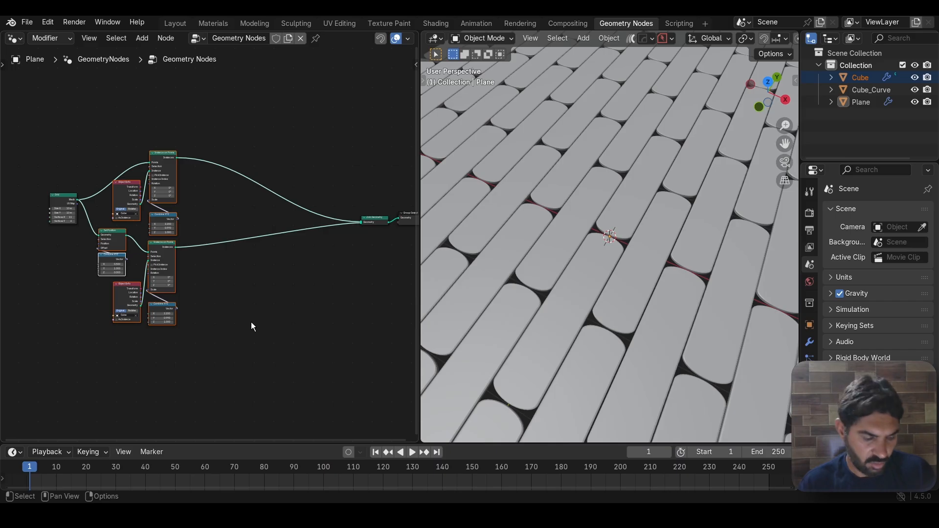
key("shift+d")
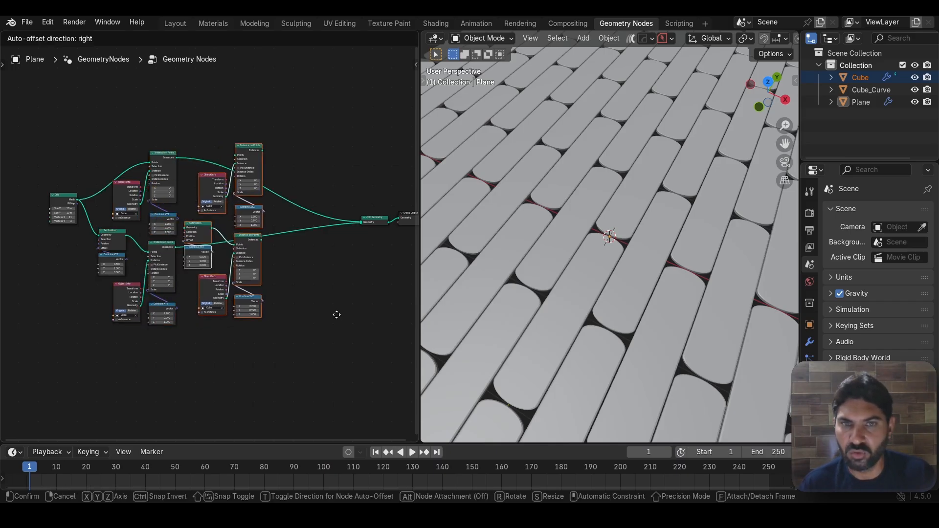
left_click(366, 317)
Step: Set the object of both duplicated Object Info nodes to Cube_Curve
scroll(357, 302, "up", 3)
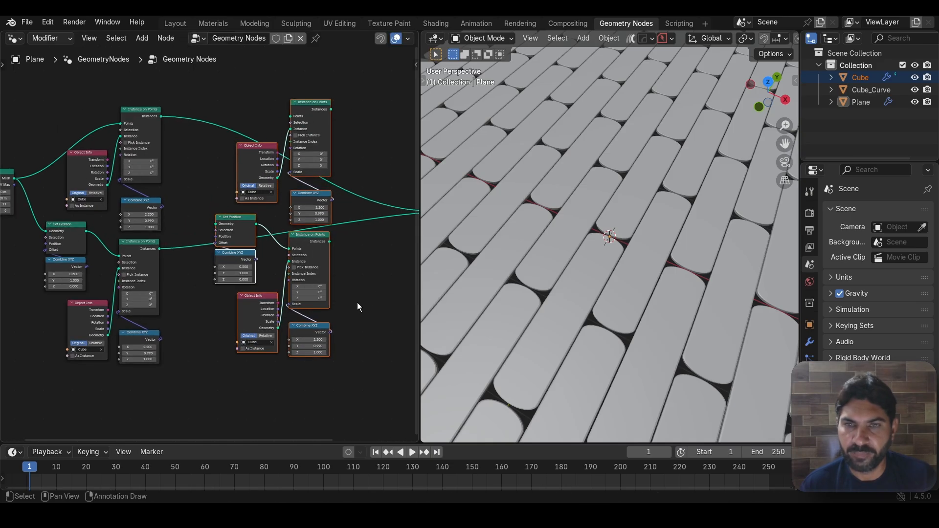
scroll(324, 300, "up", 2)
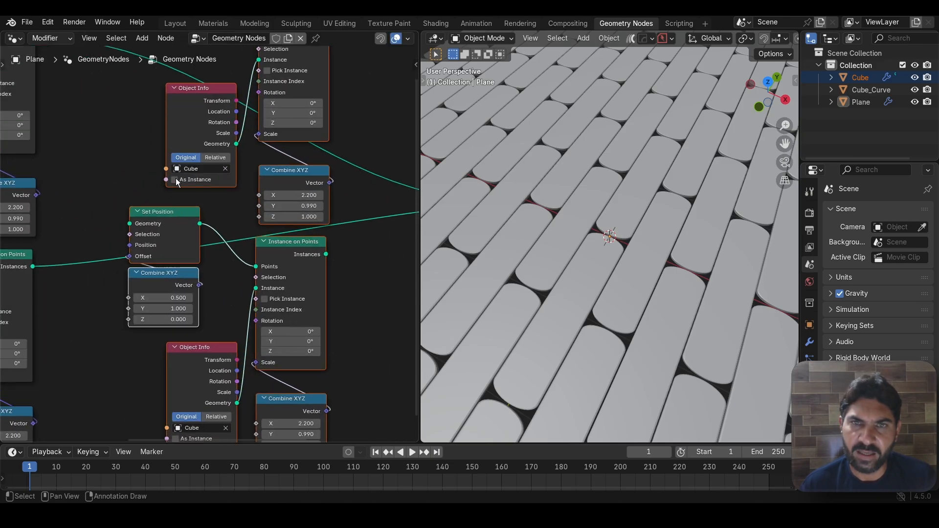
left_click(188, 169)
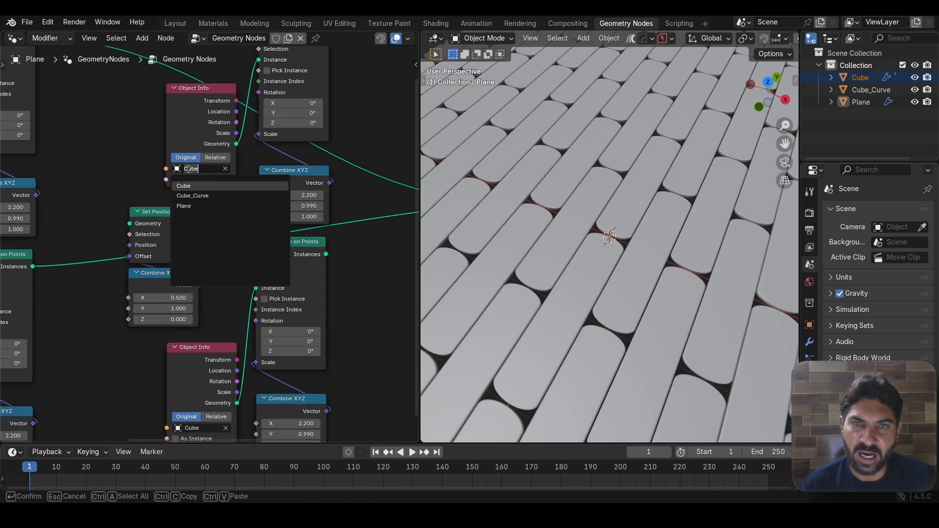
left_click(193, 196)
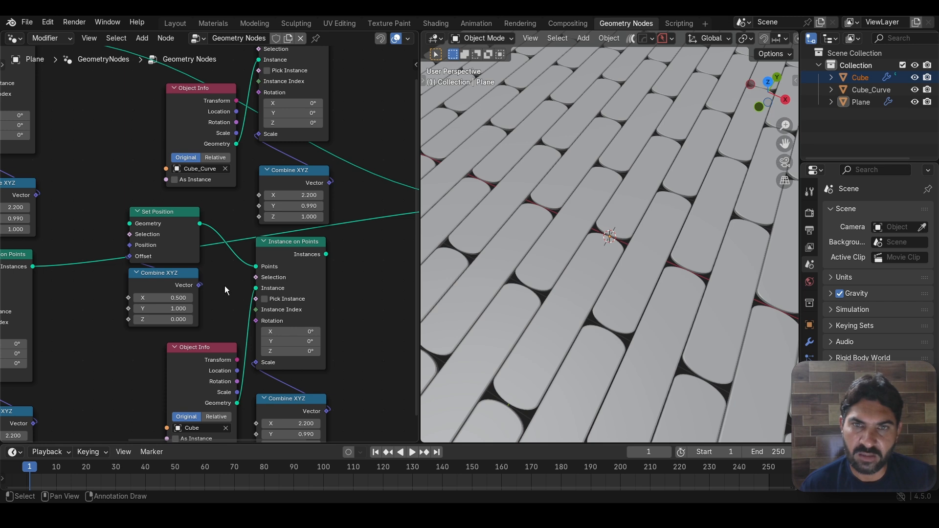
scroll(221, 289, "down", 2)
middle_click_drag(220, 289, 220, 227)
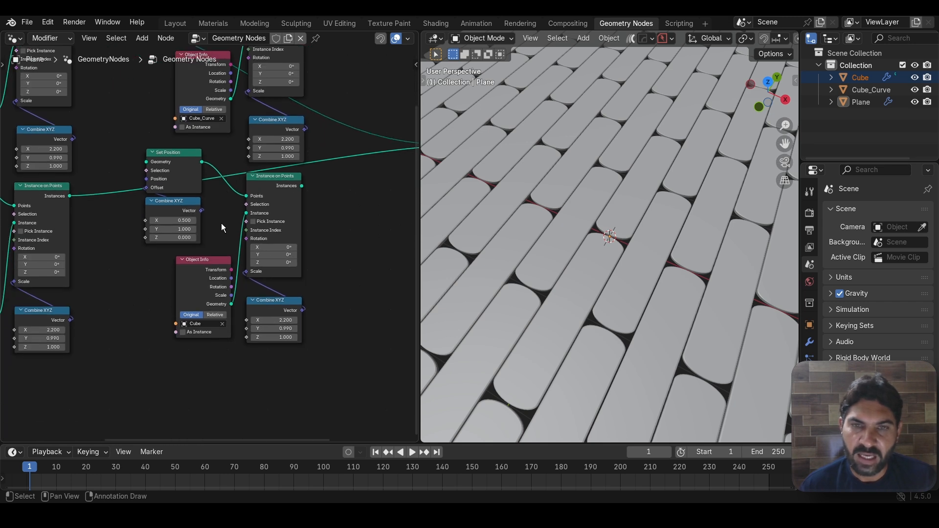
left_click(212, 323)
left_click(209, 344)
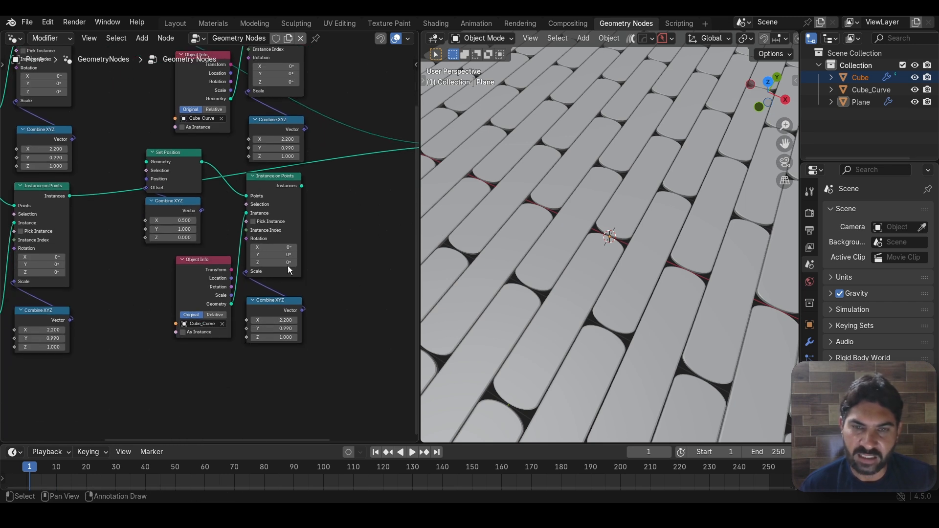
Step: Connect the Instances outputs of both Cube_Curve Instance on Points nodes to Join Geometry
scroll(310, 245, "down", 3)
scroll(226, 146, "up", 2)
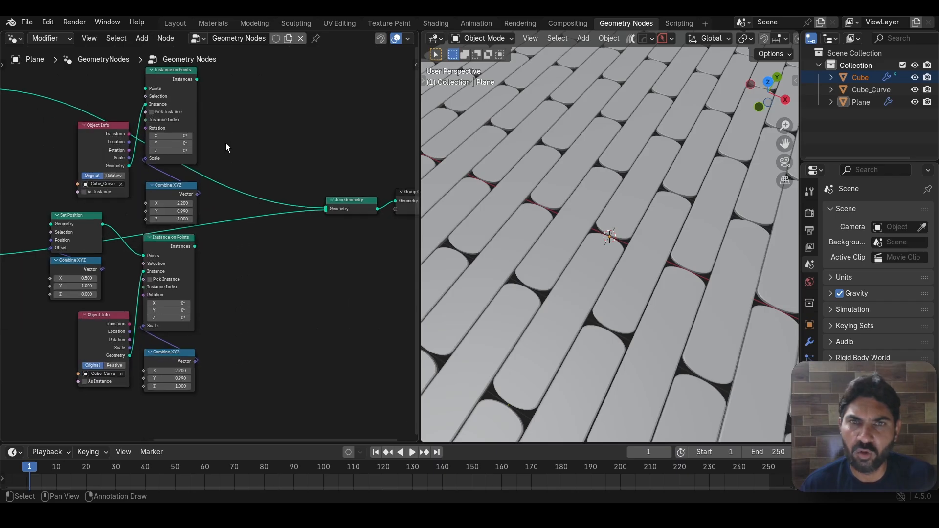
middle_click_drag(254, 239, 224, 289)
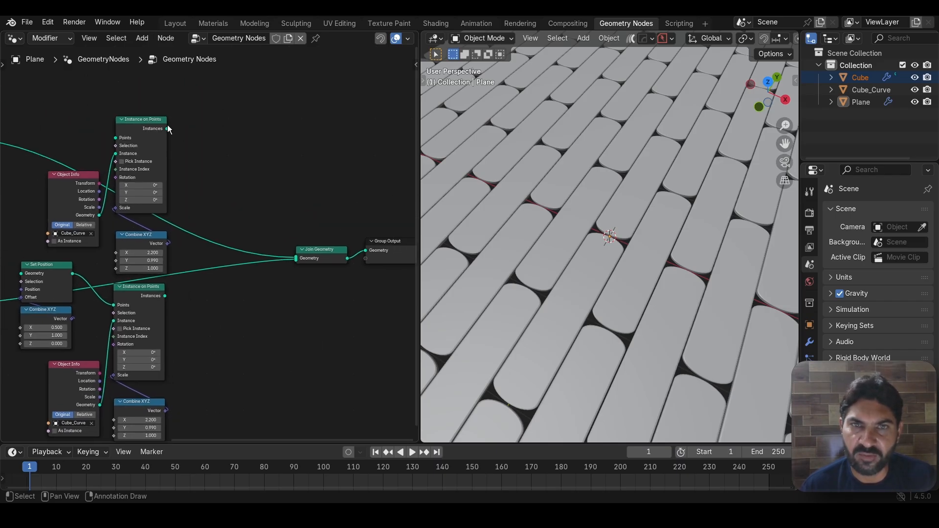
left_click_drag(167, 128, 296, 259)
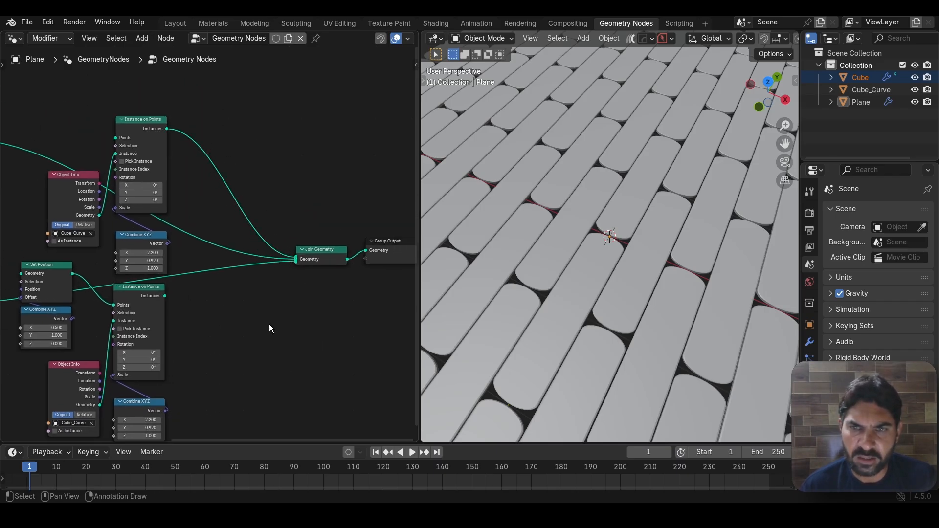
scroll(261, 318, "up", 1)
middle_click_drag(259, 318, 262, 256)
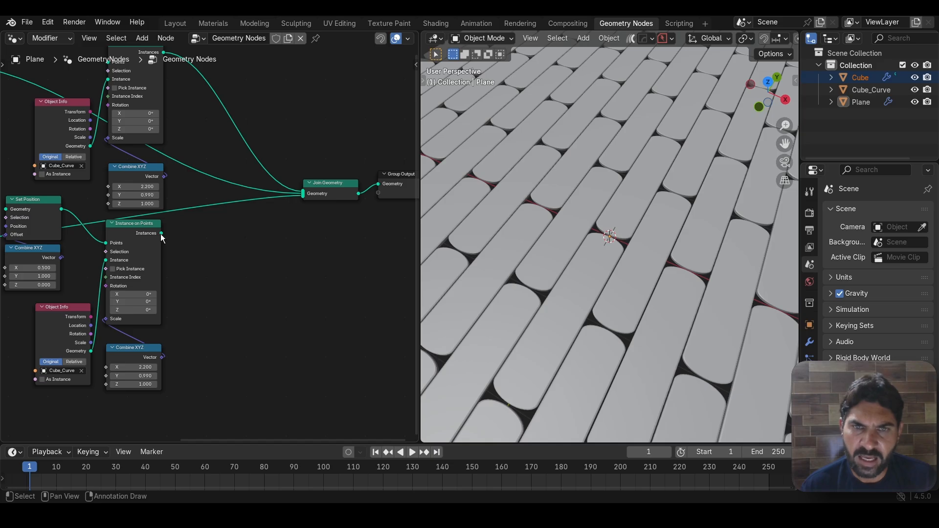
left_click_drag(161, 235, 297, 197)
Step: Connect the Grid's Mesh output to the Points input of the upper Cube_Curve Instance on Points node
scroll(310, 254, "down", 2)
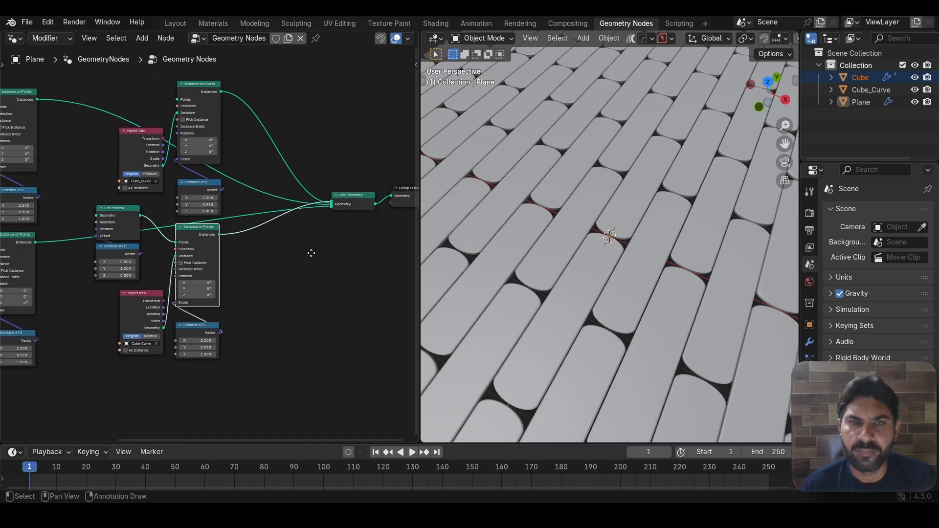
middle_click_drag(84, 152, 186, 198)
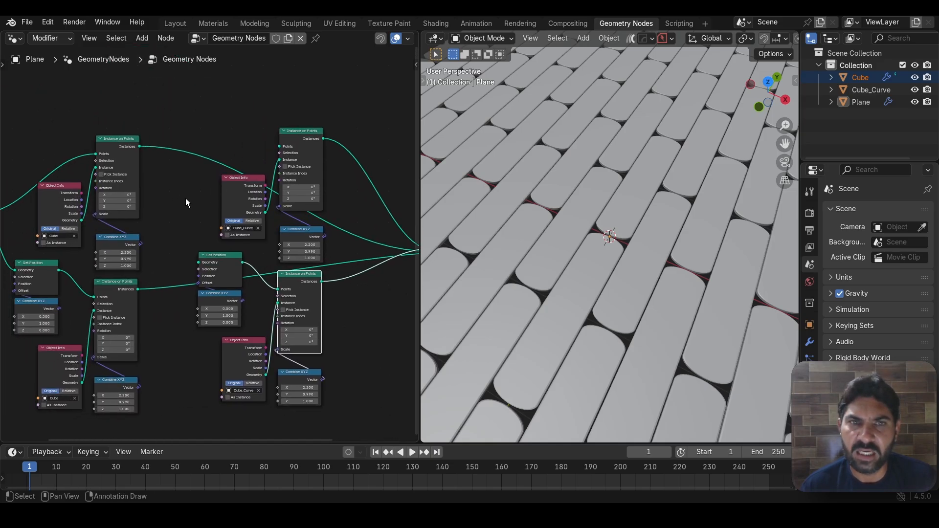
scroll(186, 199, "down", 1)
middle_click_drag(46, 166, 100, 156)
left_click(54, 183)
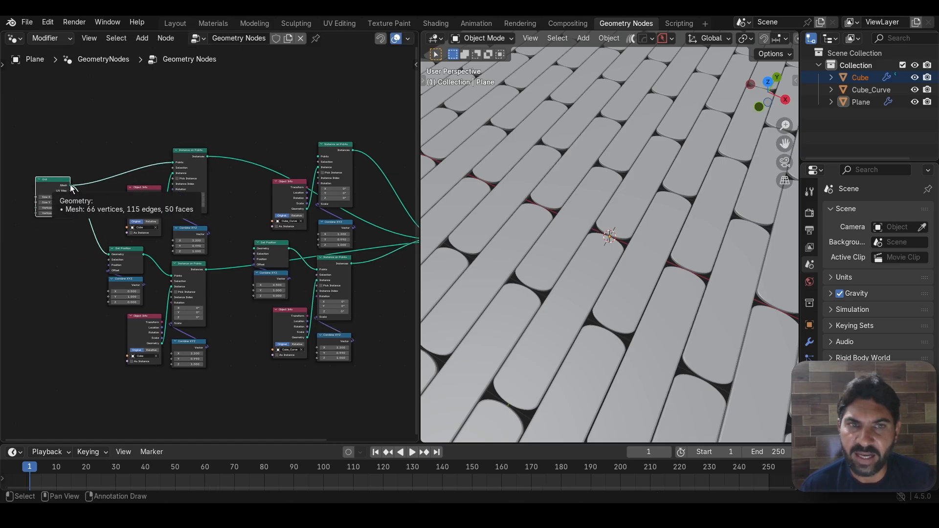
left_click_drag(70, 185, 313, 158)
scroll(325, 130, "up", 3)
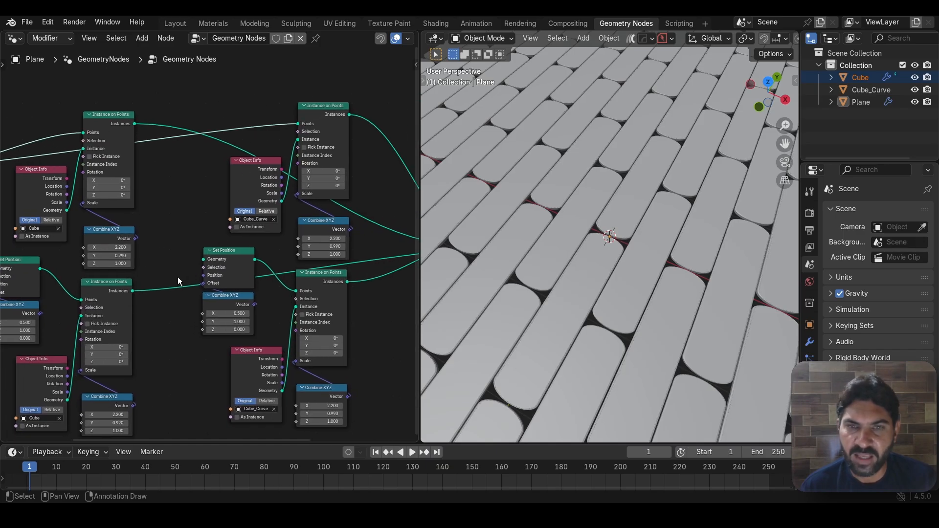
scroll(181, 246, "down", 2)
middle_click_drag(180, 245, 169, 197)
scroll(233, 202, "up", 4)
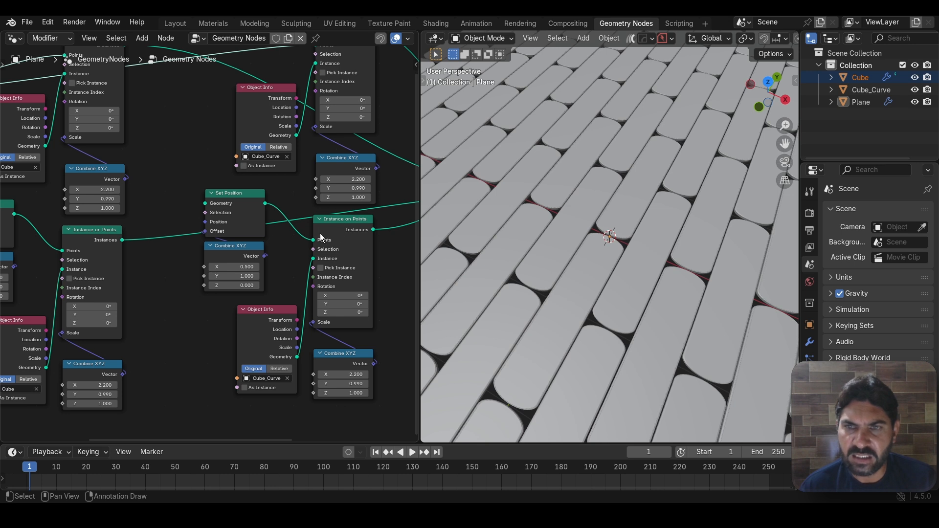
scroll(172, 277, "down", 3)
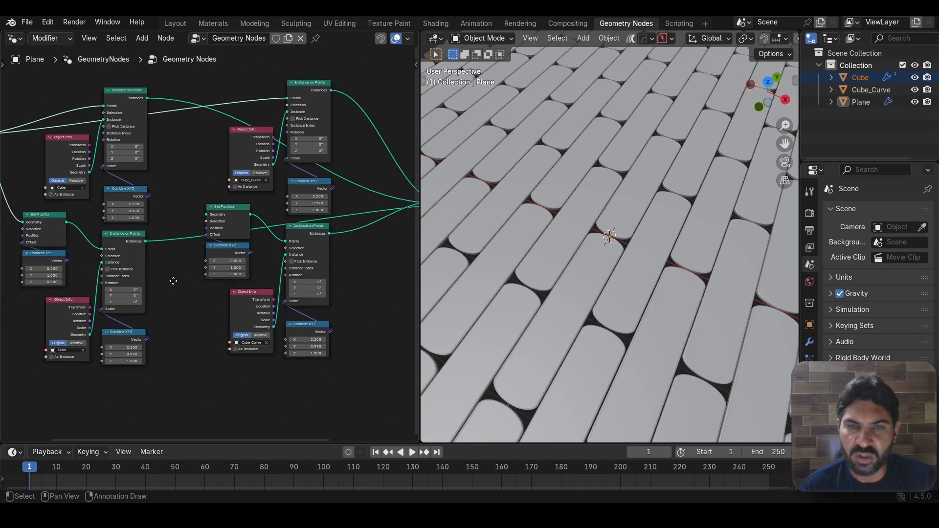
Step: Connect the Grid's Mesh output to the Geometry input of the Set Position node in the lower Cube_Curve branch
middle_click_drag(173, 277, 207, 241)
left_click_drag(55, 167, 282, 247)
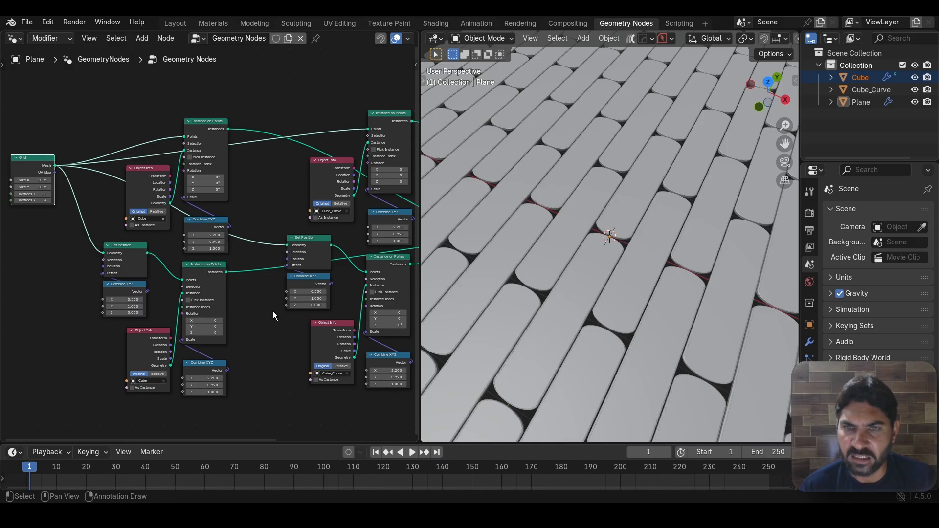
Step: Examine the curve outlines along the rounded strips' edges and the gaps between the strips
scroll(273, 311, "up", 3)
middle_click_drag(281, 348, 21, 312)
scroll(516, 266, "up", 8)
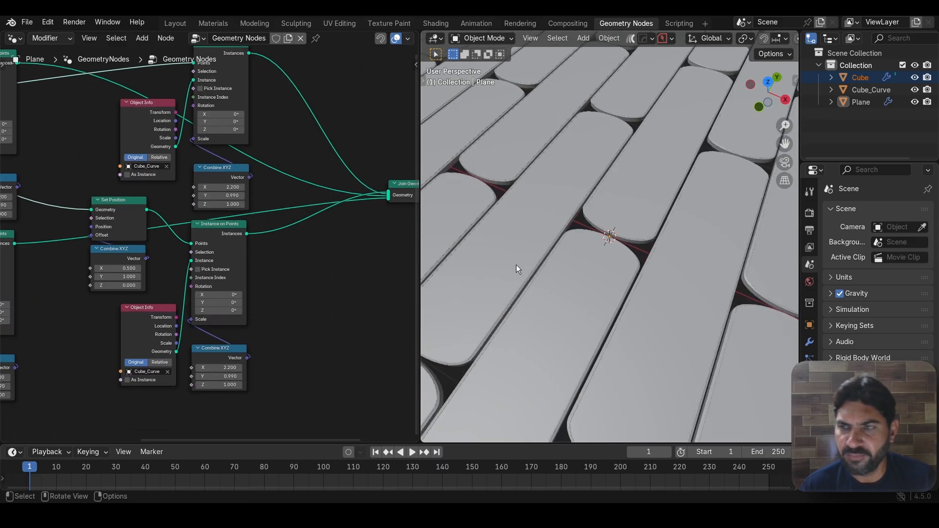
middle_click_drag(517, 263, 483, 258)
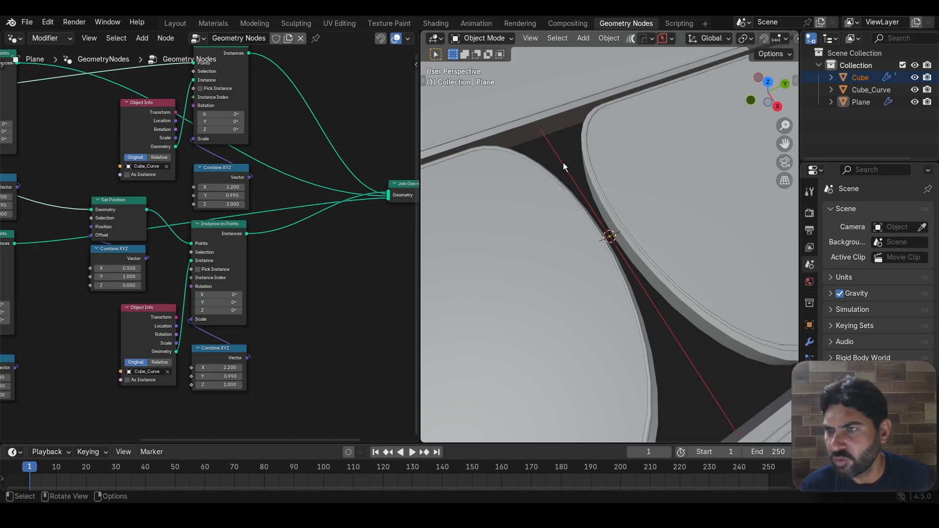
scroll(547, 163, "up", 6)
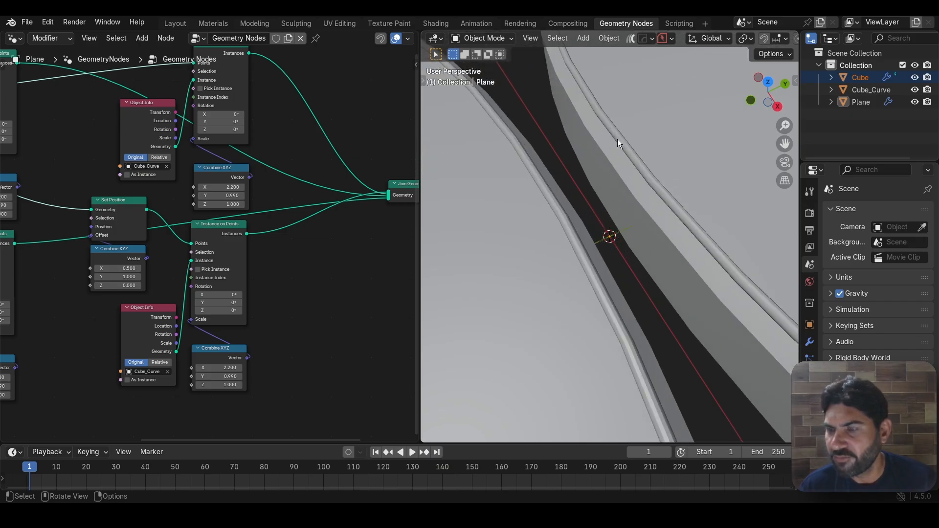
scroll(616, 139, "down", 5)
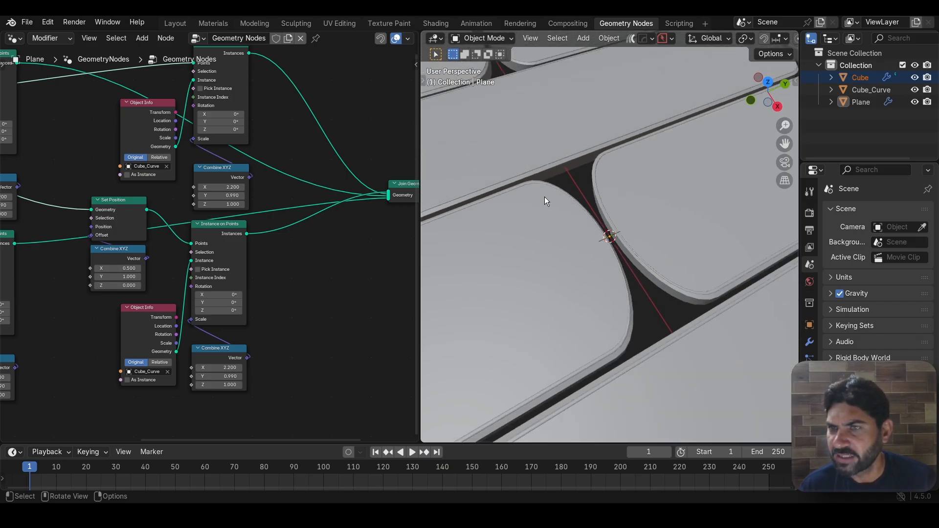
scroll(545, 197, "down", 8)
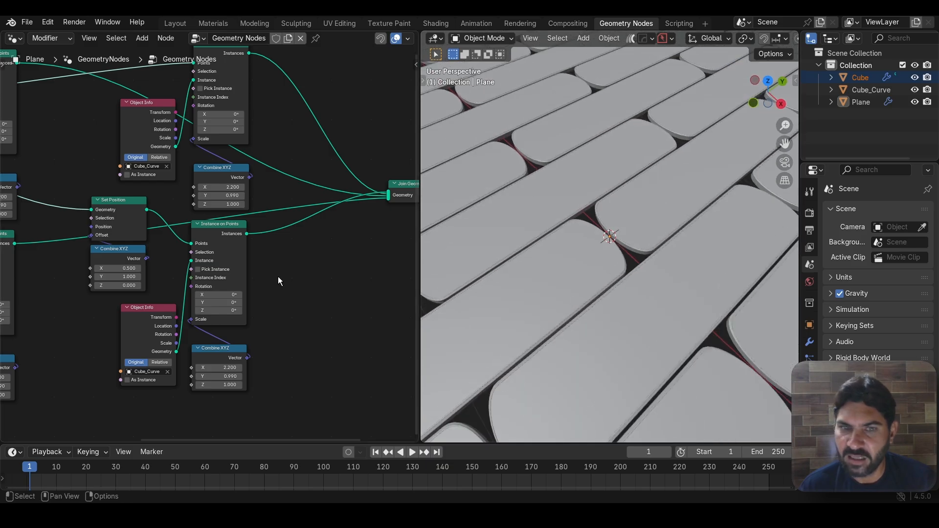
Step: Move the Join Geometry and Group Output nodes together farther away from the Cube_Curve instancing branches to make room between them
scroll(307, 278, "down", 1)
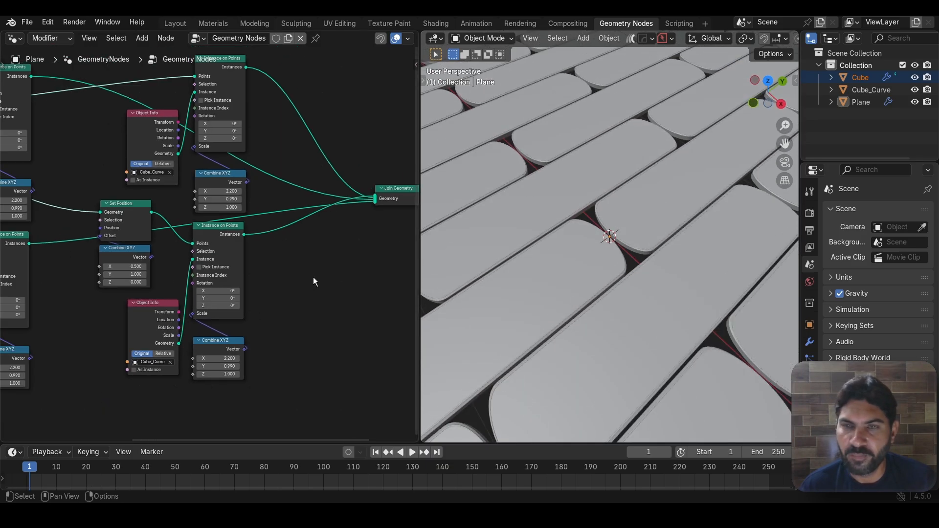
scroll(314, 276, "down", 1)
scroll(315, 276, "down", 1)
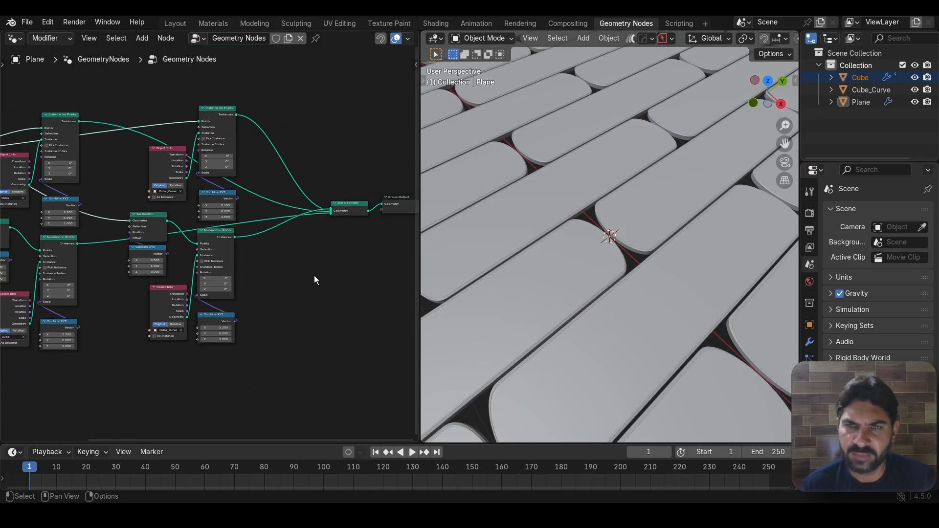
middle_click_drag(323, 272, 220, 315)
left_click_drag(241, 219, 307, 277)
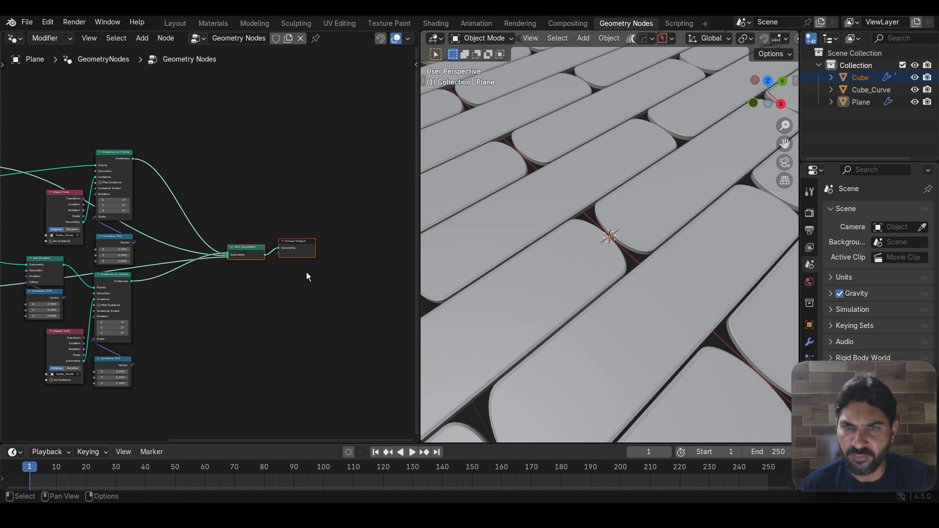
key("g")
left_click(374, 271)
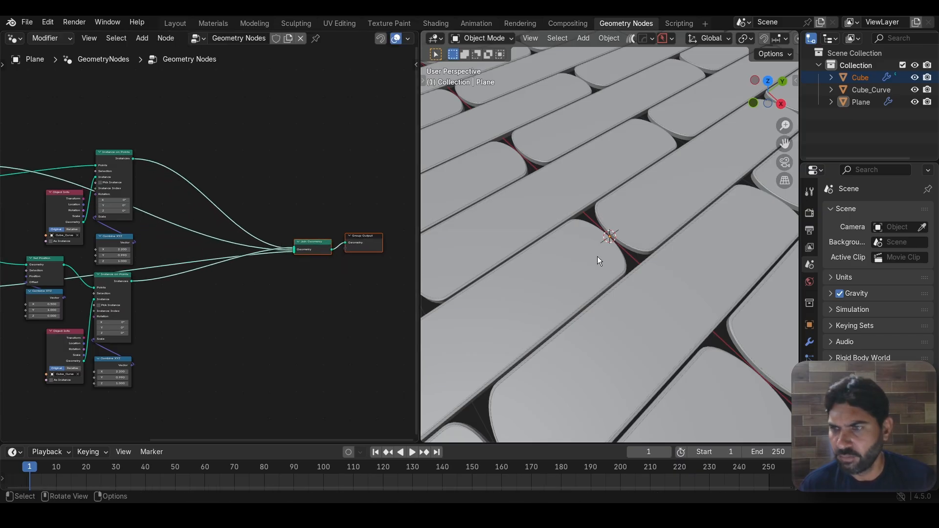
Step: Create a new material on the Plane object and name it Lines
scroll(598, 256, "up", 6)
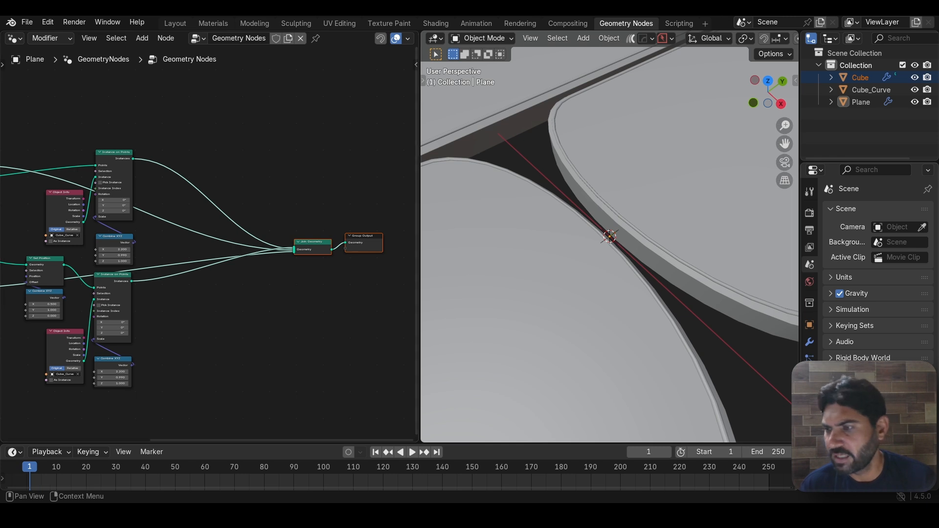
left_click(810, 427)
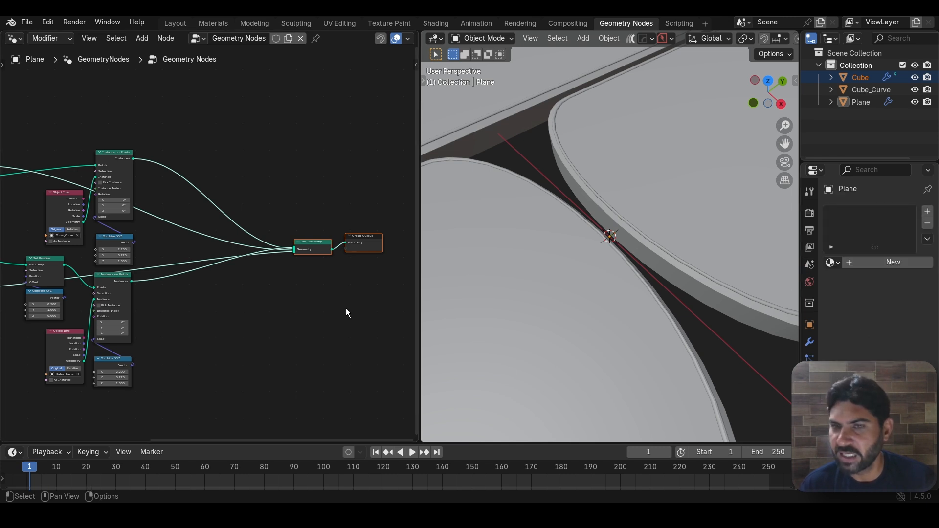
scroll(271, 321, "down", 5)
middle_click_drag(261, 306, 274, 276)
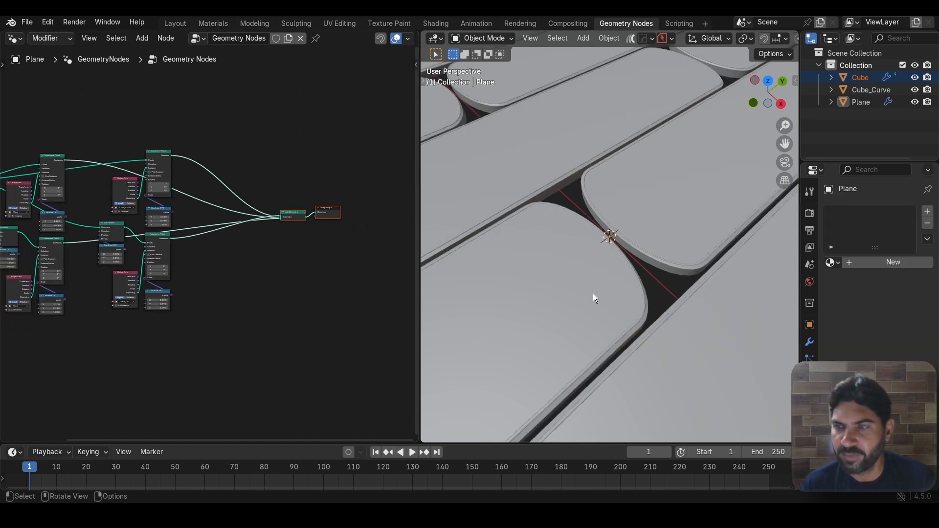
scroll(593, 294, "down", 4)
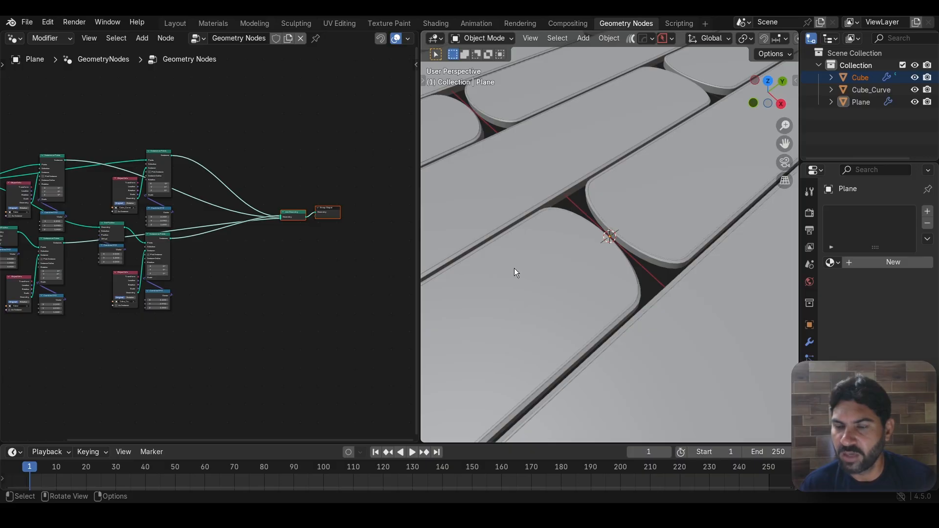
scroll(515, 268, "up", 6)
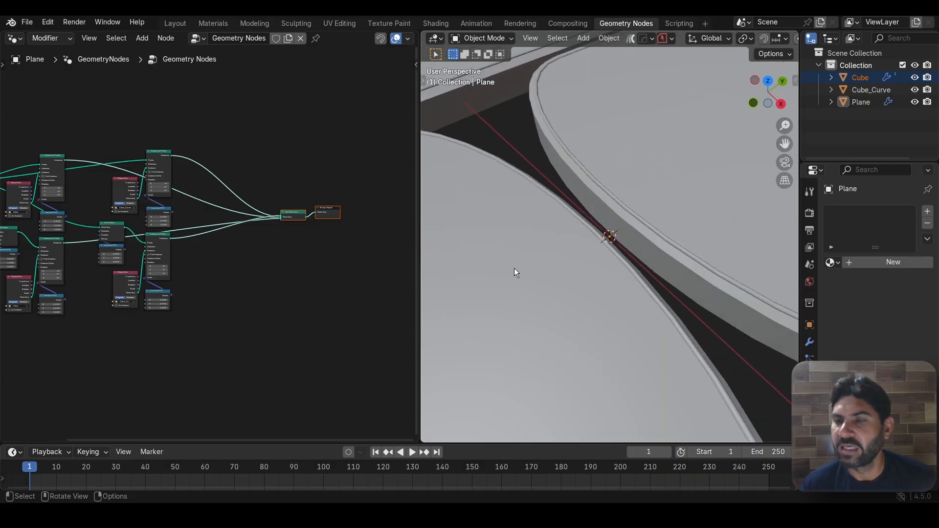
scroll(515, 270, "down", 5)
scroll(536, 178, "up", 2)
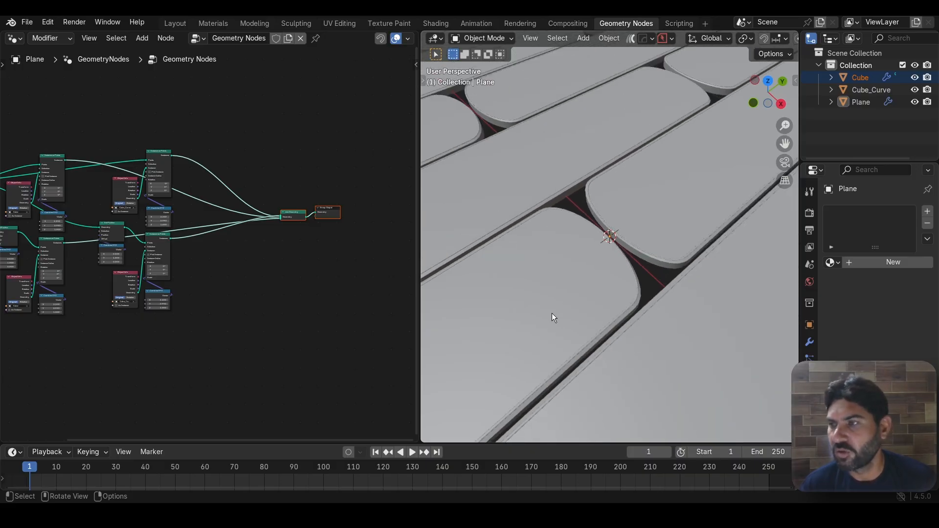
left_click(899, 266)
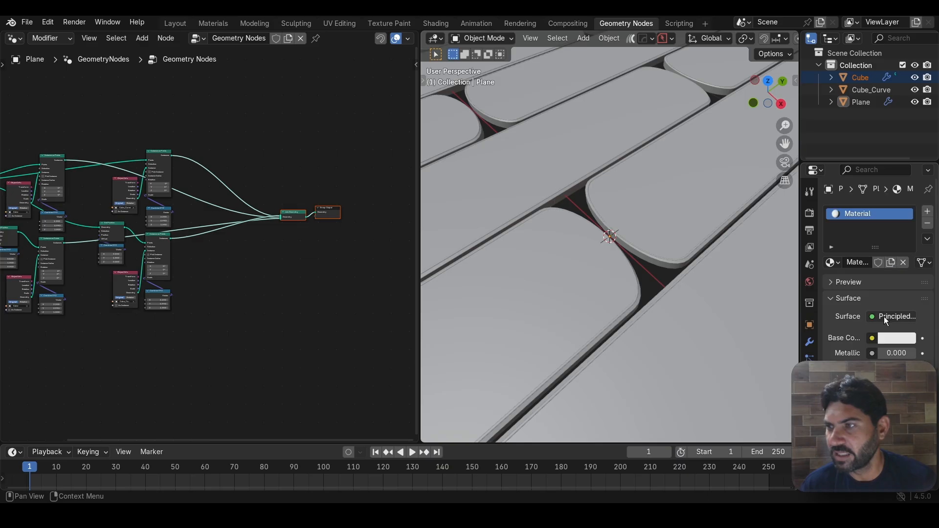
left_click(862, 265)
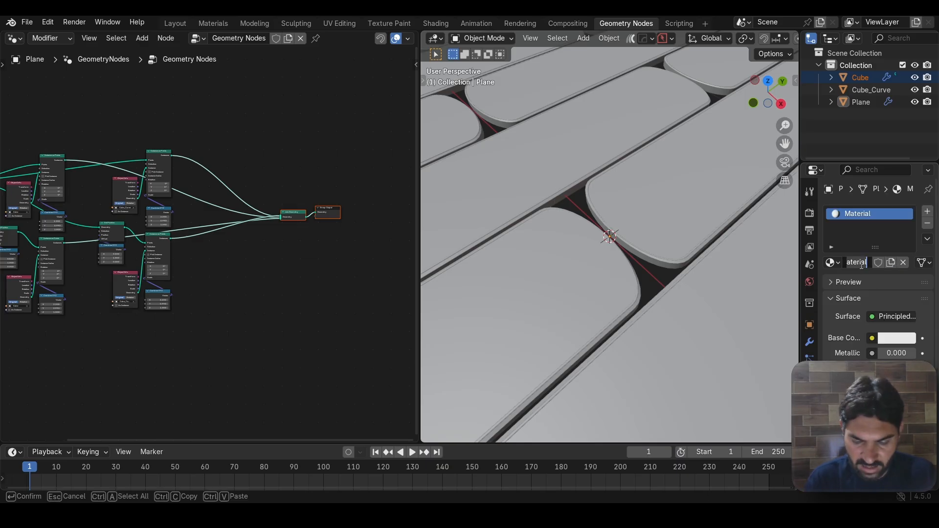
type("L")
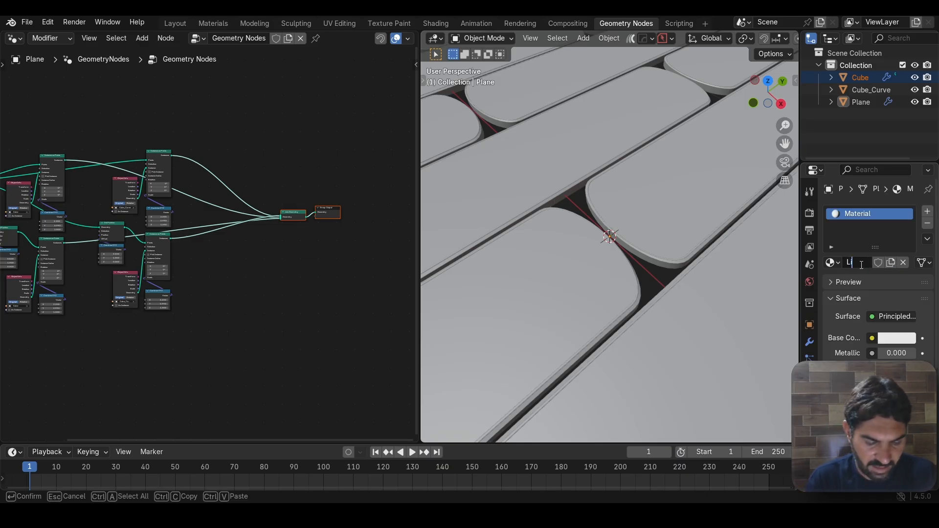
type("ines")
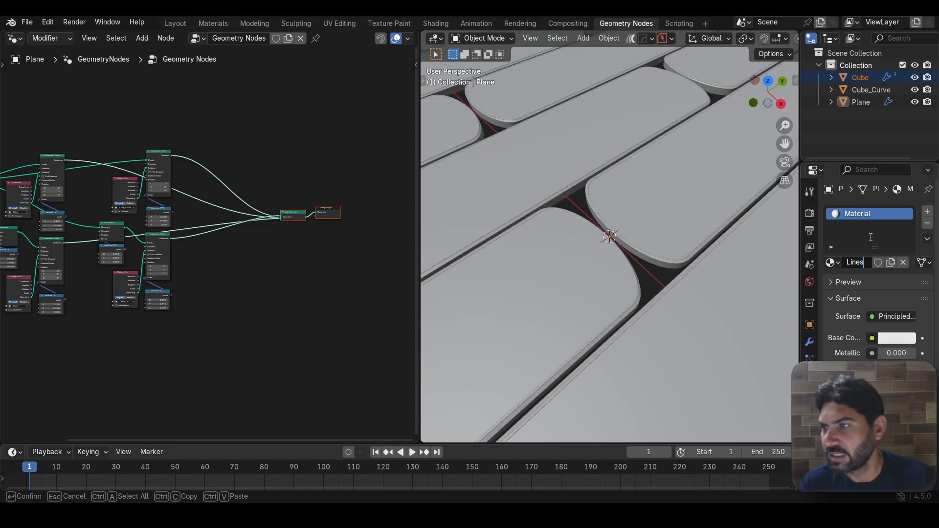
key("Return")
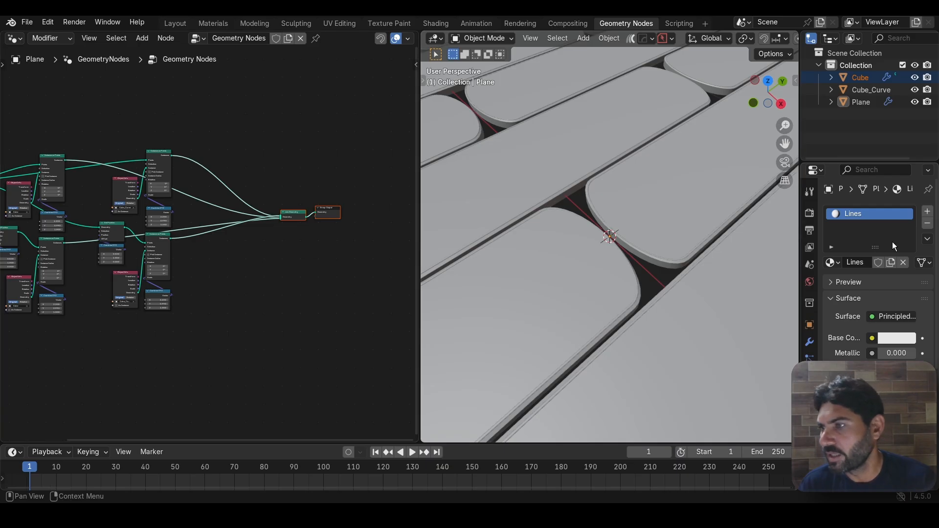
Step: Add a second material slot to the Plane with a new material named Color
left_click(928, 212)
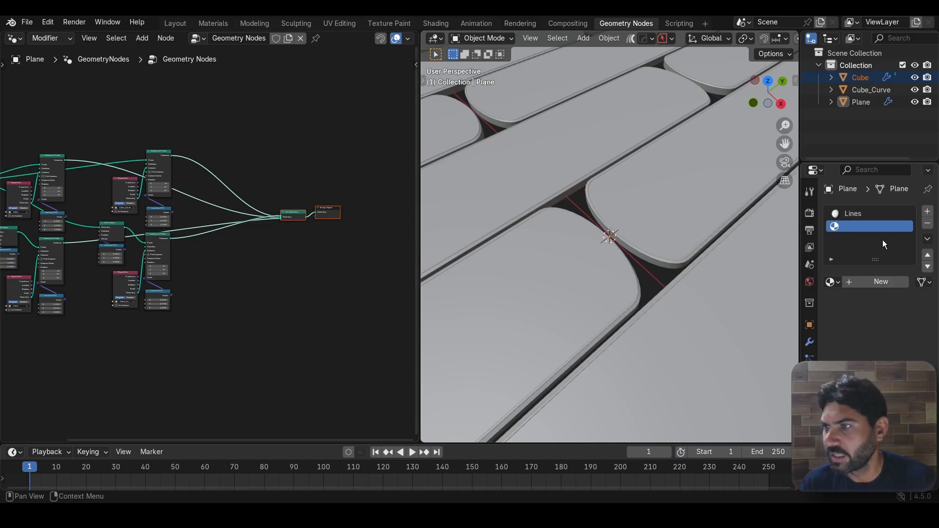
left_click(870, 282)
double_click(860, 281)
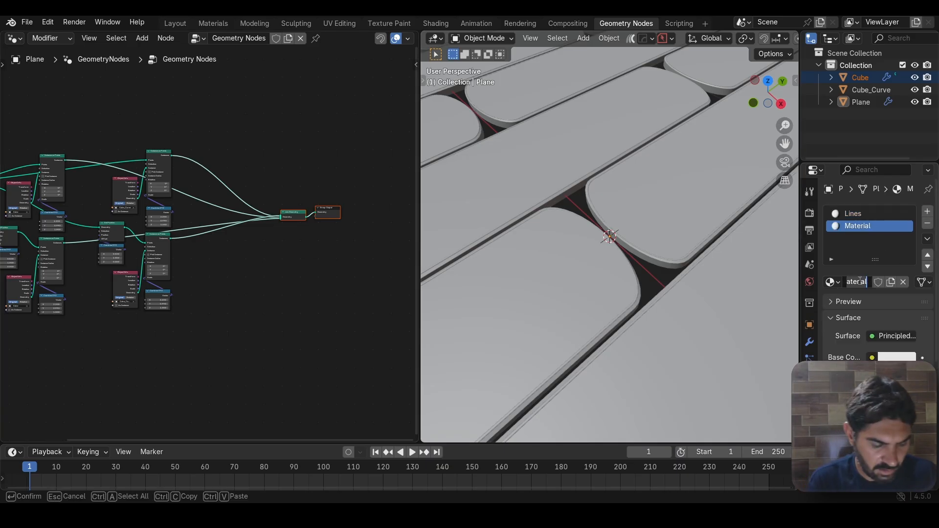
type("Col")
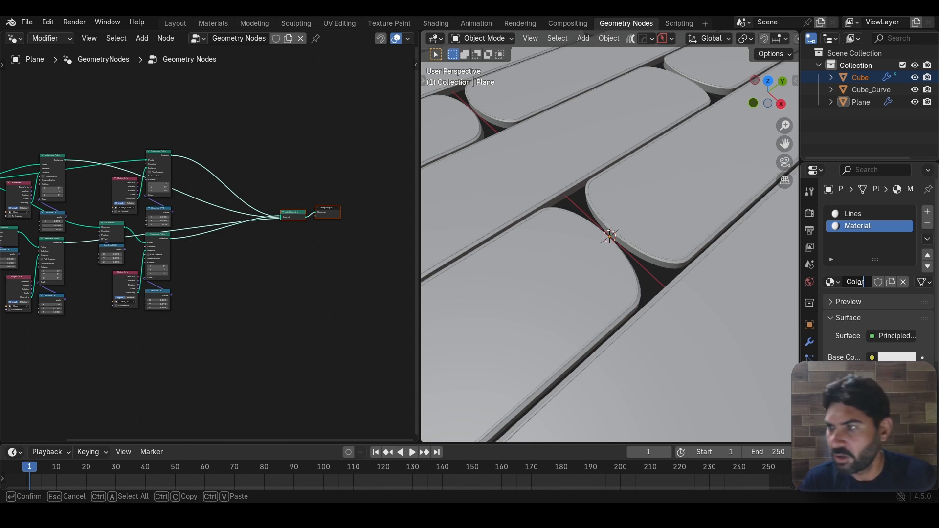
type("or")
key("Return")
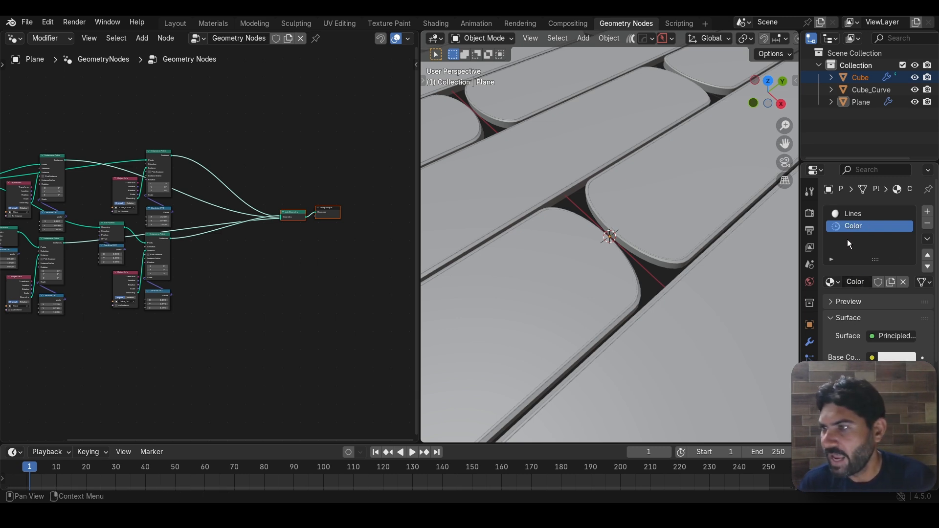
Step: Add a third material slot to the Plane with a new material named Glass
left_click(928, 211)
left_click(862, 287)
double_click(865, 283)
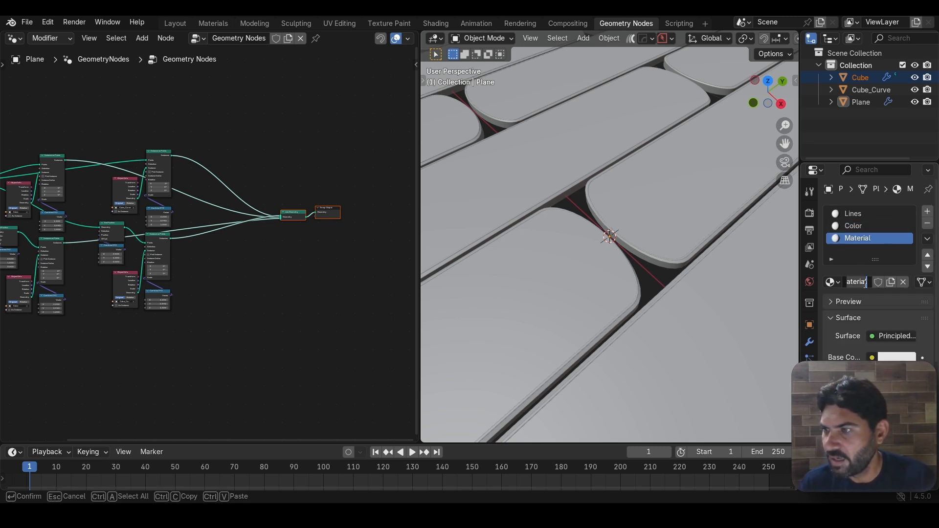
type("Glass")
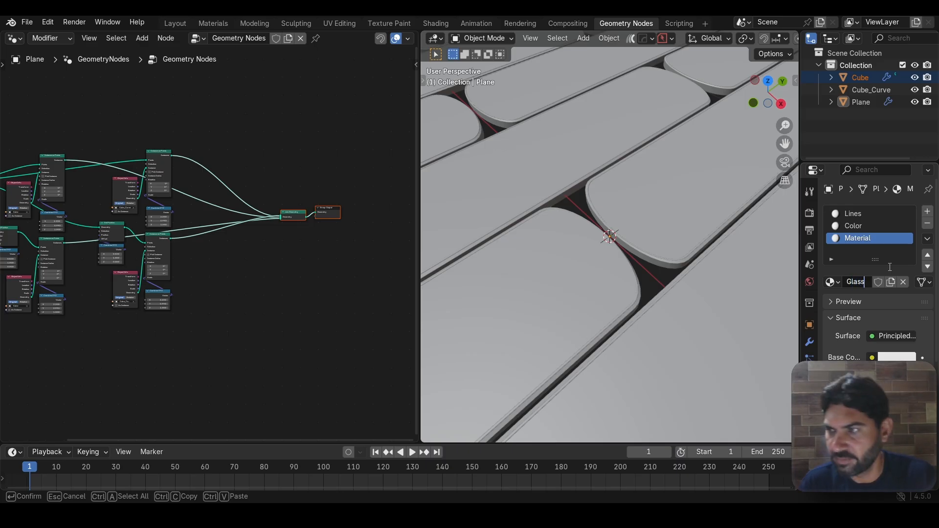
key("Return")
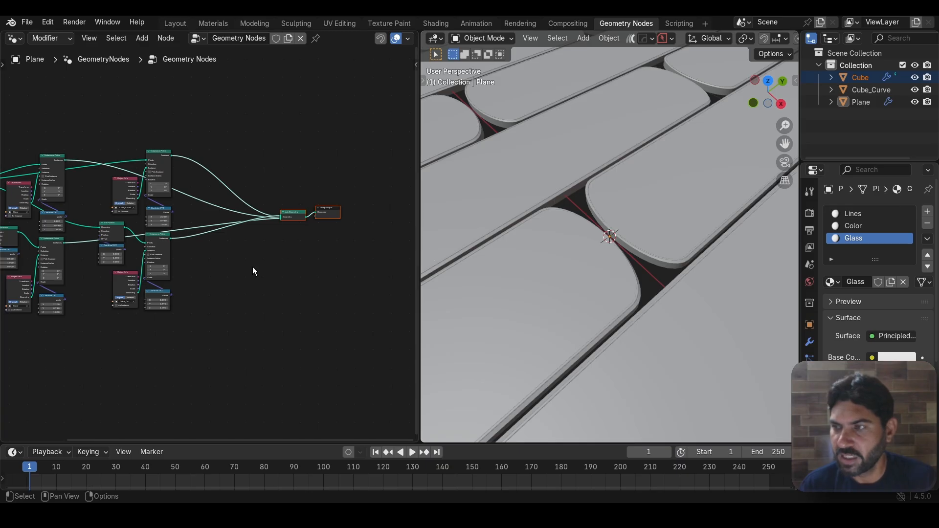
Step: Insert a Set Material node on the link between the upper Cube_Curve Instance on Points node and Join Geometry
scroll(259, 258, "up", 3)
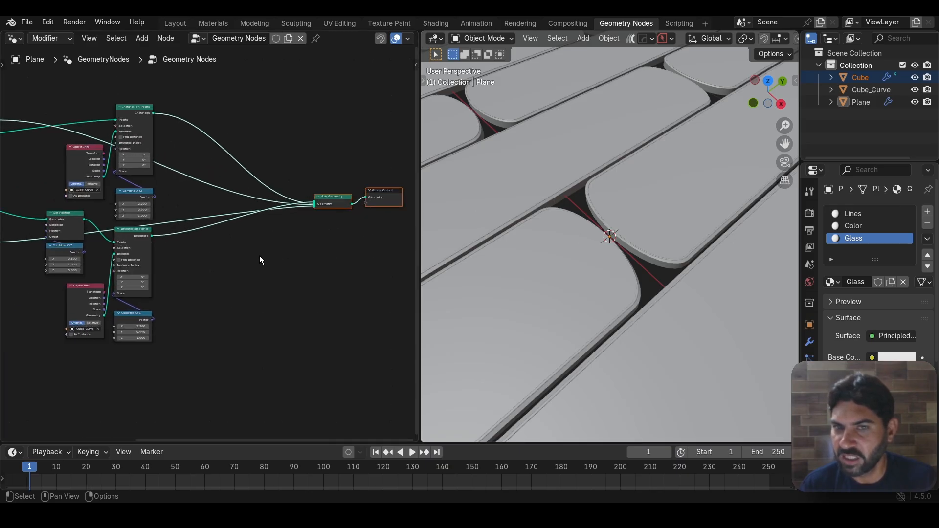
scroll(259, 259, "up", 2)
scroll(269, 256, "down", 3)
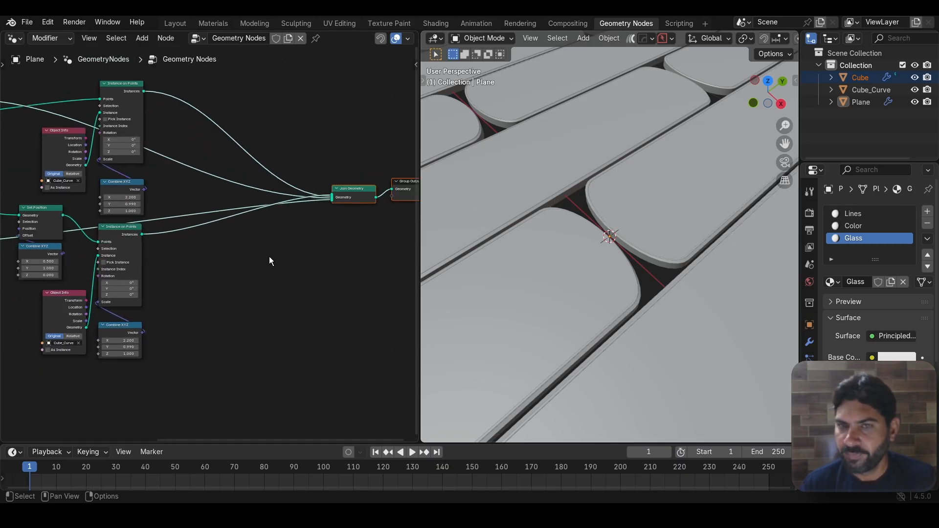
scroll(539, 263, "down", 5)
middle_click_drag(540, 263, 572, 260)
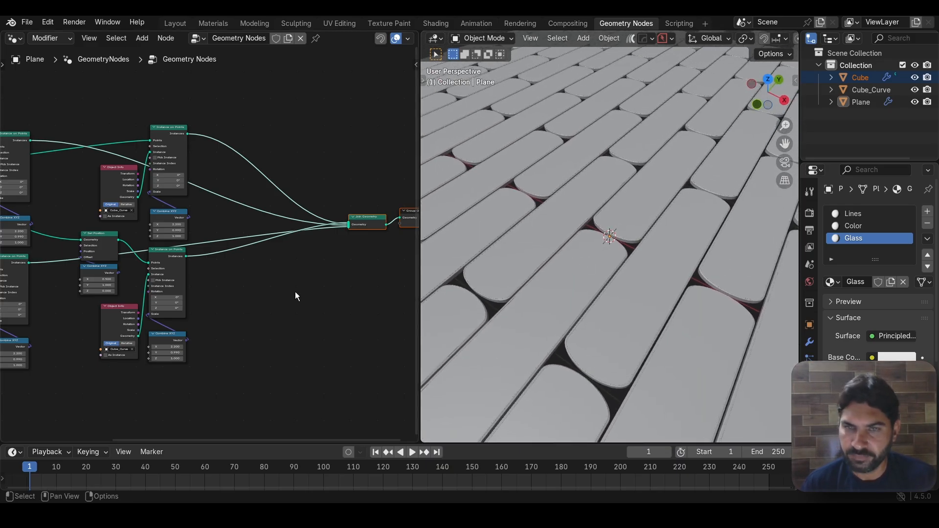
key("shift+a")
type("set")
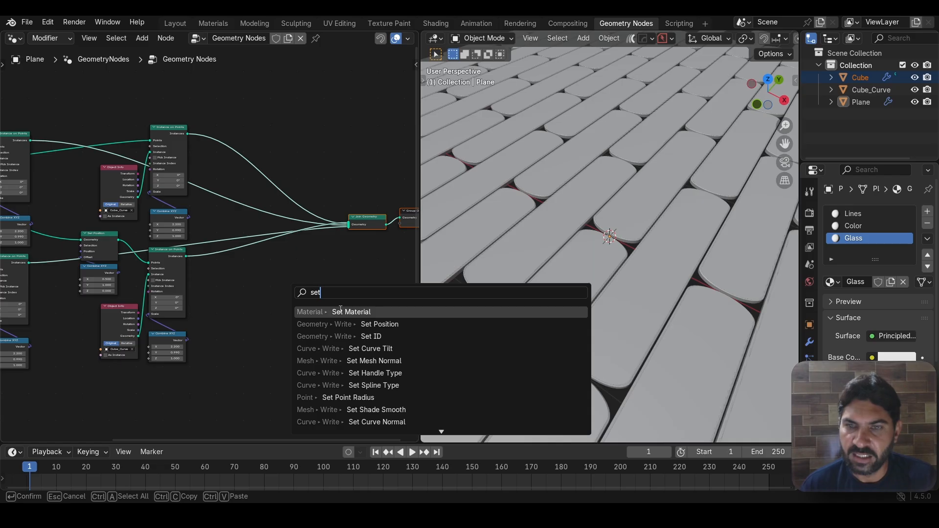
left_click(341, 311)
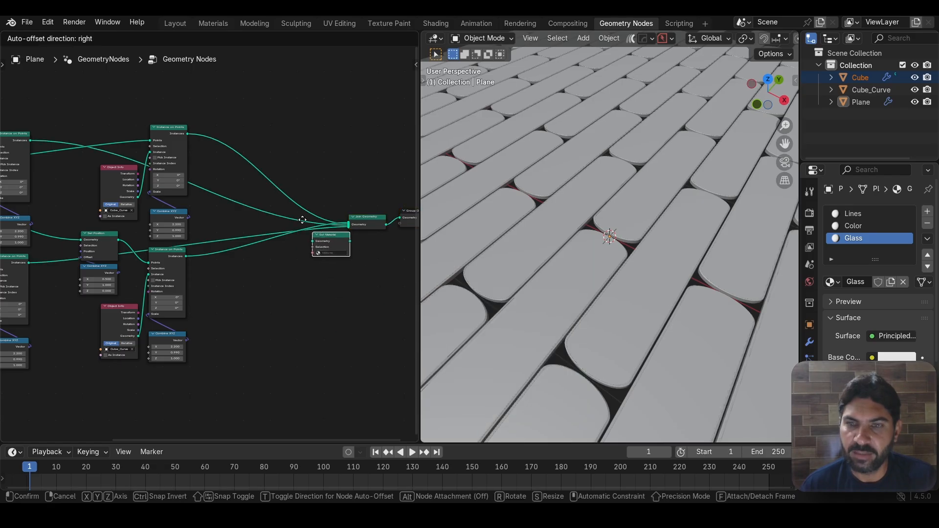
left_click(261, 159)
scroll(268, 248, "up", 5)
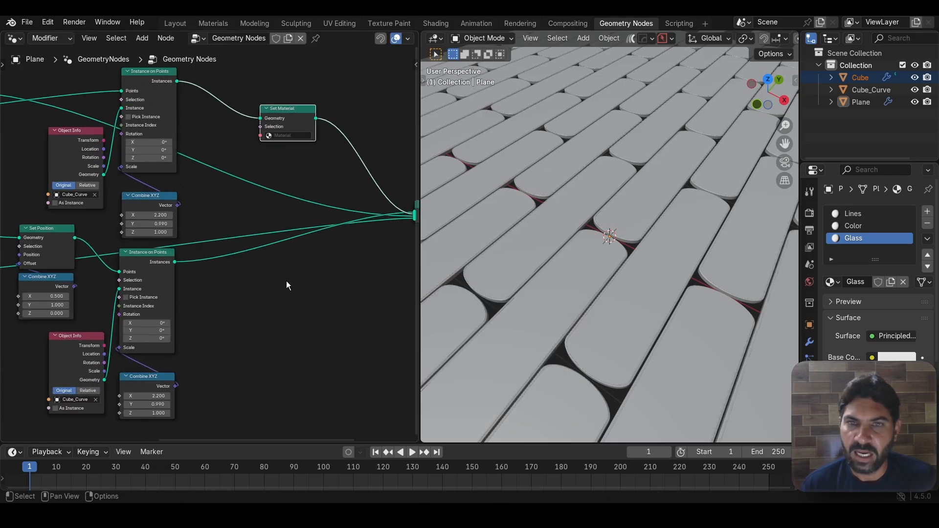
scroll(286, 281, "down", 2)
middle_click_drag(287, 281, 315, 306)
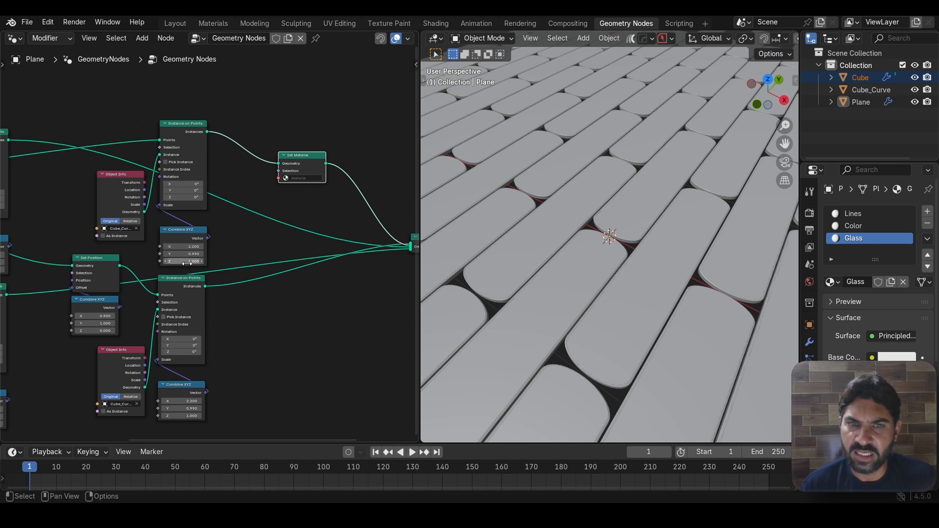
Step: Assign the Lines material in the Set Material node after the upper Cube_Curve Instance on Points node
scroll(562, 288, "up", 6)
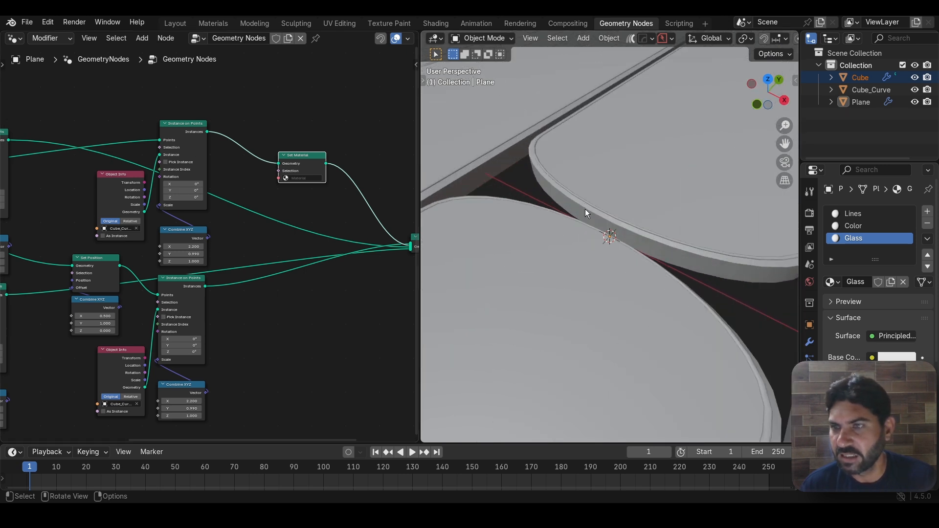
scroll(564, 291, "down", 3)
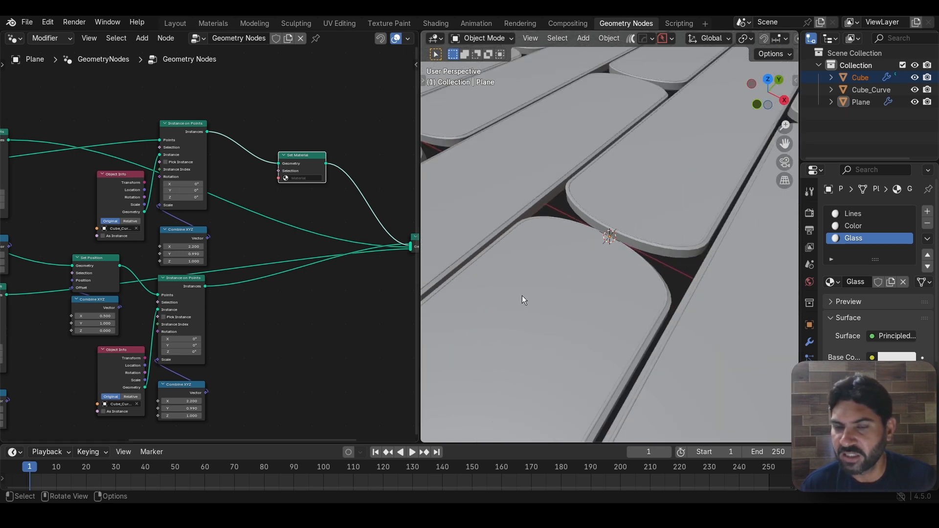
scroll(310, 316, "down", 3)
scroll(278, 312, "up", 1)
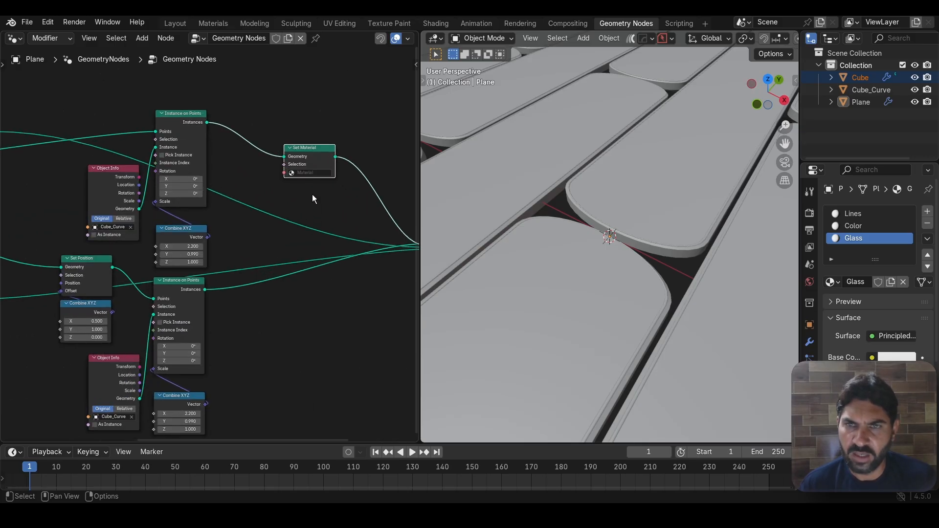
left_click(316, 169)
left_click(315, 198)
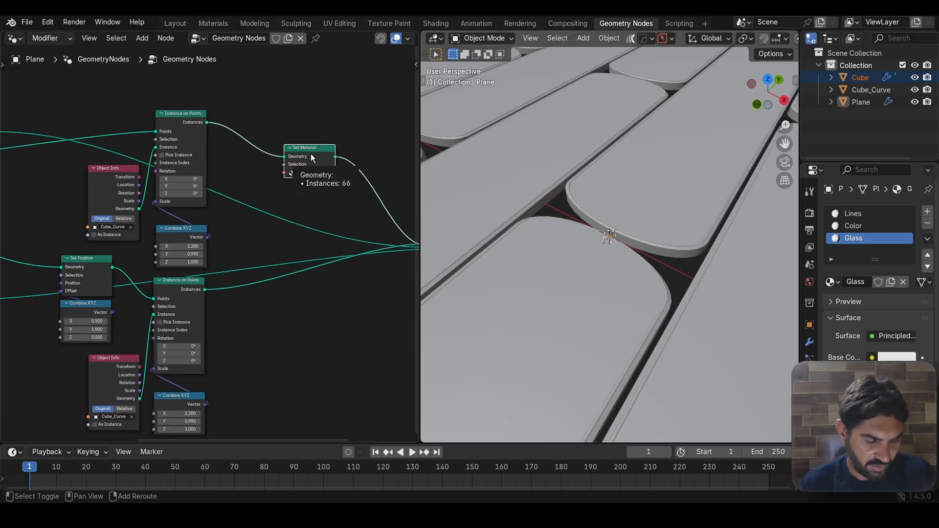
Step: Duplicate the Lines Set Material node onto the link between the lower Cube_Curve Instance on Points node and Join Geometry
key("shift+d")
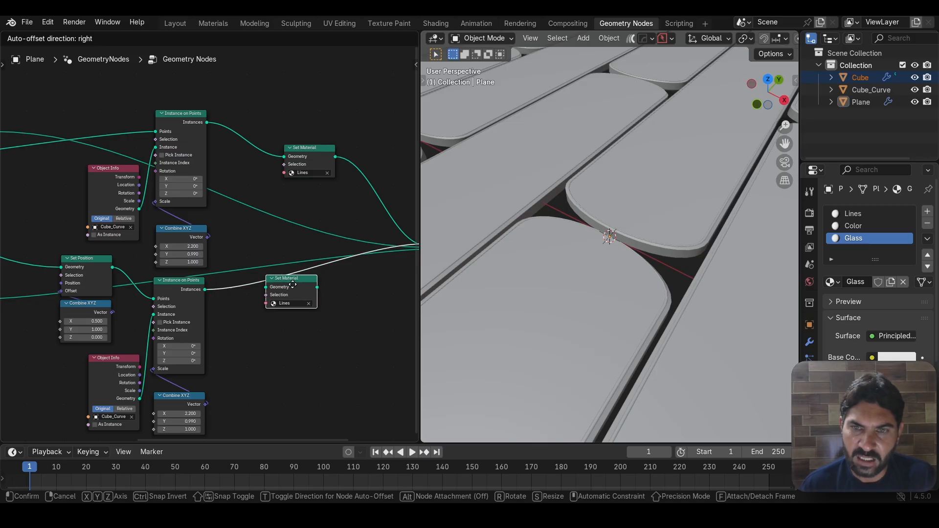
left_click(294, 288)
scroll(294, 288, "down", 3)
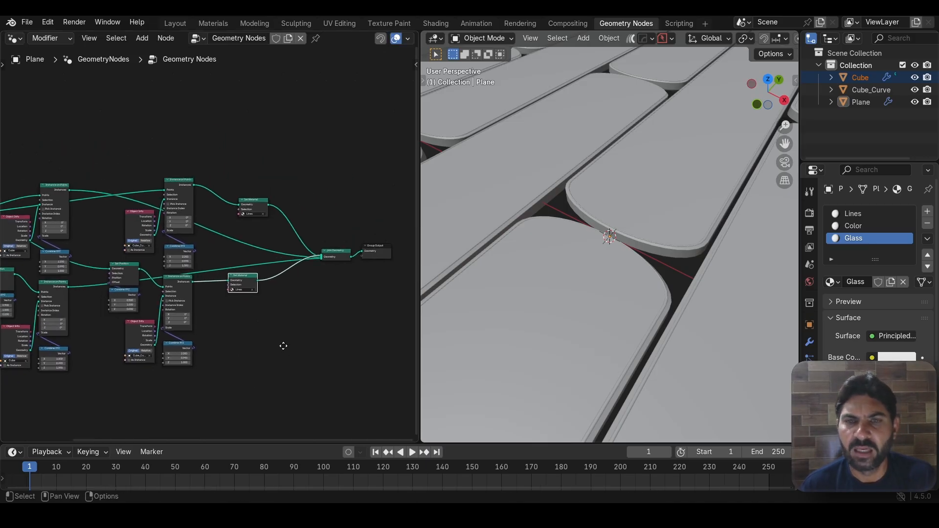
left_click_drag(246, 280, 254, 284)
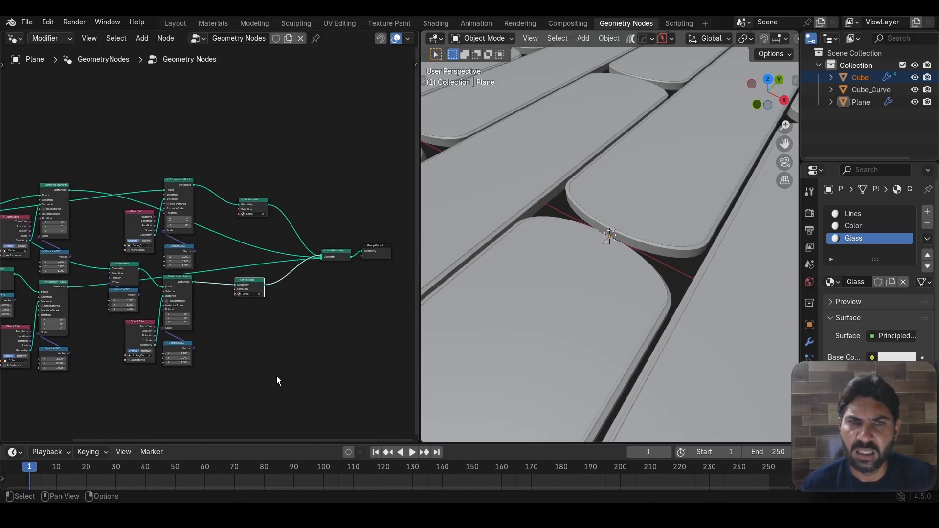
Step: Add two reroutes to the link from the upper Cube Instance on Points node to Join Geometry, routing it above the nodes
scroll(320, 374, "down", 3)
middle_click_drag(320, 374, 344, 341)
scroll(293, 333, "up", 2)
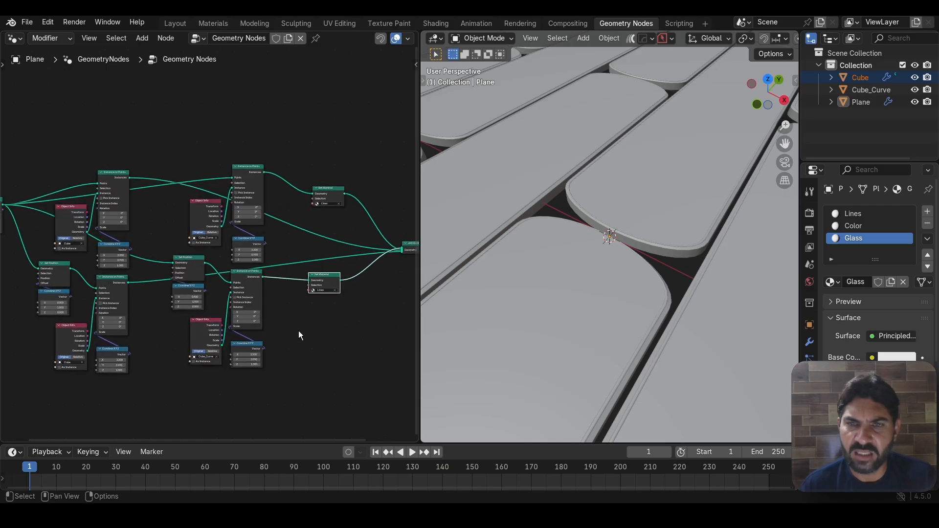
middle_click_drag(287, 349, 254, 370)
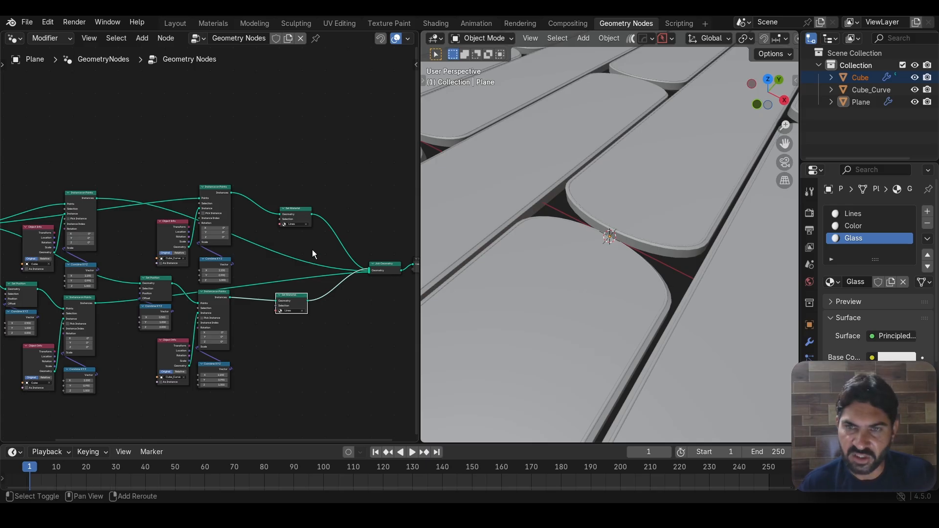
right_click_drag(314, 247, 305, 271, "shift")
key("g")
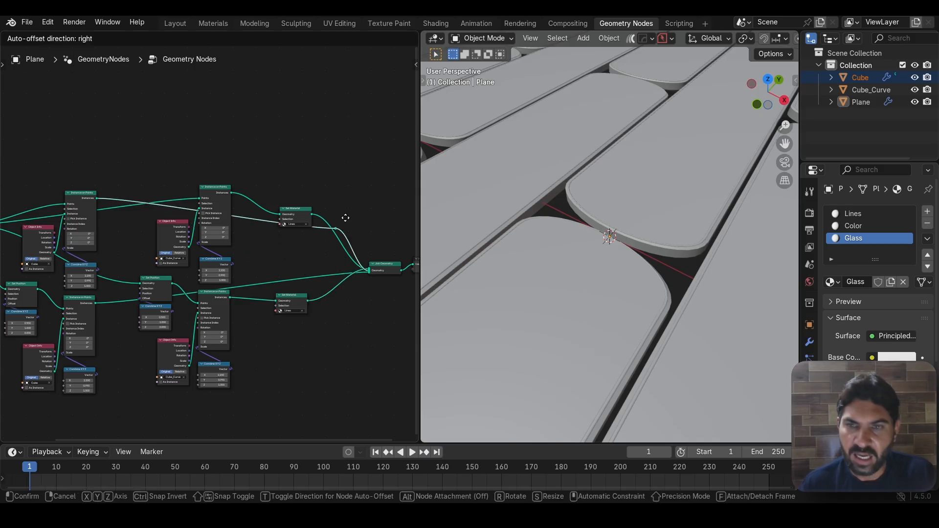
left_click(349, 167)
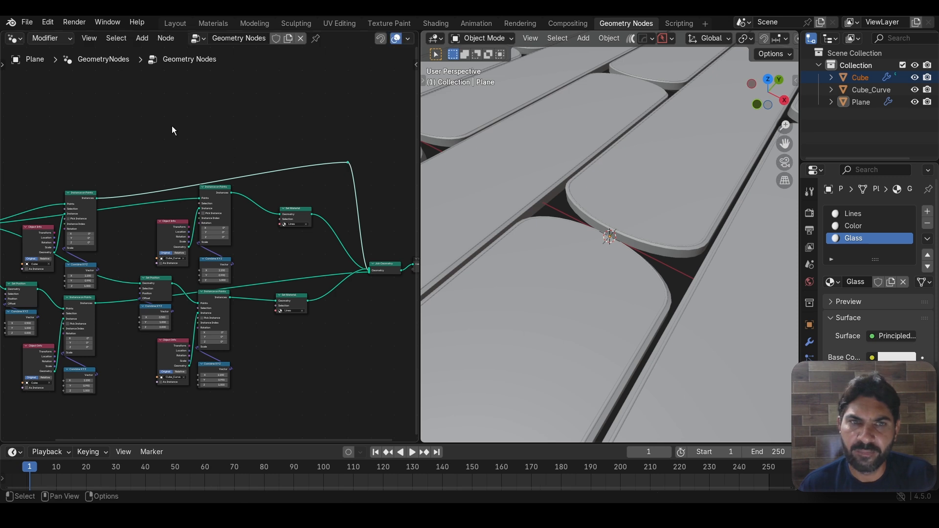
right_click_drag(123, 190, 127, 198, "shift")
key("g")
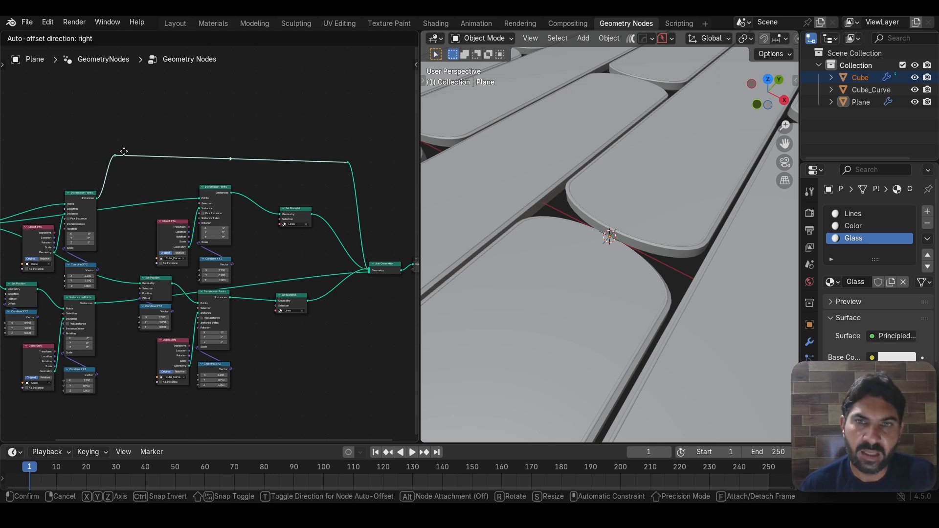
left_click(123, 161)
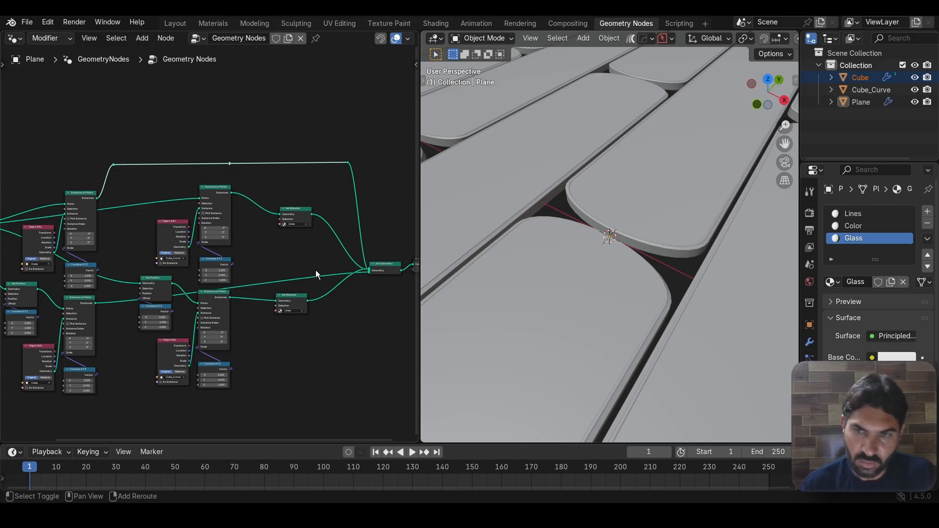
Step: Add two reroutes to the link from the lower Cube Instance on Points node to Join Geometry, routing it below the nodes
right_click_drag(316, 270, 316, 282, "shift")
key("g")
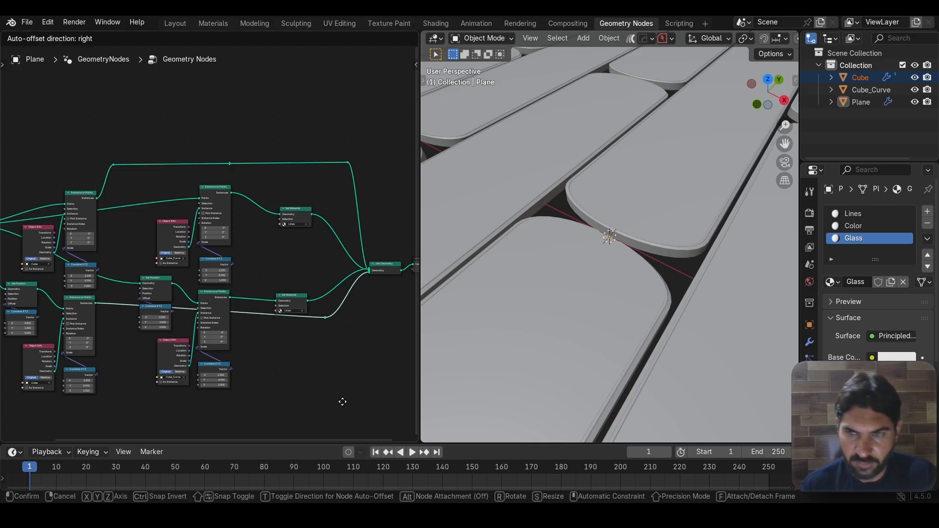
left_click(368, 392)
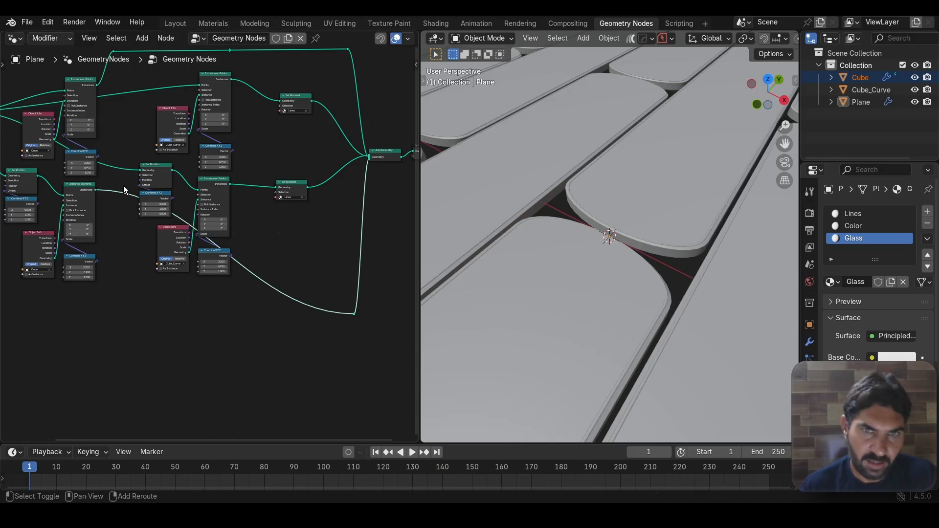
right_click_drag(124, 186, 119, 236, "shift")
key("g")
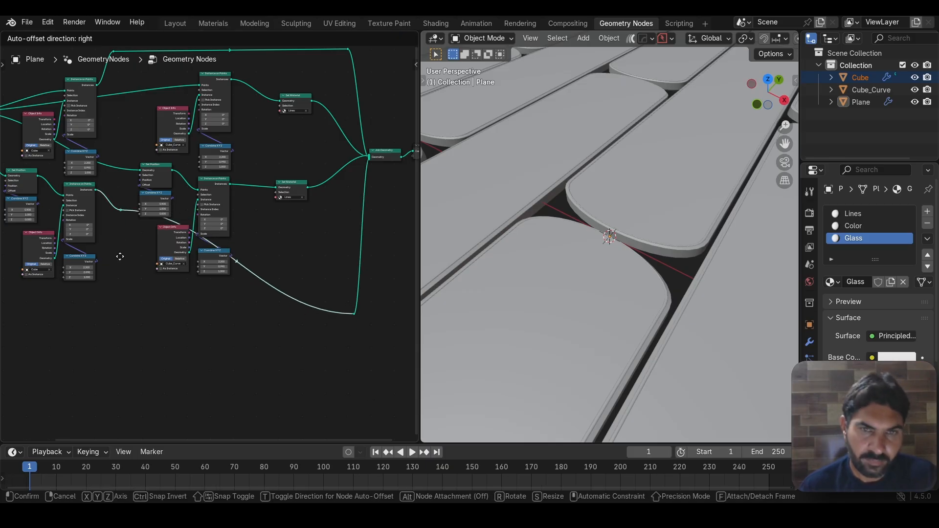
left_click(118, 356)
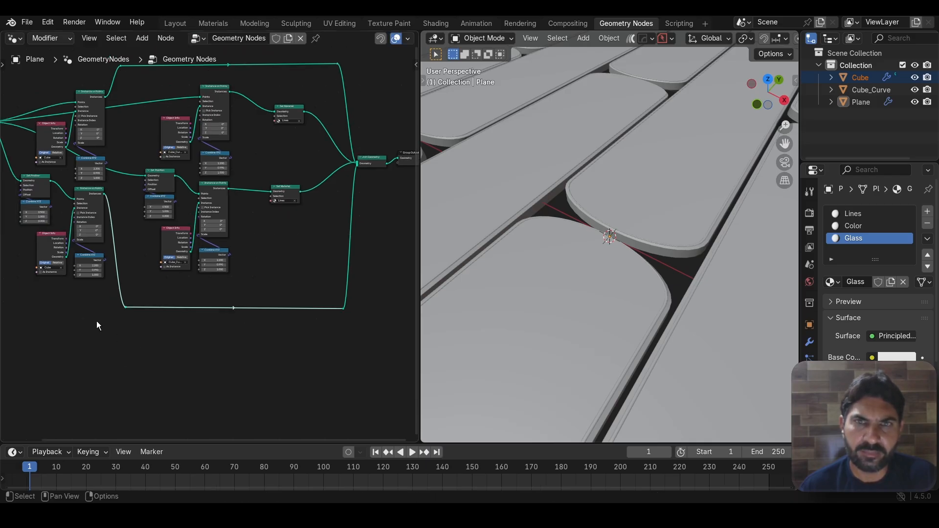
Step: Move the Grid node farther from the others and route its link to the upper Cube_Curve Instance on Points node overhead with two reroutes
key("Home")
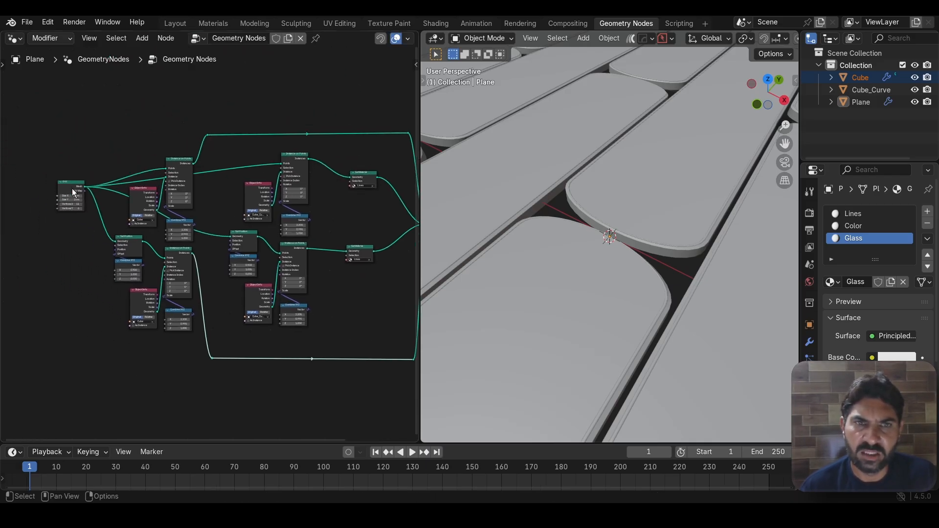
left_click_drag(79, 194, 52, 198)
scroll(237, 201, "up", 2)
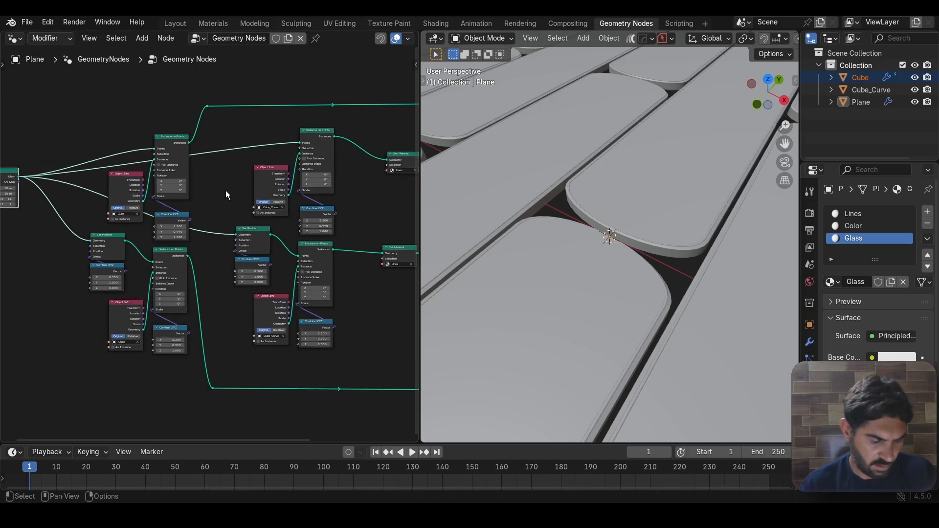
right_click_drag(235, 170, 235, 184, "shift")
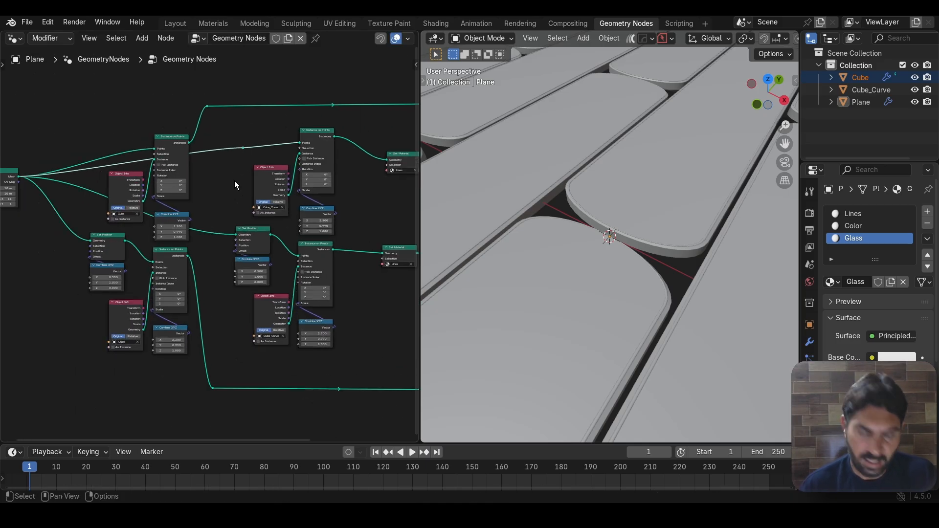
key("g")
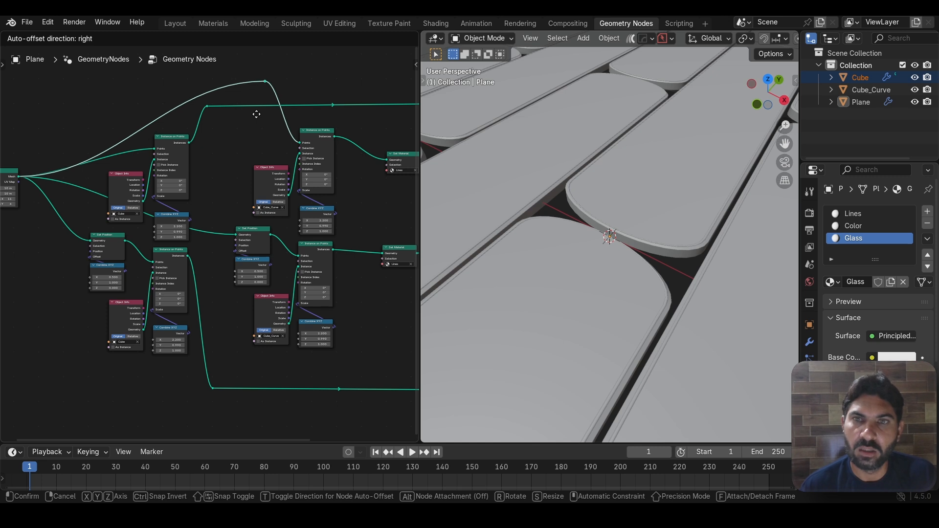
left_click(256, 115)
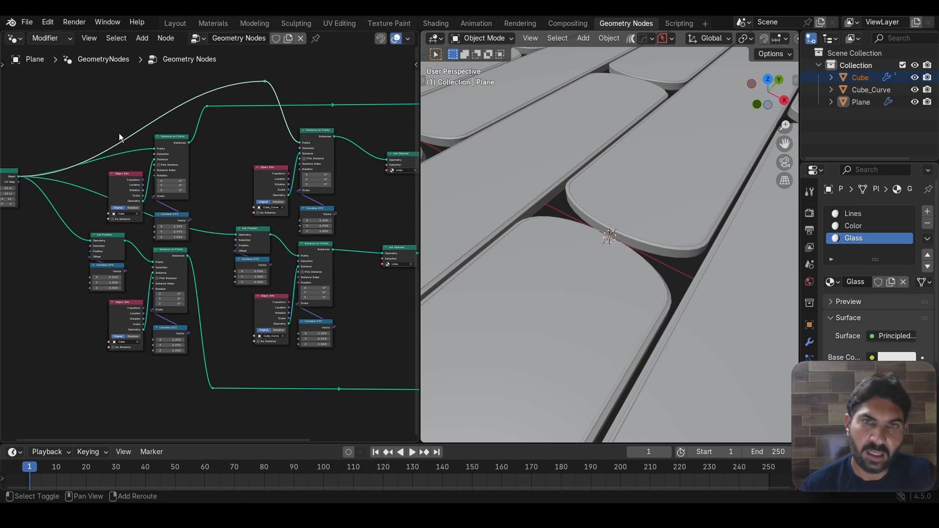
right_click_drag(126, 143, 127, 144, "shift")
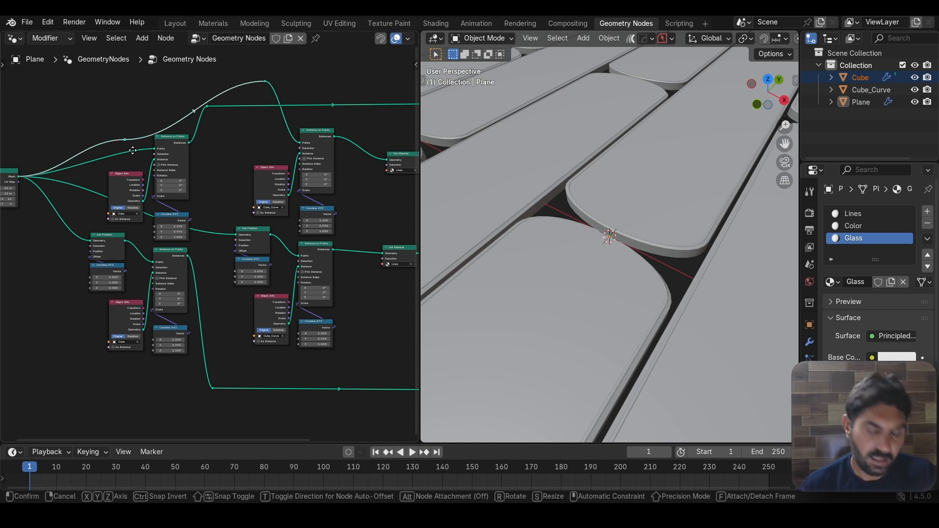
key("g")
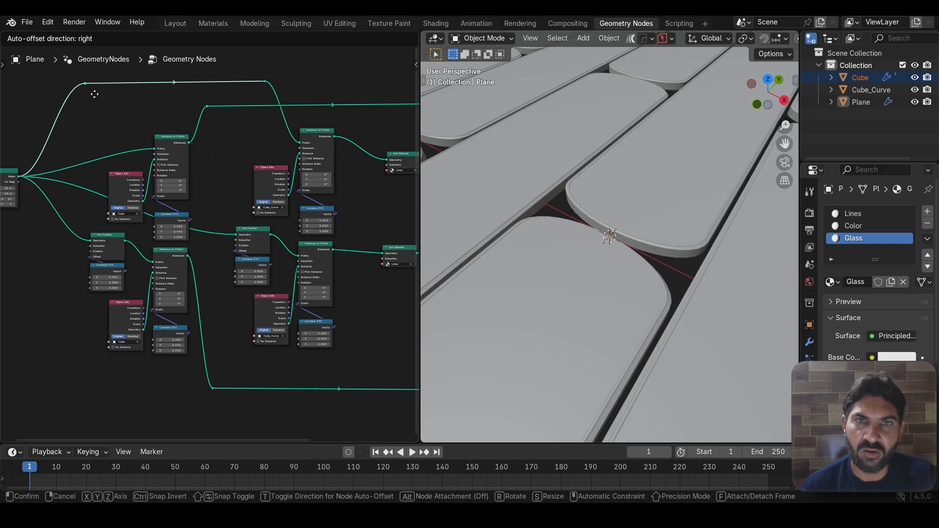
left_click(95, 92)
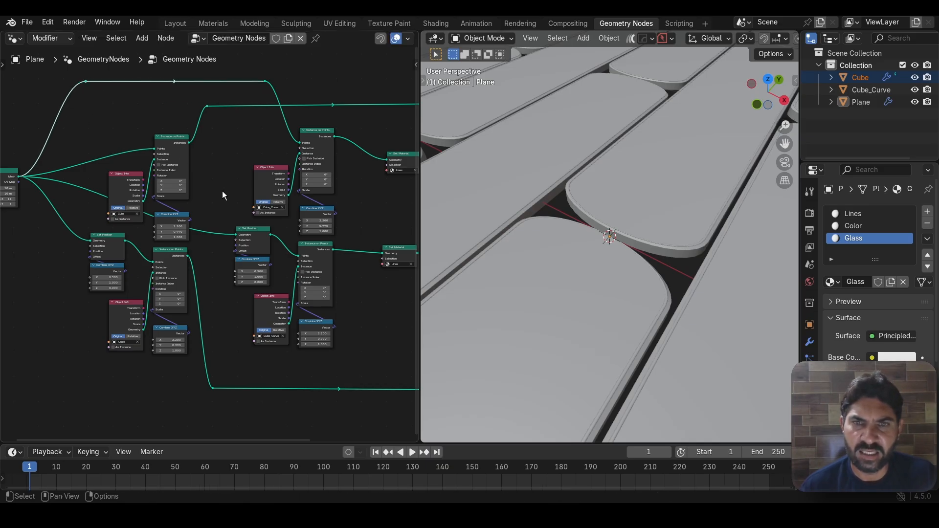
Step: Add two reroutes to the link from Grid to the Cube_Curve branch's Set Position node, routing it above the Cube nodes
scroll(224, 198, "down", 1)
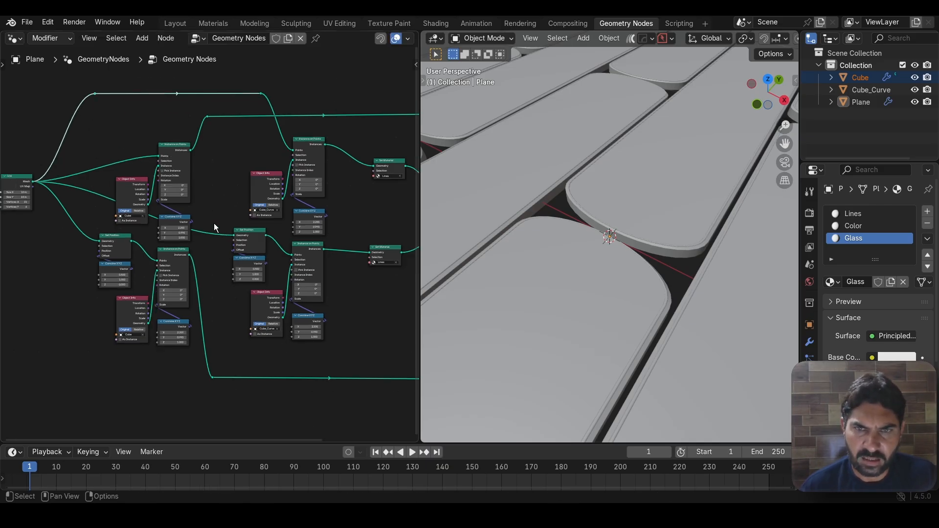
right_click_drag(214, 223, 208, 243, "shift")
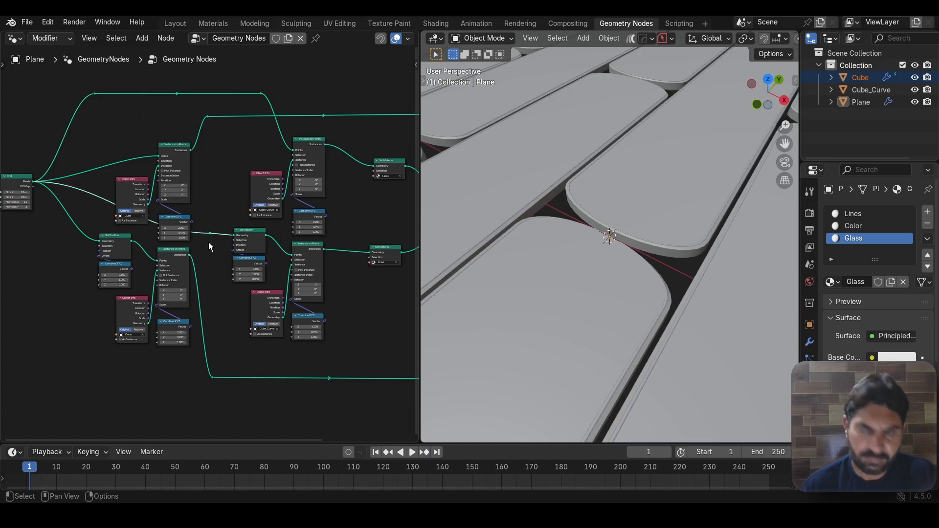
key("g")
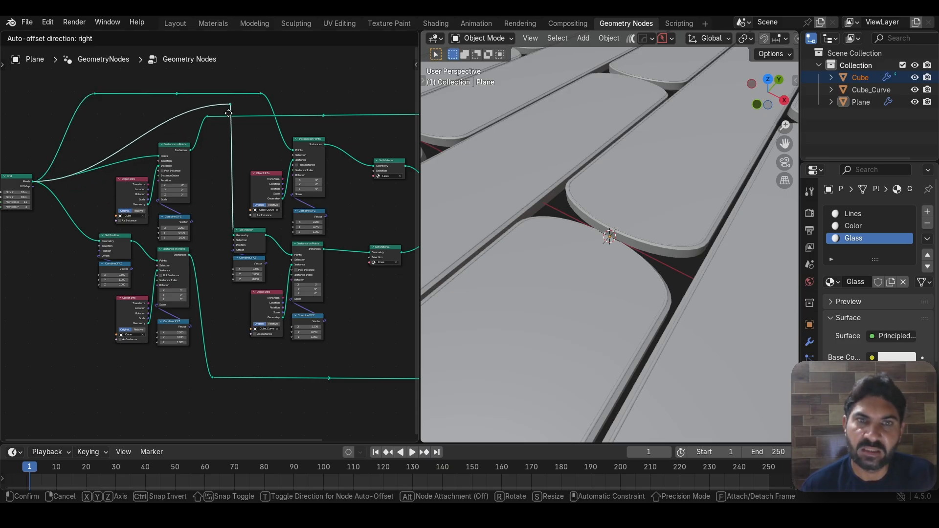
left_click(222, 113)
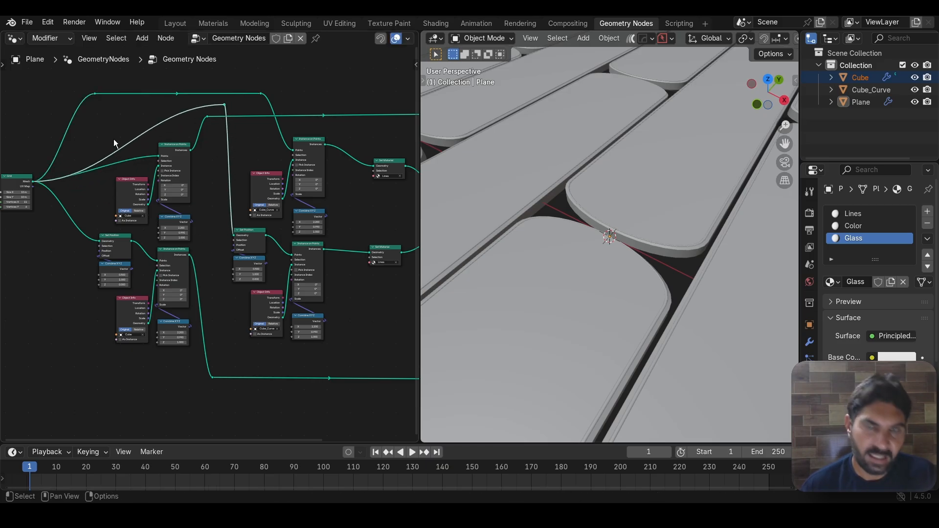
right_click_drag(117, 139, 127, 153, "shift")
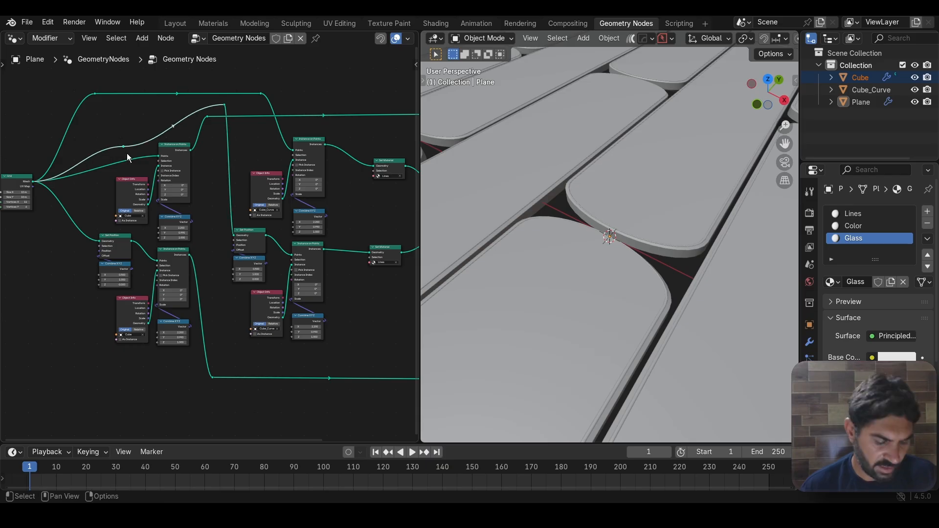
key("g")
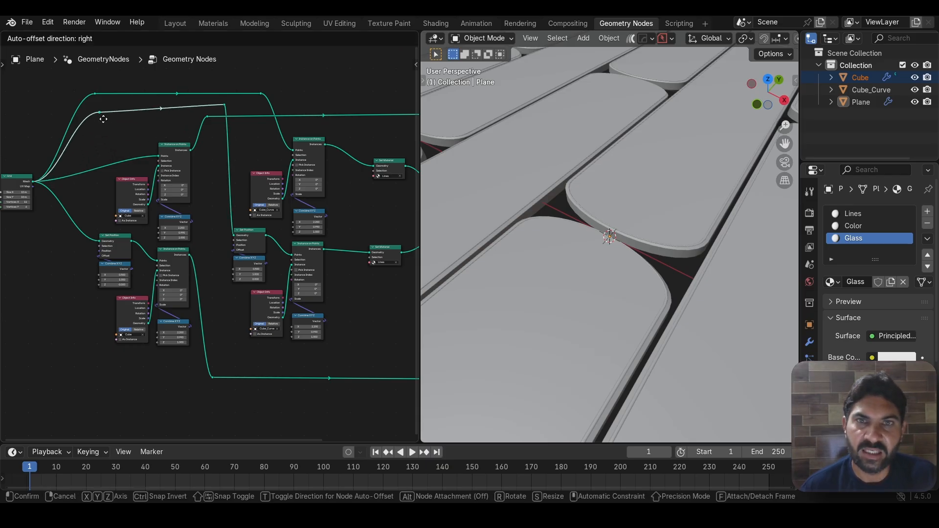
left_click(103, 114)
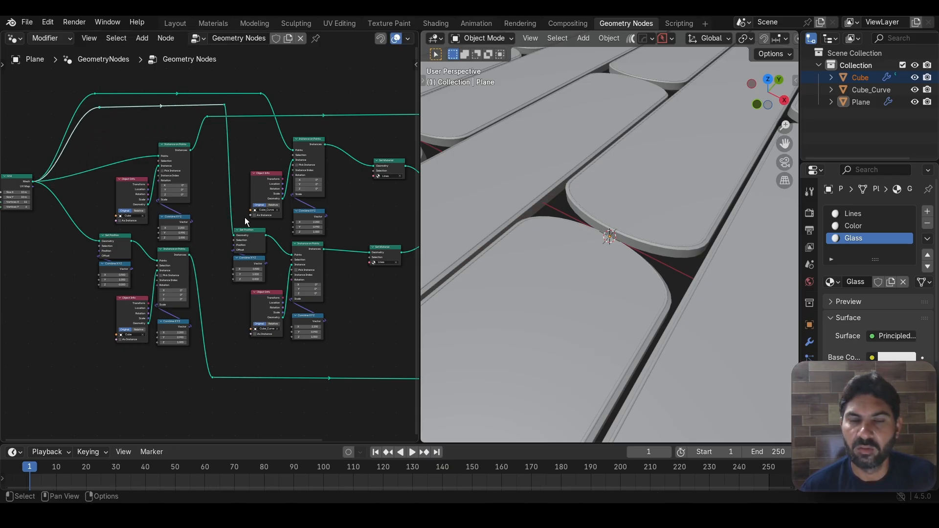
Step: Examine the rerouted node layout and the two Set Material nodes feeding Join Geometry
scroll(245, 218, "down", 4)
scroll(338, 278, "up", 4)
scroll(338, 278, "down", 3)
middle_click_drag(346, 292, 260, 291)
scroll(261, 291, "up", 1)
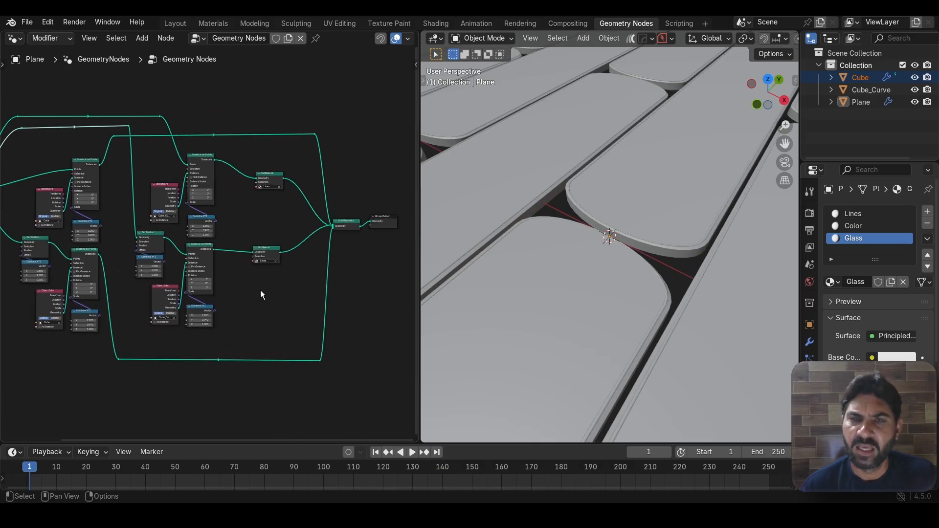
scroll(260, 294, "up", 2)
scroll(283, 192, "up", 2)
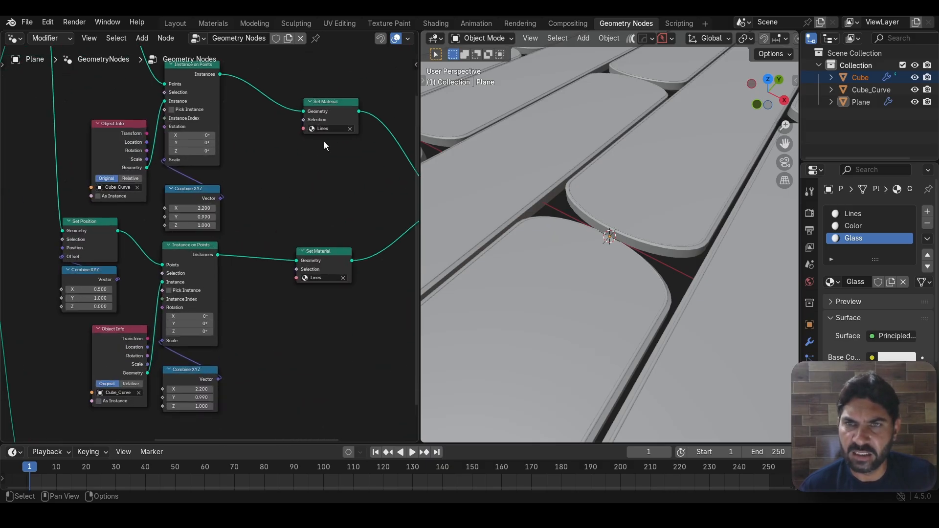
scroll(307, 309, "down", 1)
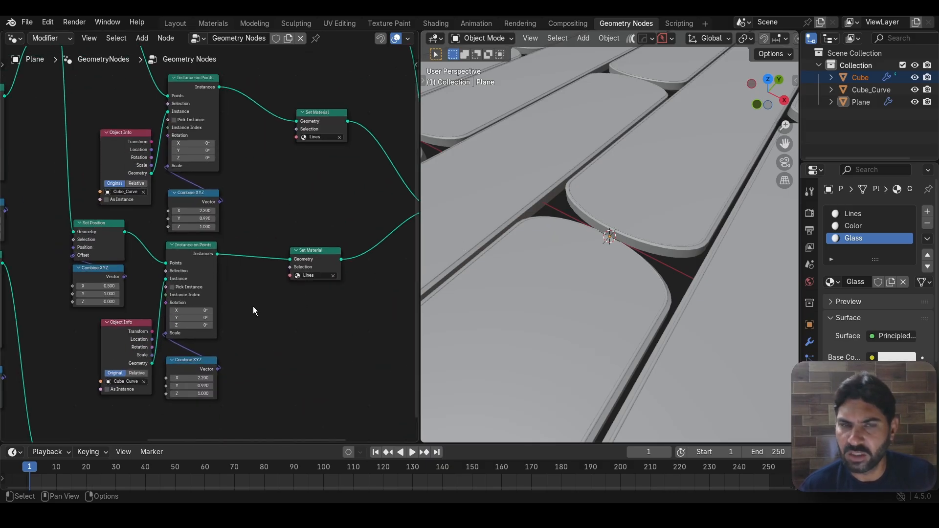
Step: Inspect the strip pattern and trace how the Cube and Cube_Curve branches connect into Join Geometry
scroll(290, 324, "down", 3)
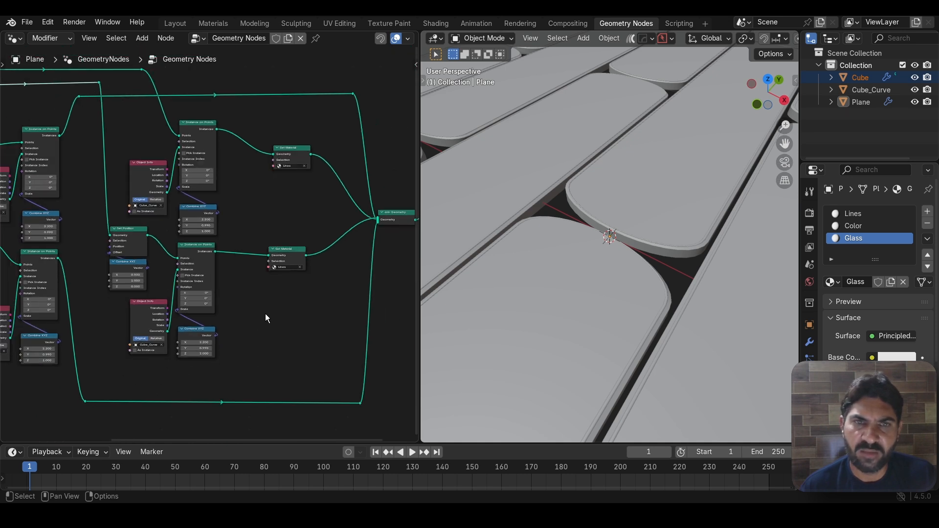
middle_click_drag(264, 319, 322, 302)
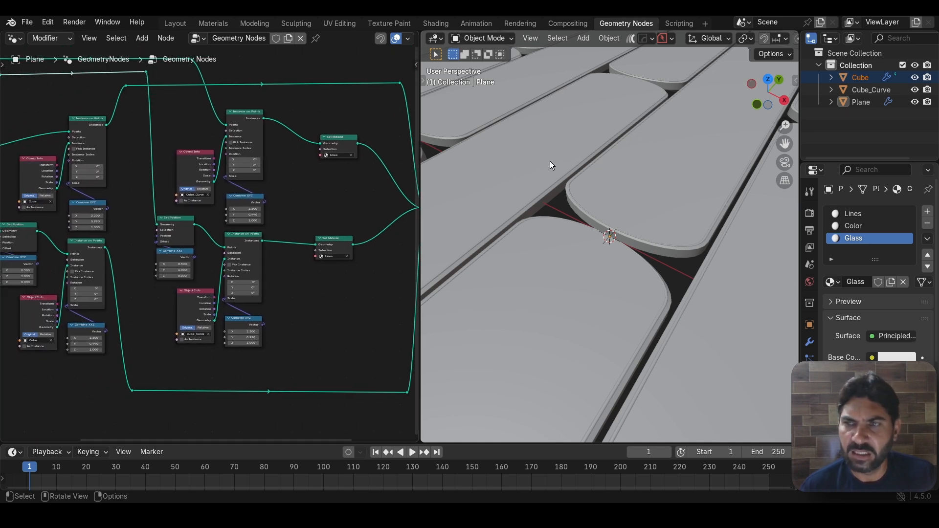
scroll(589, 249, "down", 2)
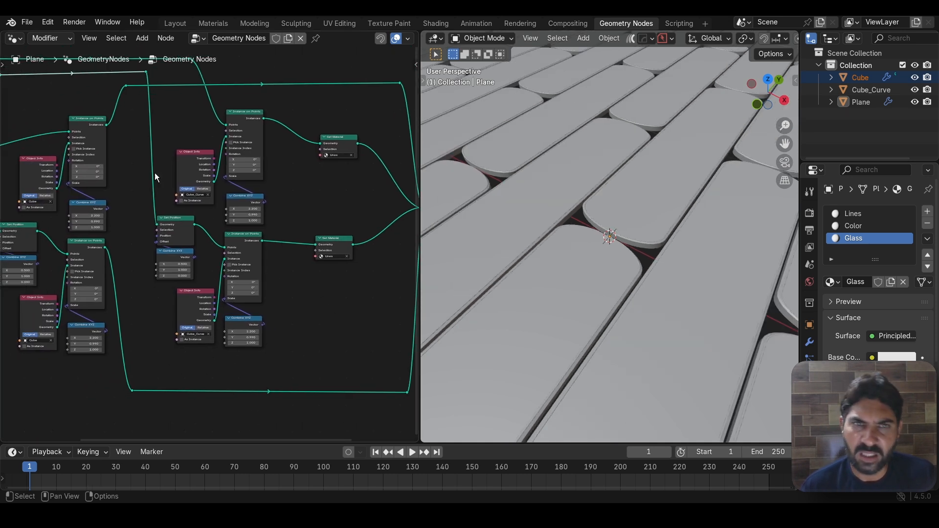
scroll(124, 180, "up", 2)
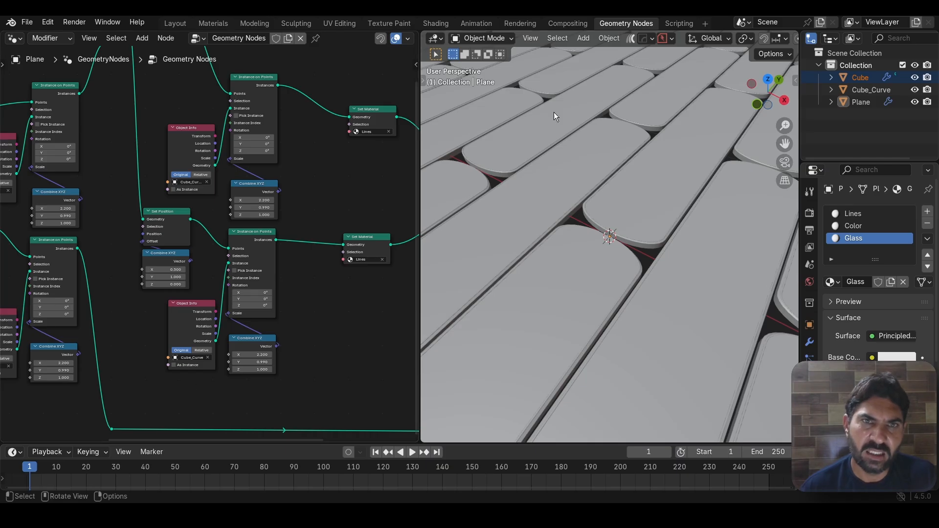
scroll(137, 327, "down", 2)
scroll(137, 327, "down", 1)
middle_click_drag(140, 327, 146, 426)
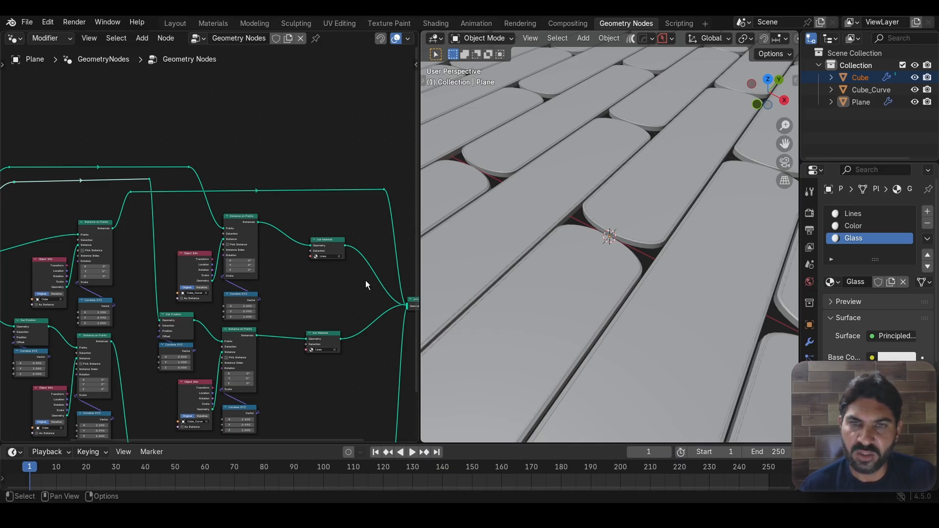
scroll(310, 384, "down", 2)
middle_click_drag(310, 384, 310, 279)
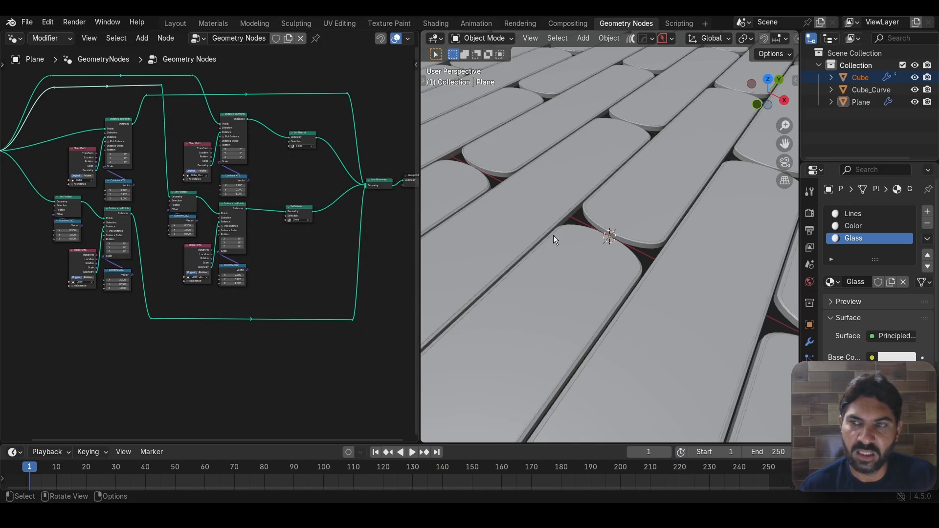
Step: Insert a Set Material node into the upper Cube branch's overhead link to Join Geometry and assign it the Color material
scroll(313, 250, "up", 2)
middle_click_drag(301, 97, 270, 212)
scroll(266, 124, "up", 2)
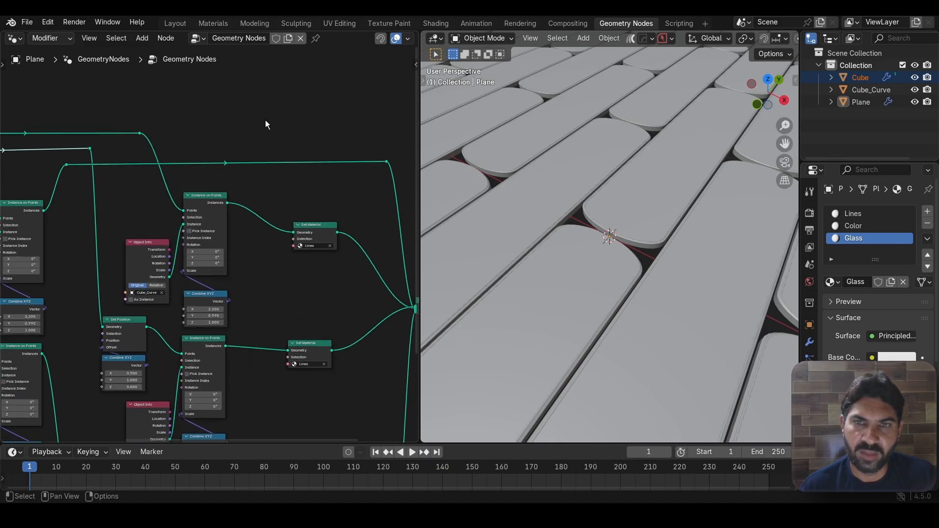
key("shift+a")
mouse_move(287, 131)
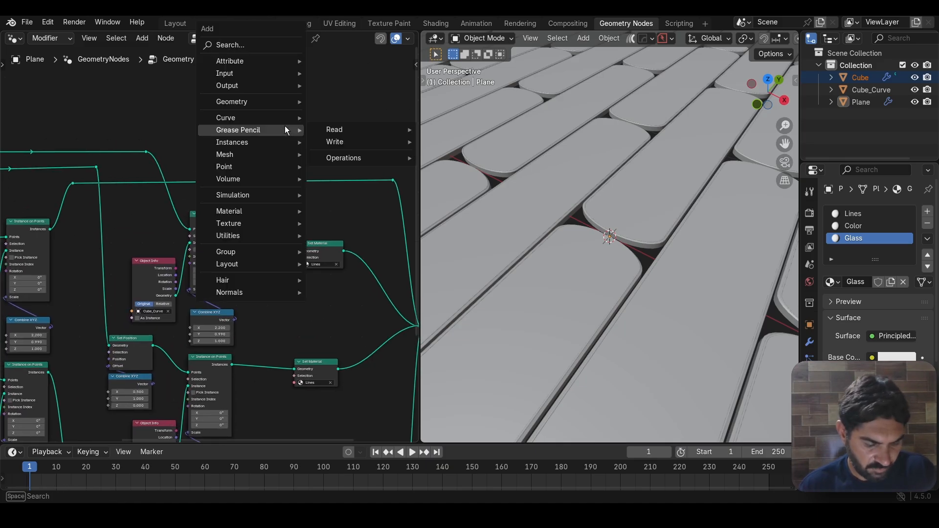
type("set")
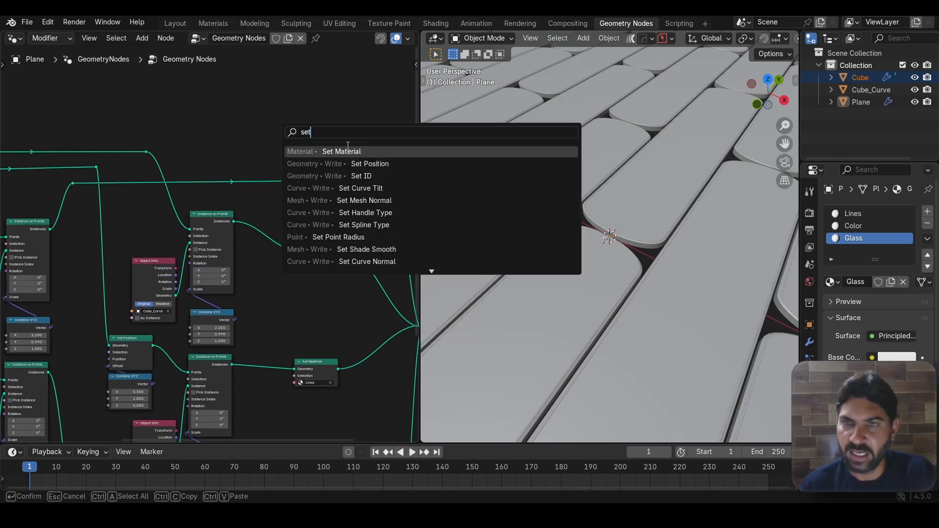
left_click(350, 150)
left_click(248, 163)
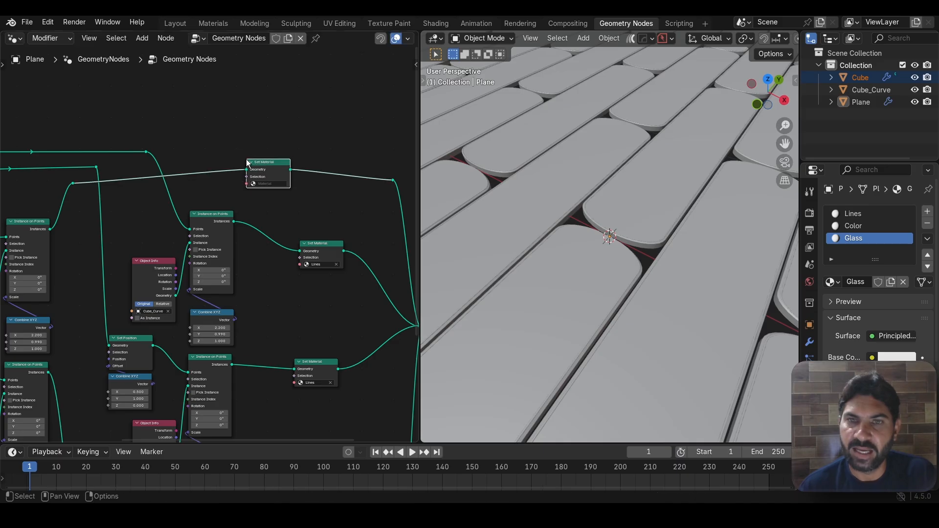
scroll(264, 159, "up", 2)
left_click(287, 162)
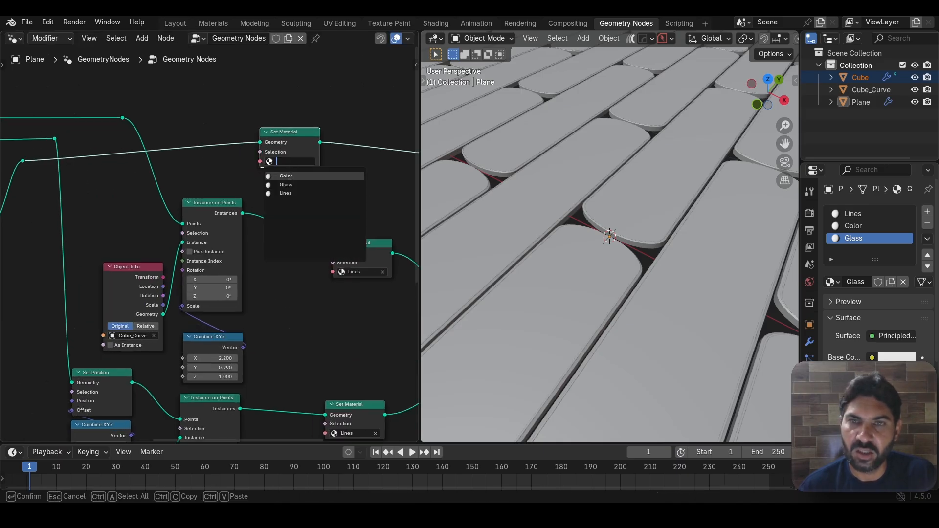
key("Return")
scroll(290, 163, "up", 1)
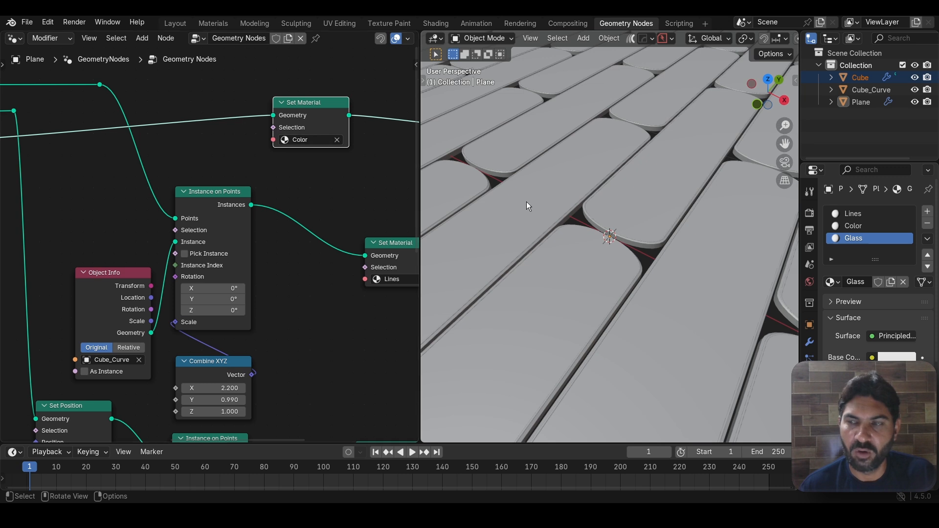
Step: Insert a Set Material node into the lower Cube branch's link running below the nodes and assign it the Glass material
scroll(283, 303, "down", 4)
middle_click_drag(282, 303, 281, 152)
scroll(155, 328, "up", 1)
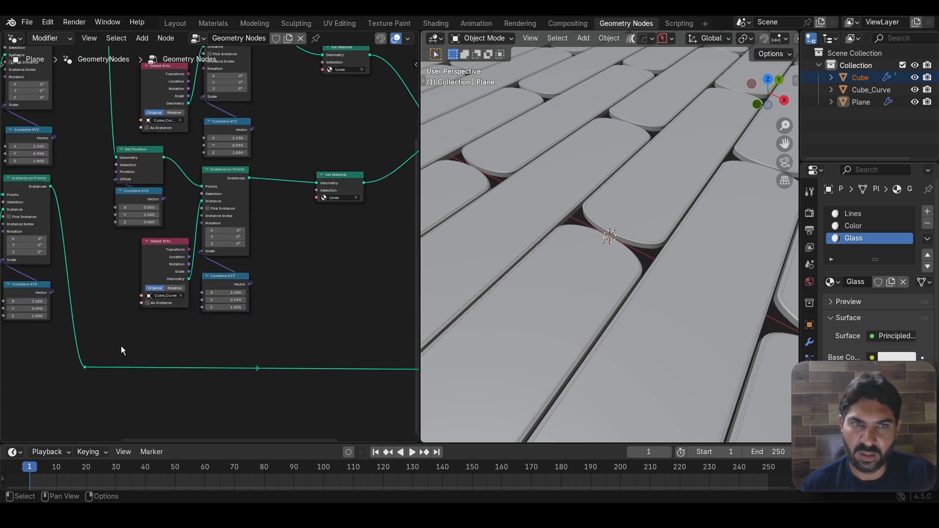
middle_click_drag(157, 391, 174, 317)
key("shift+a")
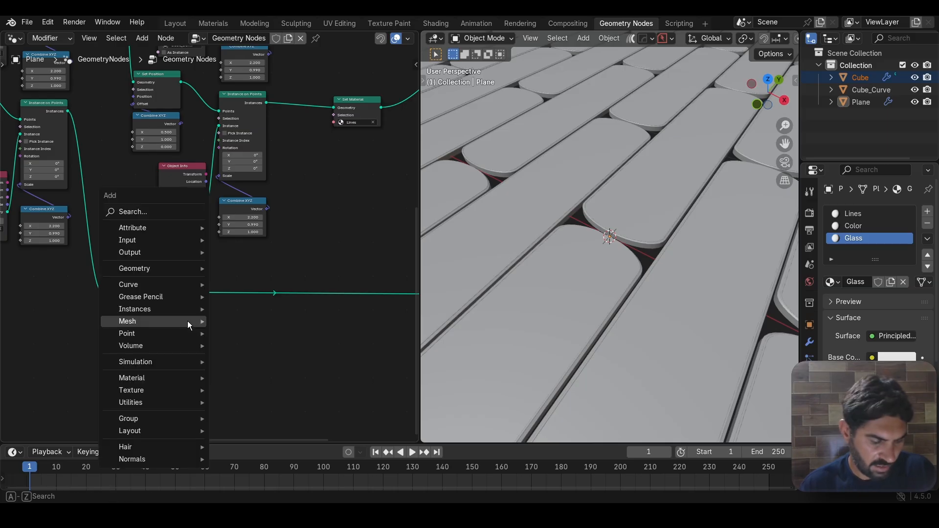
type("set")
left_click(260, 346)
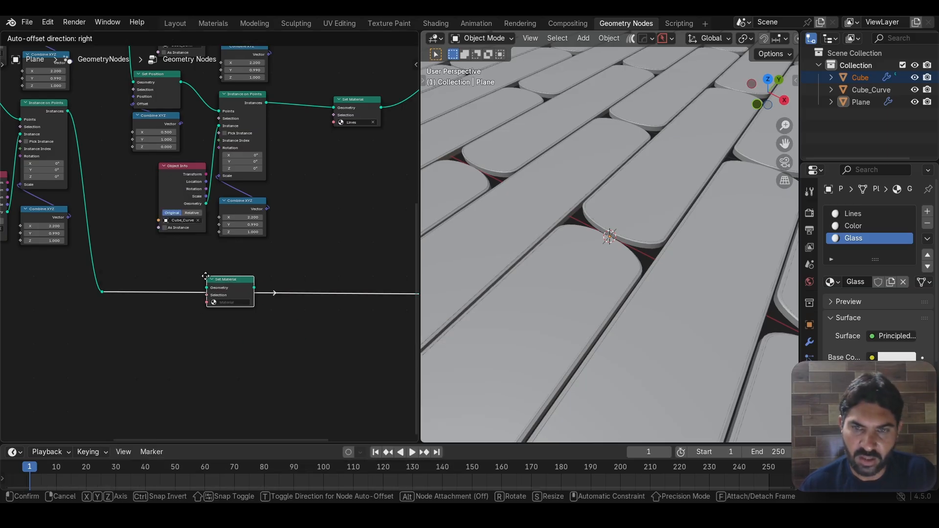
left_click(233, 293)
scroll(225, 313, "up", 2)
left_click(232, 341)
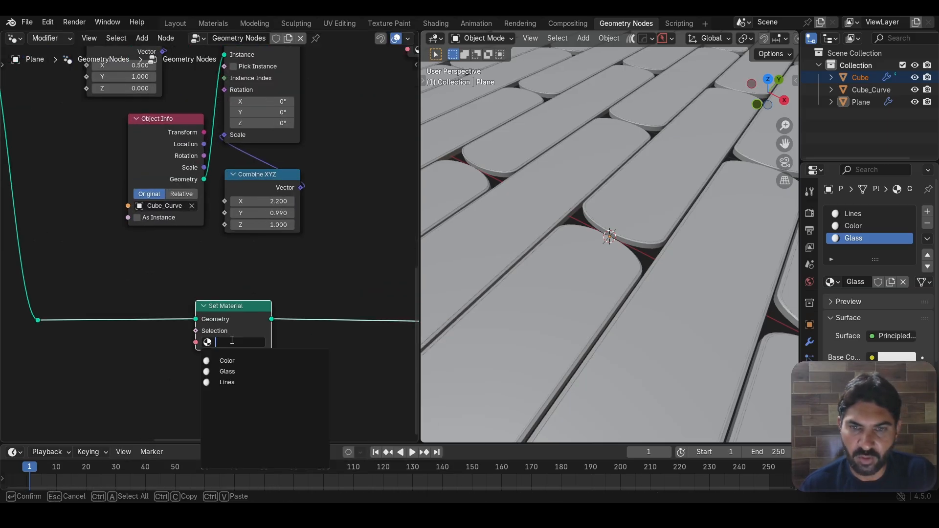
left_click(227, 371)
Step: Move the two Lines Set Material nodes closer to Join Geometry, leaving room after the Cube_Curve Instance on Points nodes
scroll(289, 244, "down", 5)
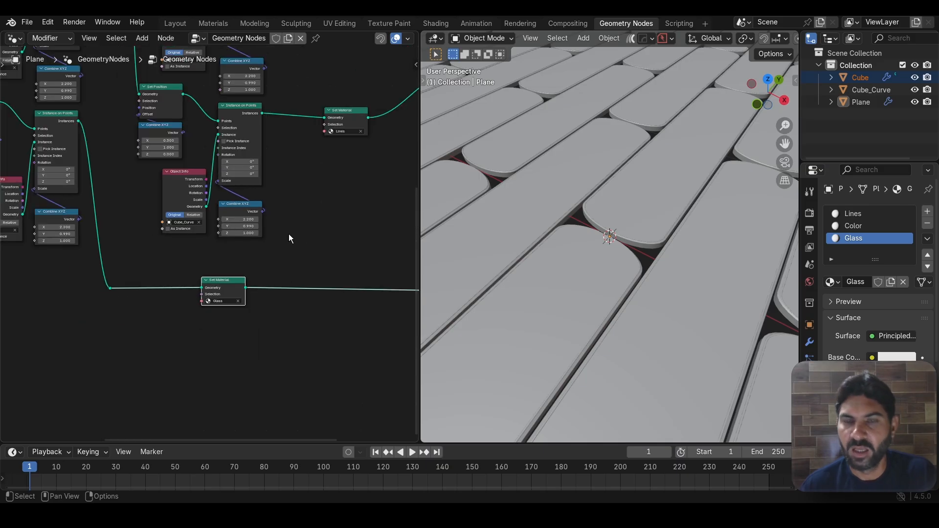
middle_click_drag(307, 198, 273, 272)
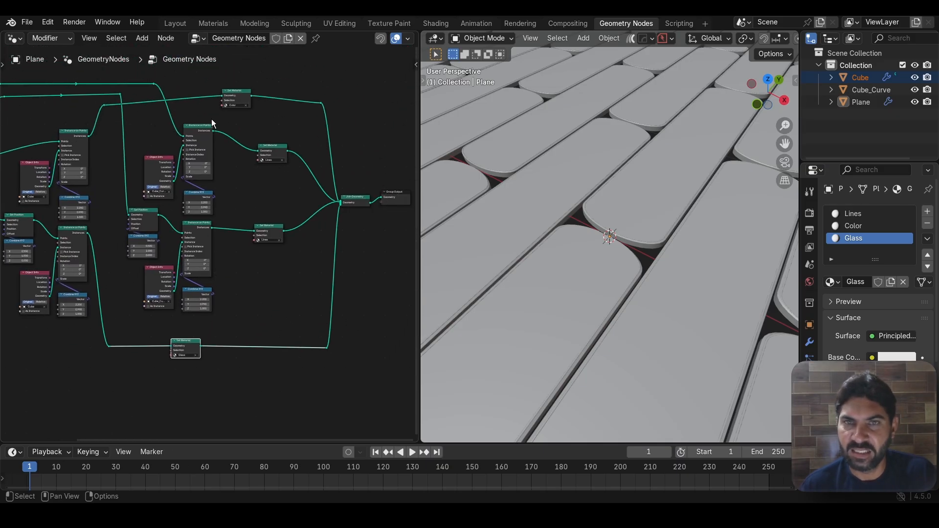
scroll(607, 184, "down", 5)
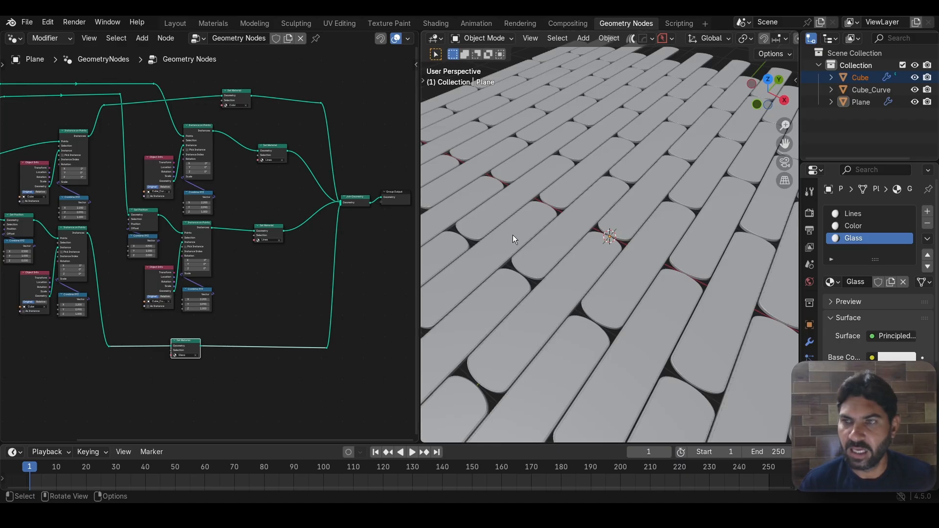
scroll(580, 204, "up", 3)
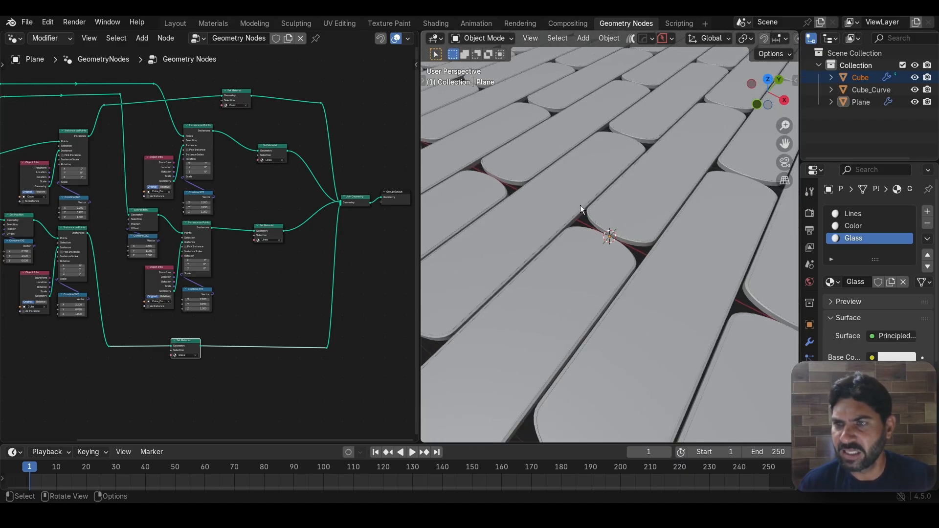
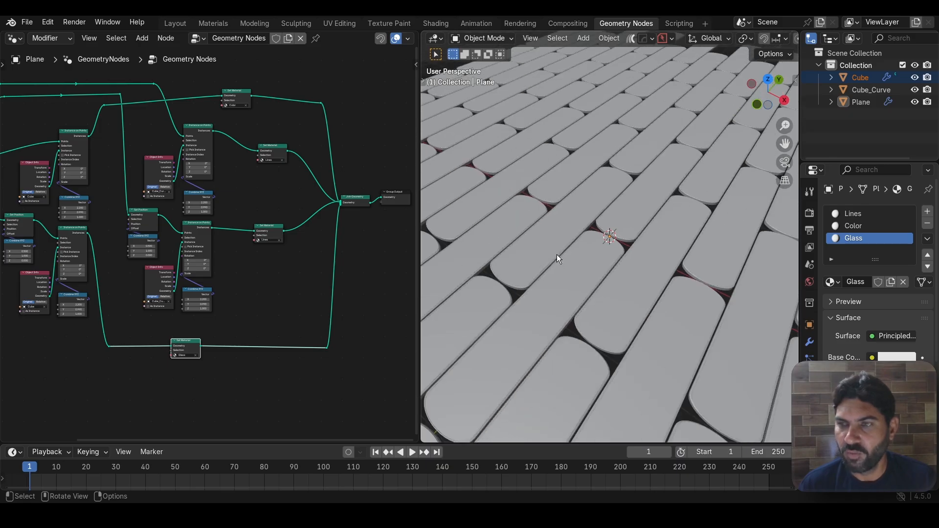
scroll(280, 192, "up", 2)
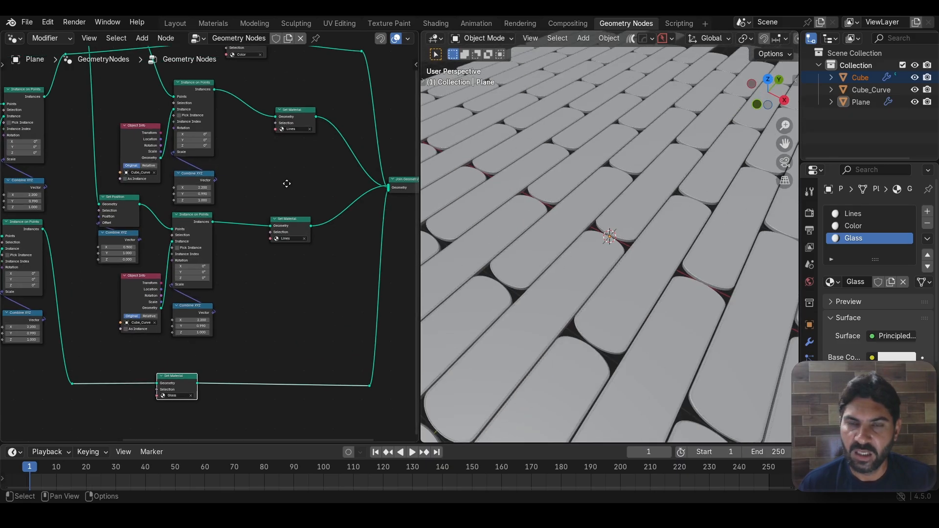
middle_click_drag(289, 214, 254, 239)
left_click_drag(254, 241, 268, 239)
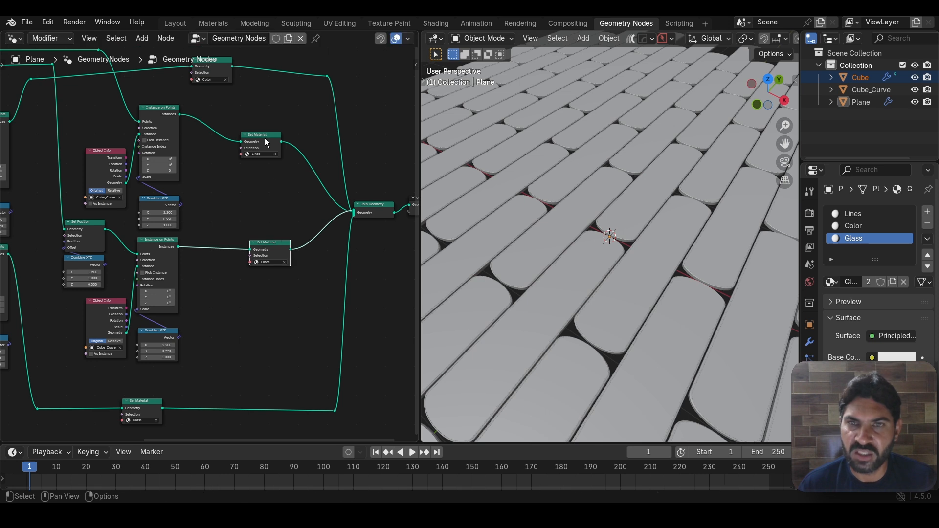
left_click_drag(268, 137, 287, 138)
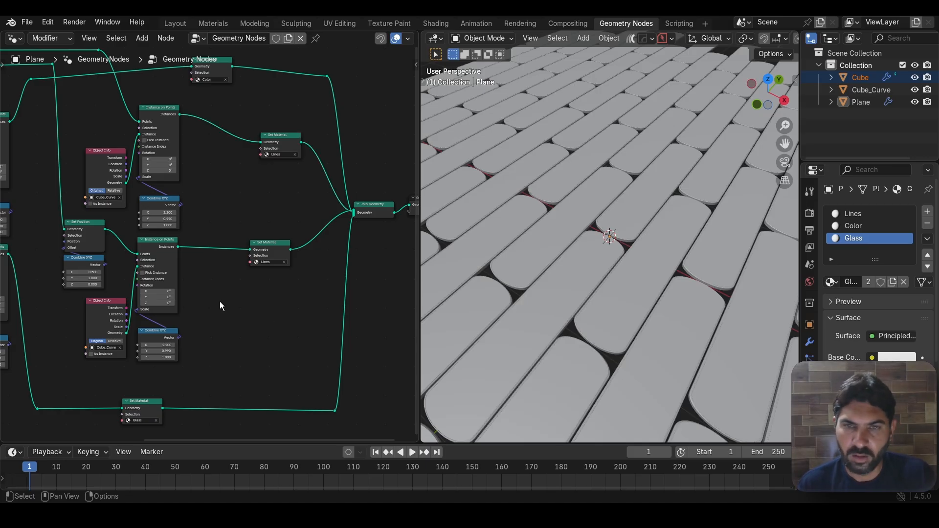
Step: Insert a Store Named Attribute node between the upper Cube_Curve Instance on Points node and its Set Material node
scroll(229, 271, "up", 2)
middle_click_drag(244, 189, 253, 211)
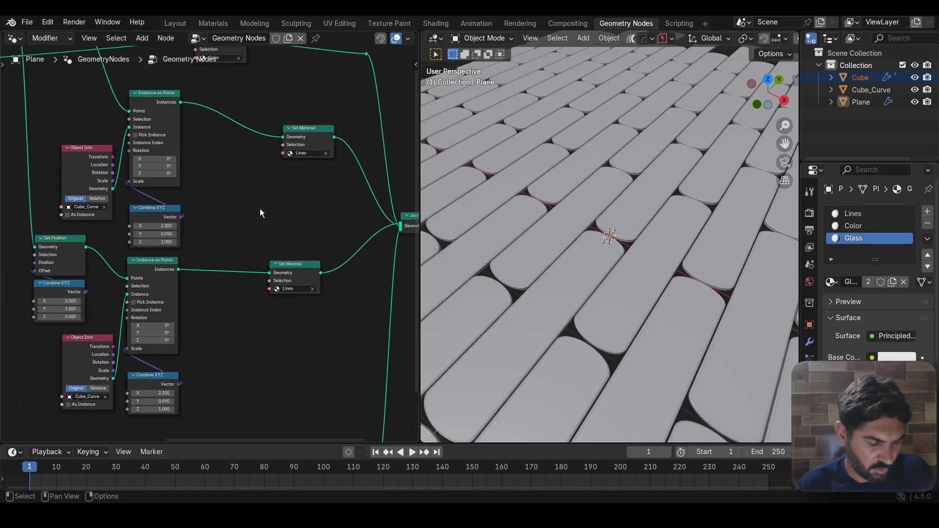
key("shift+a")
type("sto")
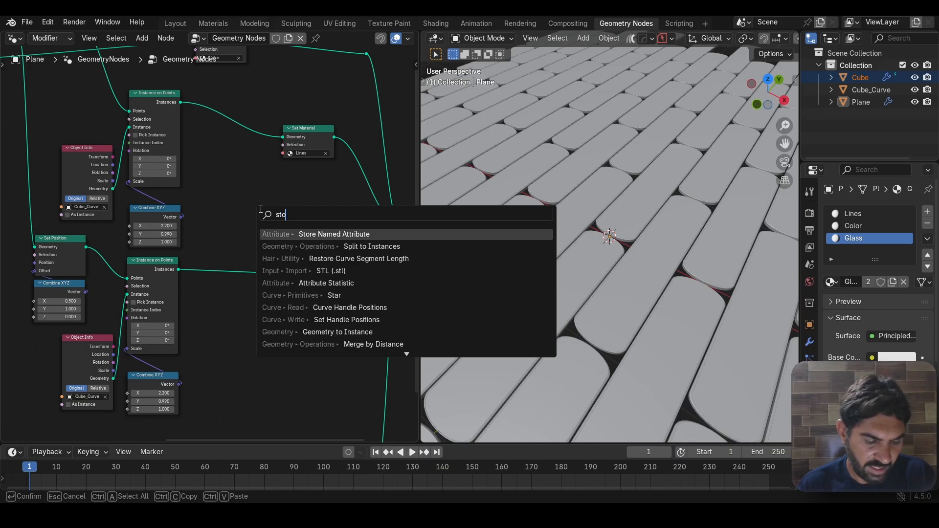
type("re")
key("Return")
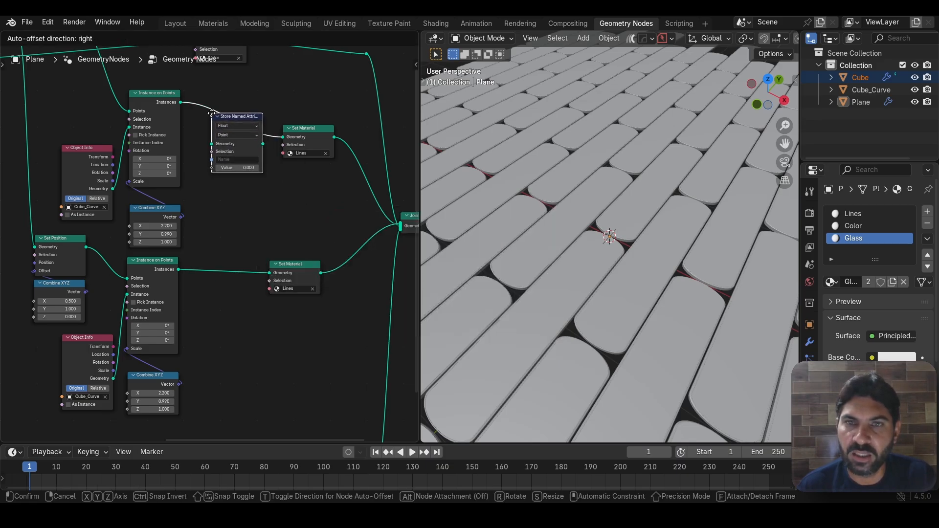
left_click(211, 114)
Step: Set the Store Named Attribute node's domain to Instance and name the attribute t
scroll(241, 205, "up", 2)
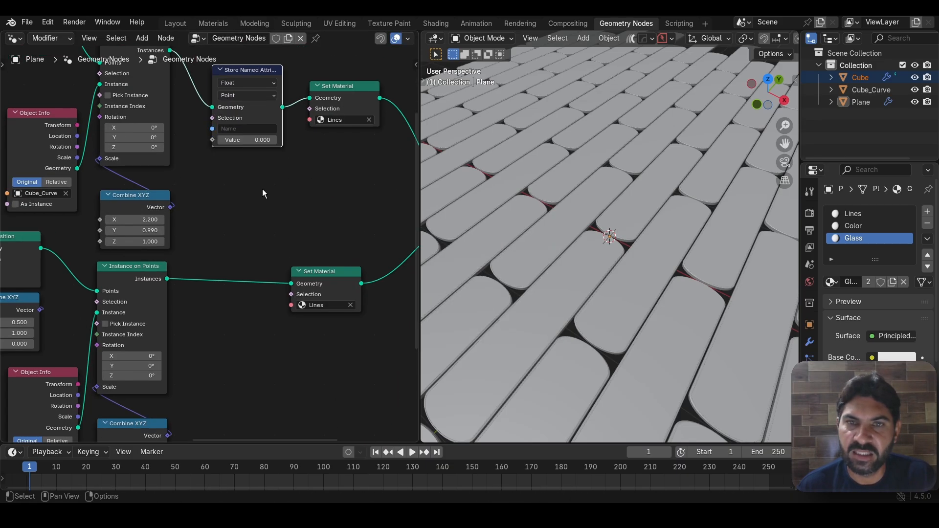
middle_click_drag(262, 193, 225, 254)
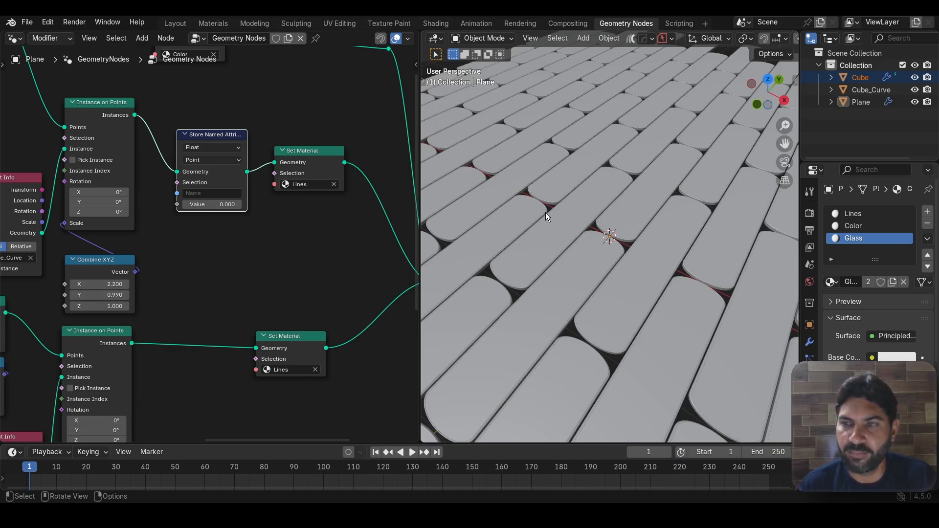
scroll(307, 220, "up", 1)
scroll(287, 220, "up", 1)
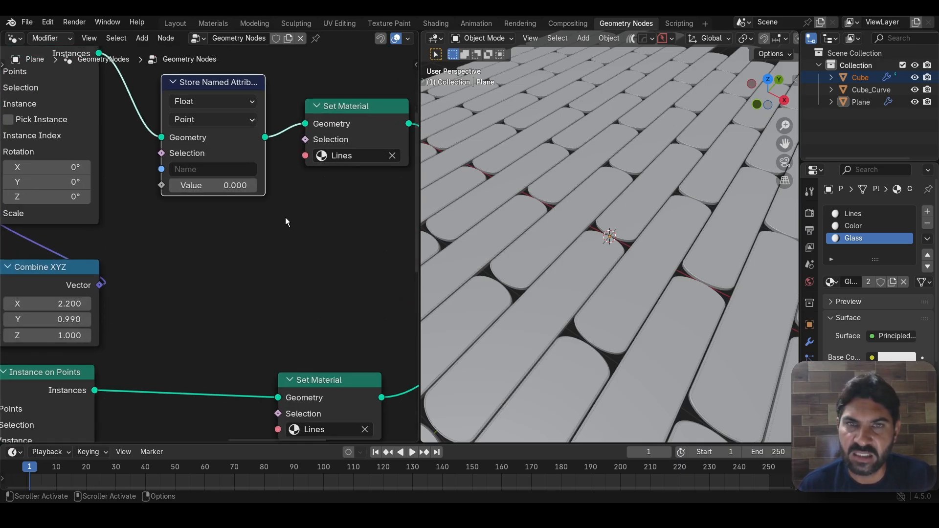
middle_click_drag(287, 219, 297, 222)
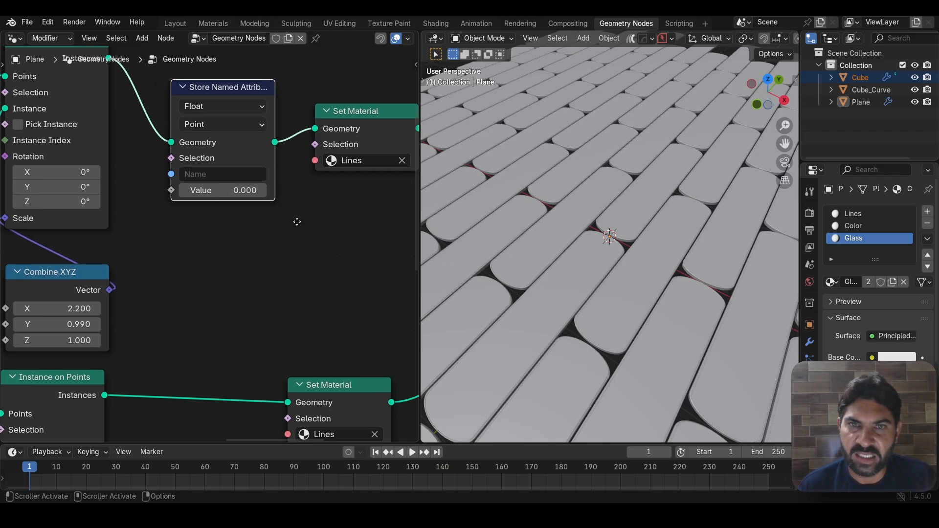
left_click(252, 125)
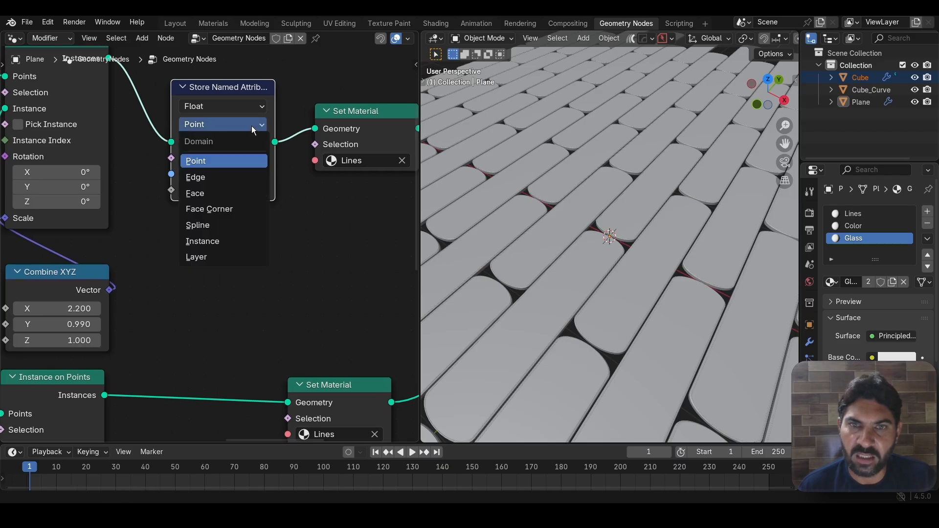
left_click(221, 242)
left_click(224, 176)
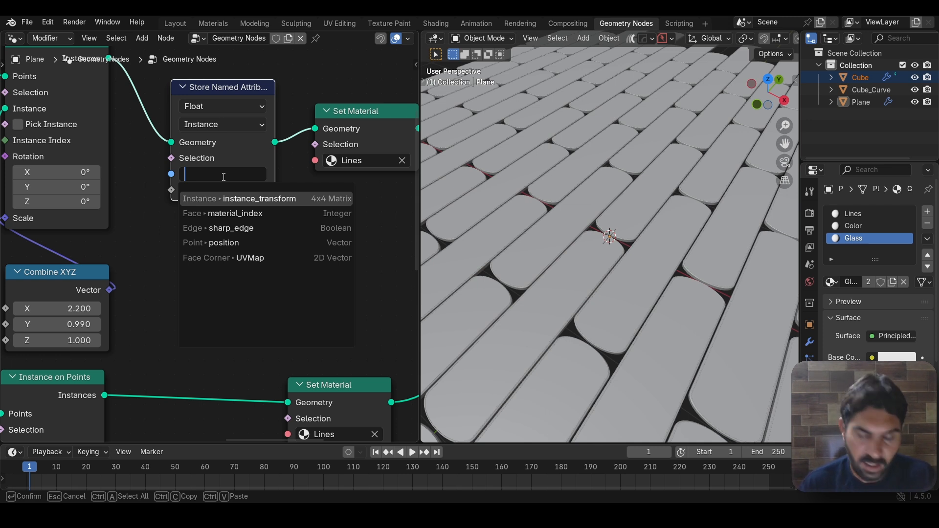
type("t")
key("Return")
scroll(240, 212, "up", 2)
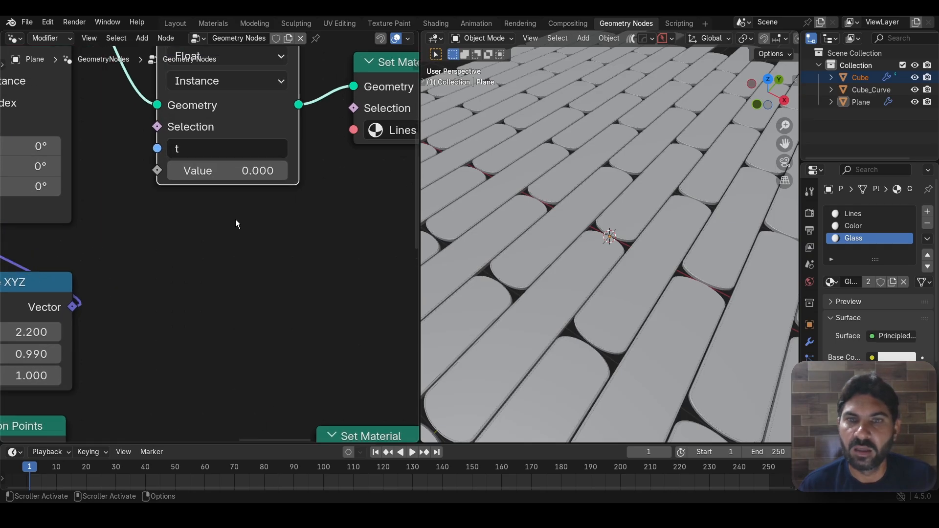
Step: Add a Float Random Value node and connect it to the Value input of the "t" Store Named Attribute node
scroll(225, 245, "down", 1)
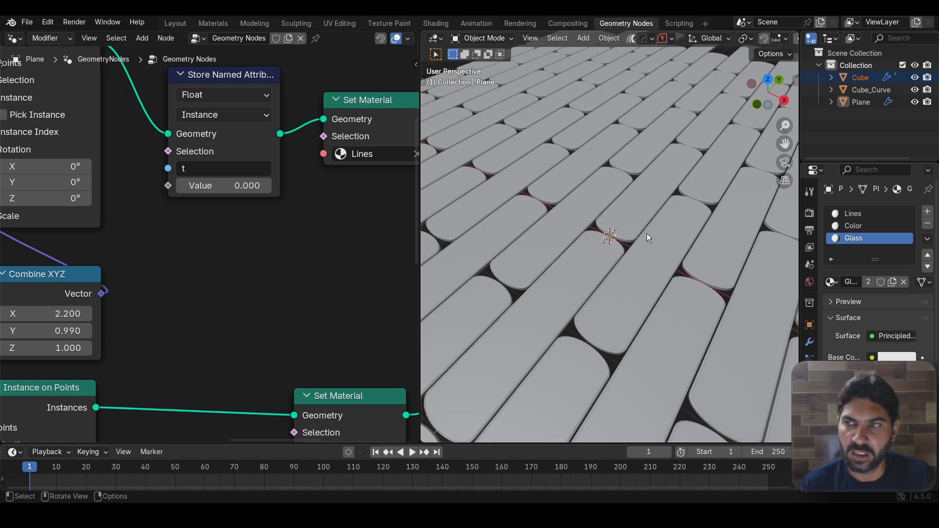
scroll(234, 275, "down", 1)
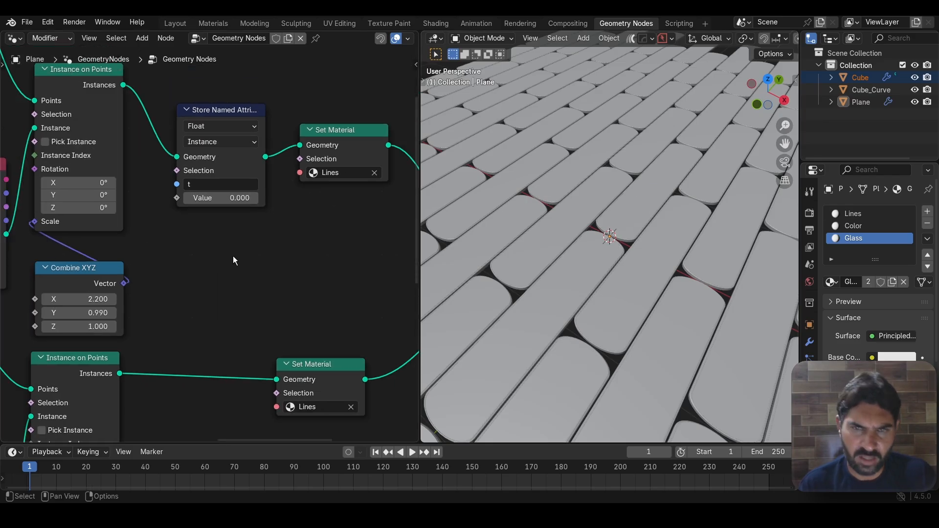
key("shift+a")
type("ran")
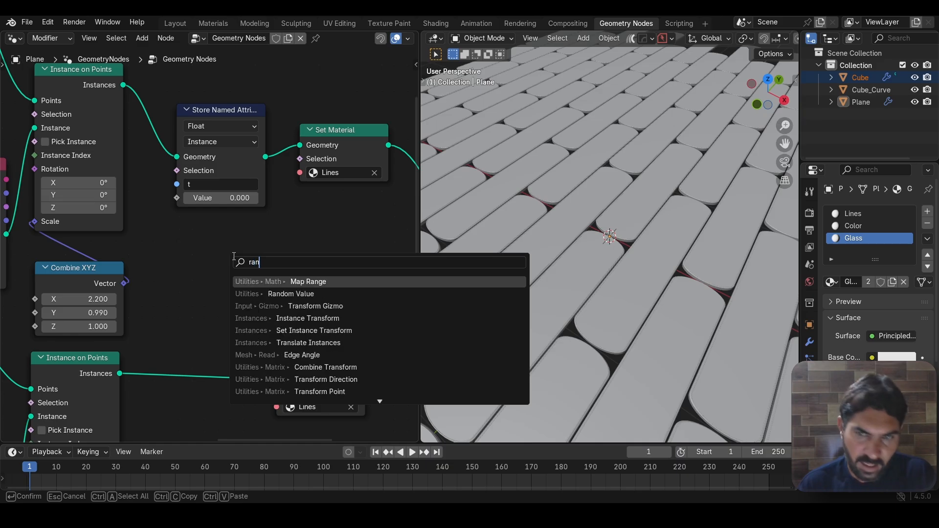
left_click(302, 294)
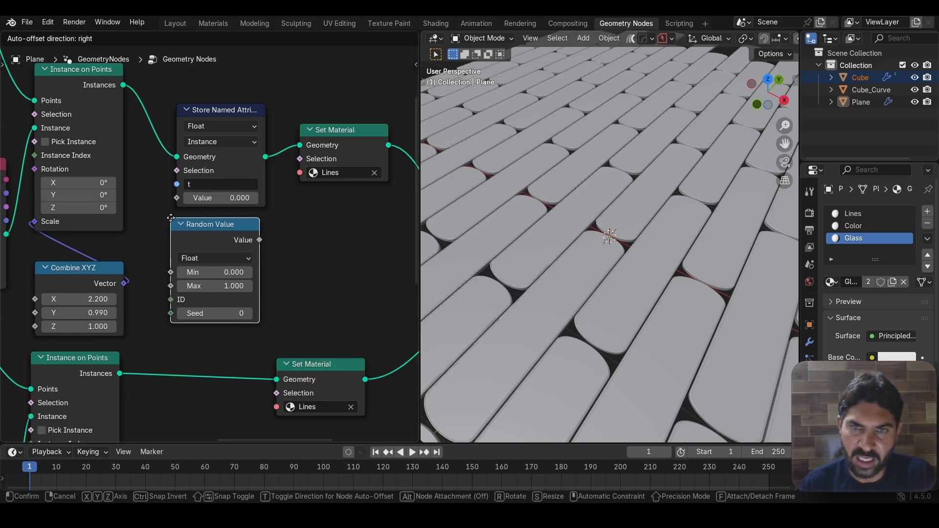
left_click(239, 242)
left_click_drag(260, 240, 194, 223)
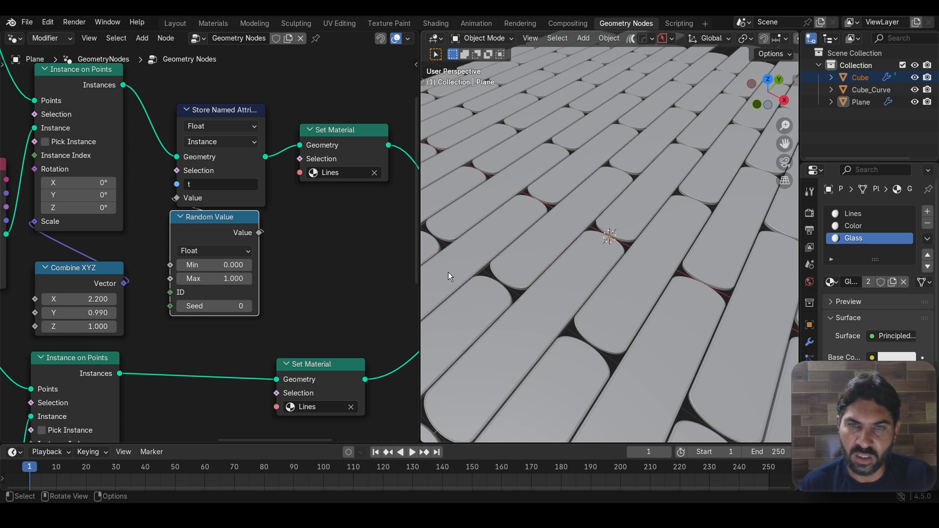
Step: Duplicate the Store Named Attribute and Random Value pair into the lower branch, before its Lines Set Material node
scroll(330, 263, "down", 3)
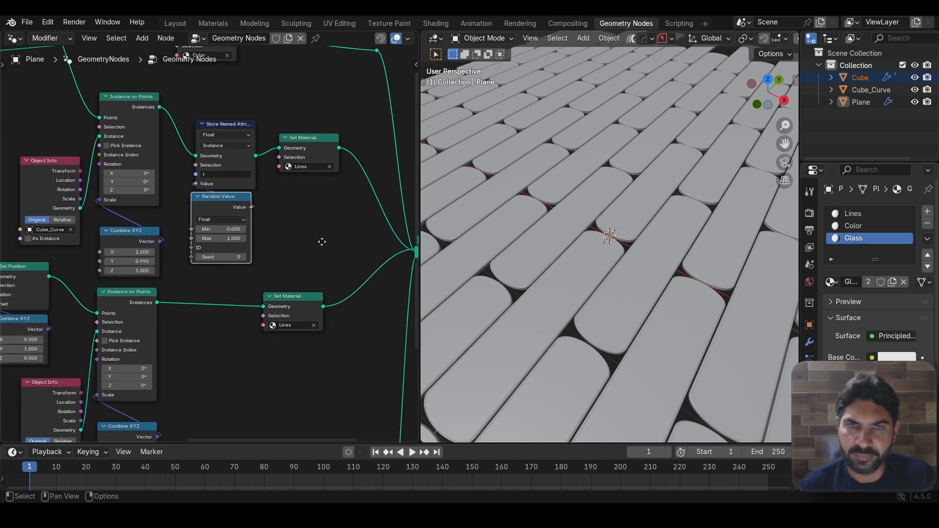
middle_click_drag(322, 242, 330, 232)
left_click_drag(194, 119, 301, 241)
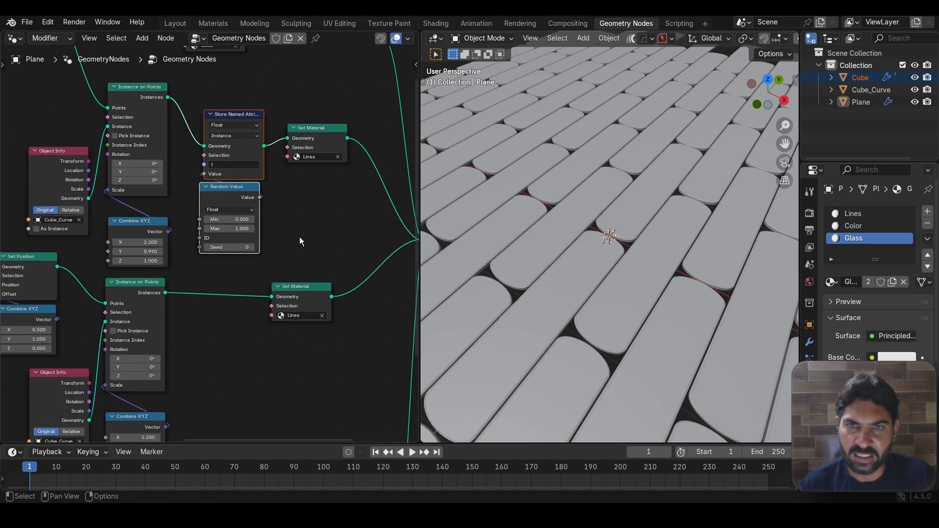
key("shift+d")
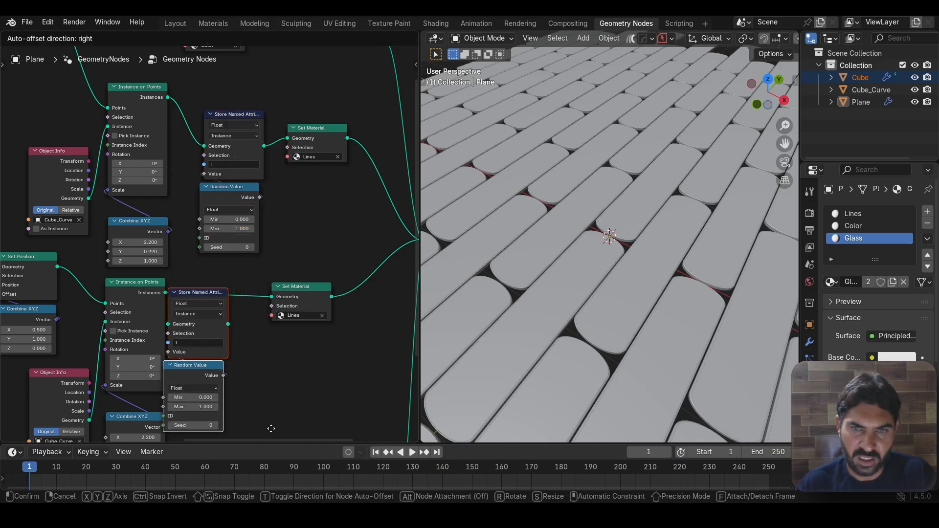
left_click(295, 381)
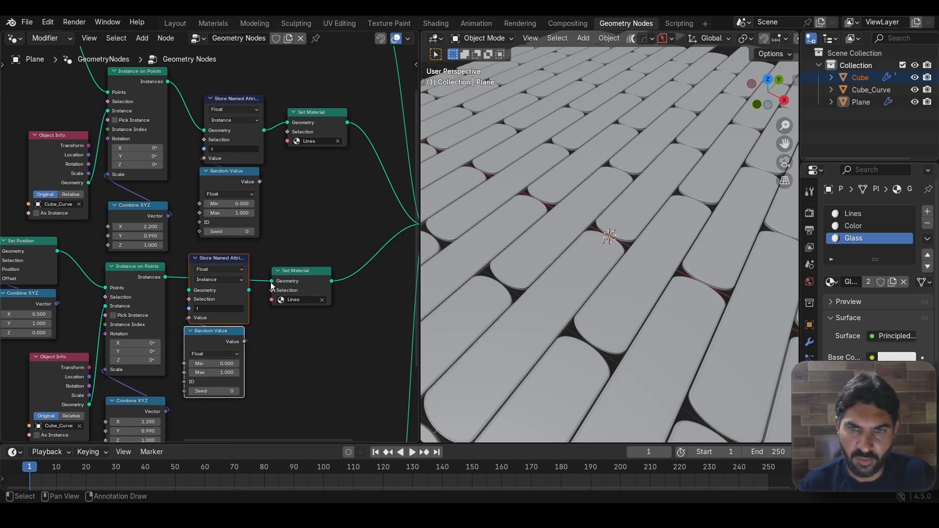
mouse_move(272, 283)
left_mouse_down()
mouse_move(196, 289)
mouse_move(272, 281)
left_mouse_up()
Step: Duplicate the Store Named Attribute and Random Value pair into the branch feeding the Color Set Material node
scroll(289, 350, "down", 3)
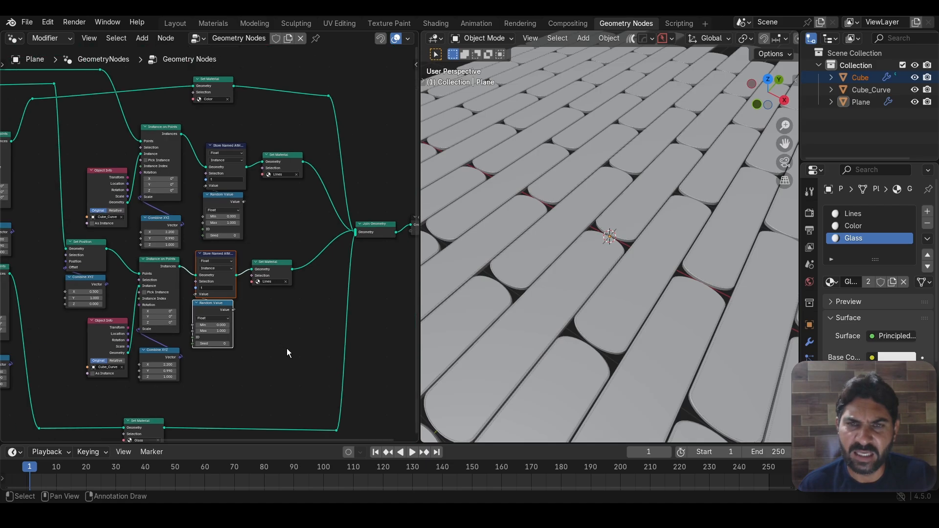
scroll(286, 348, "down", 2)
middle_click_drag(315, 337, 358, 339)
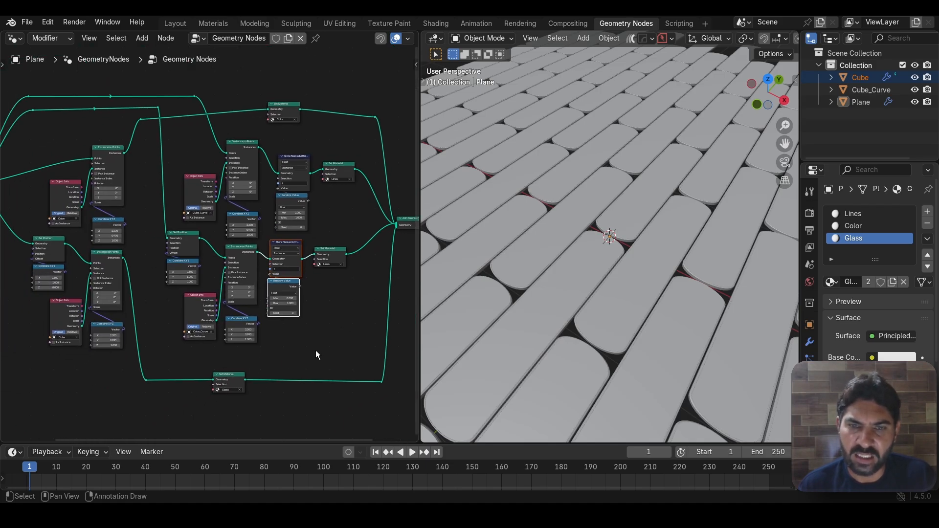
scroll(319, 349, "up", 4)
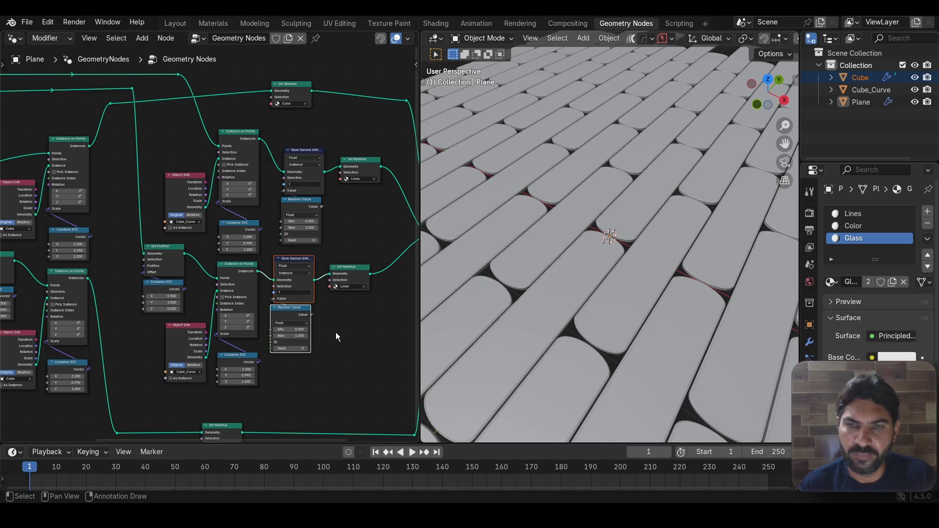
key("shift+d")
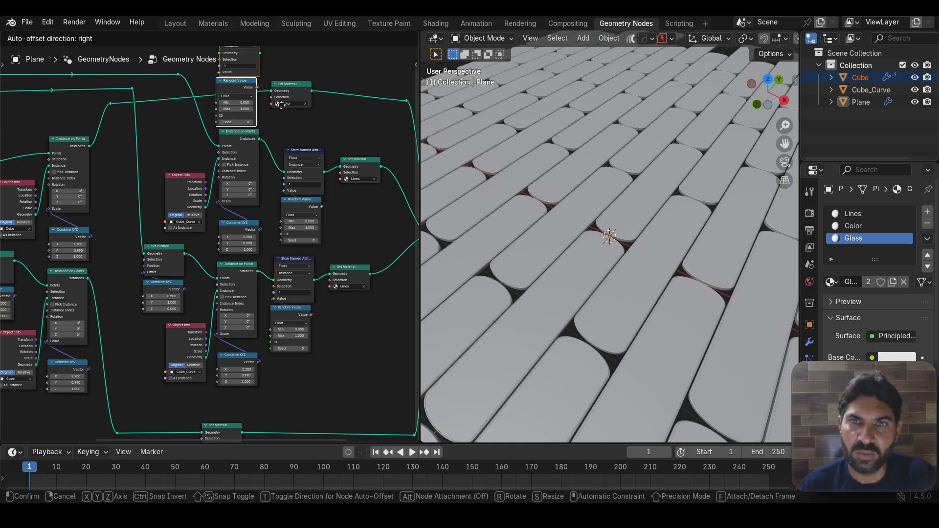
left_click(282, 107)
middle_click_drag(311, 136, 319, 227)
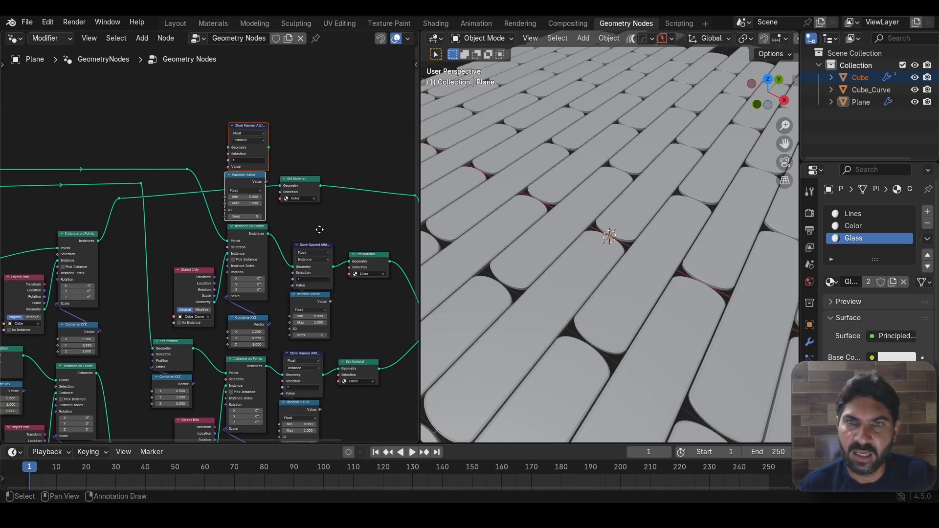
scroll(318, 200, "up", 1)
mouse_move(286, 181)
left_mouse_down()
mouse_move(229, 144)
mouse_move(275, 146)
mouse_move(286, 182)
left_mouse_up()
Step: Place a copy of the Store Named Attribute and Random Value pair in the Glass branch and link it into the Set Material node
scroll(284, 362, "down", 3)
scroll(338, 387, "down", 1)
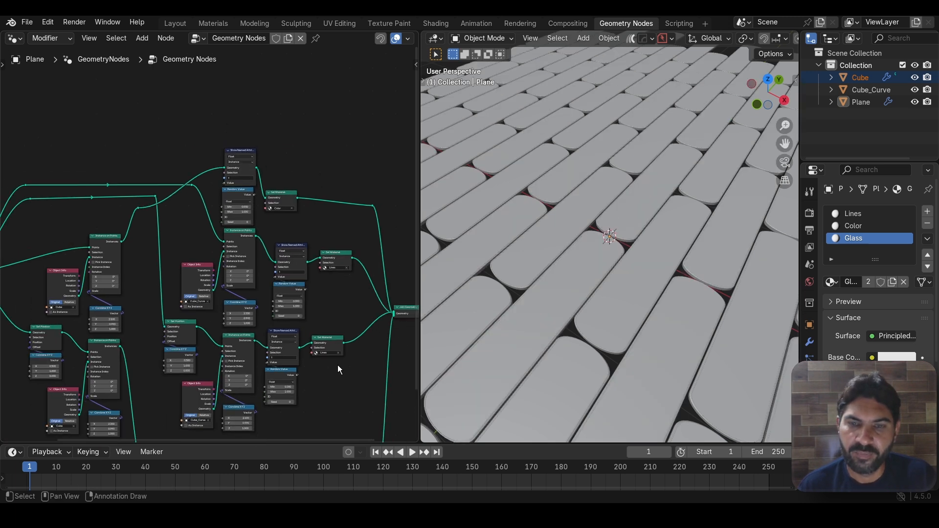
middle_click_drag(337, 329, 360, 129)
scroll(356, 192, "up", 1)
scroll(357, 194, "up", 1)
left_click_drag(303, 116, 355, 221)
key("g")
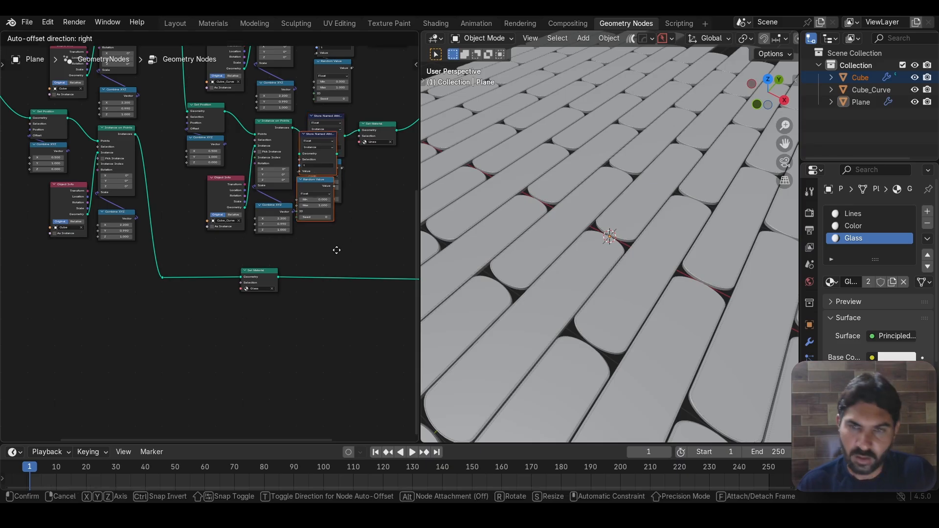
left_click(231, 360)
scroll(247, 351, "up", 2)
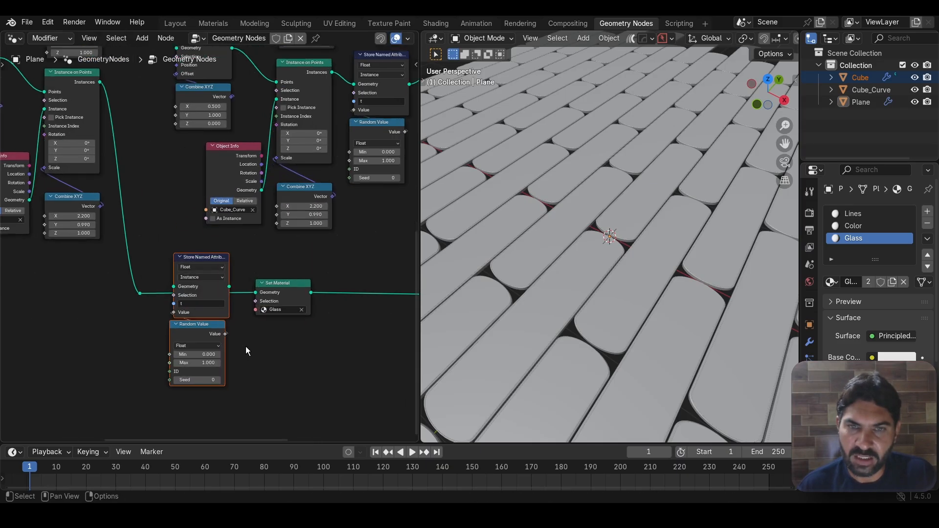
left_click(258, 299)
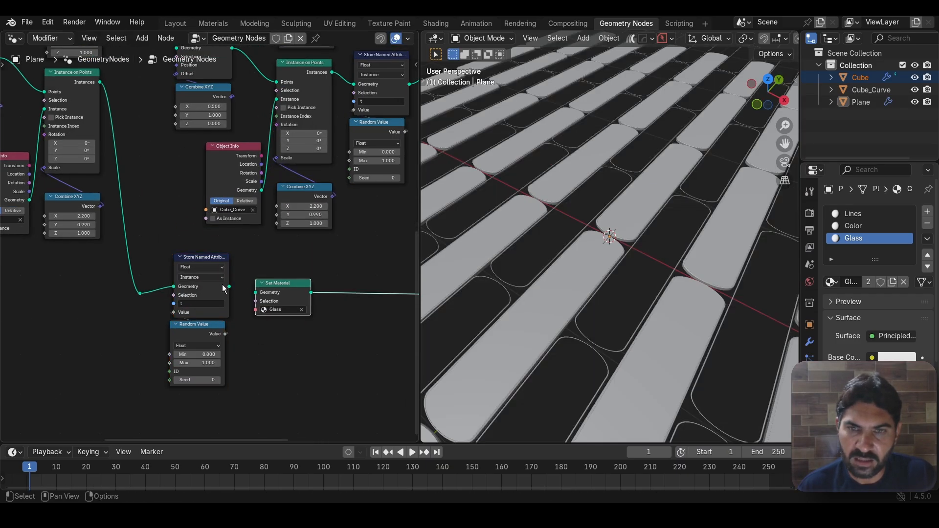
left_click_drag(229, 287, 256, 298)
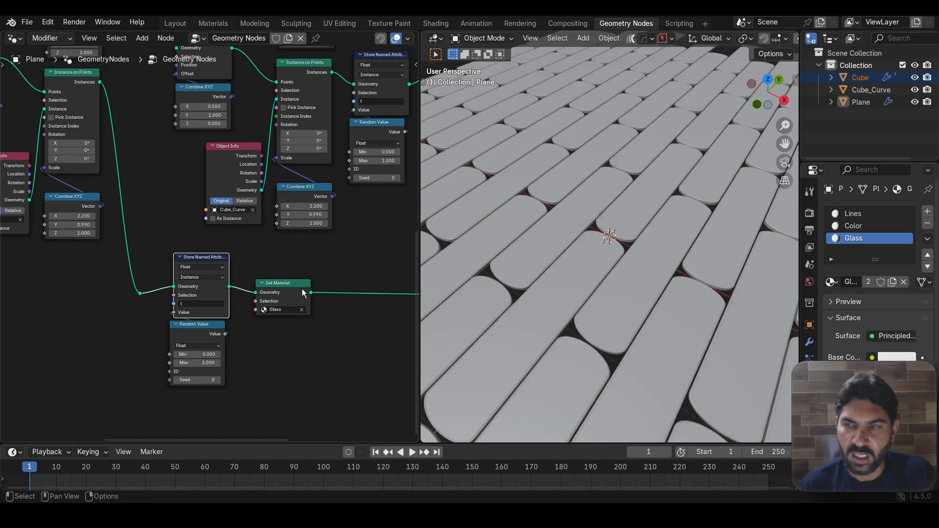
scroll(301, 288, "down", 6)
middle_click_drag(301, 221, 268, 301)
scroll(319, 172, "up", 3)
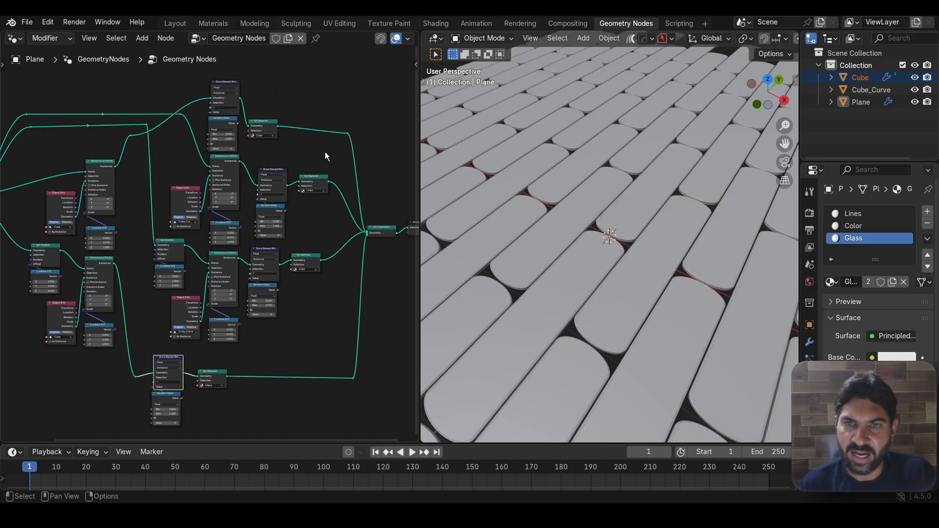
middle_click_drag(313, 152, 239, 203)
scroll(312, 172, "up", 2)
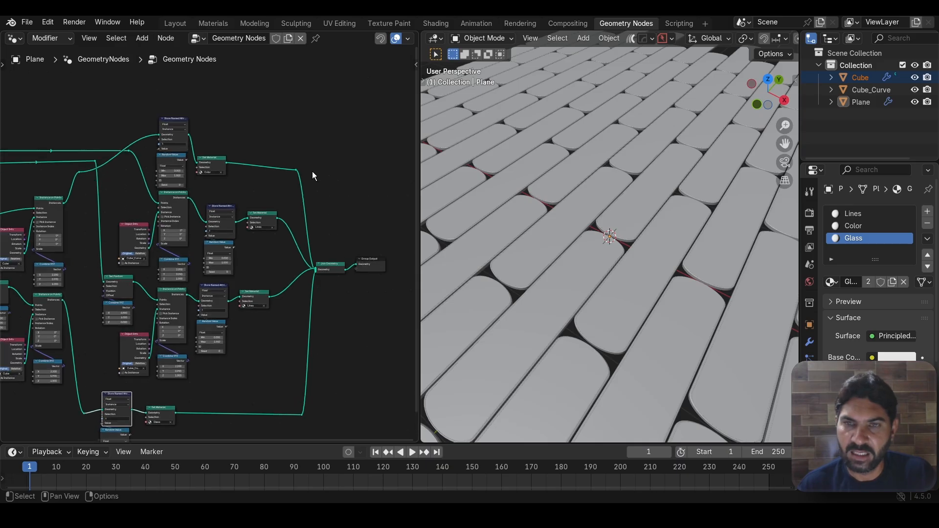
scroll(314, 166, "down", 3)
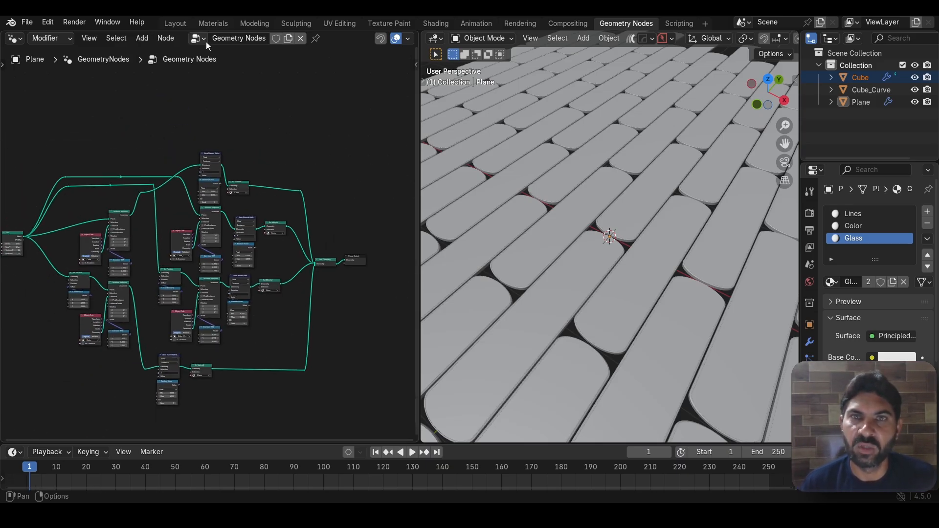
Step: Switch to the Materials workspace and display a close view of the tiled plane in Material Preview shading
left_click(212, 23)
scroll(239, 169, "up", 2)
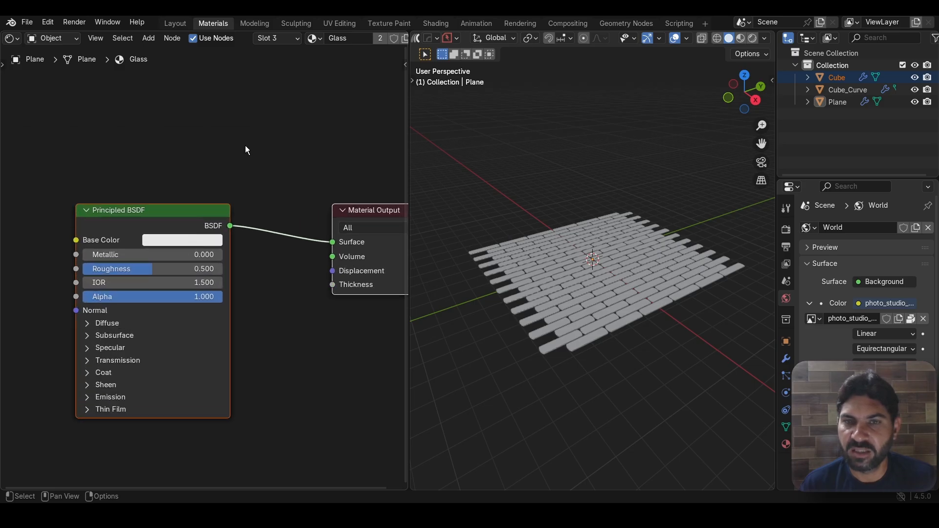
scroll(575, 263, "up", 5)
middle_click_drag(590, 231, 622, 279)
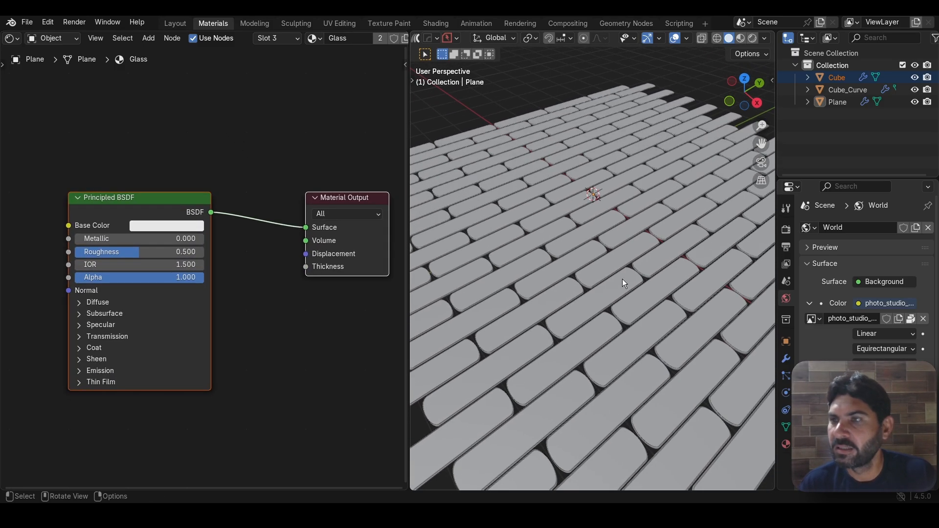
left_click(742, 39)
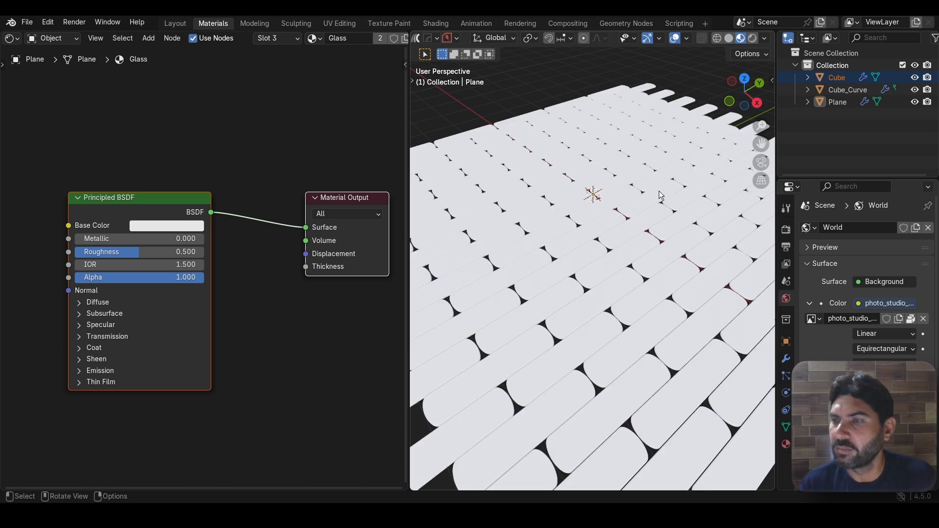
Step: Choose the plane's Color material slot and delete its Principled BSDF node
scroll(607, 219, "down", 1)
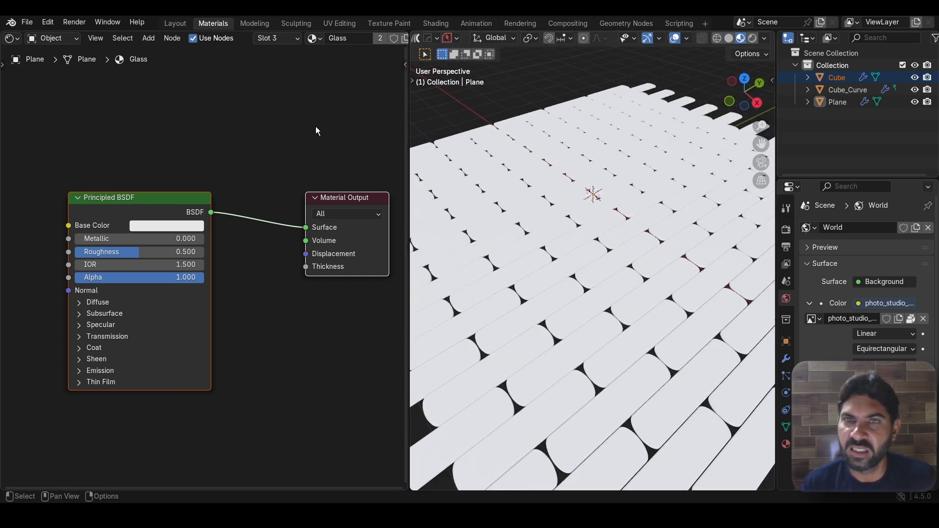
left_click(295, 40)
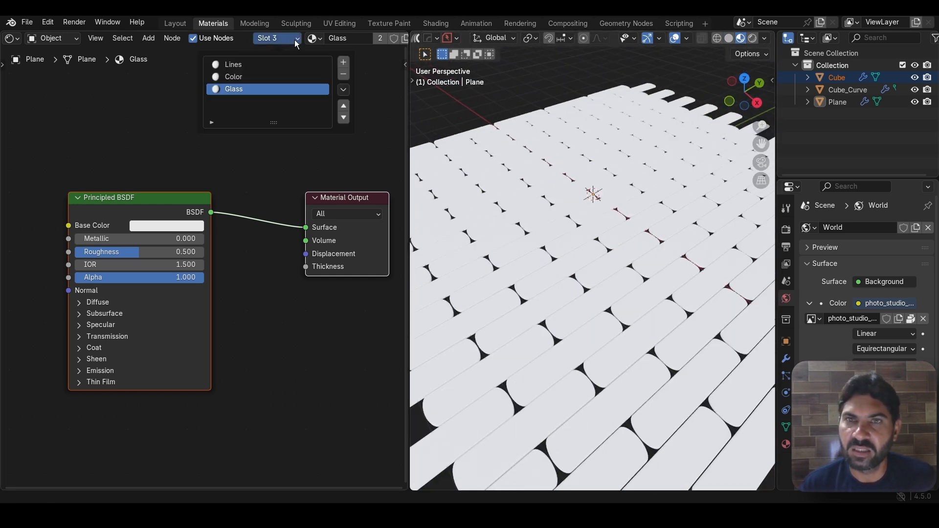
left_click(277, 76)
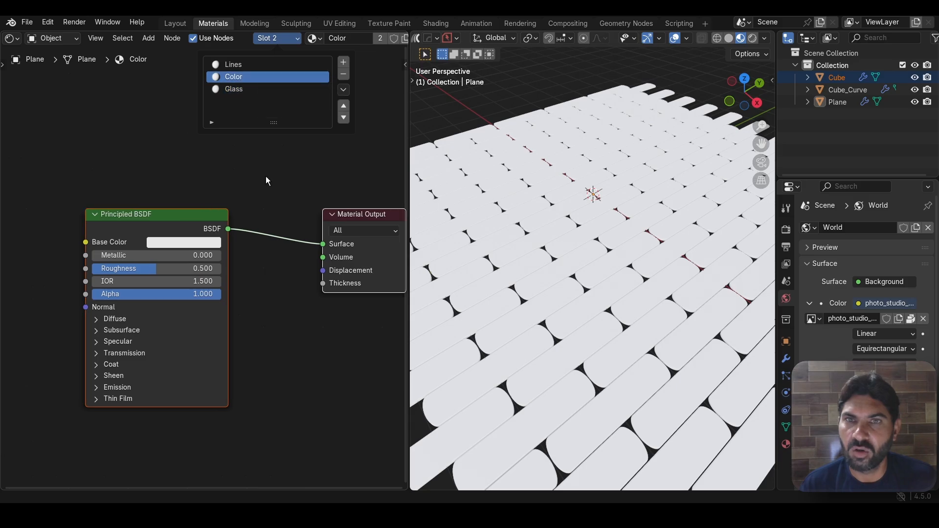
scroll(243, 174, "down", 2)
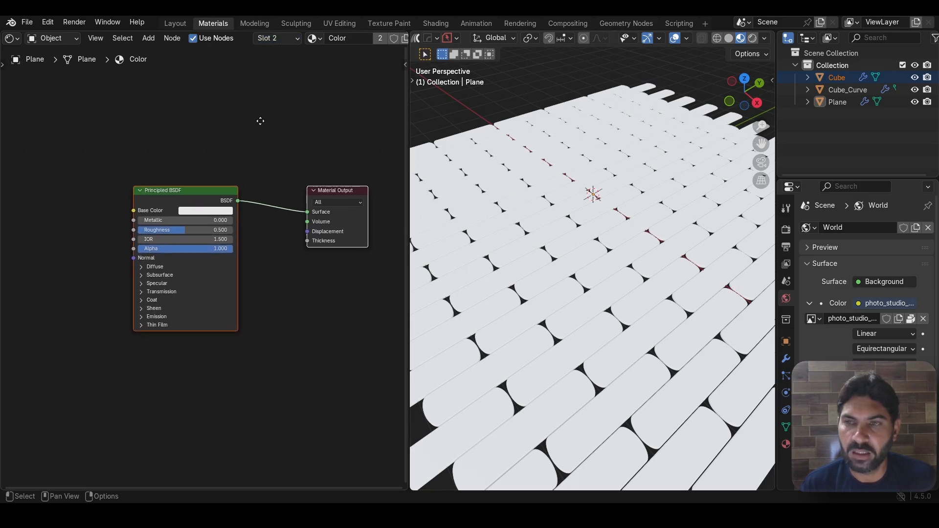
scroll(211, 142, "up", 2)
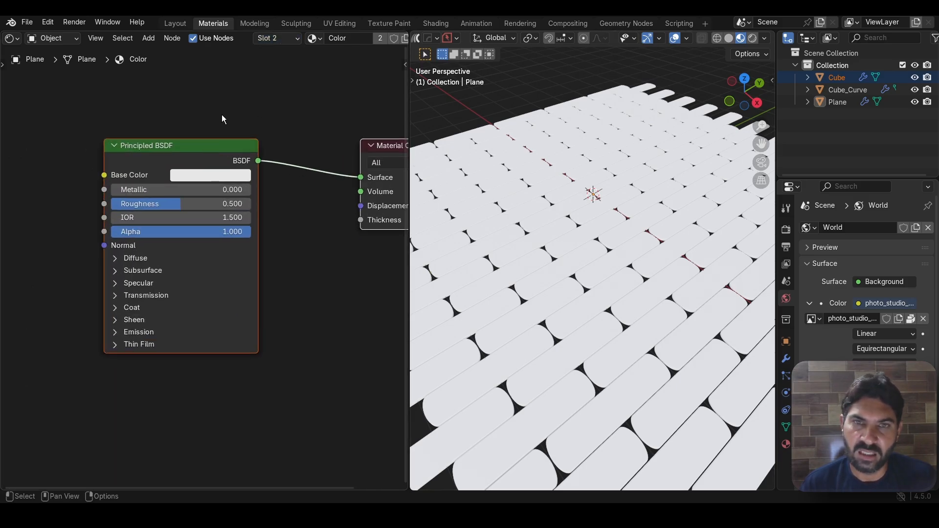
middle_click_drag(226, 115, 217, 137)
scroll(217, 137, "down", 2)
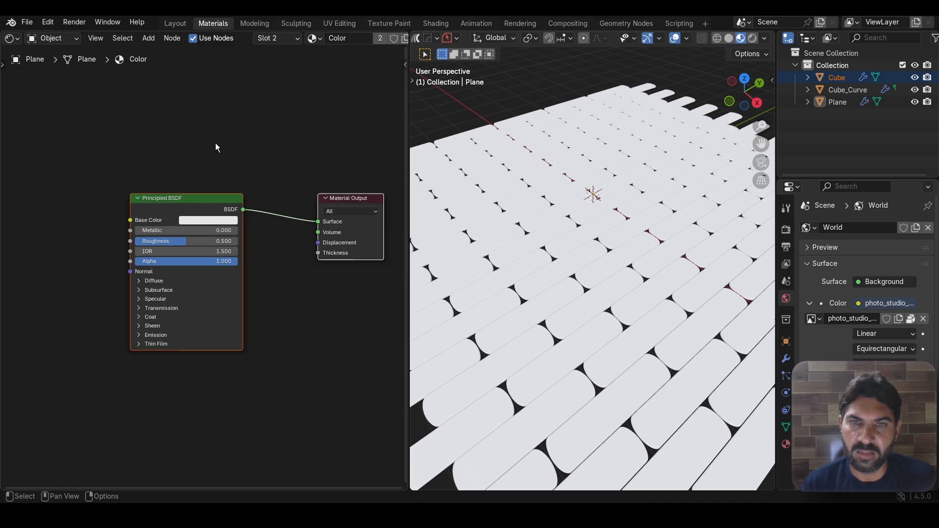
left_click(210, 198)
key("Delete")
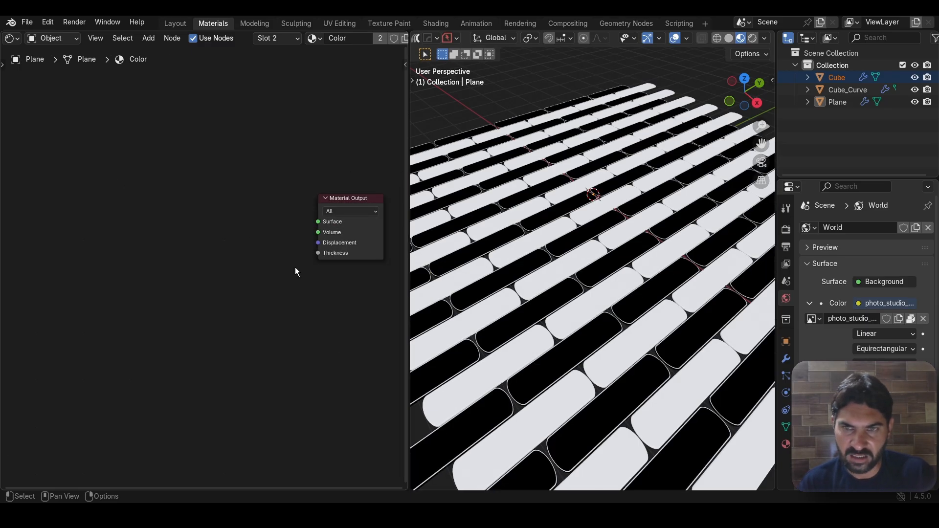
Step: Add an Emission shader to the Color material and connect it to the Material Output's Surface input
middle_click_drag(296, 272, 269, 276)
key("shift+a")
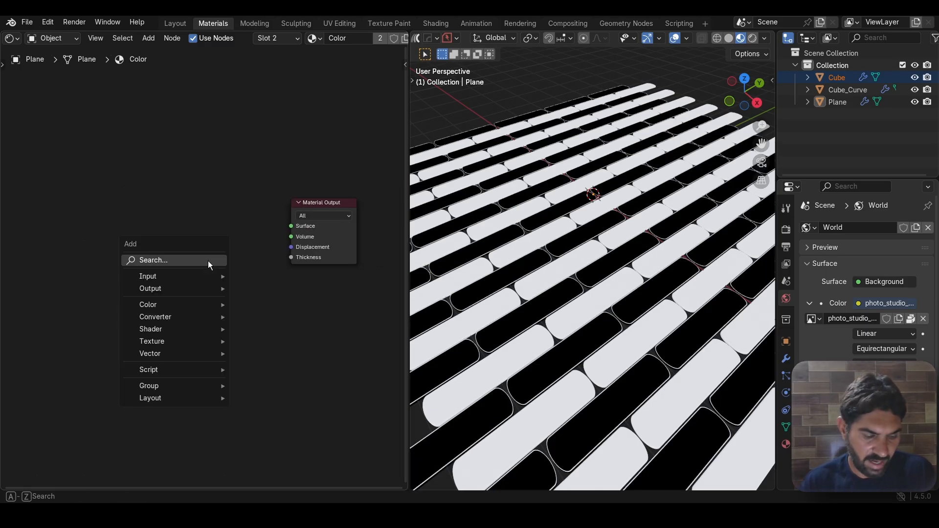
type("e")
left_click(250, 287)
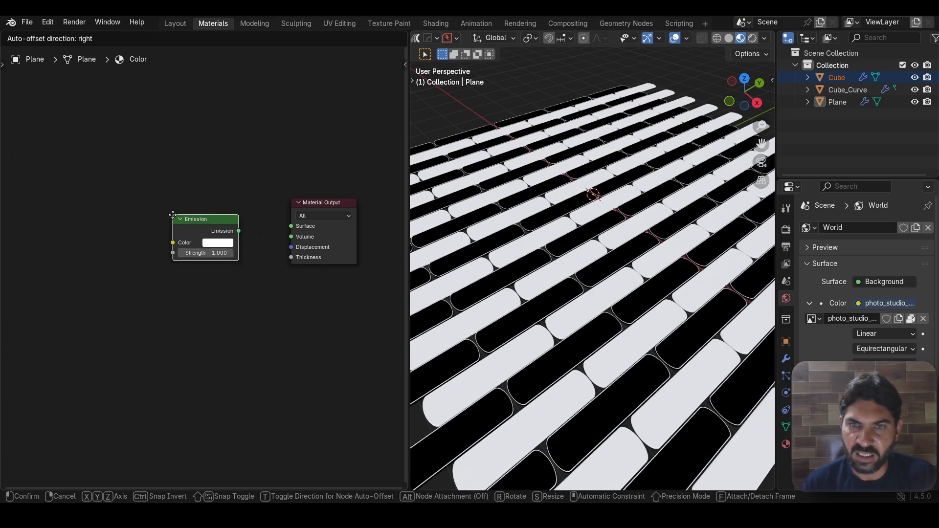
left_click(205, 220)
scroll(272, 245, "up", 2)
left_click_drag(251, 217, 318, 209)
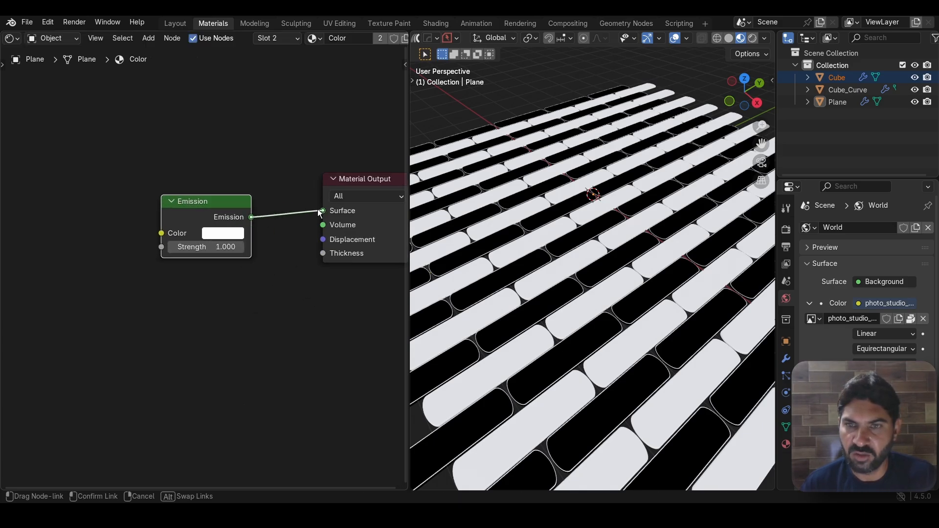
Step: Add a Color Ramp node before the Emission shader and connect its Color output to the Emission Color input
scroll(286, 301, "down", 2)
mouse_move(253, 308)
middle_mouse_down()
mouse_move(245, 309)
mouse_move(260, 307)
middle_mouse_up()
scroll(244, 292, "up", 4)
scroll(245, 291, "down", 2)
scroll(262, 313, "down", 3)
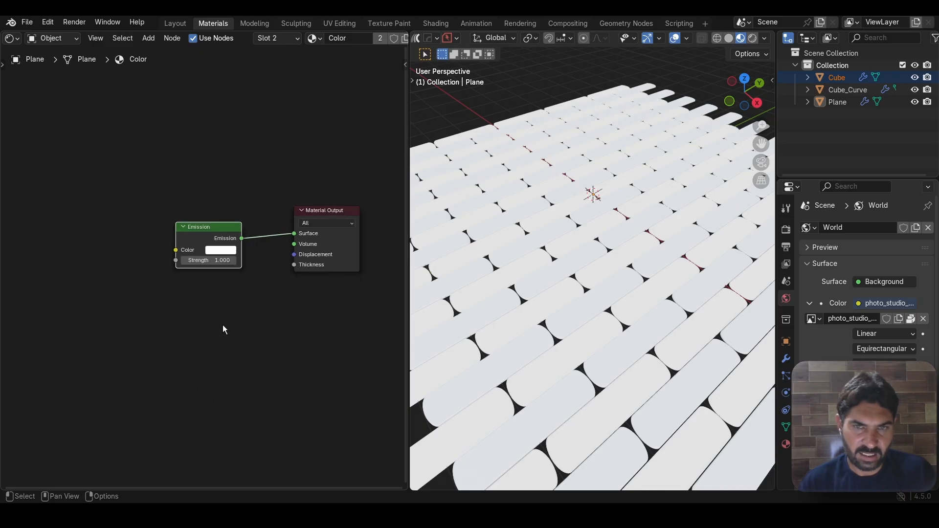
key("shift+a")
type("col")
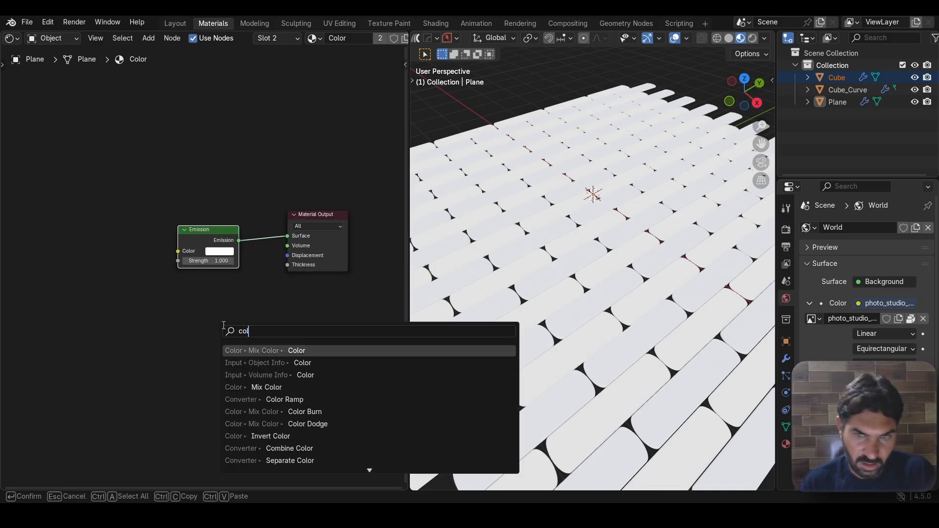
left_click(285, 400)
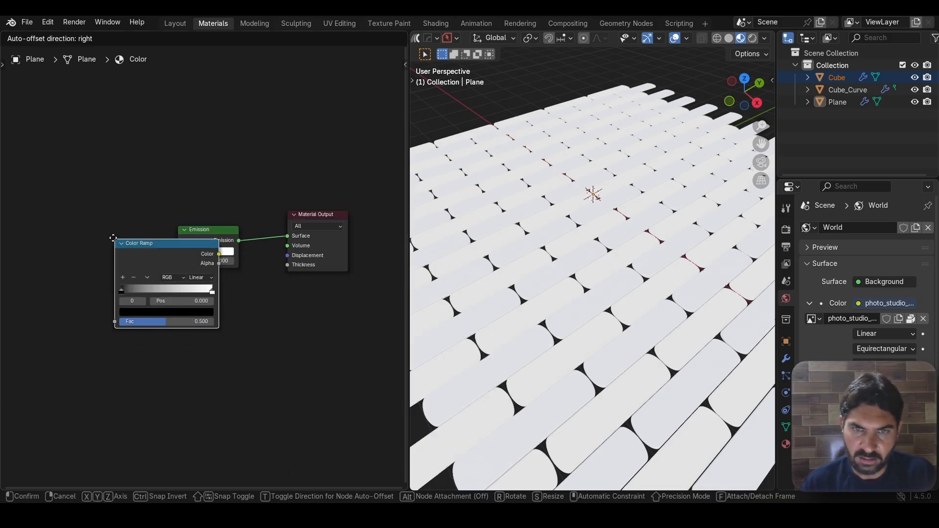
left_click(57, 220)
scroll(168, 271, "up", 2)
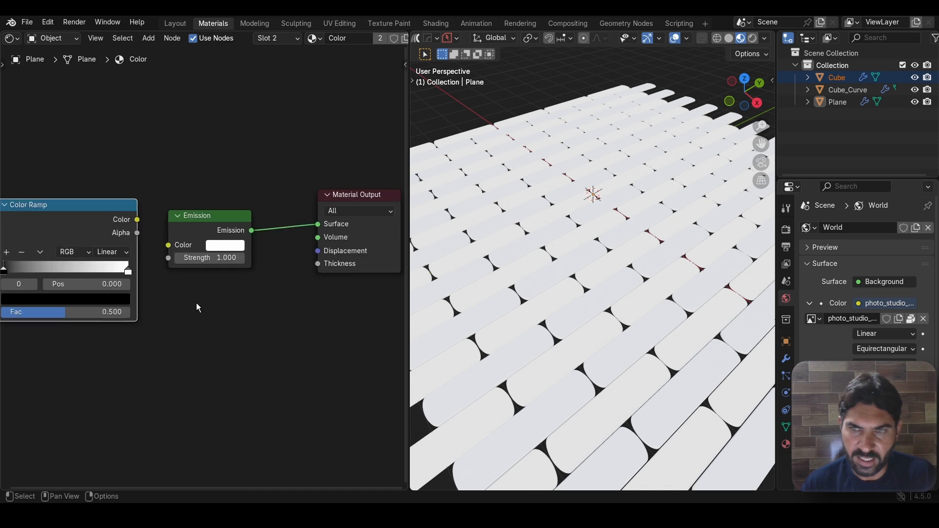
middle_click_drag(198, 306, 248, 259)
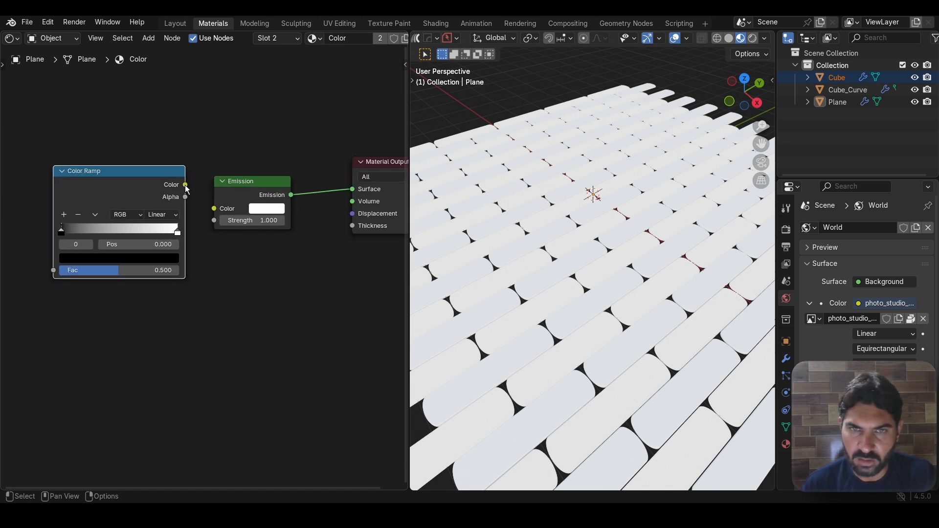
left_click_drag(185, 186, 214, 209)
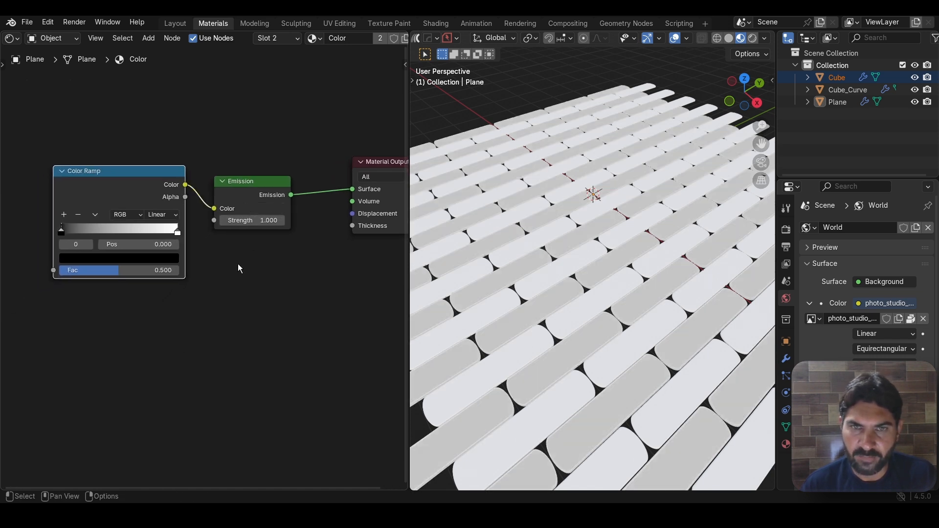
Step: Add a Wave Texture node before the Color Ramp and connect its Color output to the ramp's Fac input
scroll(239, 266, "down", 2)
scroll(252, 269, "left", 2)
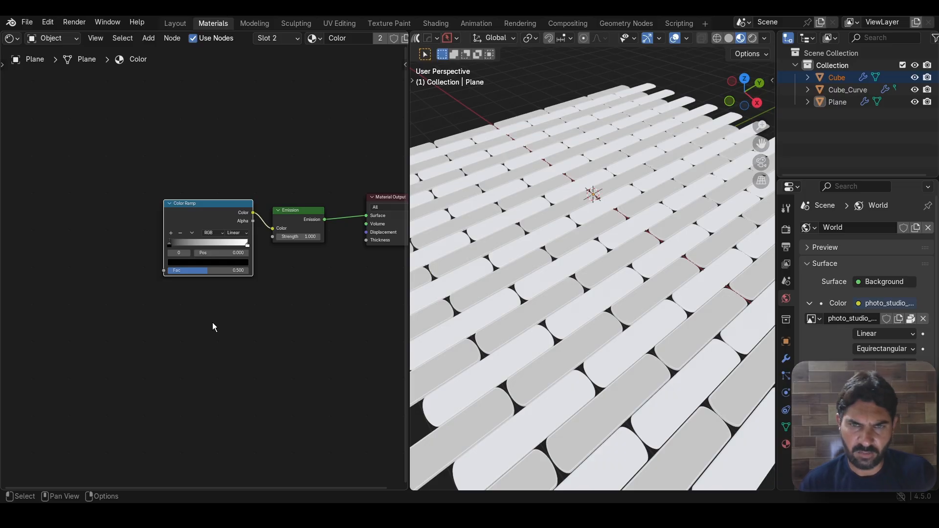
key("shift+a")
type("w")
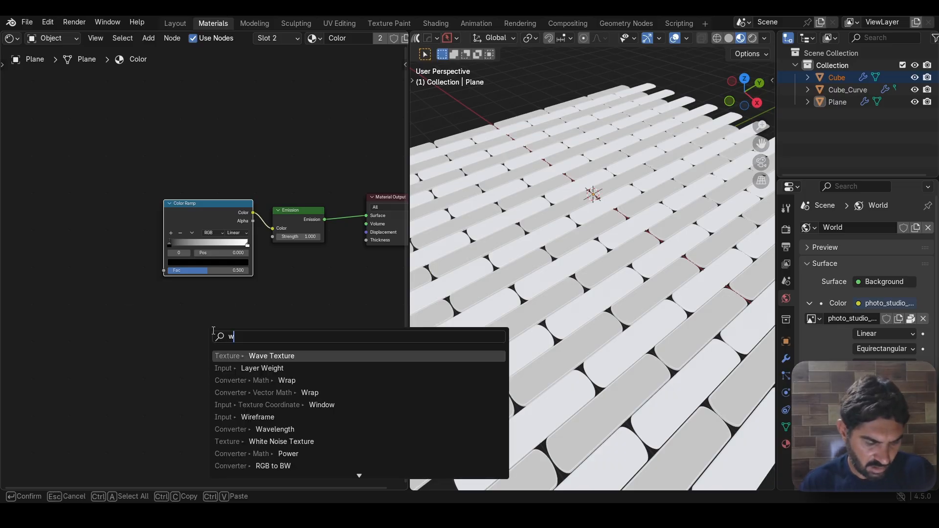
type("av")
left_click(271, 368)
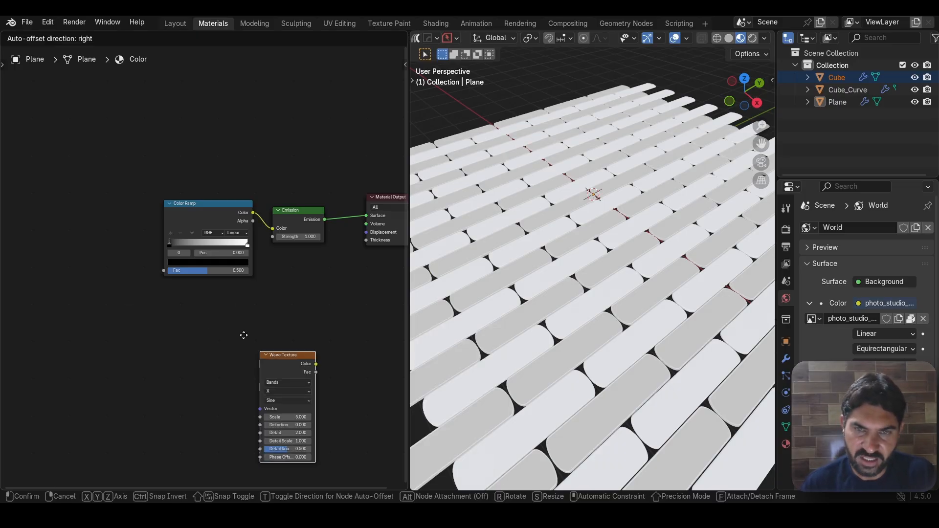
left_click(128, 242)
scroll(127, 242, "up", 2)
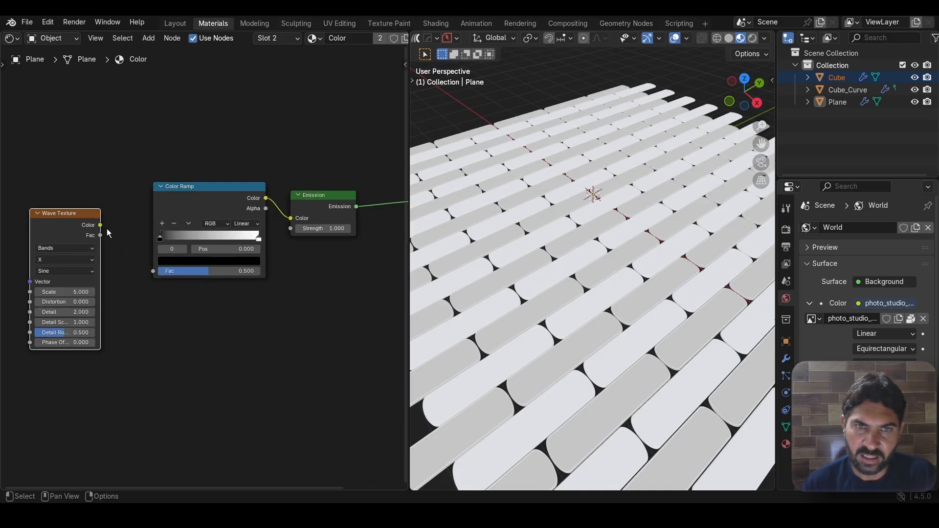
left_click_drag(102, 229, 146, 275)
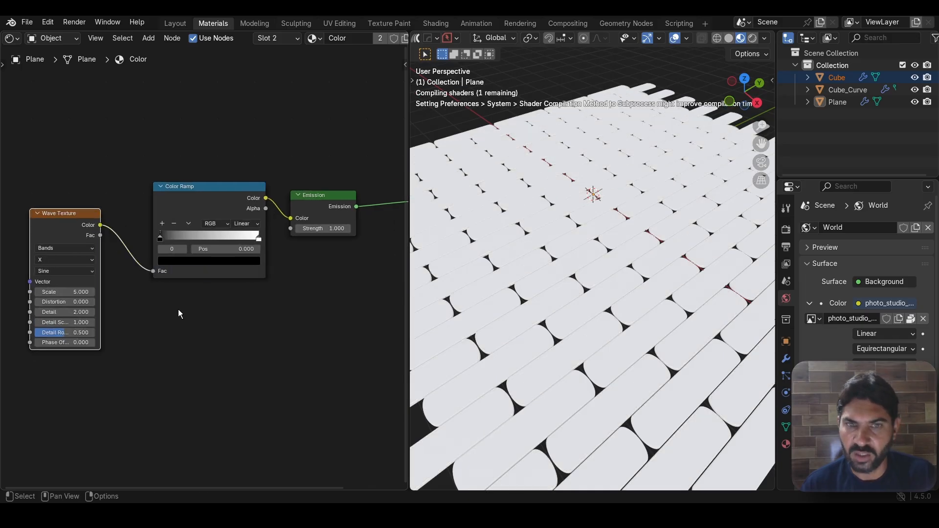
Step: Examine the wave pattern on the tiles up close and across the whole plane
scroll(181, 327, "down", 2)
middle_click_drag(180, 327, 252, 310)
scroll(551, 320, "up", 5)
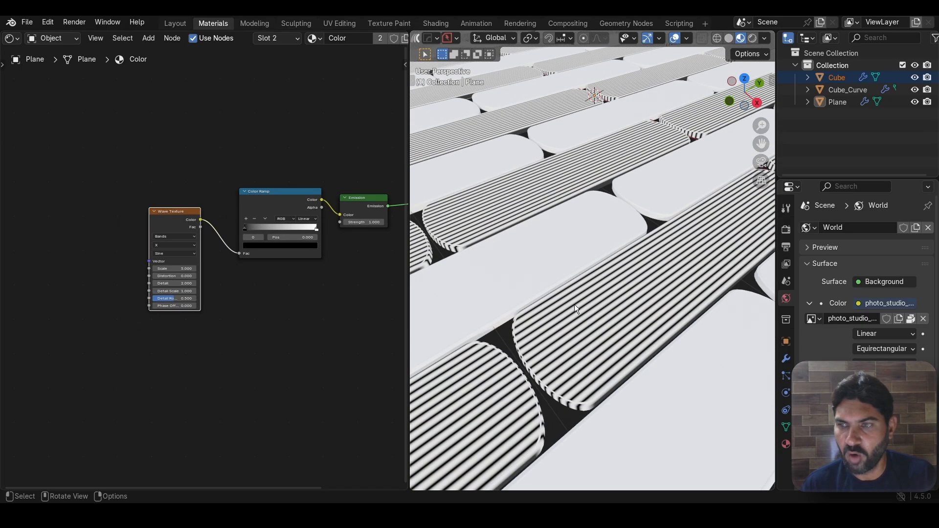
scroll(267, 312, "up", 2)
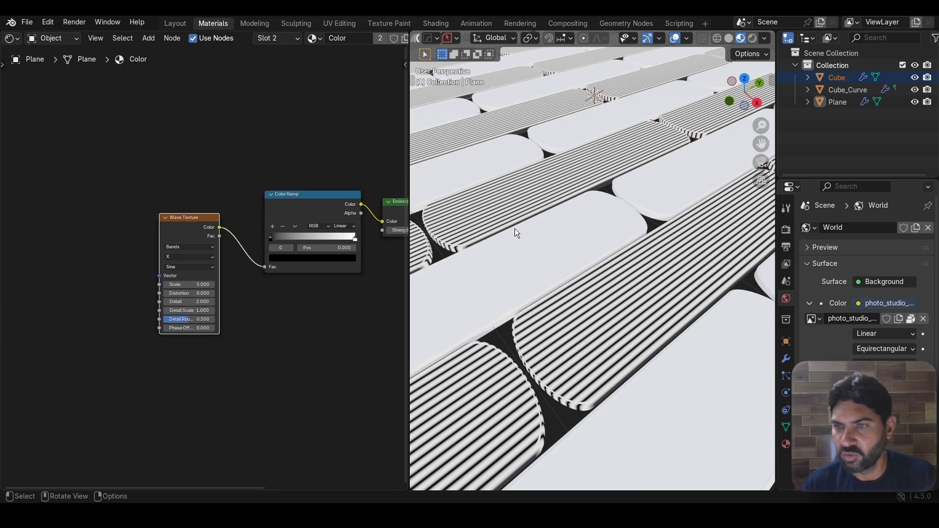
scroll(557, 279, "down", 7)
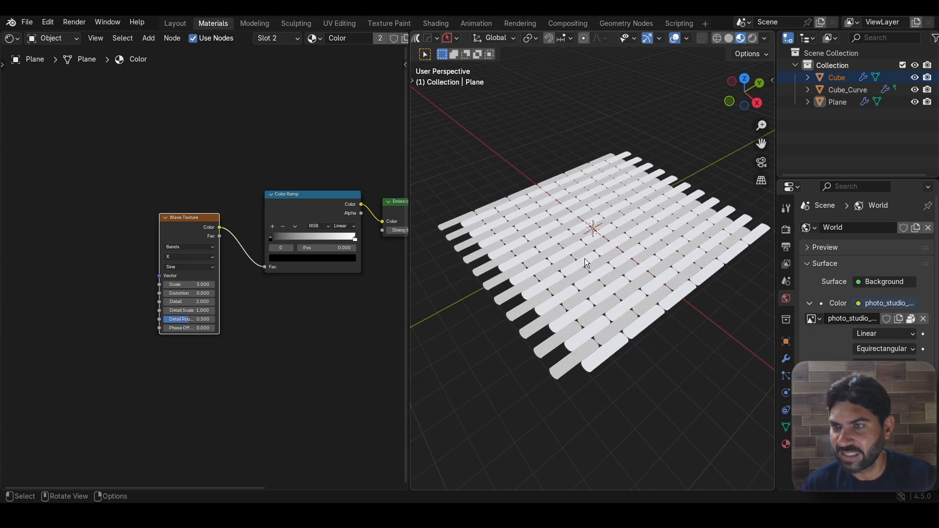
scroll(614, 237, "up", 4)
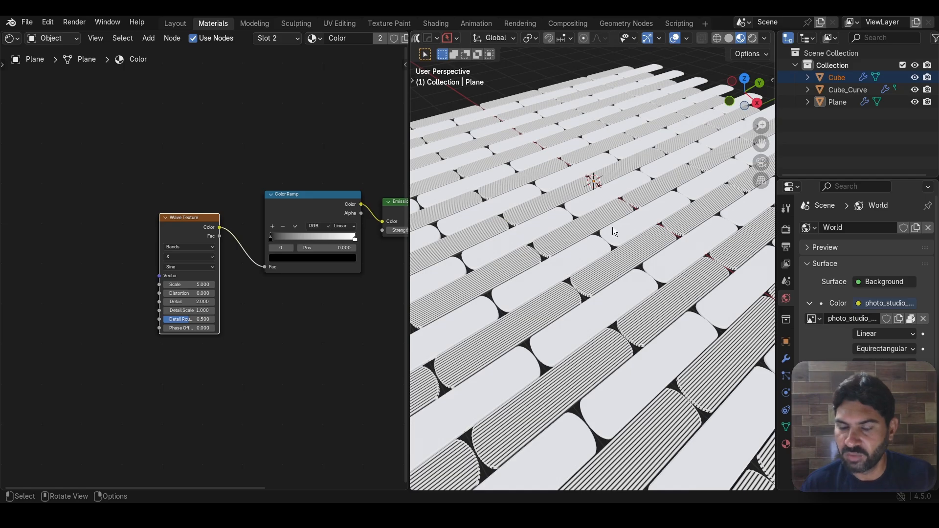
scroll(324, 338, "up", 2)
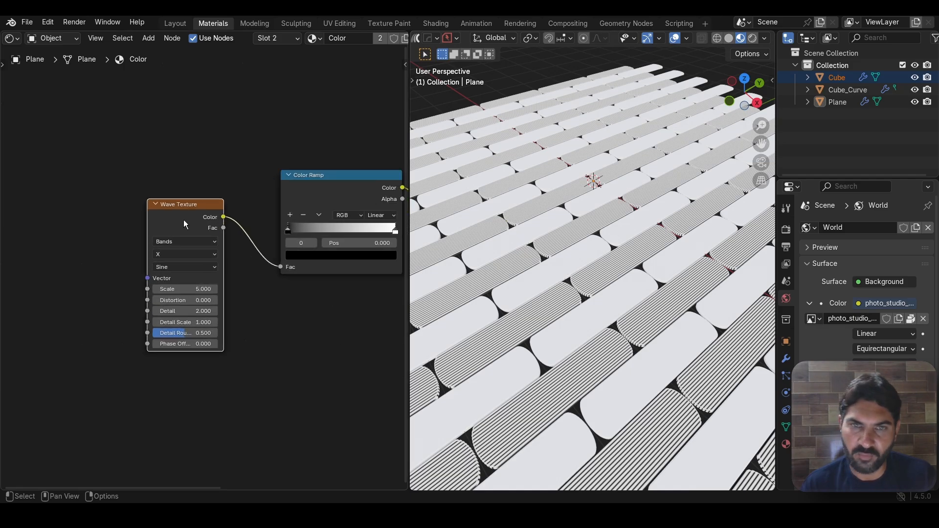
scroll(292, 352, "down", 2)
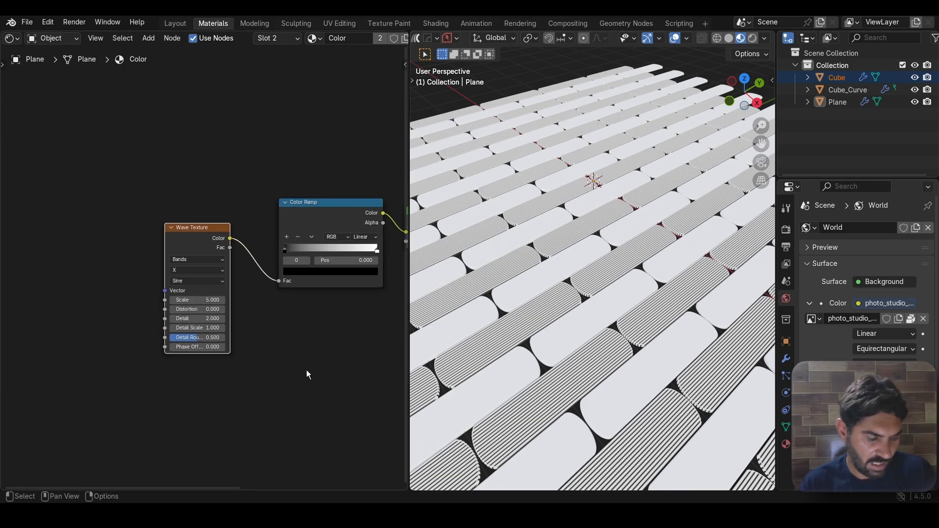
Step: Add Texture Coordinate and Mapping nodes to the Wave Texture and feed the Mapping vector from the Object output
key("ctrl+t")
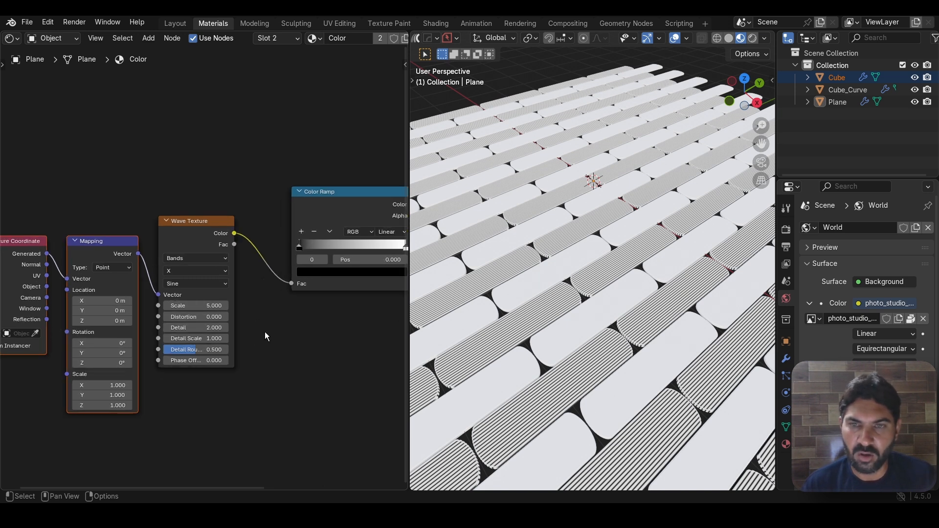
middle_click_drag(266, 339, 270, 283)
scroll(270, 286, "up", 2)
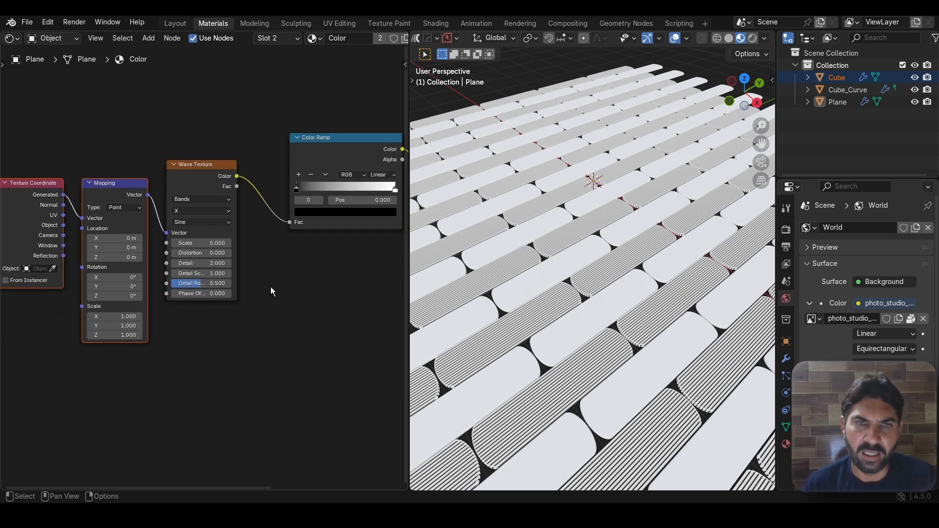
left_click_drag(52, 222, 64, 221)
scroll(172, 331, "up", 2)
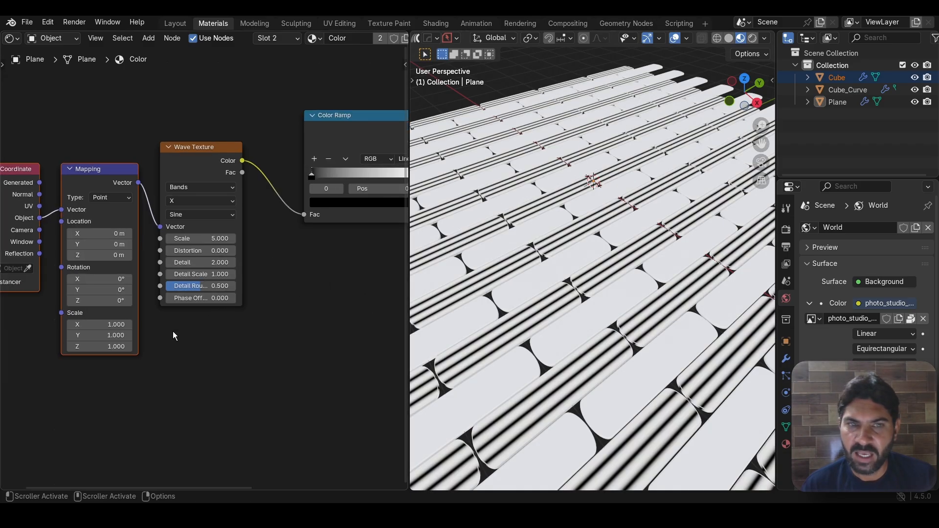
Step: Set the Mapping node's Z rotation to 90°
left_click(107, 304)
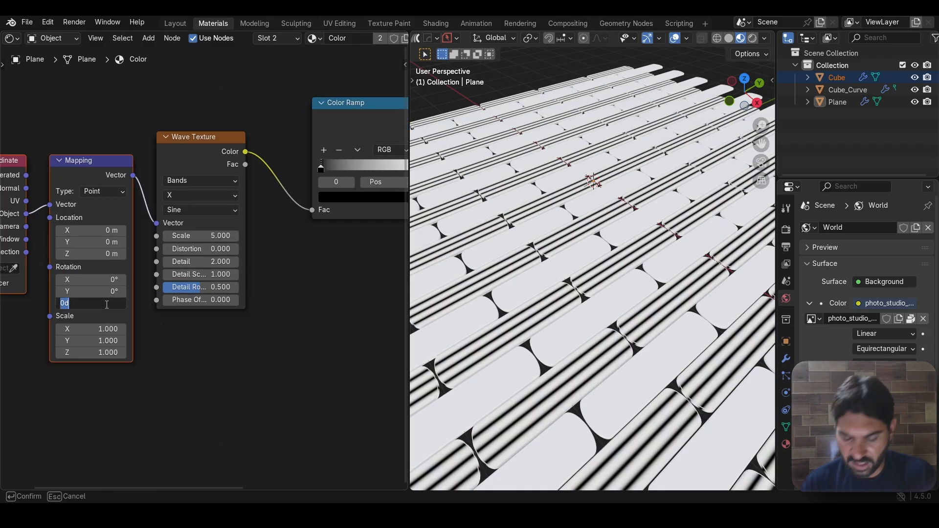
type("90")
key("Return")
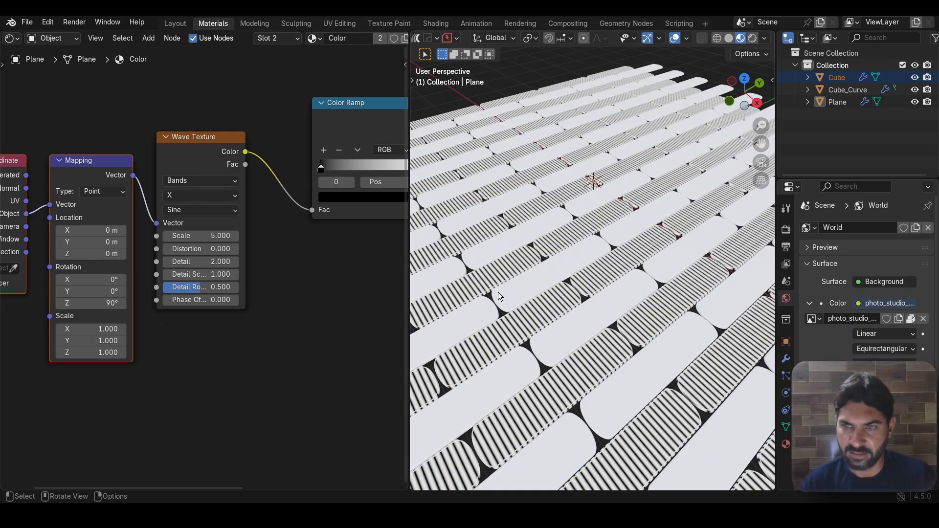
Step: Try shifting the Wave Texture's Phase Offset, and reset it to 0
scroll(225, 390, "up", 3)
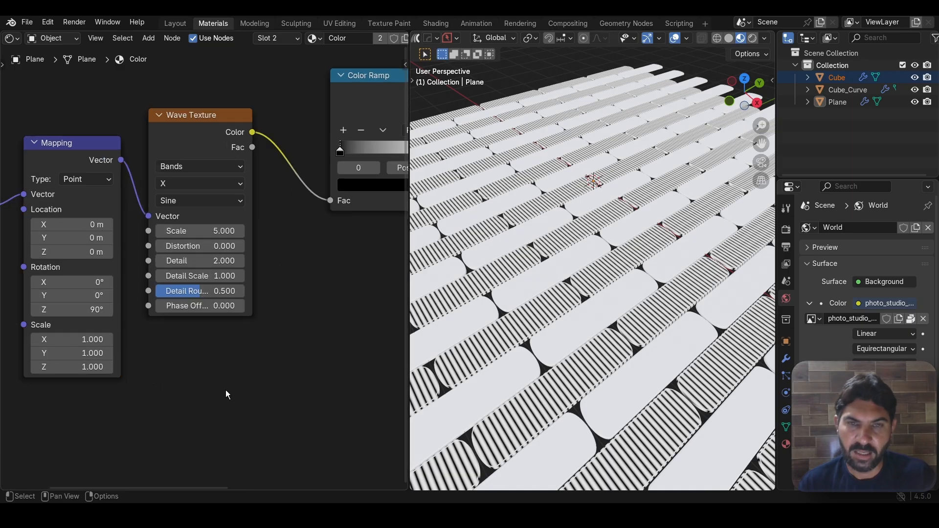
mouse_move(201, 308)
left_mouse_down()
mouse_move(254, 309)
mouse_move(199, 312)
left_mouse_up()
left_click(198, 311)
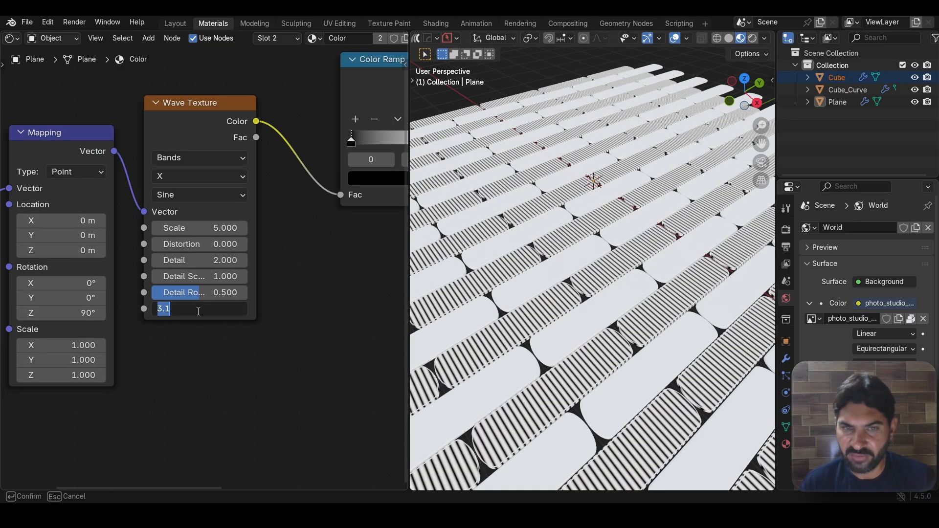
type("0")
key("Return")
scroll(231, 401, "down", 4)
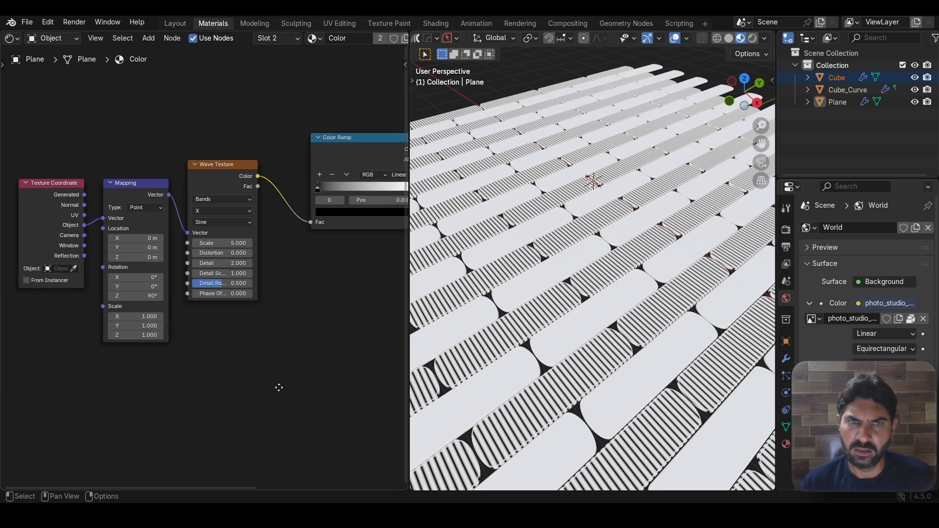
Step: Move the Texture Coordinate and Mapping nodes together up and away from the Wave Texture node
left_click_drag(48, 155, 92, 151)
scroll(228, 368, "up", 2)
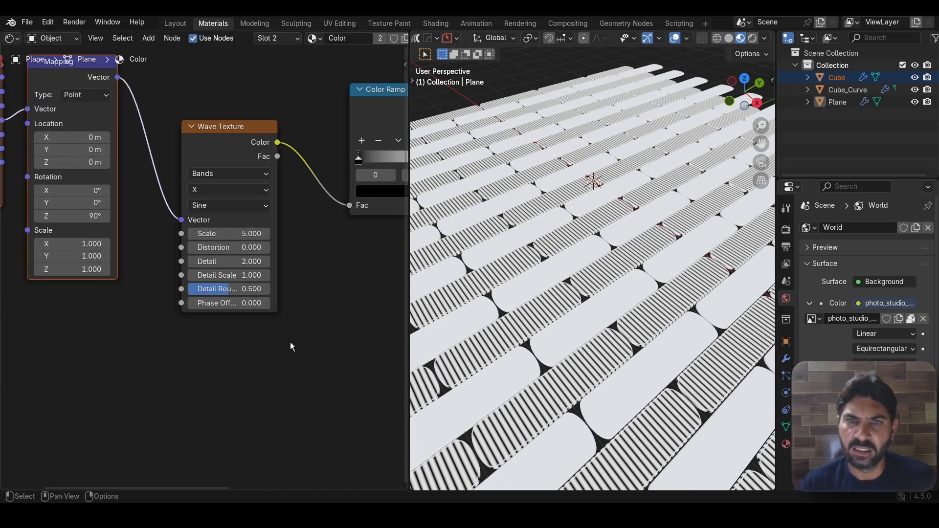
scroll(298, 342, "down", 1)
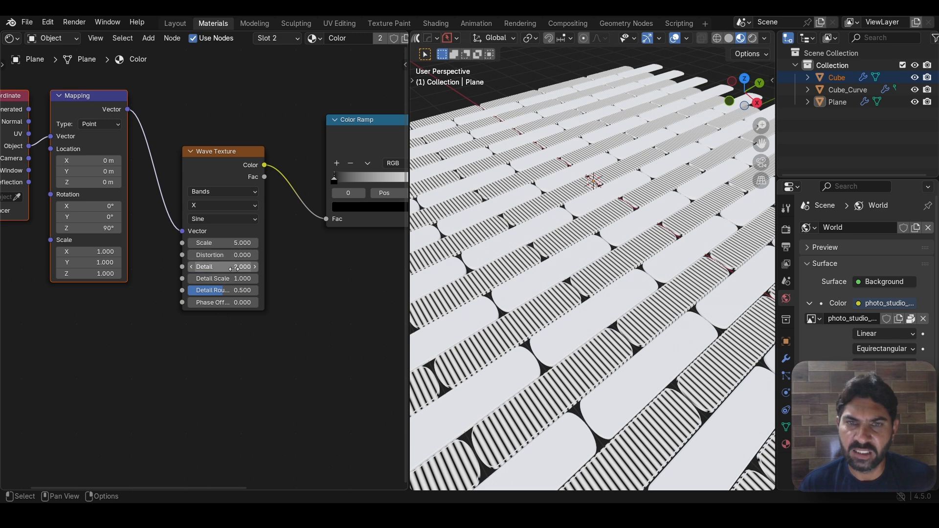
Step: Set the Wave Texture's Detail to 0 and its Scale to 0.220
left_click_drag(237, 245, 165, 244)
left_click(237, 243)
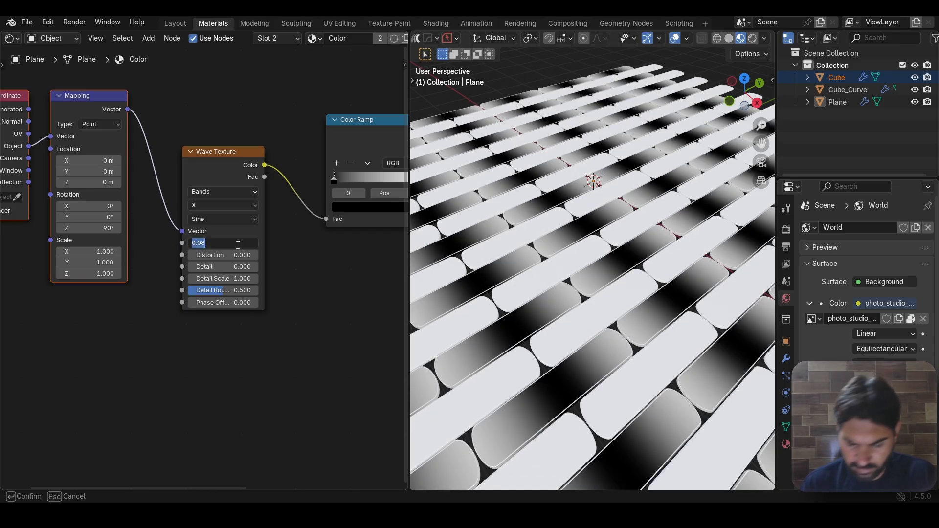
key("BackSpace")
type(".220")
key("Return")
scroll(580, 318, "up", 3)
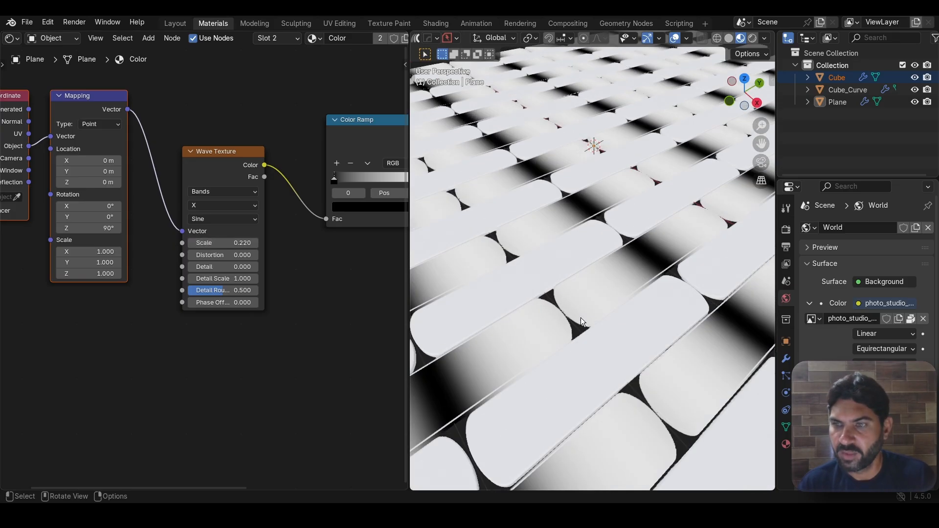
Step: Change the Color Ramp's first stop from black to a golden orange
scroll(227, 360, "down", 3)
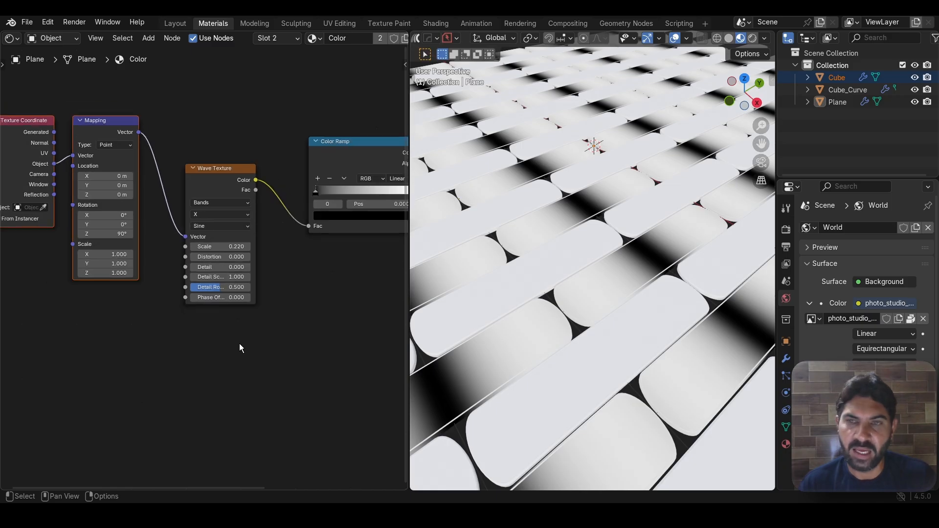
middle_click_drag(276, 337, 162, 362)
scroll(234, 254, "up", 1)
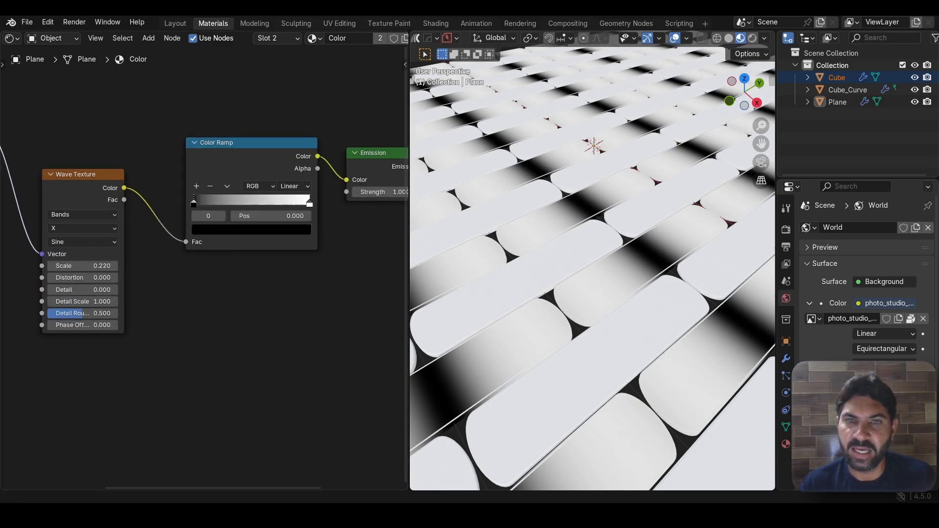
left_click(250, 230)
left_click(292, 68)
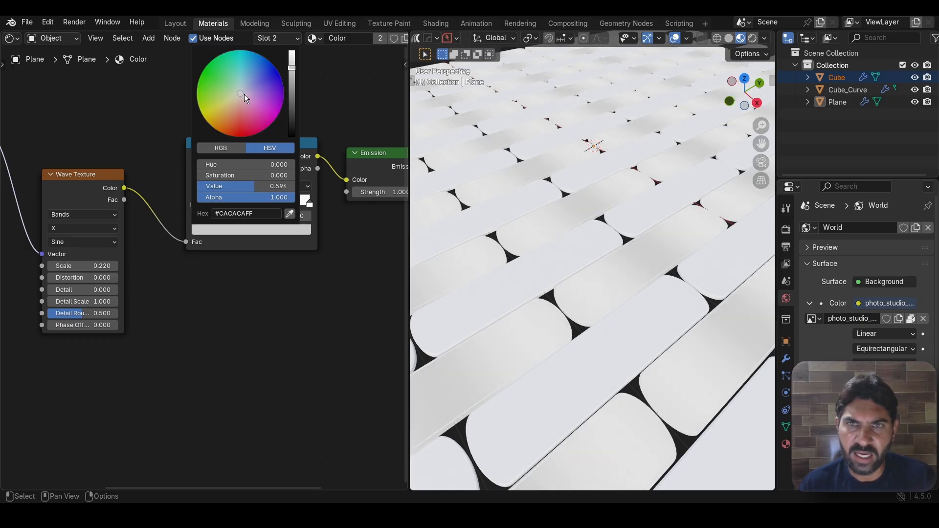
left_click_drag(243, 98, 216, 123)
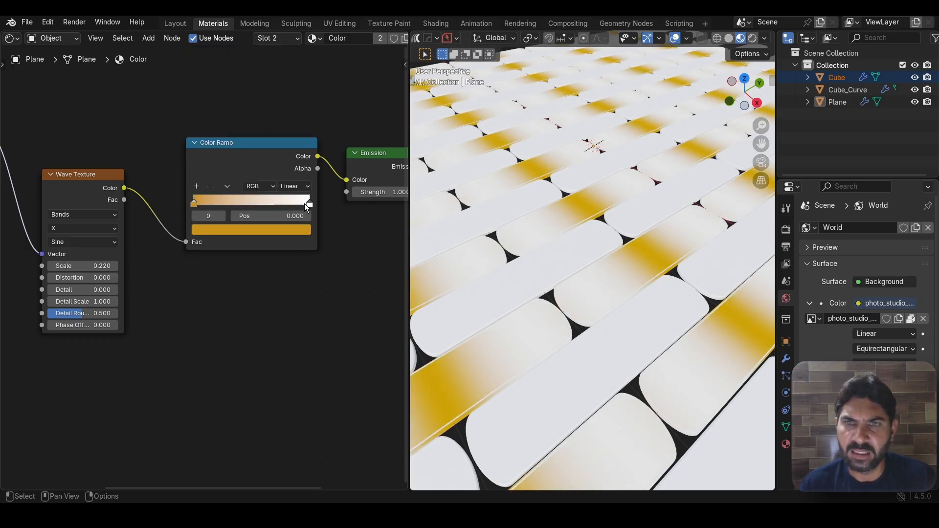
Step: Change the Color Ramp's last stop at position 1.000 to a bright pink
left_click(308, 204)
left_click(288, 230)
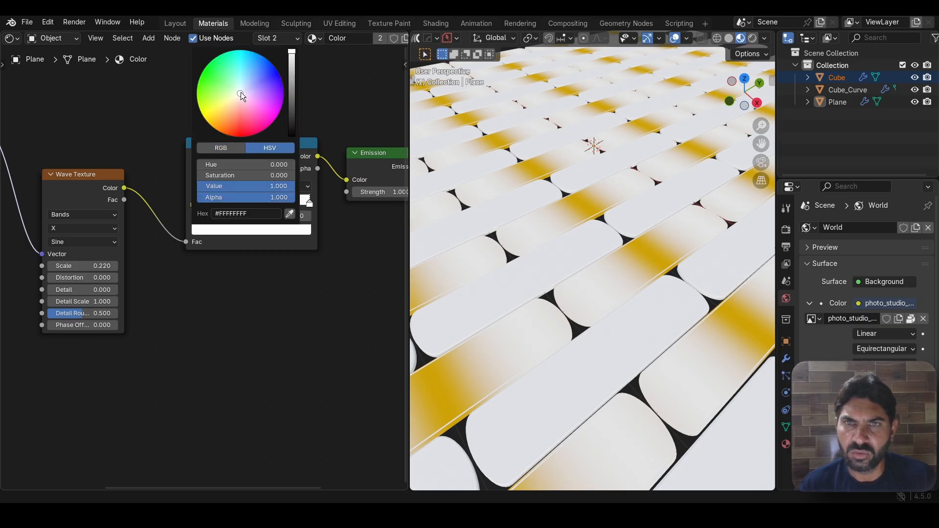
left_click_drag(241, 92, 262, 116)
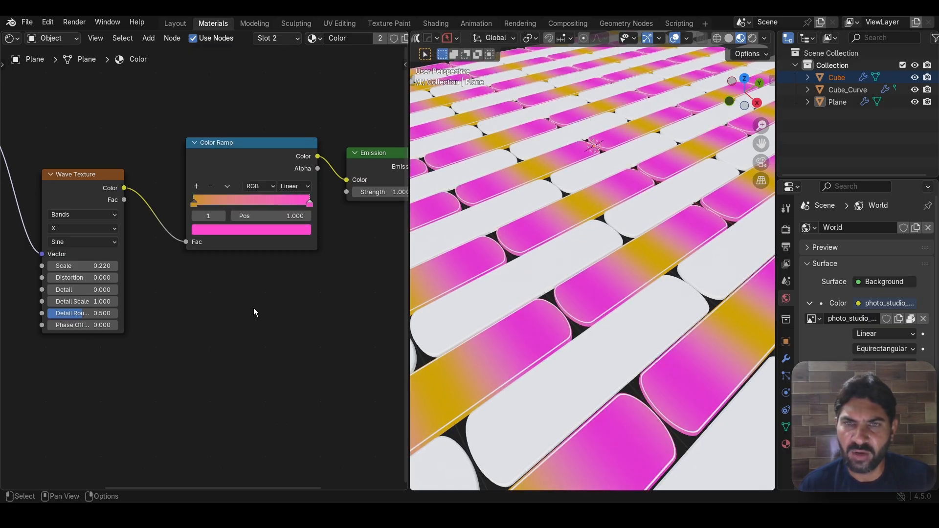
Step: Add a light grey stop at position 0.500 to the Color Ramp and move the pink stop to 0.822
left_click(197, 187)
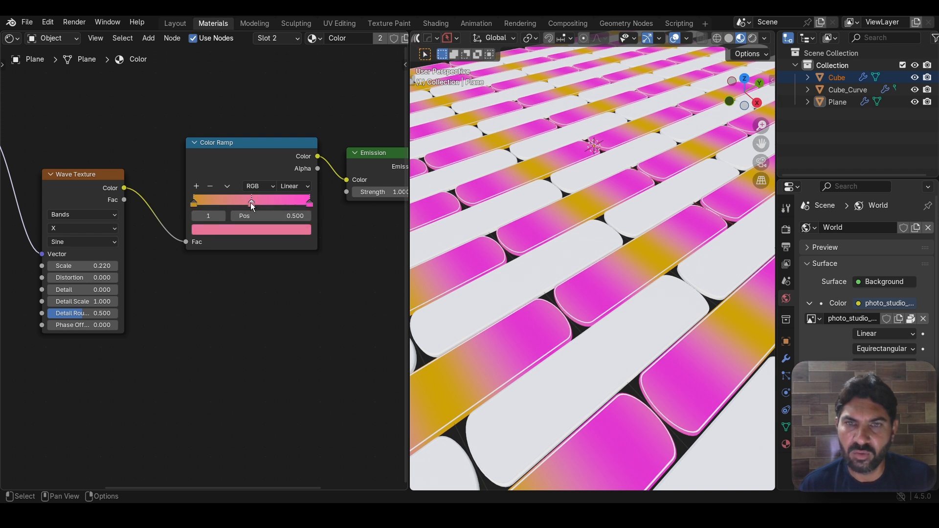
left_click(250, 228)
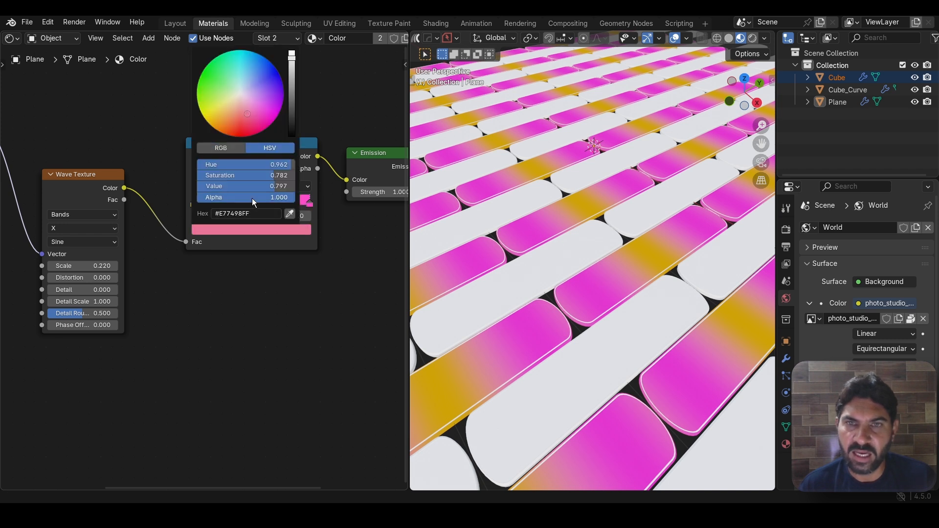
left_click(240, 93)
left_click_drag(292, 58, 292, 71)
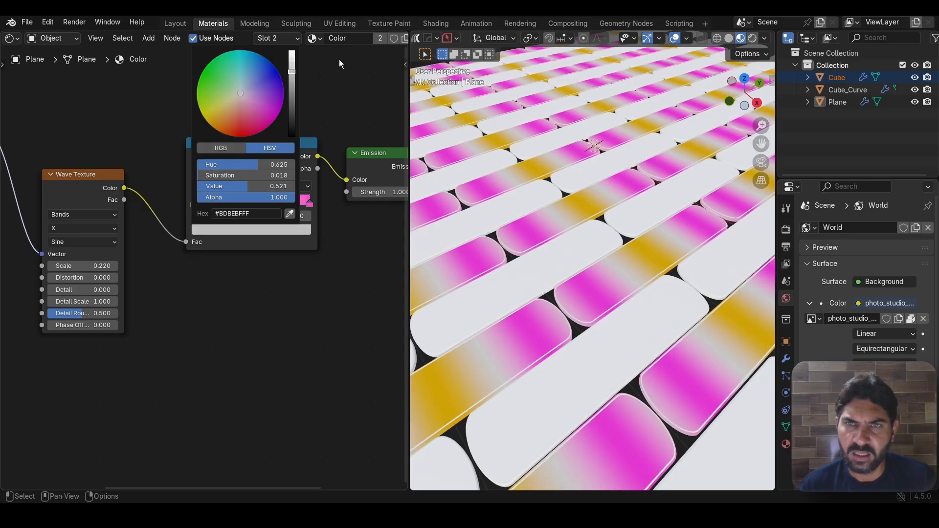
scroll(260, 300, "up", 2)
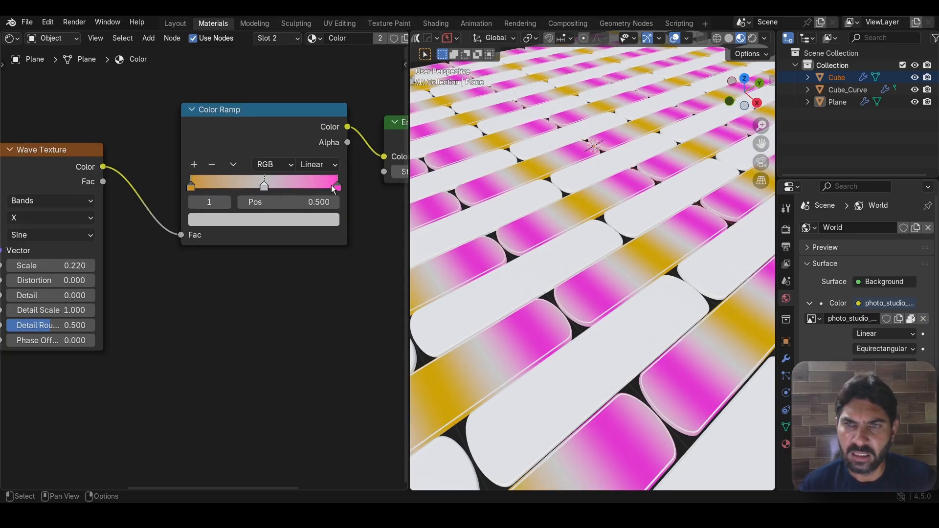
left_click_drag(333, 185, 311, 191)
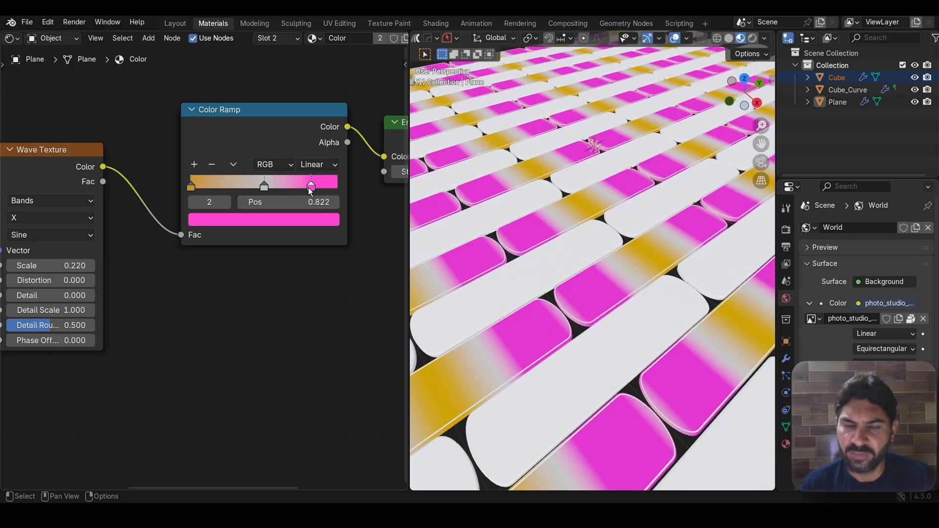
Step: Add an Attribute node in the empty area below the Mapping node
scroll(205, 279, "down", 2)
scroll(220, 274, "down", 3)
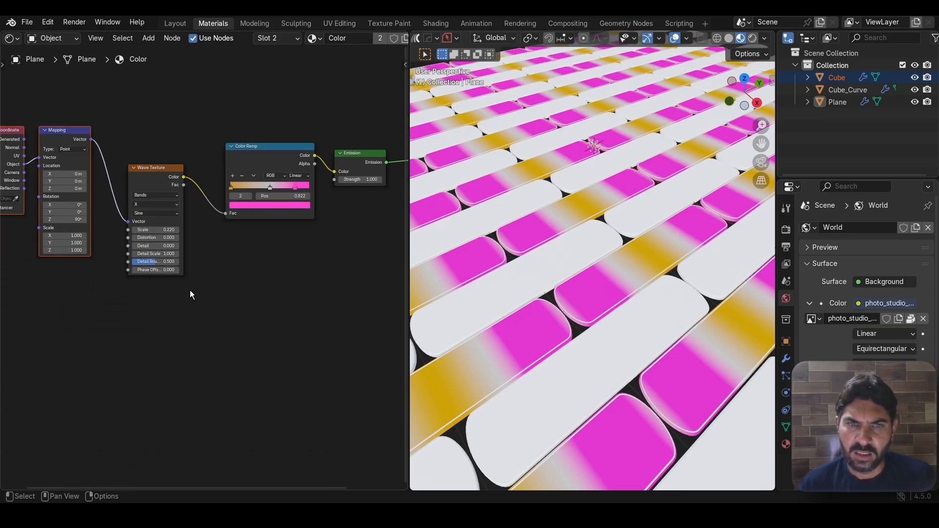
middle_click_drag(190, 290, 238, 249)
scroll(239, 250, "up", 4)
scroll(187, 265, "down", 1)
middle_click_drag(204, 285, 210, 304)
scroll(261, 281, "down", 2)
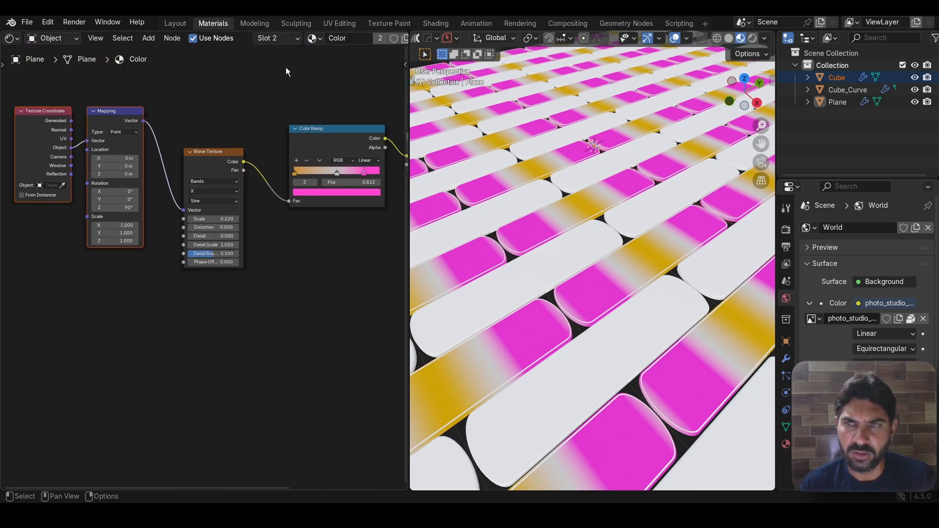
scroll(263, 270, "up", 2)
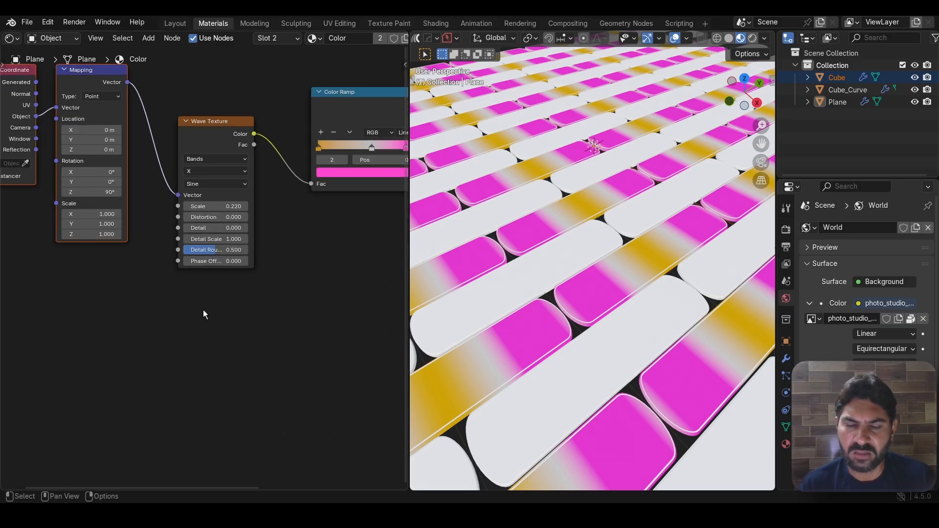
scroll(204, 310, "down", 3)
key("shift+a")
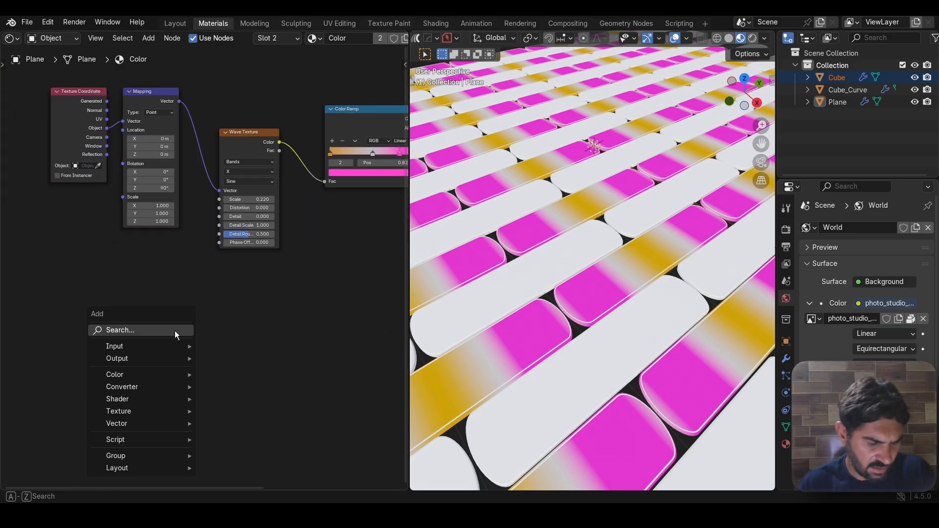
type("att")
key("Return")
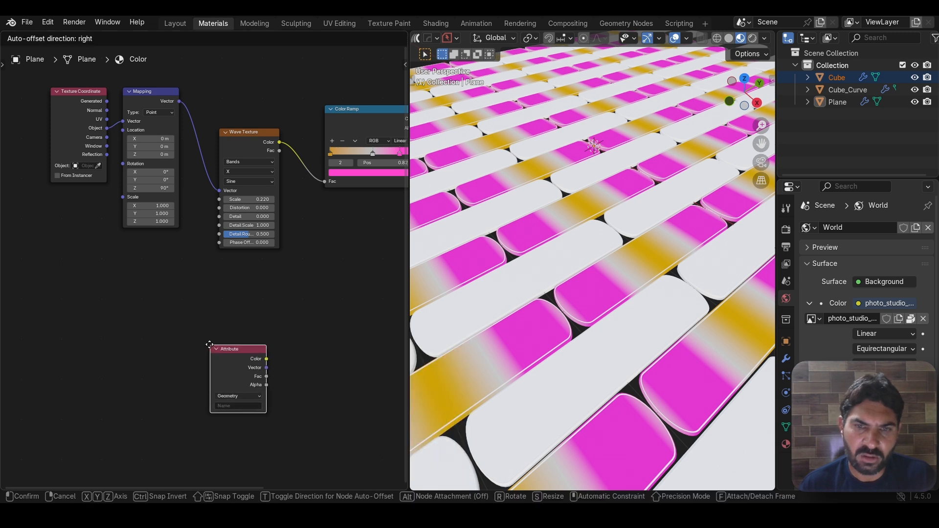
left_click(84, 291)
scroll(153, 334, "up", 2)
middle_click_drag(153, 334, 189, 276)
Step: Set the Attribute node's type to Instancer and its name to t, and shift the node slightly down and outward
left_click(136, 308)
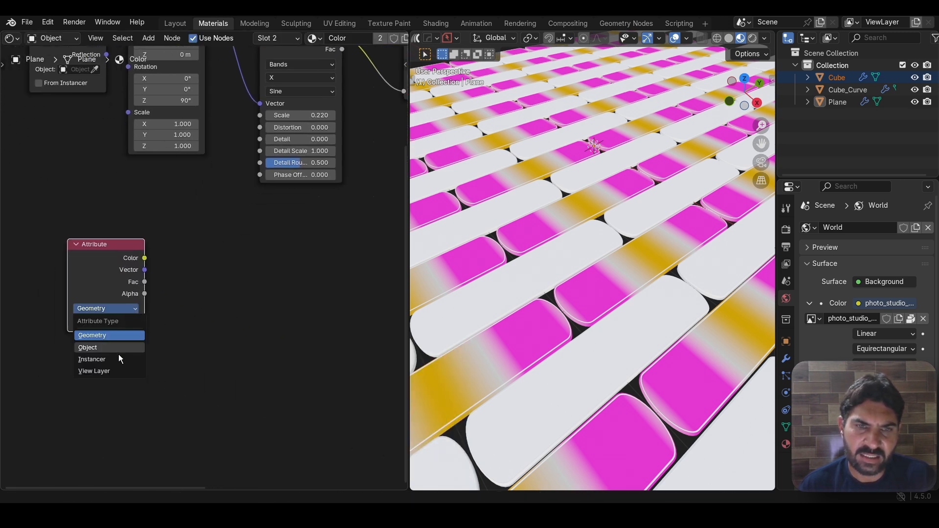
left_click(92, 359)
scroll(210, 294, "up", 1)
left_click(101, 337)
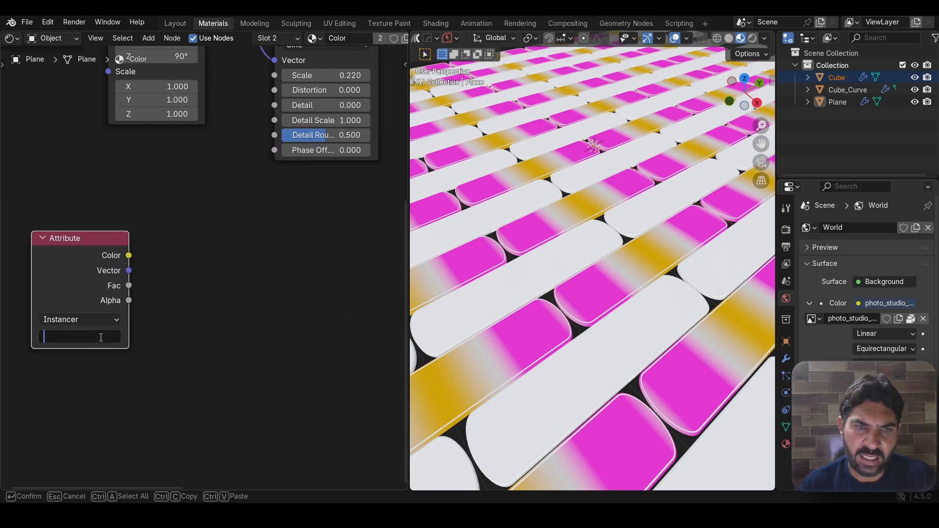
type("t")
key("Return")
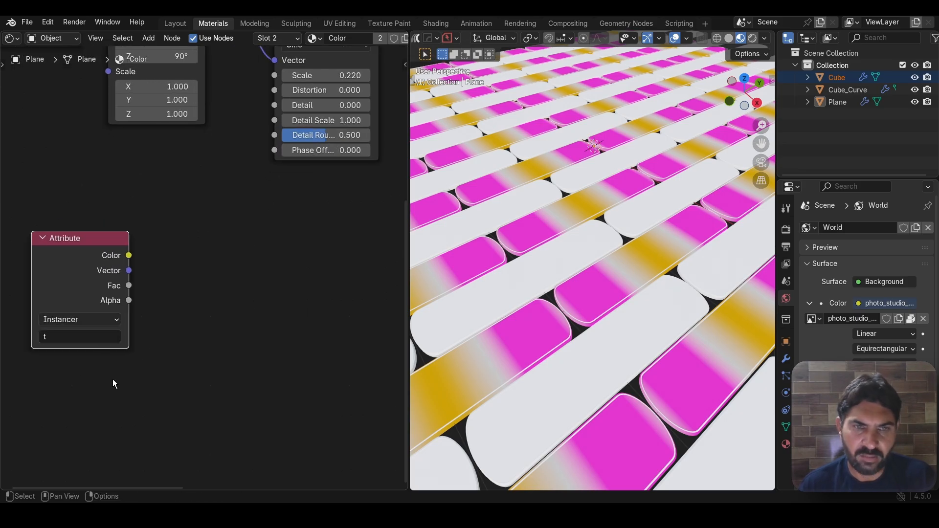
left_click_drag(90, 272, 67, 291)
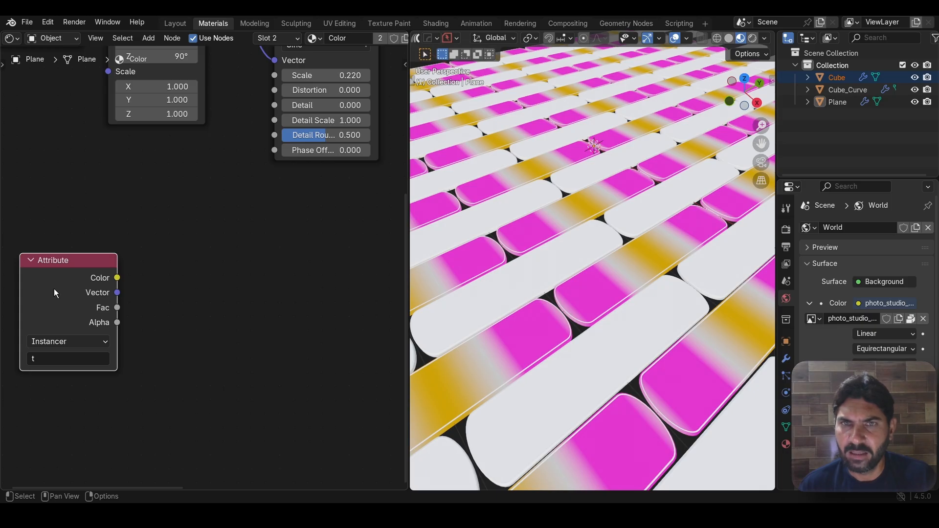
scroll(172, 291, "up", 2)
scroll(216, 276, "down", 4)
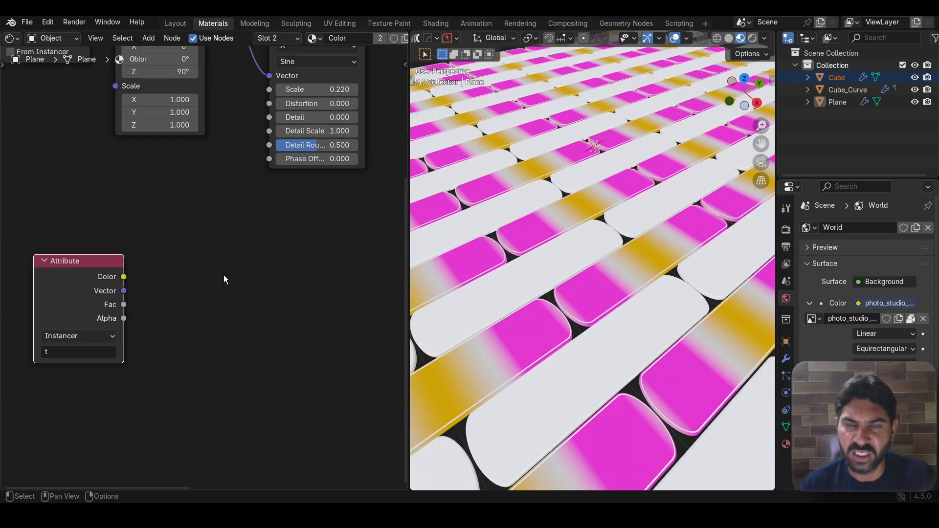
middle_click_drag(210, 287, 188, 294)
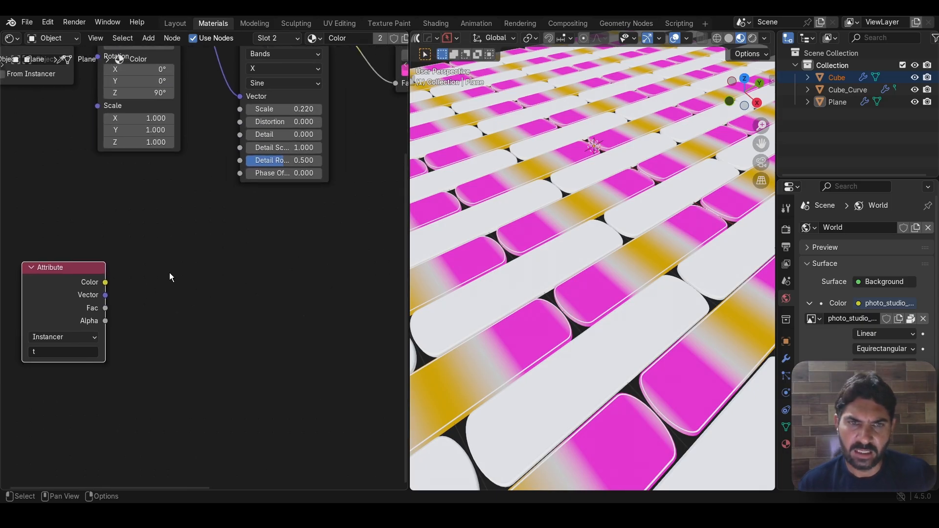
Step: Add a Math node set to Add beside the Attribute node, below the Wave Texture
left_click(181, 305)
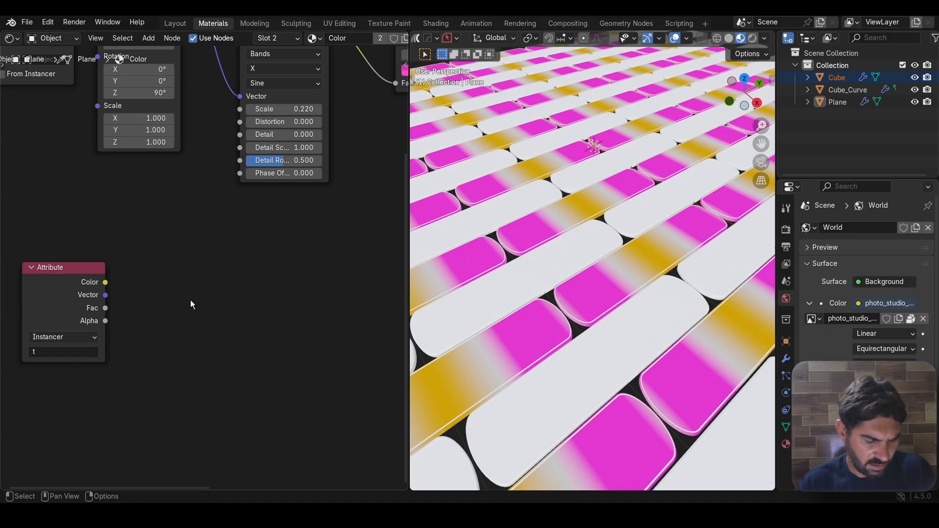
key("shift+a")
type("mat")
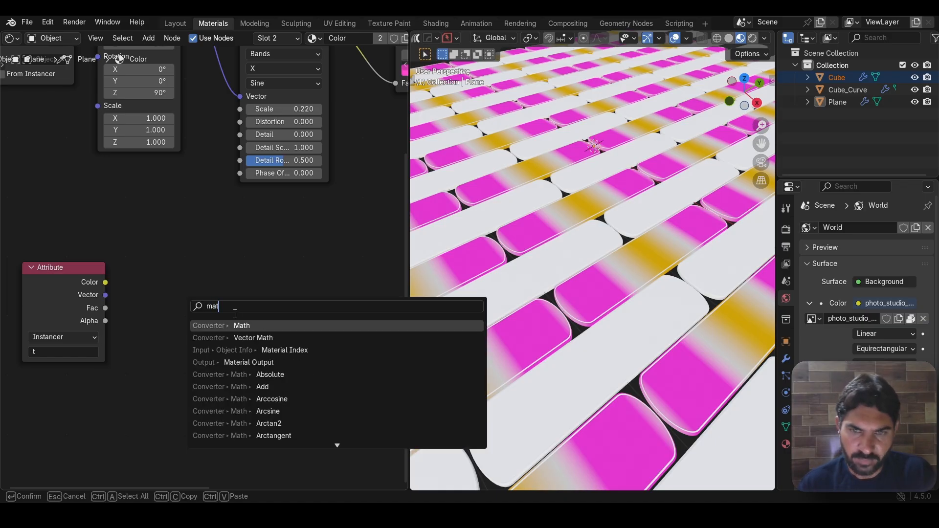
left_click(246, 323)
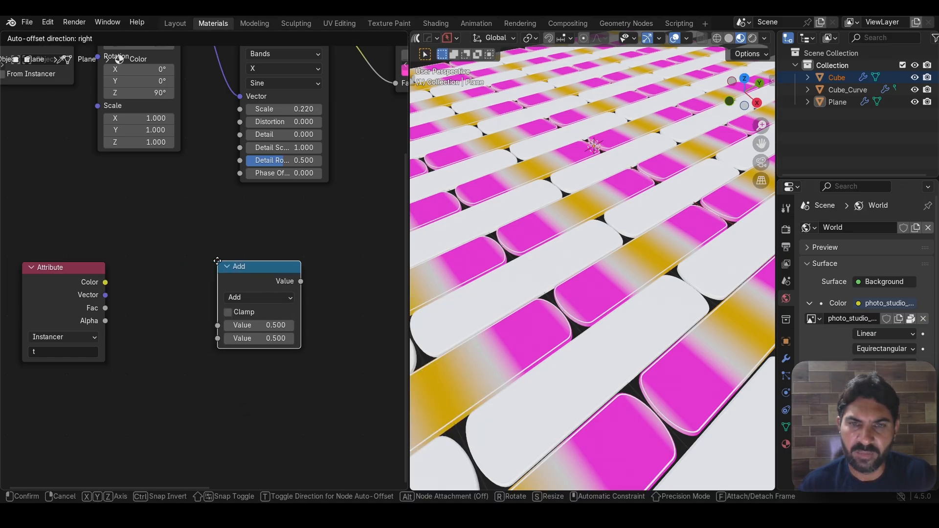
left_click(236, 273)
Step: Duplicate the Add node, place the copy between Attribute and Add, and change its operation to Multiply
key("shift+d")
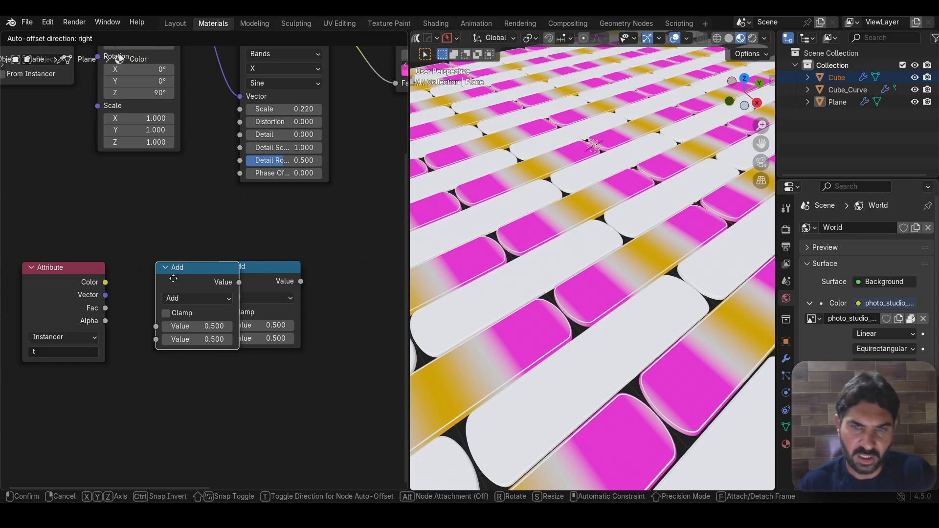
left_click(150, 283)
left_click(152, 298)
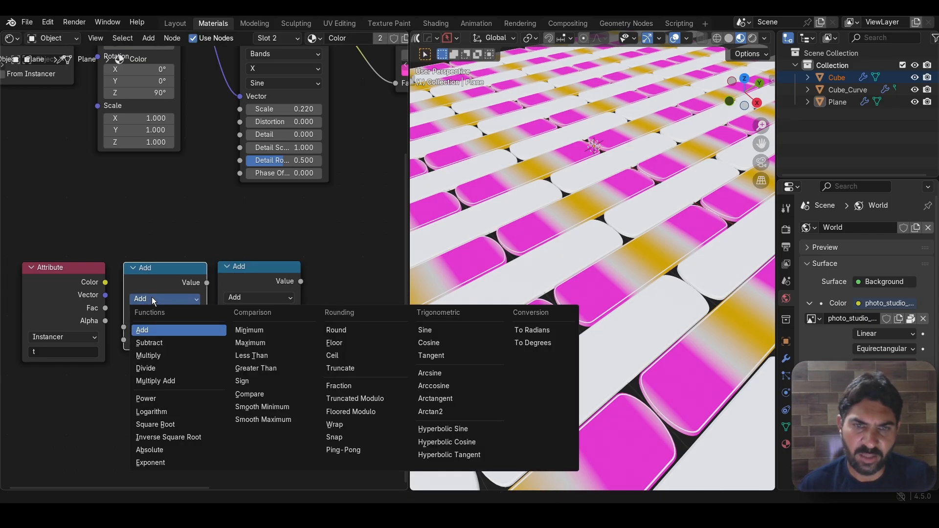
left_click(152, 351)
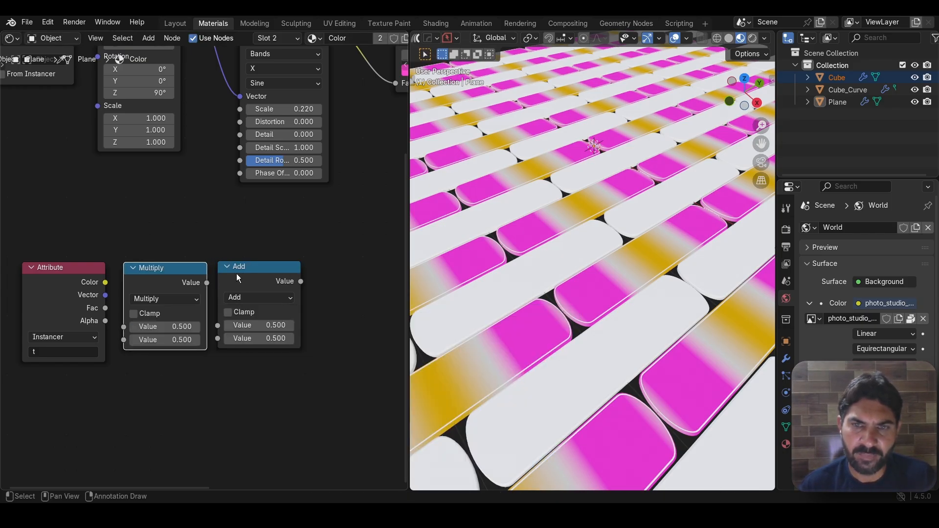
Step: Chain the Attribute's Fac through the Multiply and Add nodes into the Wave Texture's Phase Offset
left_click_drag(301, 281, 234, 174)
left_click_drag(207, 283, 217, 325)
left_click_drag(168, 287, 169, 287)
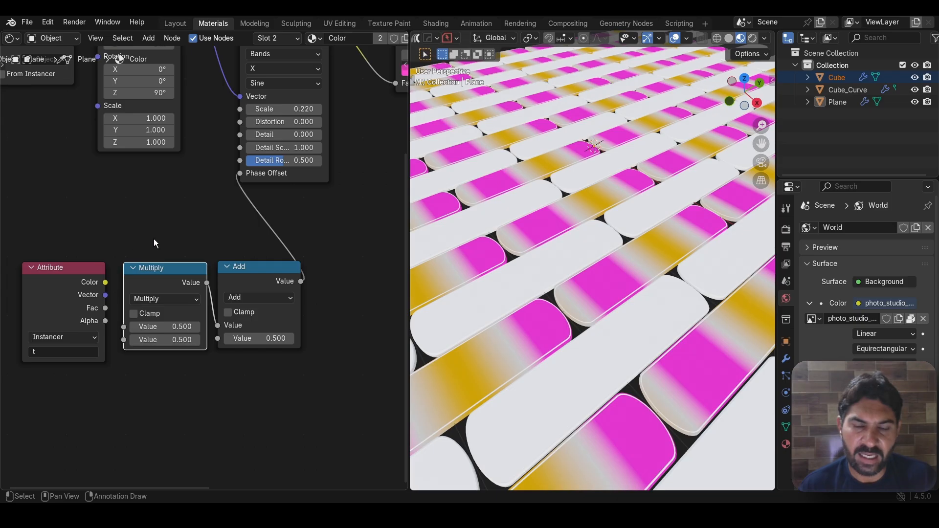
middle_click_drag(156, 243, 157, 199)
scroll(135, 217, "up", 1)
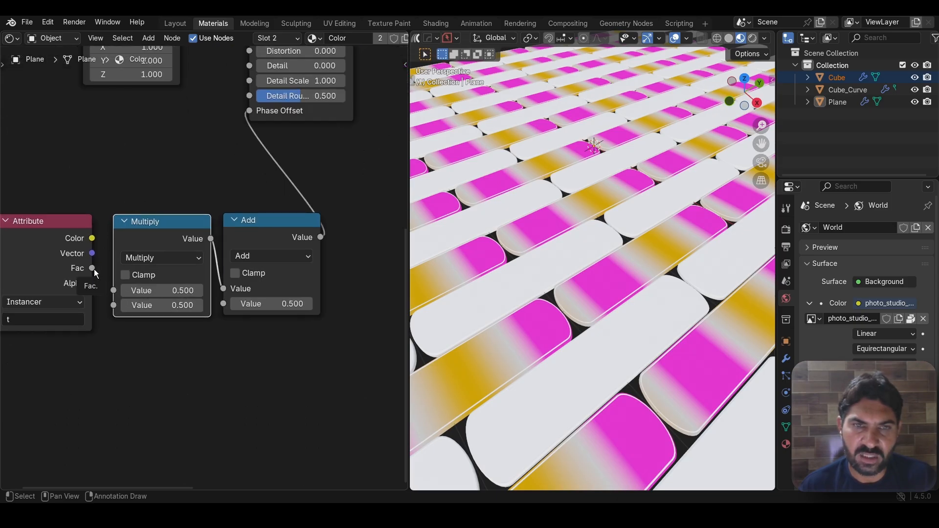
left_click_drag(93, 269, 113, 291)
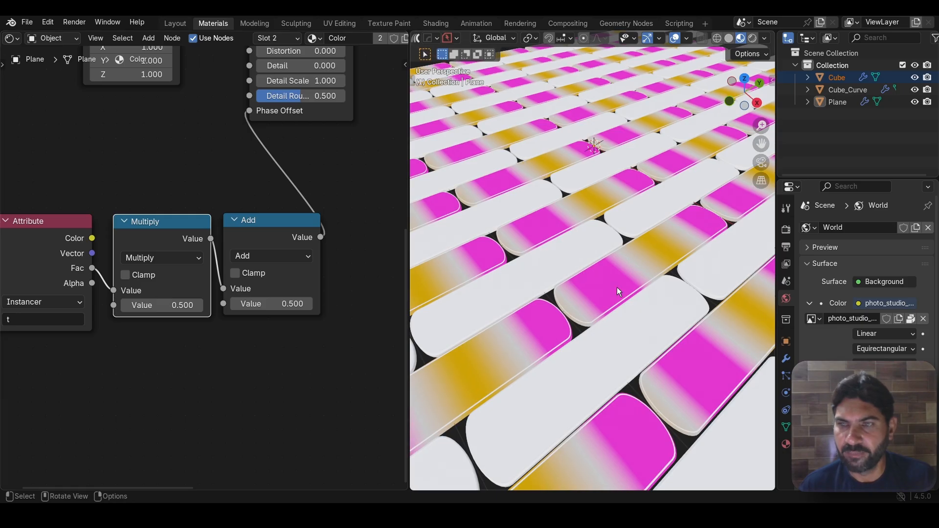
Step: Try a second value of 3.300 in the Add node to shift the color bands along the tiles
scroll(617, 286, "up", 6)
scroll(578, 248, "down", 5)
scroll(574, 246, "down", 5)
scroll(592, 270, "down", 2)
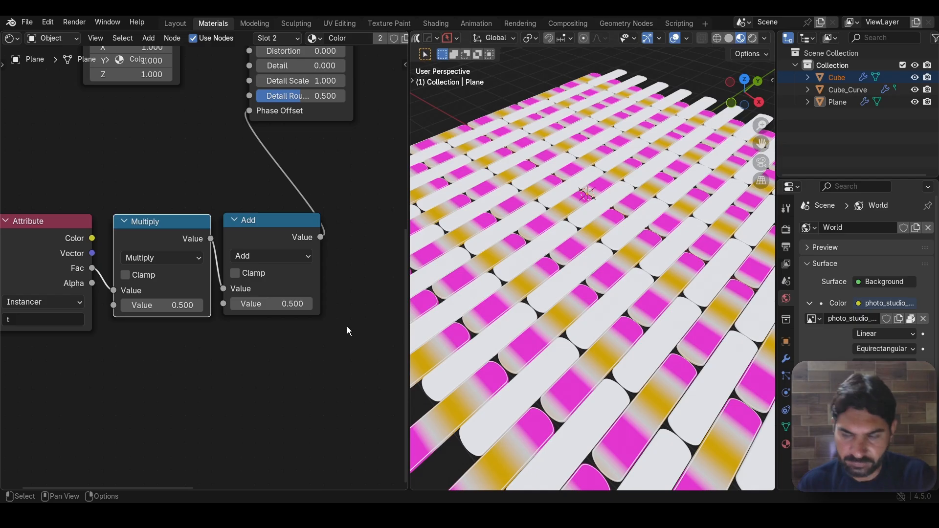
scroll(271, 332, "up", 1)
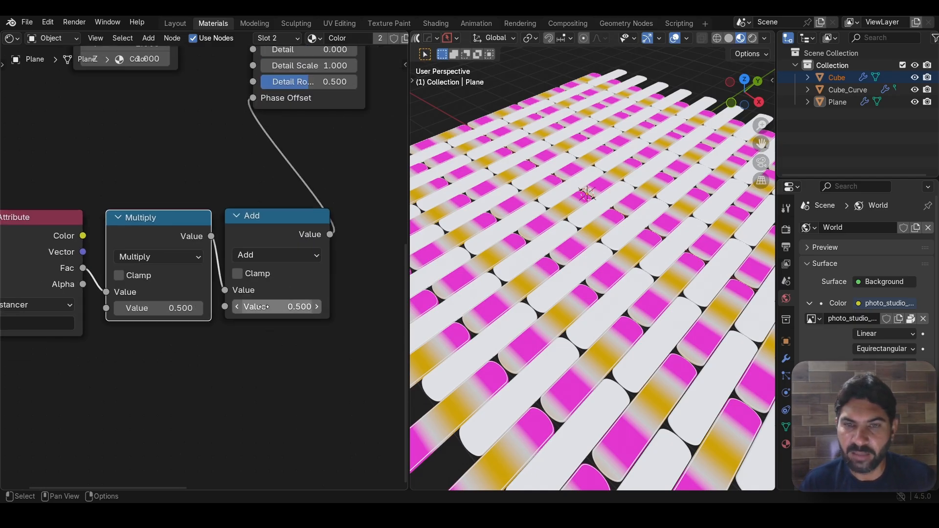
left_click_drag(263, 306, 331, 307)
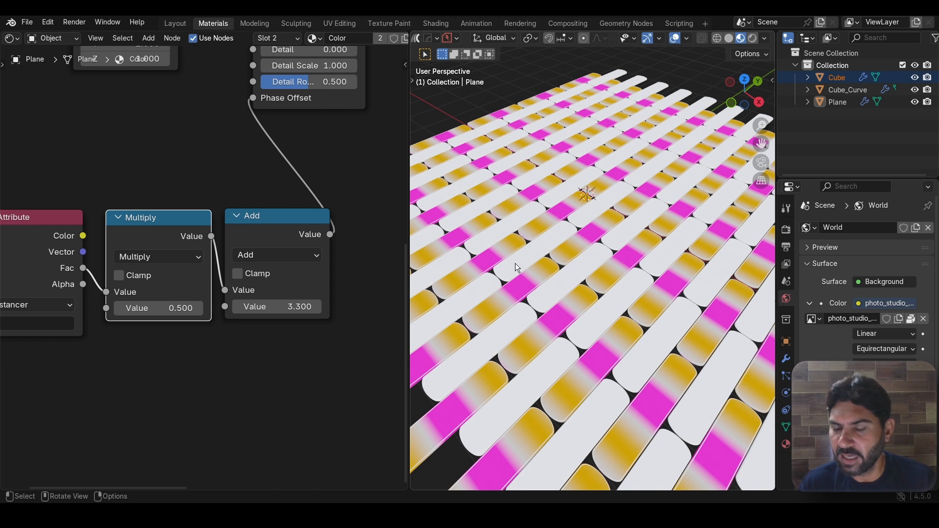
Step: Set the Multiply node's second value to 10.300 and the Add node's second value to 0
scroll(515, 264, "down", 2)
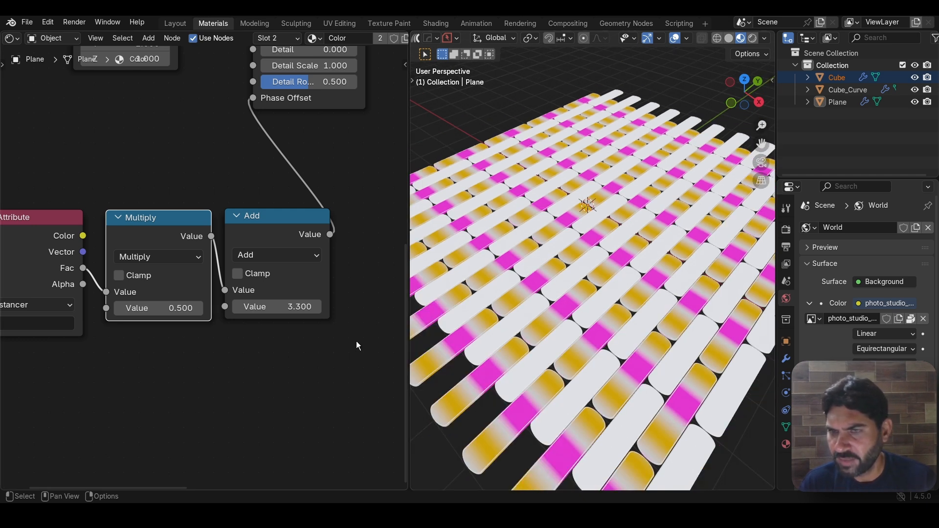
left_click_drag(171, 308, 314, 307)
left_click(277, 307)
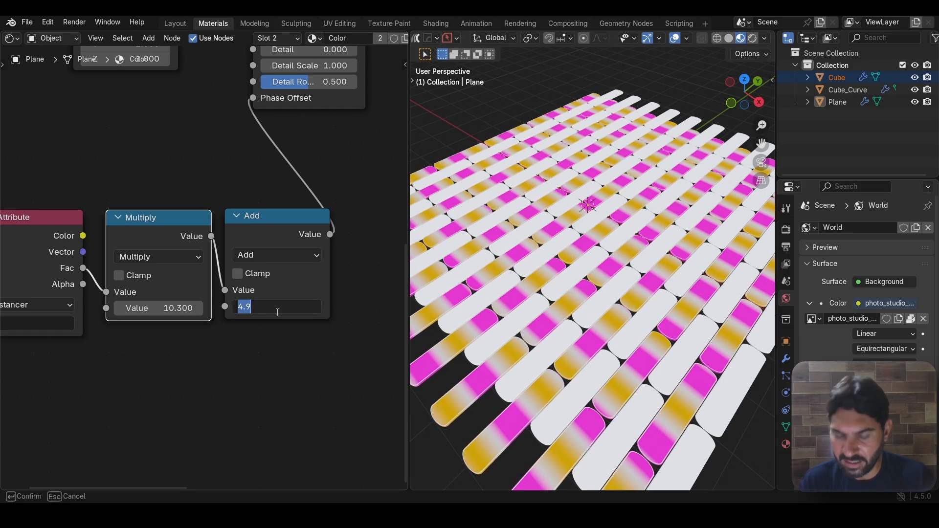
type("0")
key("Return")
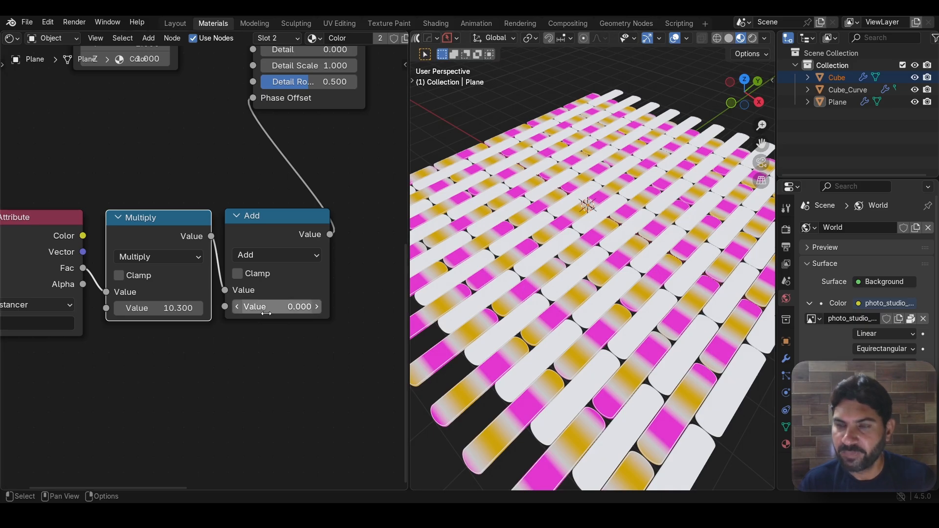
Step: Switch the shader node graph to the Glass material in slot 3
scroll(183, 155, "down", 4)
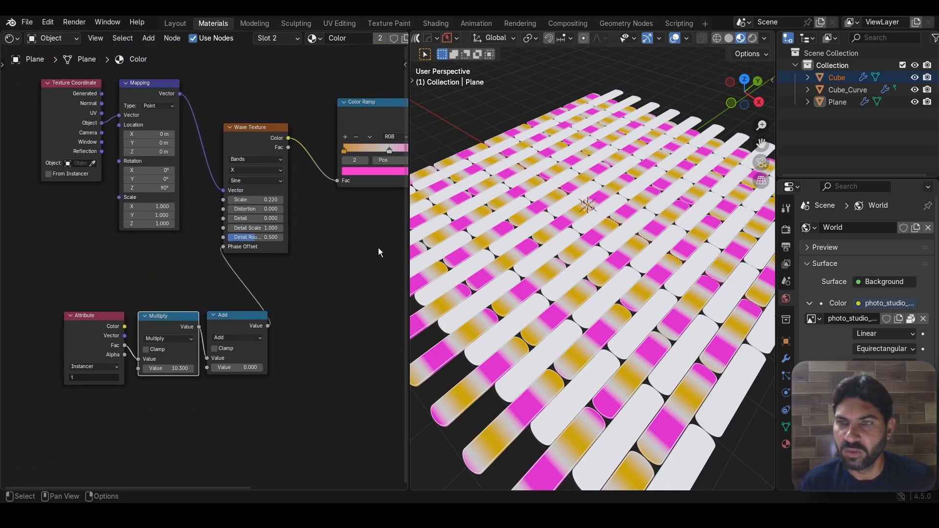
scroll(504, 258, "up", 5)
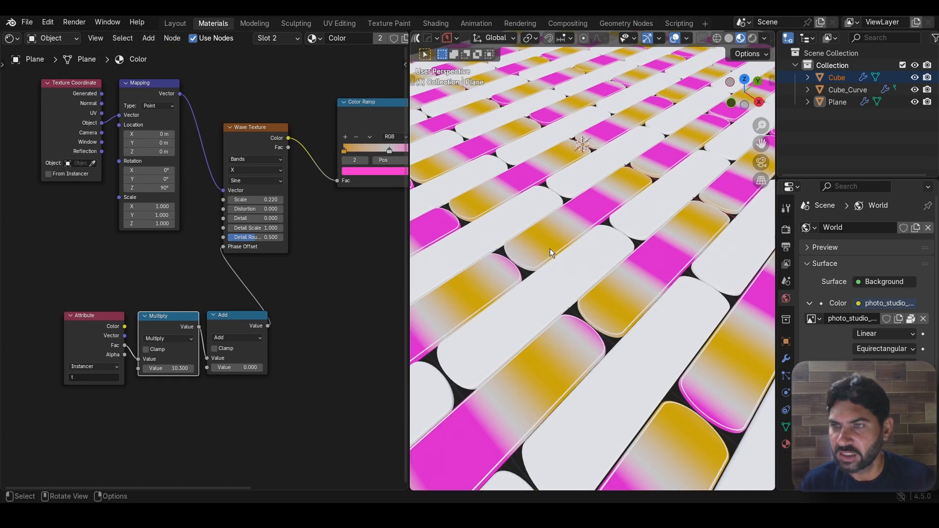
scroll(332, 255, "down", 3)
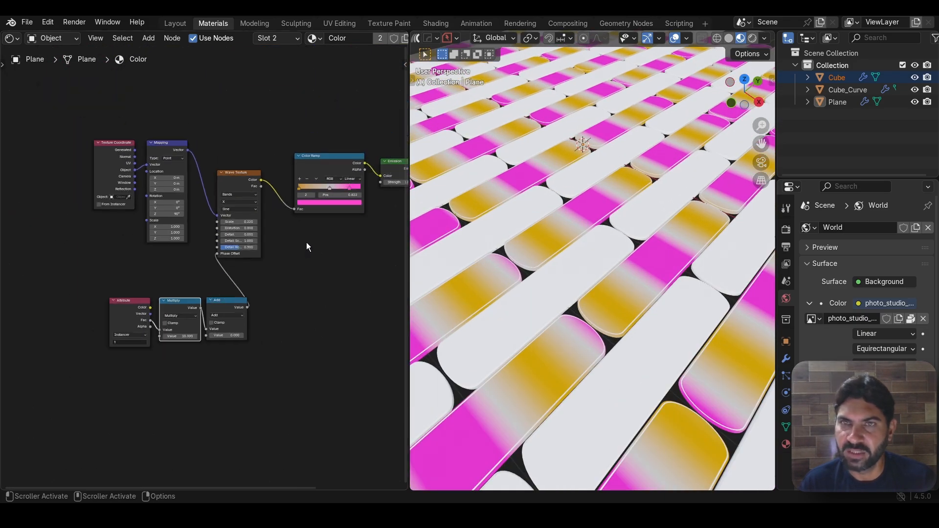
left_click(284, 37)
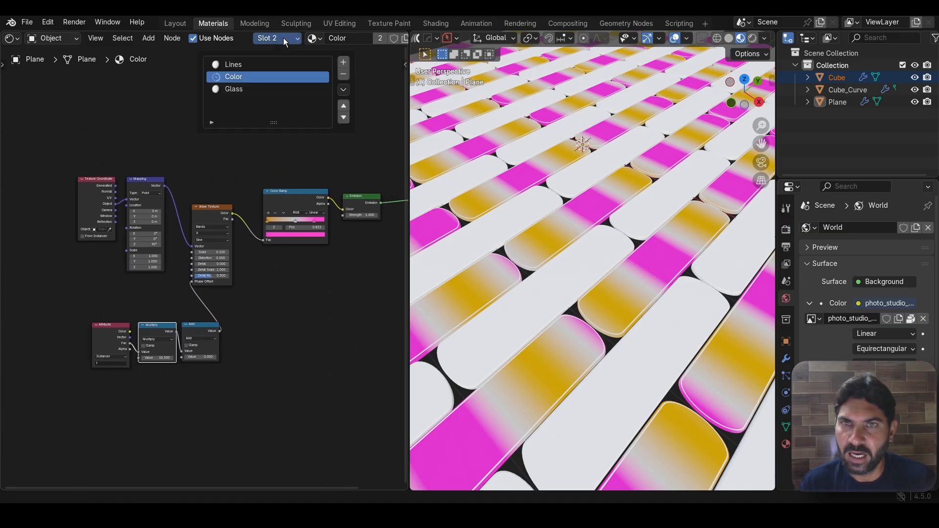
left_click(247, 90)
scroll(255, 186, "up", 3)
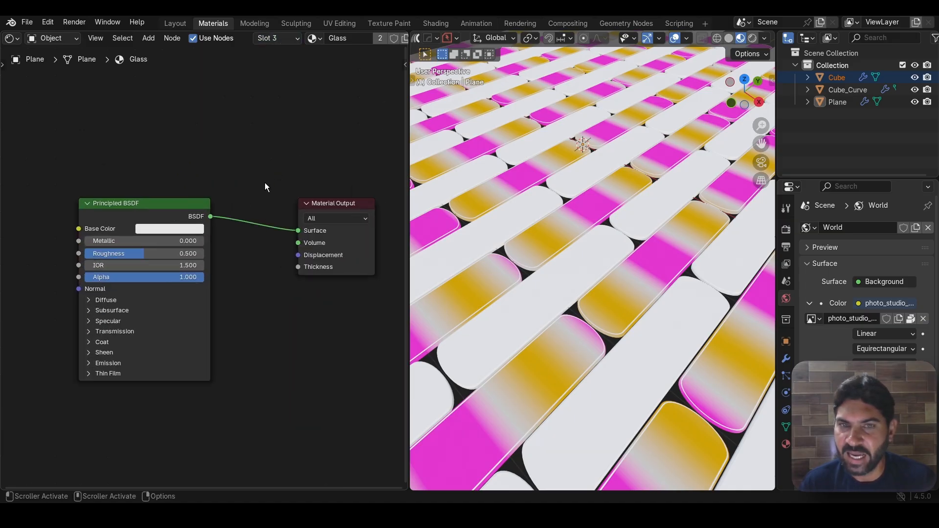
scroll(259, 178, "down", 2)
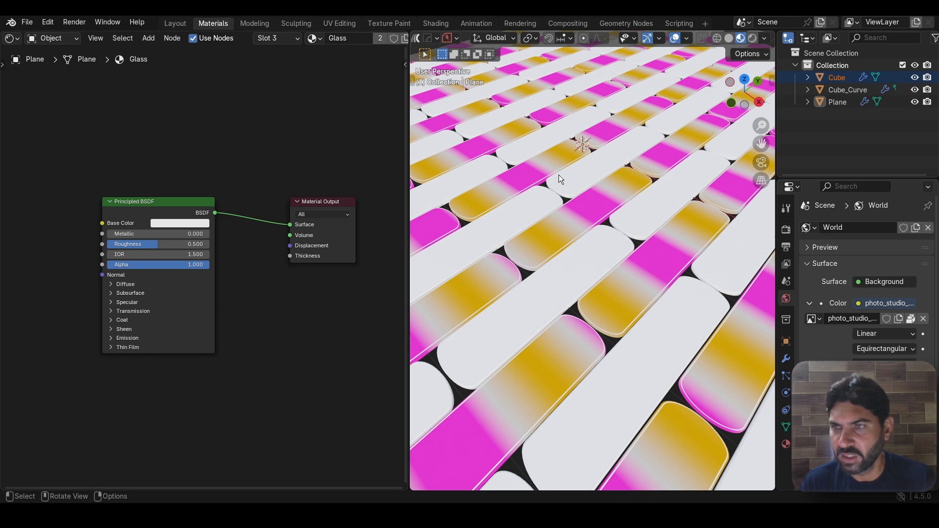
scroll(225, 254, "up", 1)
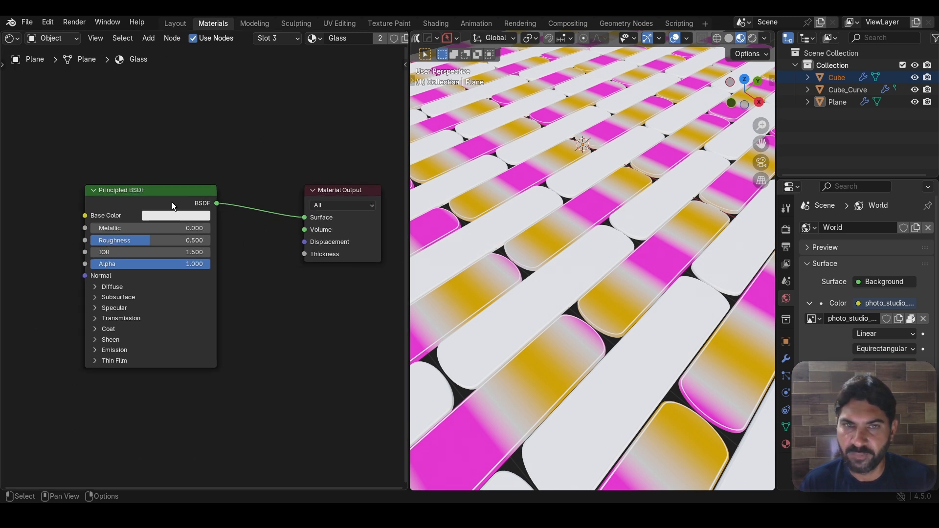
Step: Replace the Principled BSDF with a Glass BSDF node and place a duplicate of it directly below
left_click(166, 192)
key("x")
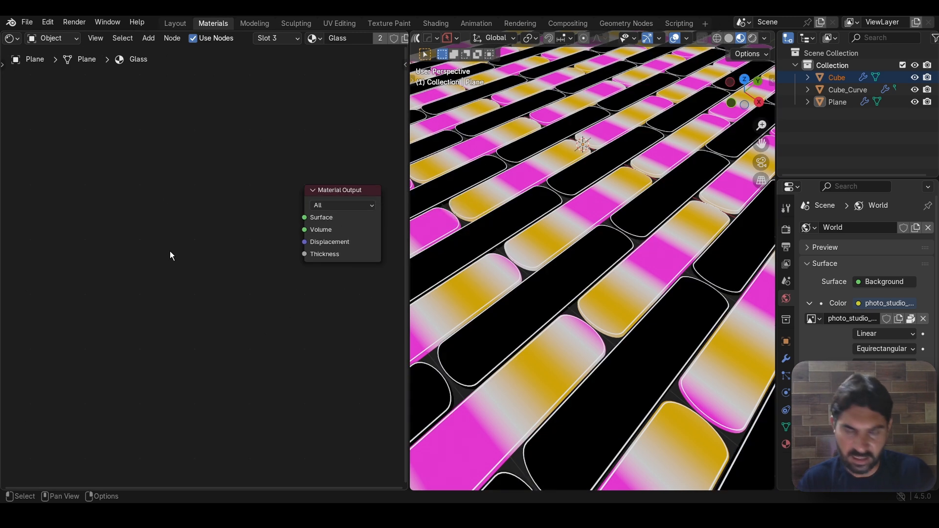
key("shift+a")
type("glass")
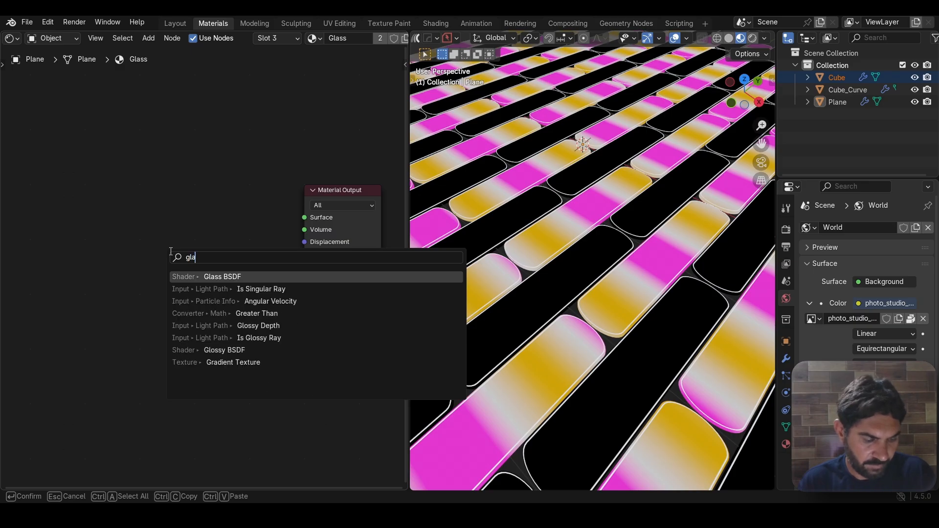
left_click(219, 277)
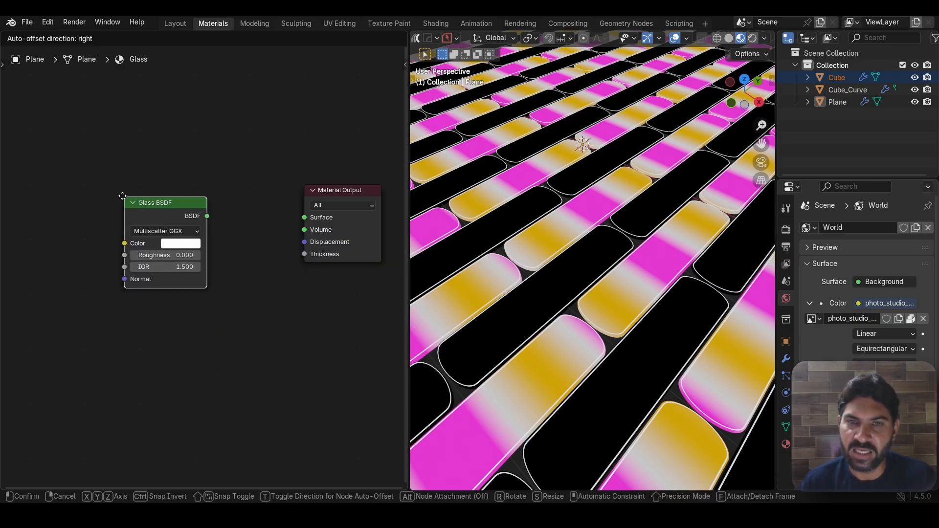
left_click(94, 181)
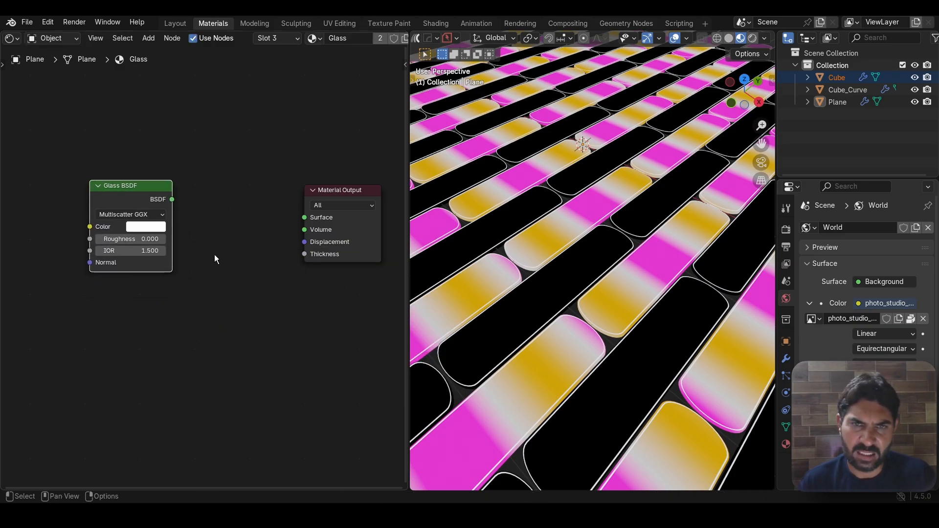
key("shift+d")
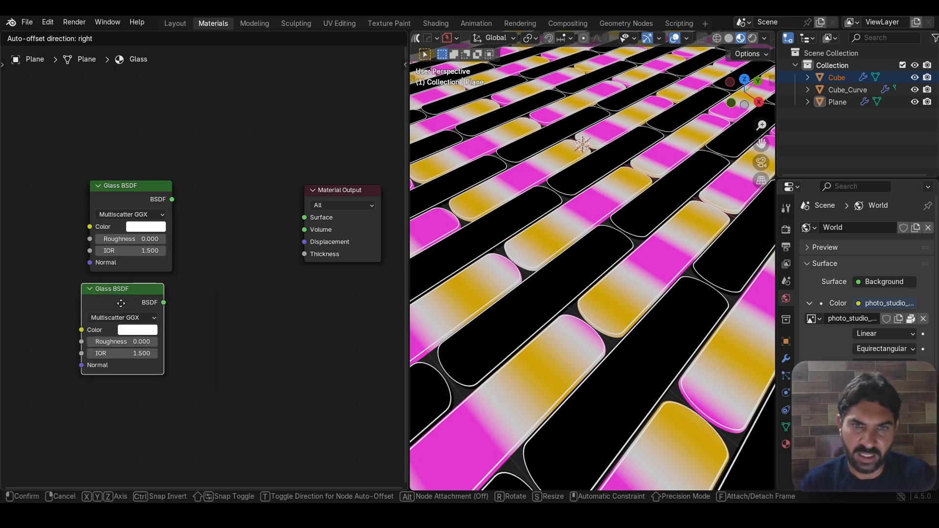
left_click(129, 303)
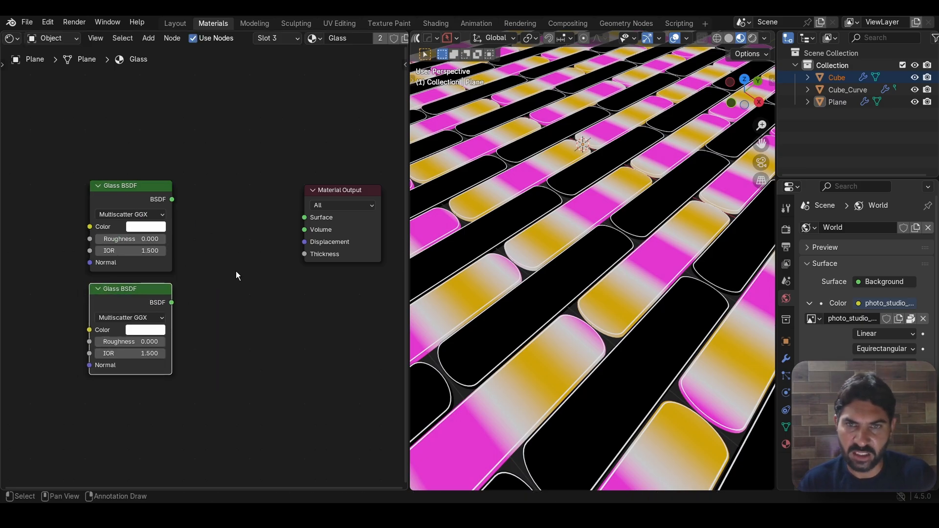
Step: Add a Mix Shader node between the two Glass BSDF nodes and the Material Output
left_click(251, 309)
key("shift+a")
type("mix")
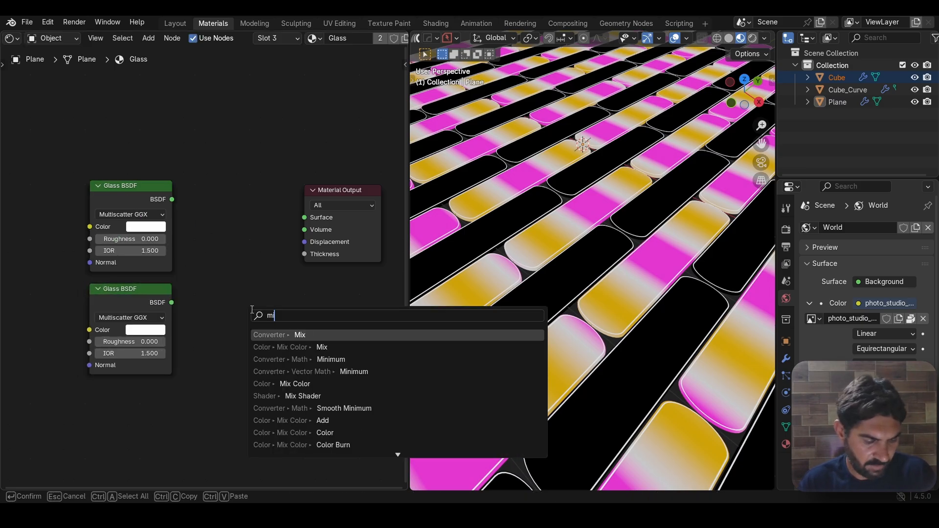
key("Down")
key("Down")
key("Down")
key("Return")
left_click(208, 209)
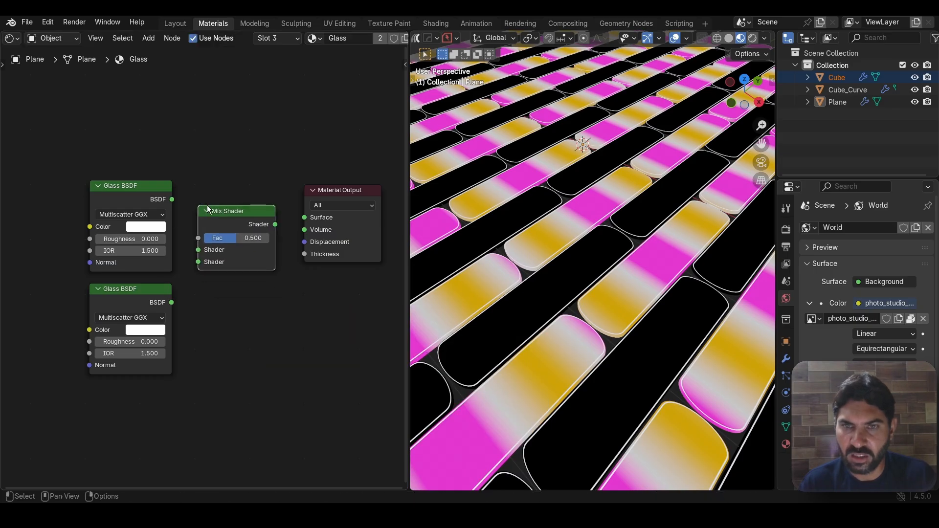
Step: Connect both Glass BSDFs to the Mix Shader's Shader inputs and its output to the Material Output's Surface
left_click_drag(273, 224, 294, 219)
left_click_drag(173, 199, 197, 250)
left_click_drag(173, 302, 199, 261)
Step: Change the upper Glass BSDF's color to orange
scroll(266, 307, "up", 1)
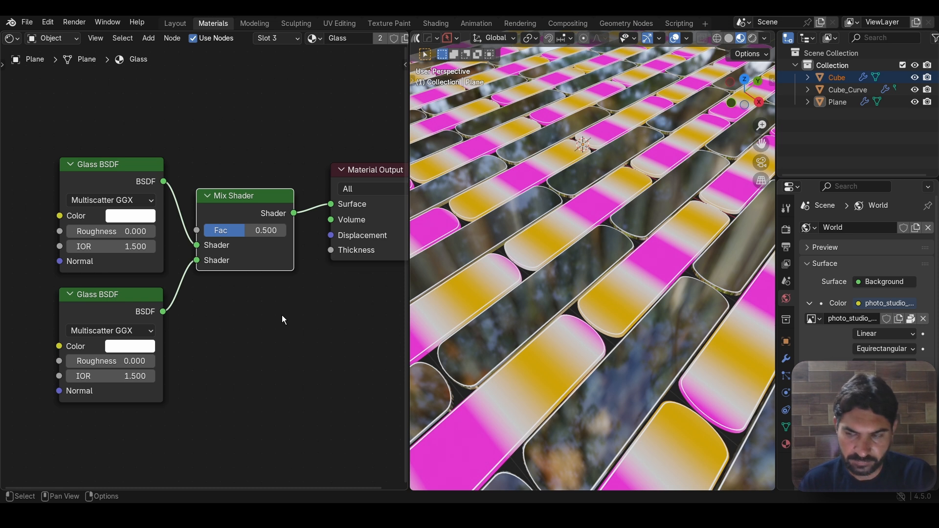
scroll(125, 234, "up", 2)
scroll(196, 164, "down", 1)
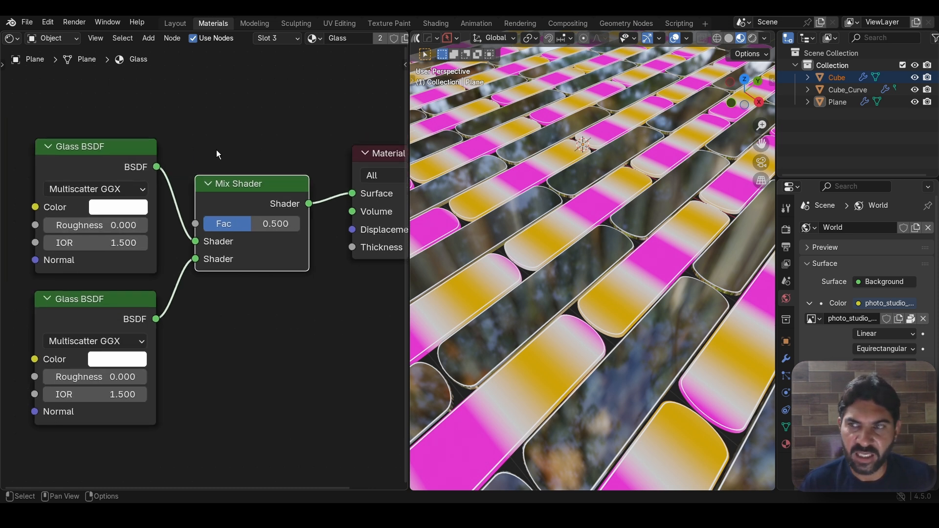
middle_click_drag(216, 150, 223, 152)
left_click(134, 214)
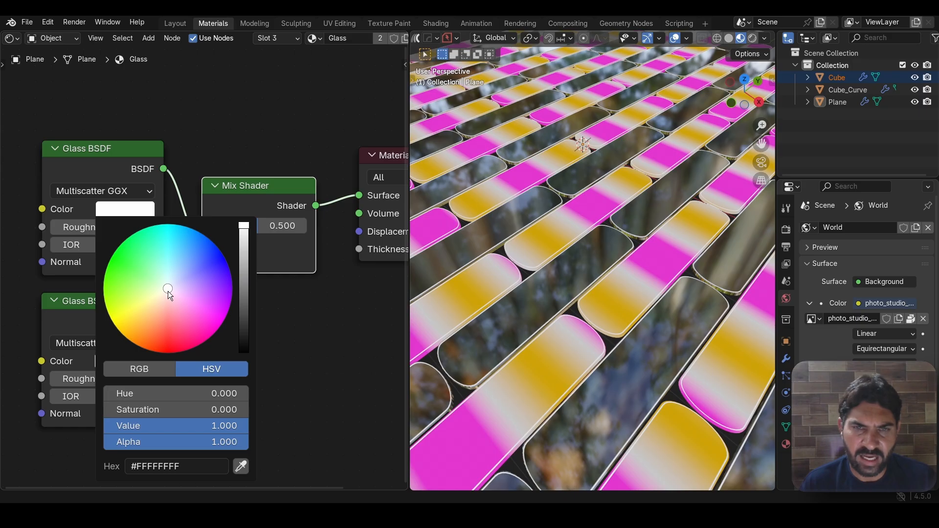
left_click_drag(169, 292, 133, 339)
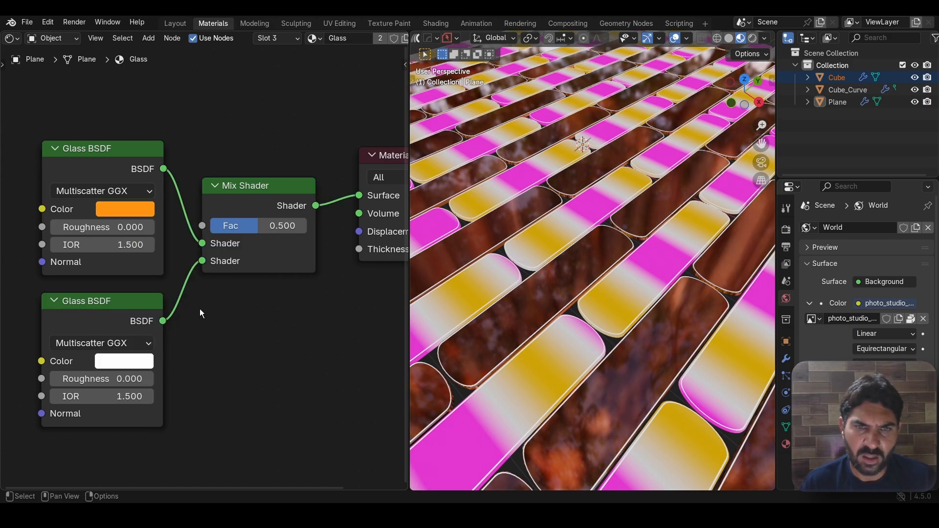
Step: Set the lower Glass BSDF's color to purple with hue 0.781 and saturation 0.977, and darken it slightly
scroll(201, 316, "up", 3)
scroll(210, 334, "down", 2)
middle_click_drag(212, 336, 211, 297)
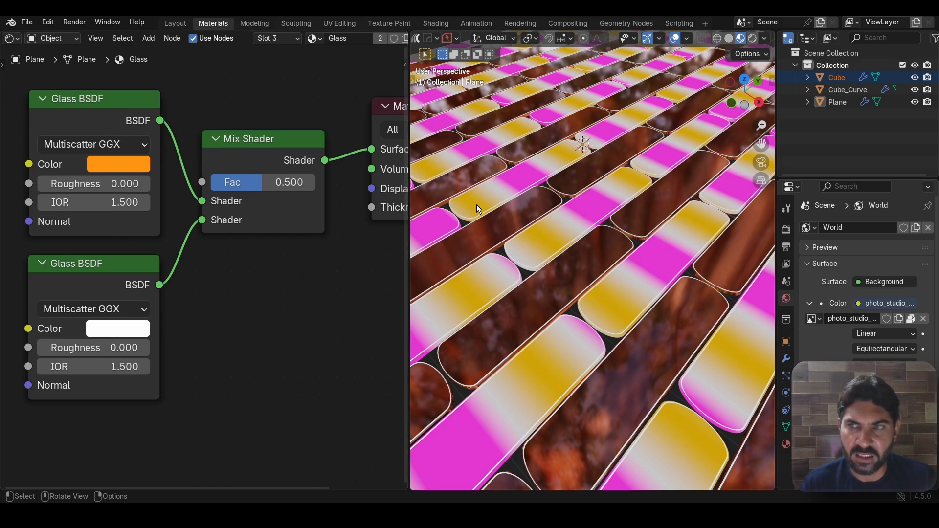
left_click(112, 325)
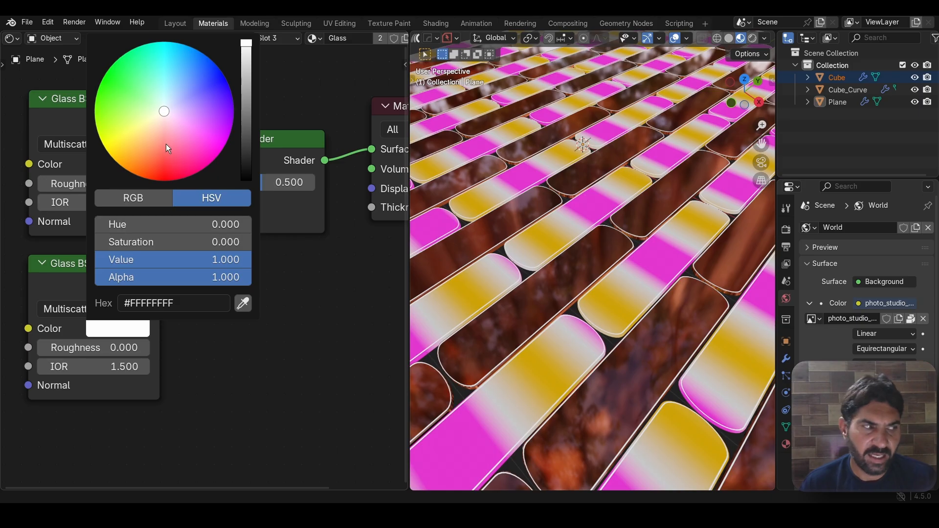
mouse_move(164, 117)
left_mouse_down()
mouse_move(206, 151)
mouse_move(219, 130)
left_mouse_up()
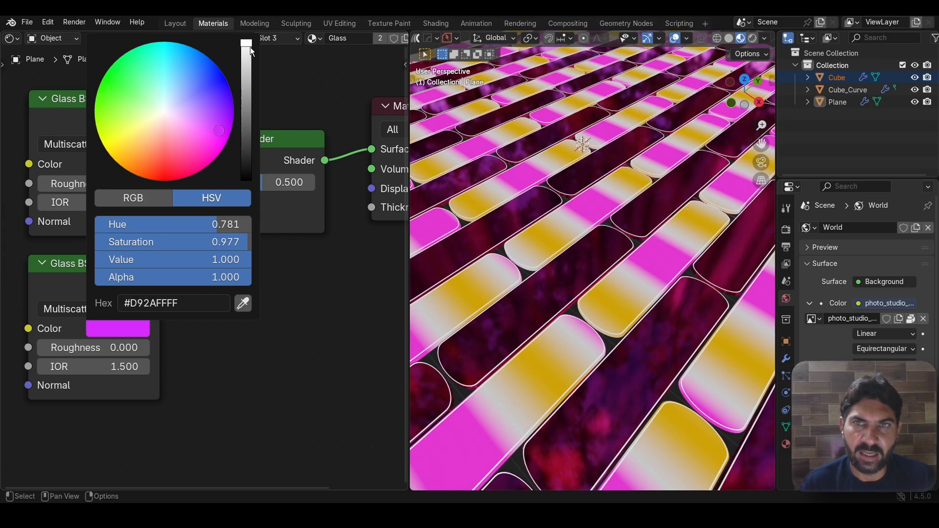
left_click_drag(250, 47, 248, 53)
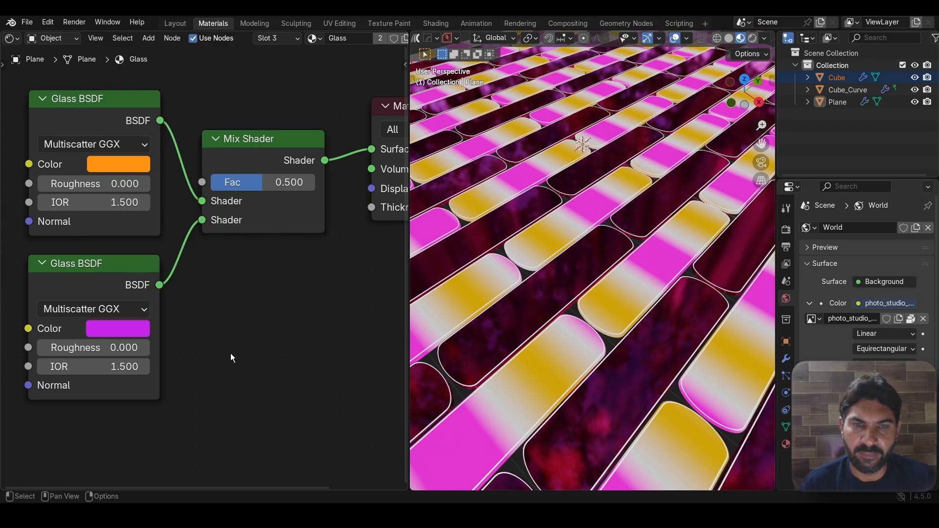
Step: Add an Attribute node above the Glass BSDF nodes
scroll(243, 335, "down", 1)
scroll(528, 268, "up", 2)
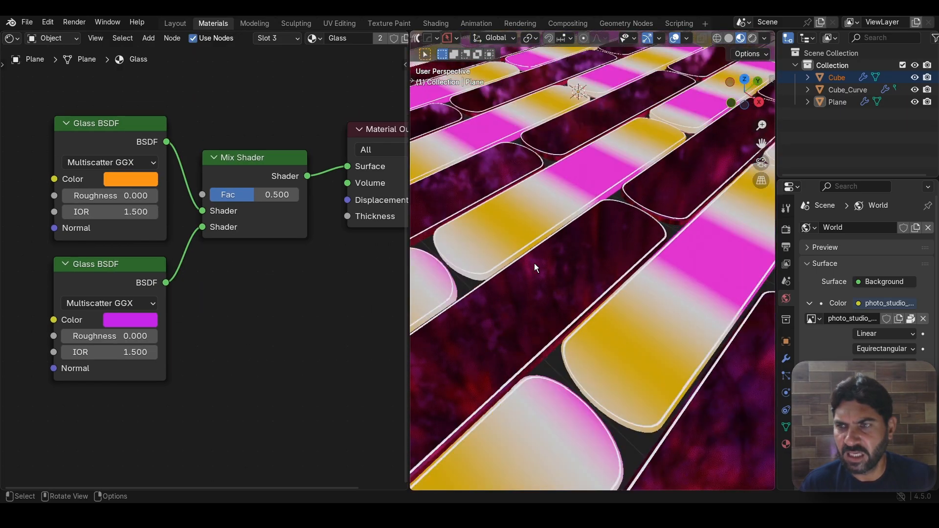
scroll(534, 263, "down", 2)
middle_click_drag(233, 286, 229, 365)
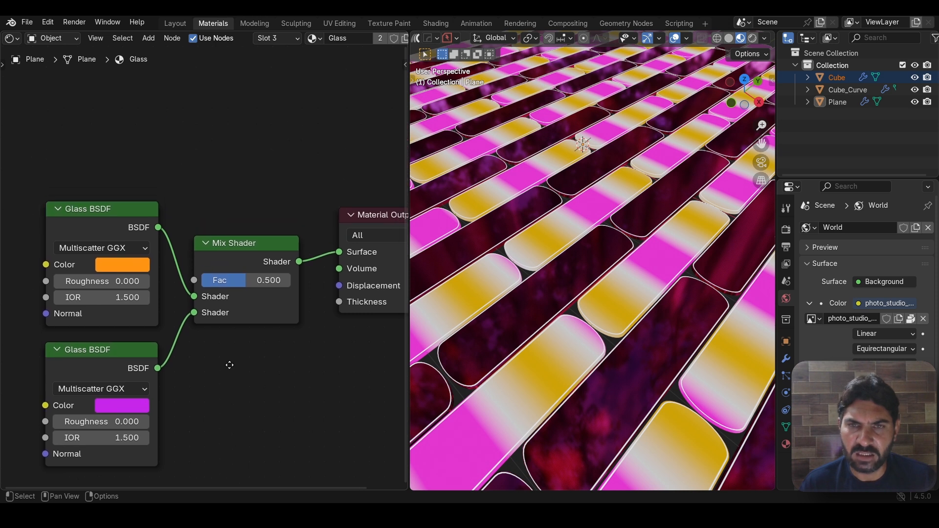
scroll(201, 153, "down", 2)
middle_click_drag(204, 158, 228, 173)
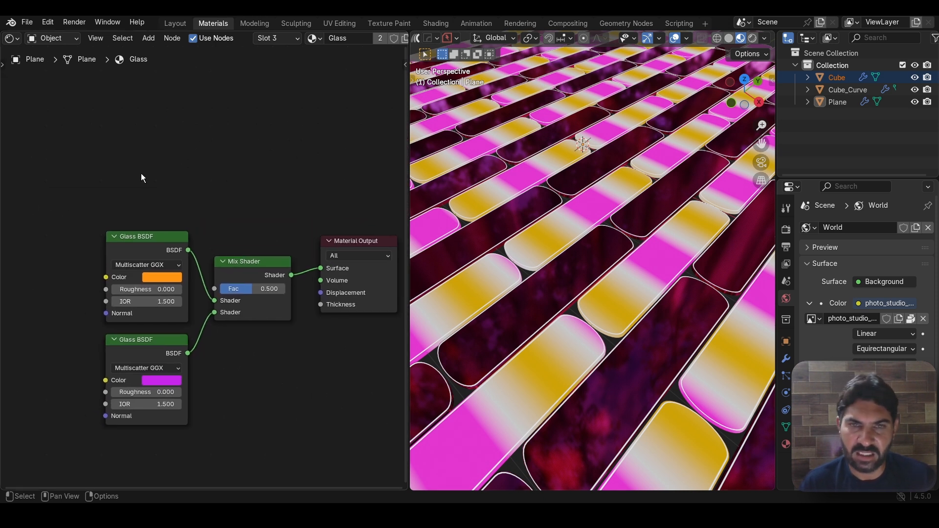
key("shift+a")
type("at")
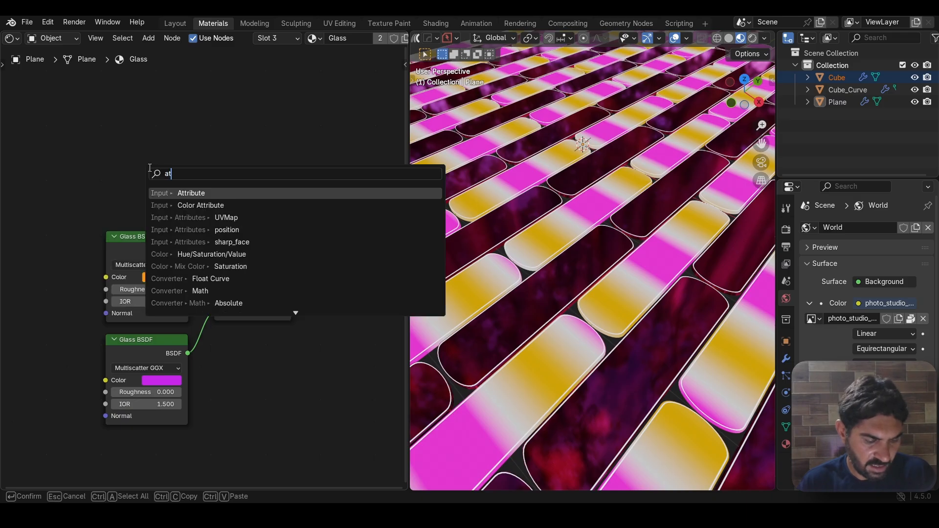
left_click(209, 194)
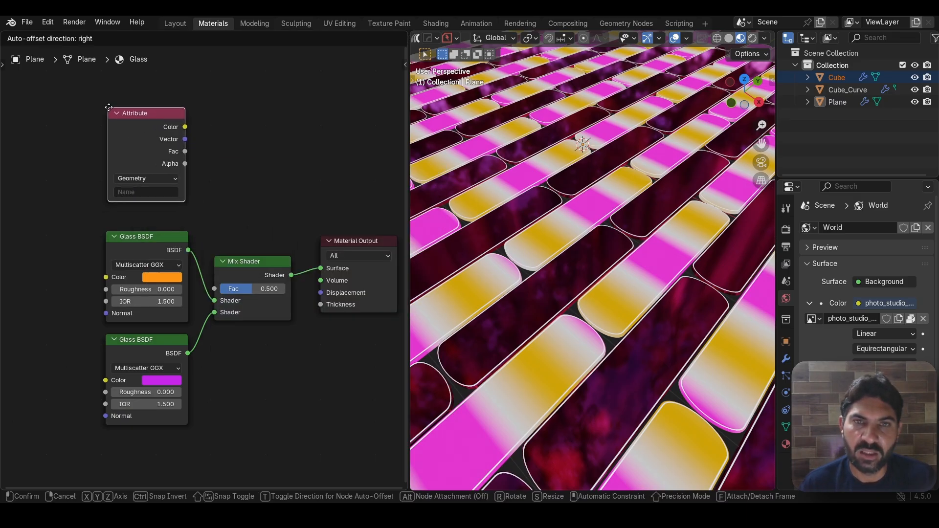
left_click(116, 120)
Step: Set the Attribute node's type to Instancer and its name to t, and shift the node away from the Mix Shader
left_click(143, 175)
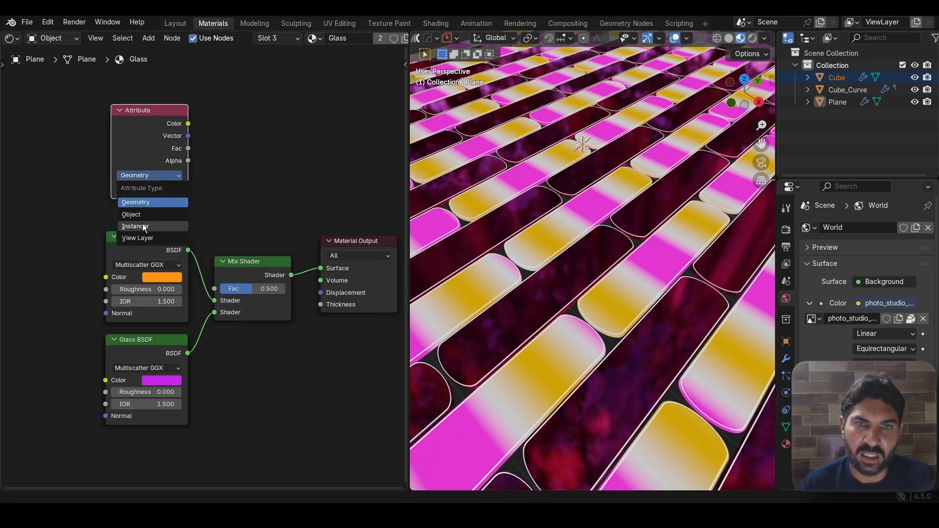
left_click(149, 217)
left_click(153, 190)
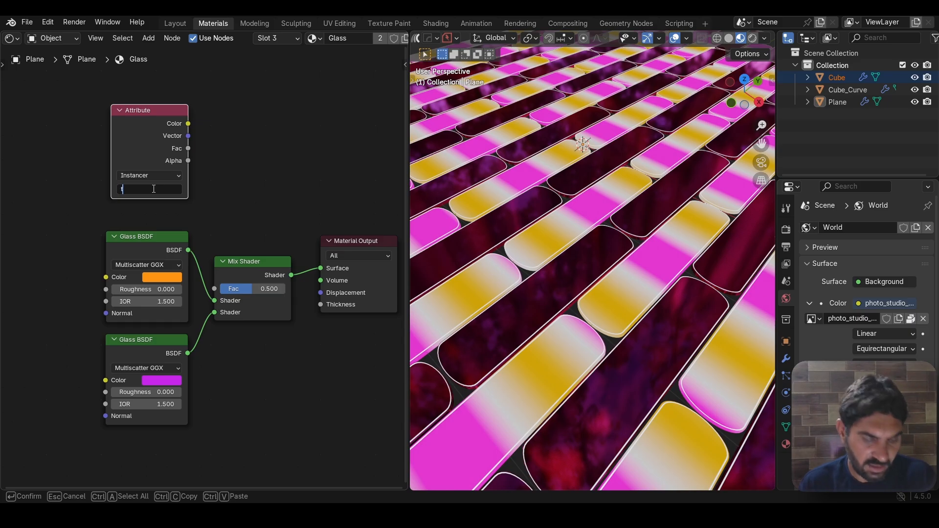
type("t")
key("Return")
left_click_drag(149, 135, 124, 132)
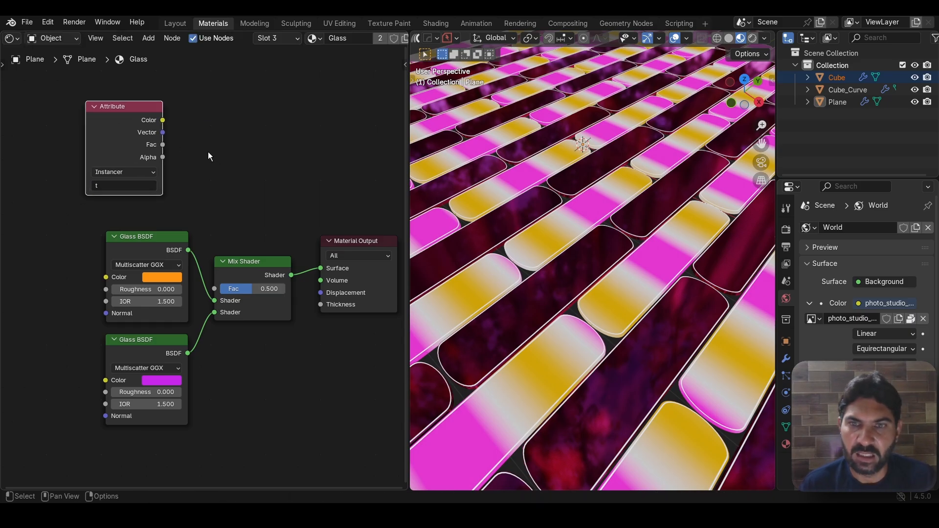
Step: Move both Glass BSDF nodes together farther from the Mix Shader to make room for more nodes
left_click_drag(65, 241, 153, 382)
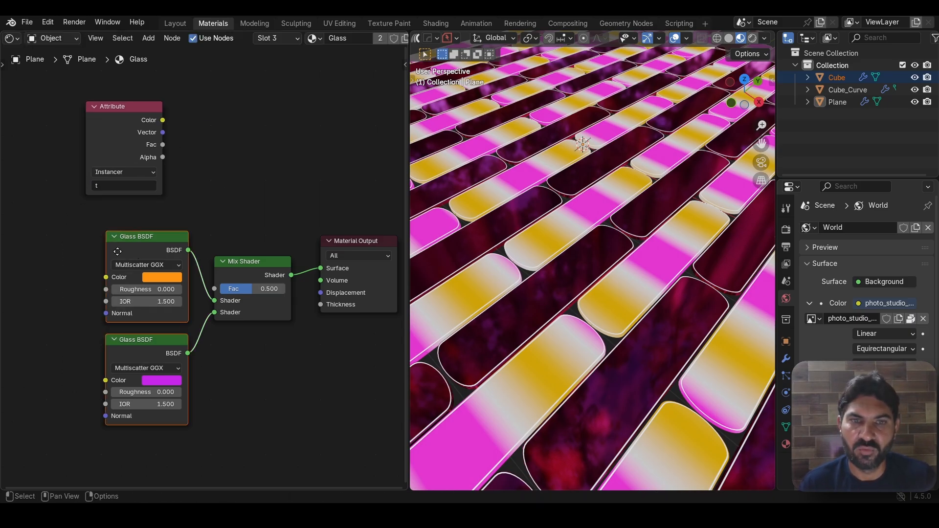
left_click_drag(118, 251, 35, 274)
scroll(223, 219, "up", 3)
scroll(222, 219, "down", 2)
middle_click_drag(222, 219, 240, 182)
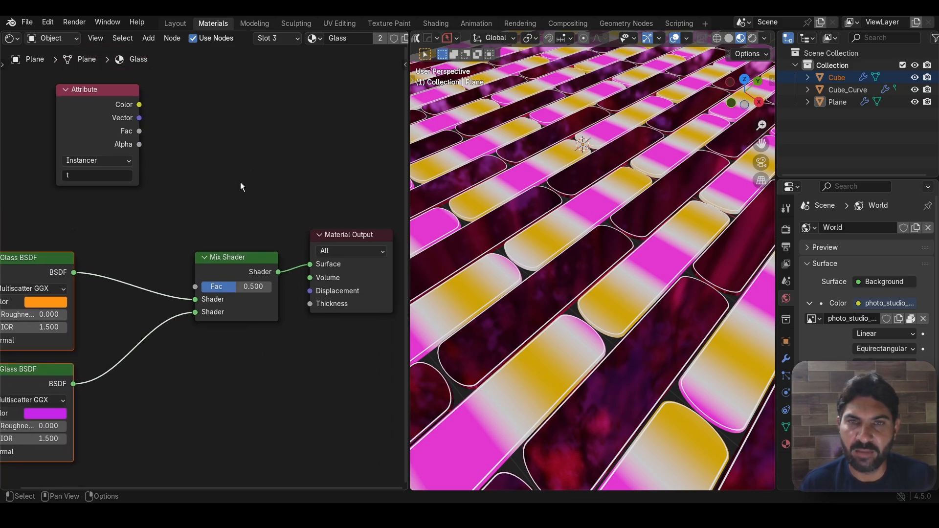
Step: Add a Color Ramp node beside the Attribute node in the Glass material
left_click(241, 168)
key("shift+a")
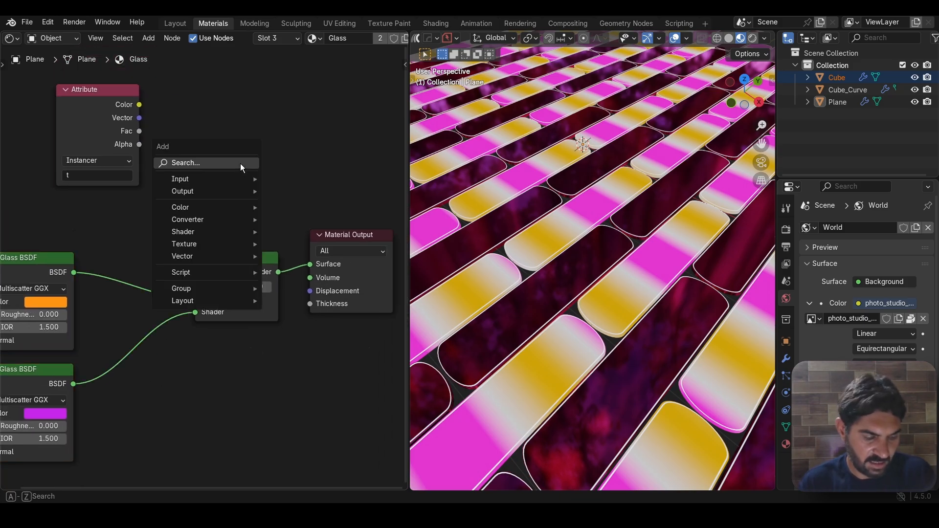
type("col")
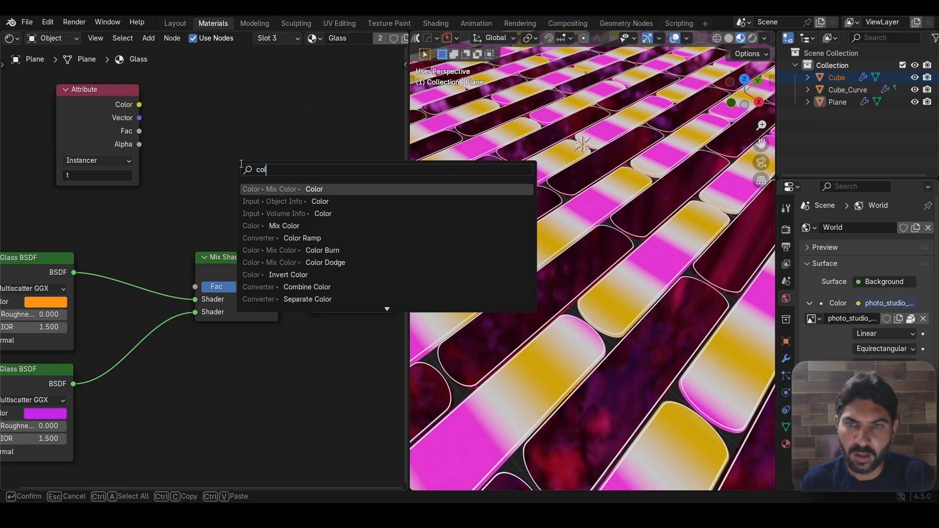
left_click(294, 238)
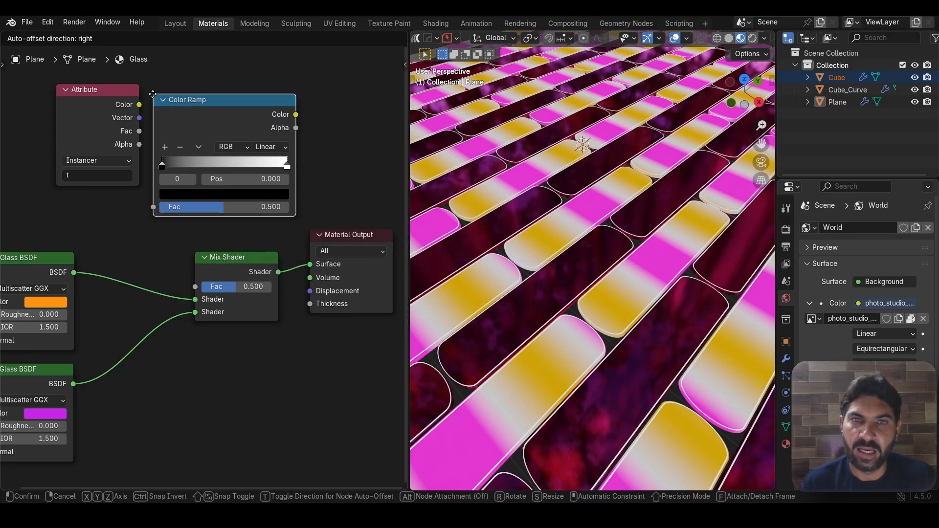
left_click(152, 94)
Step: Space out the Attribute and Color Ramp nodes, then wire the attribute's Fac through the ramp into the Mix Shader's Fac
left_click_drag(125, 94, 16, 112)
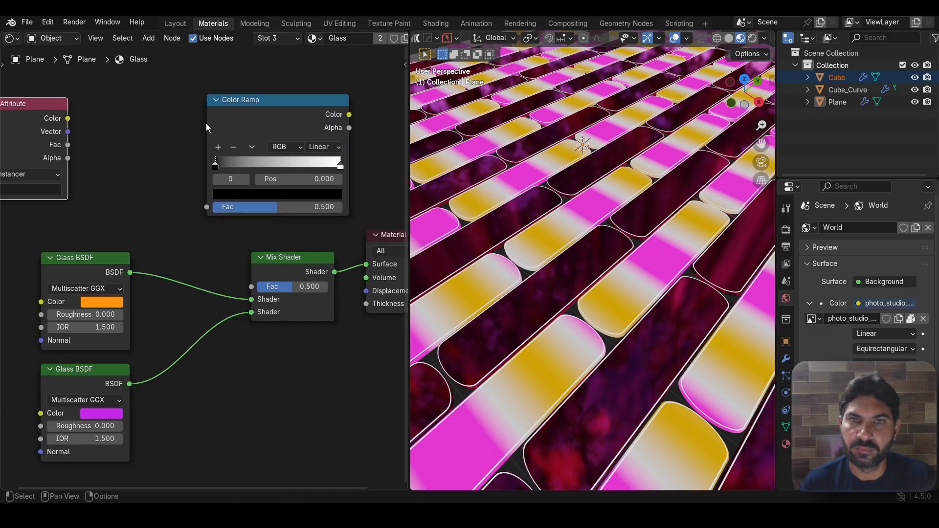
left_click_drag(243, 121, 162, 119)
left_click_drag(69, 145, 113, 204)
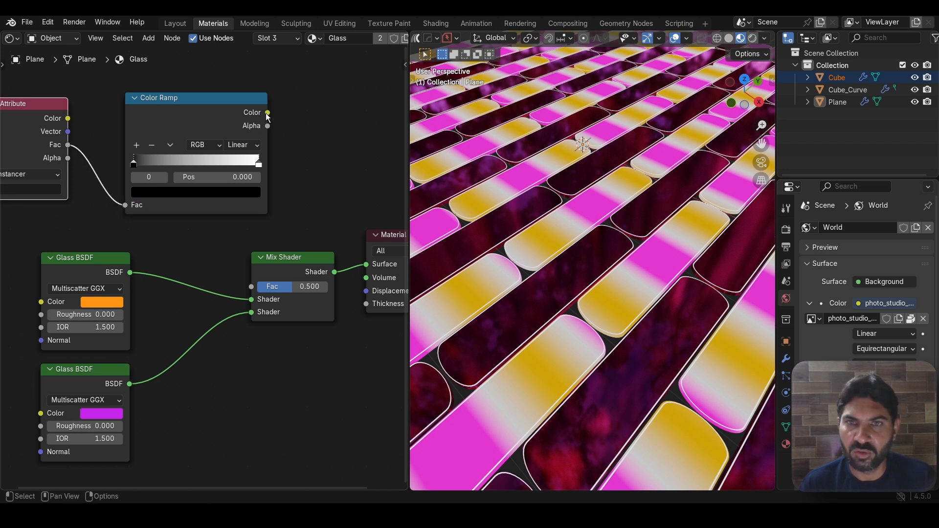
mouse_move(267, 113)
left_mouse_down()
mouse_move(278, 215)
mouse_move(251, 286)
mouse_move(287, 259)
left_mouse_up()
scroll(592, 225, "down", 5)
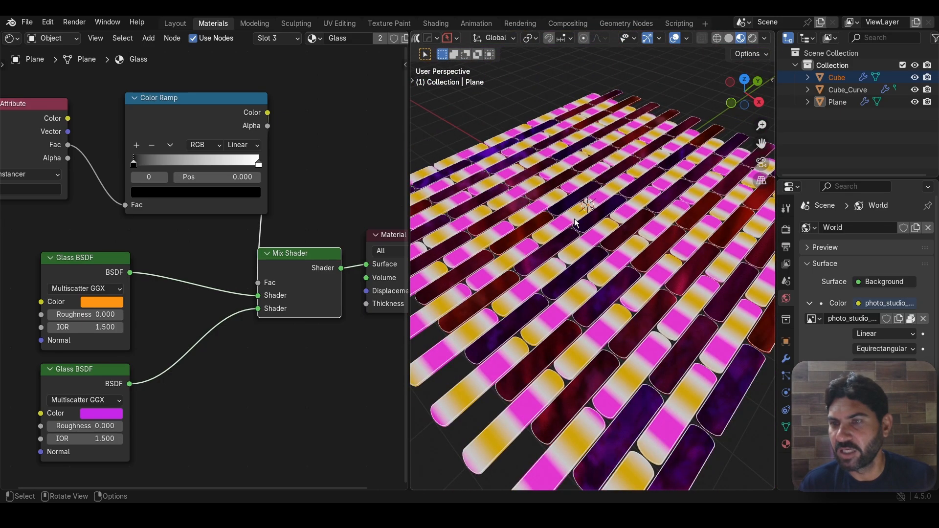
scroll(566, 239, "up", 2)
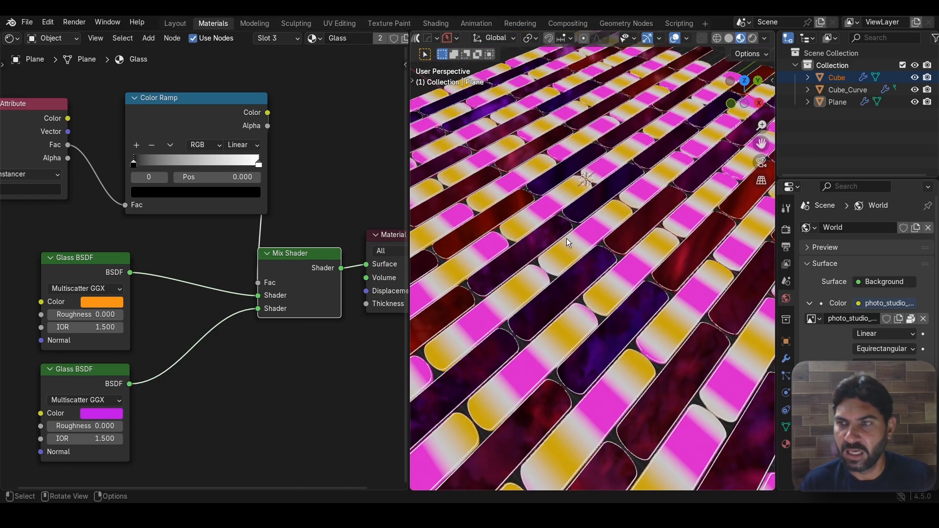
Step: Set the Glass Color Ramp's interpolation to Constant and move its white stop to position 0.575
left_click(242, 145)
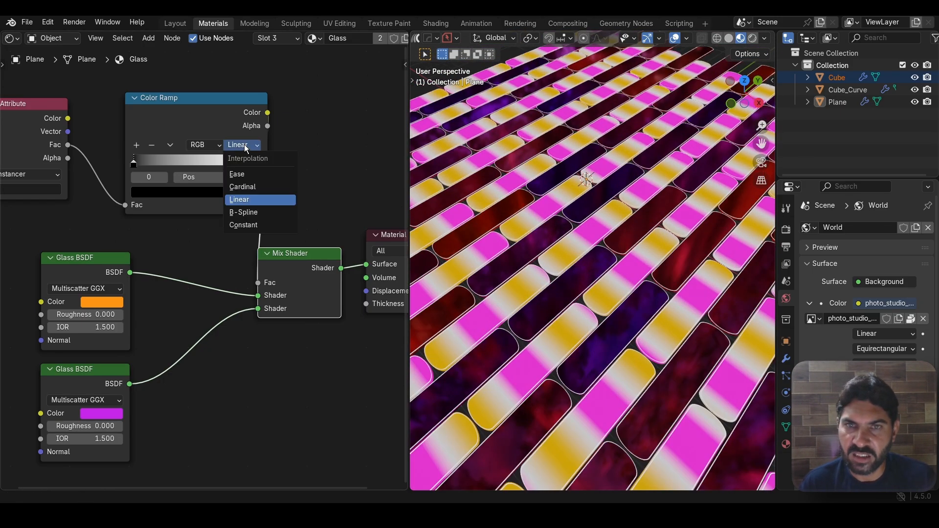
left_click(251, 226)
scroll(315, 188, "up", 1)
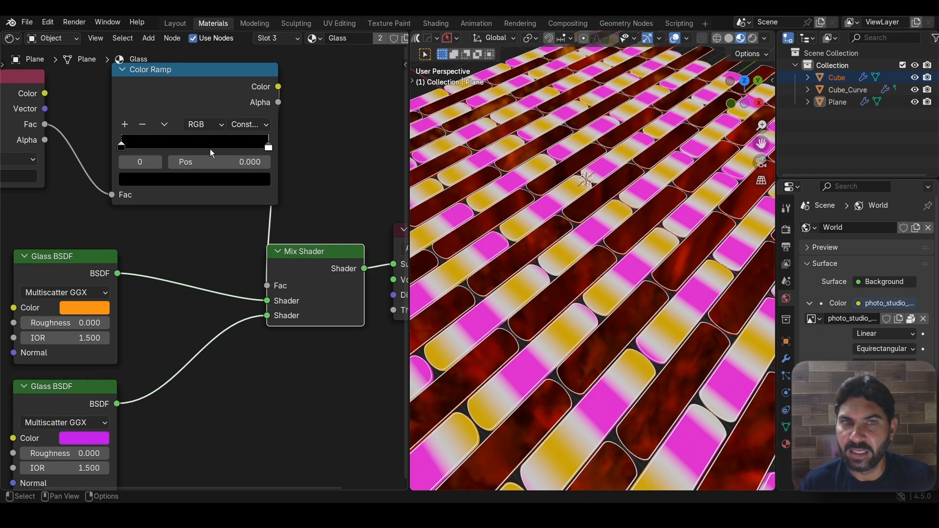
left_click_drag(268, 148, 204, 155)
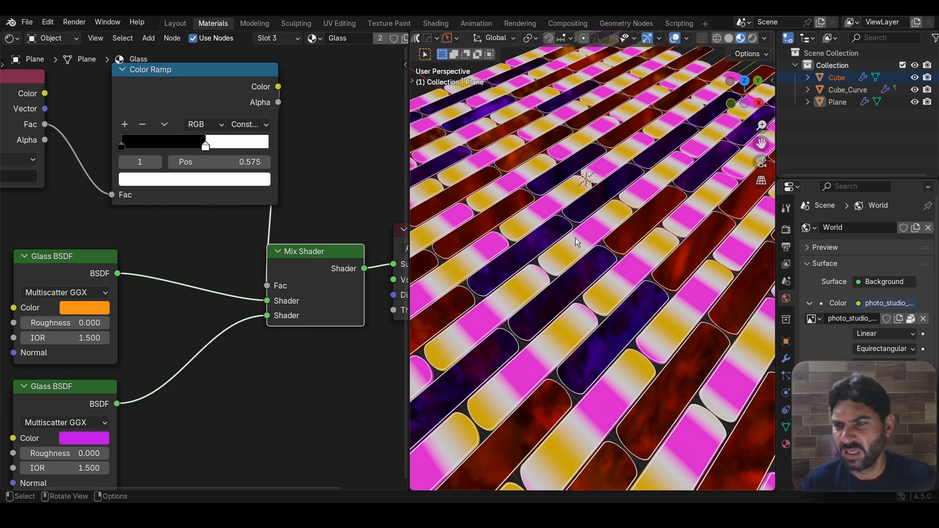
Step: Examine how the orange and purple glass is distributed over the tiles, both close up and from afar
scroll(576, 239, "down", 5)
scroll(588, 257, "up", 5)
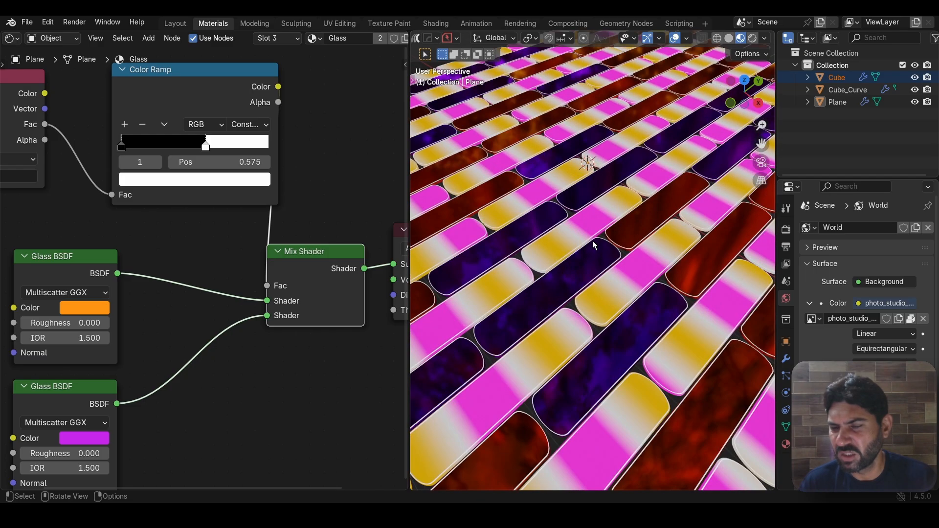
scroll(593, 242, "down", 4)
mouse_move(593, 241)
middle_mouse_down()
mouse_move(592, 258)
mouse_move(595, 252)
middle_mouse_up()
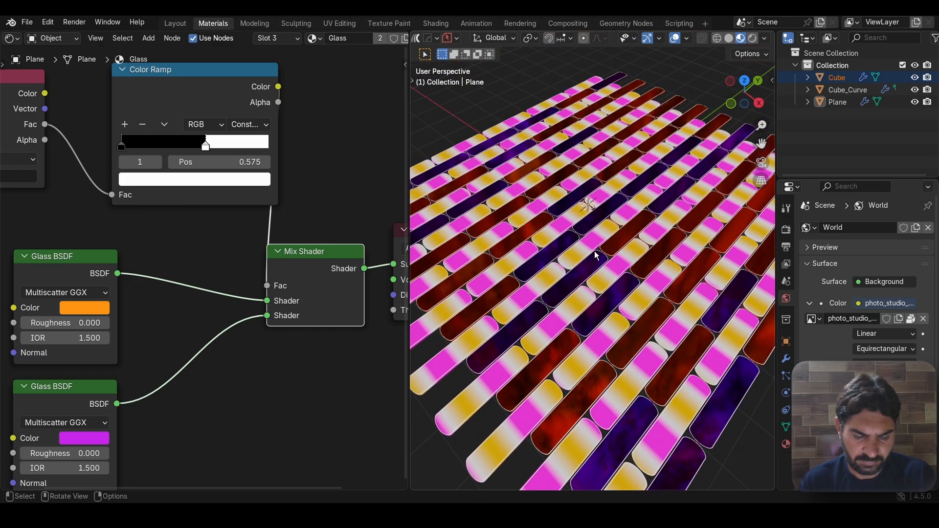
scroll(322, 202, "up", 2)
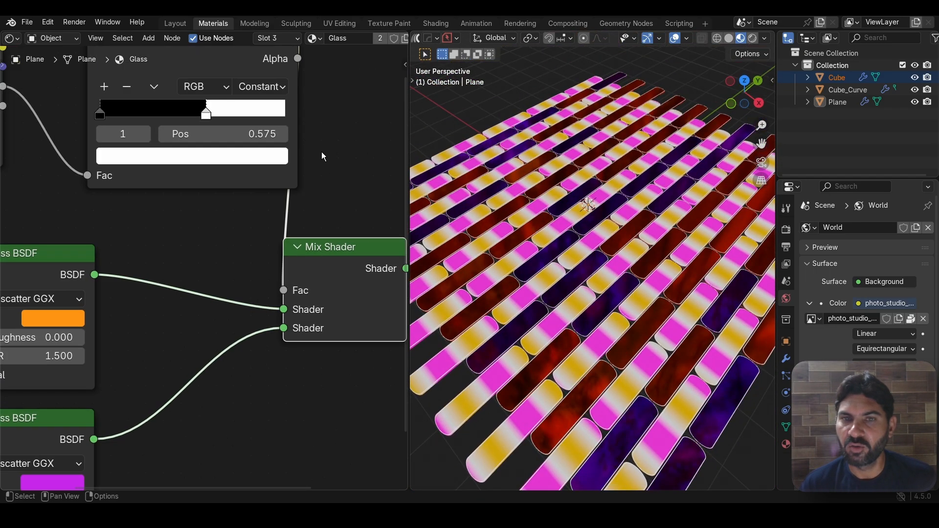
scroll(321, 151, "down", 1)
scroll(534, 259, "up", 8)
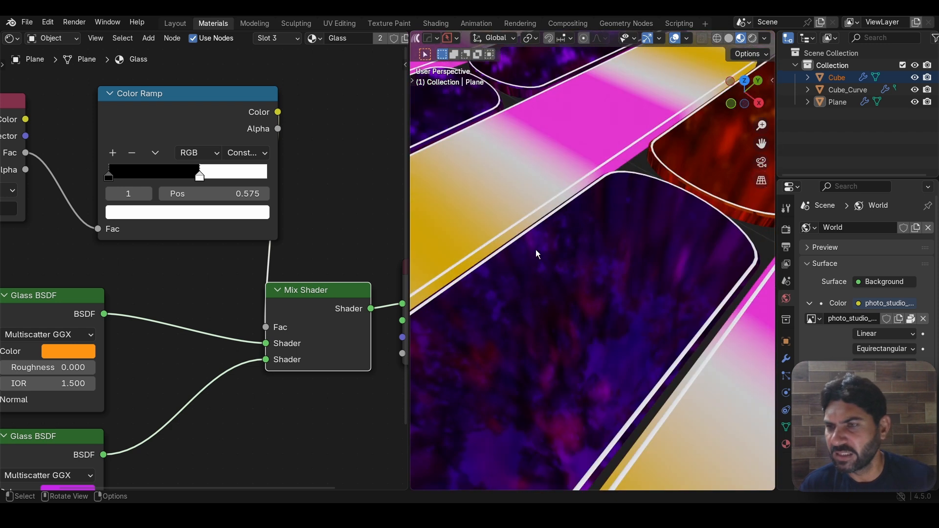
scroll(545, 244, "down", 6)
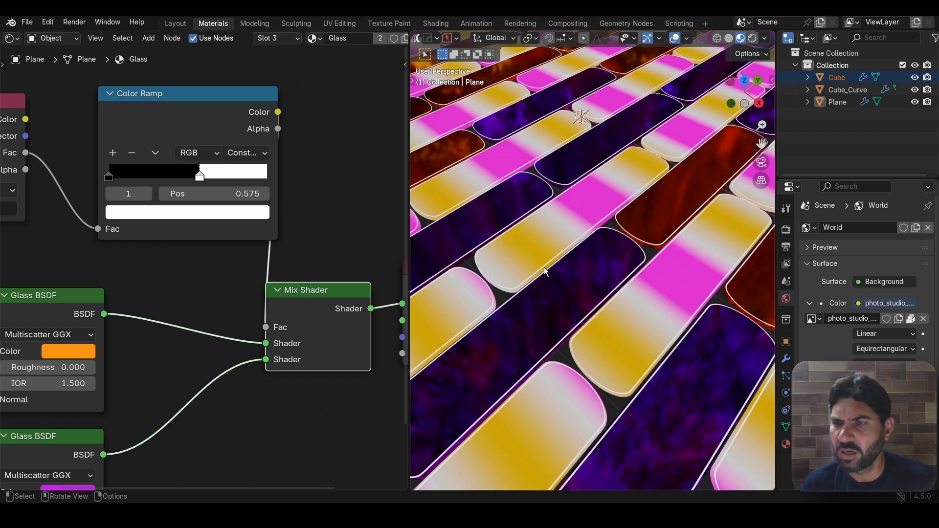
Step: Open the Lines material for editing and place its Principled BSDF closer to the Material Output
left_click(297, 41)
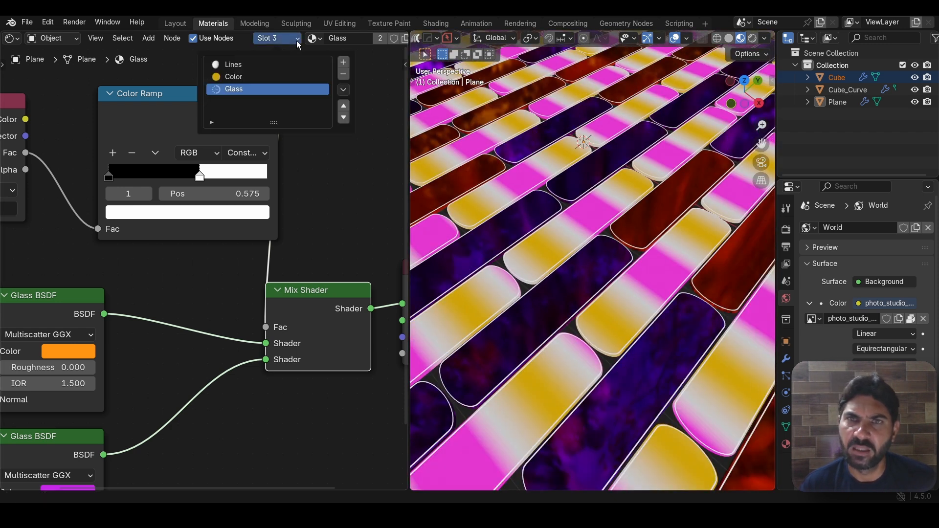
left_click(268, 64)
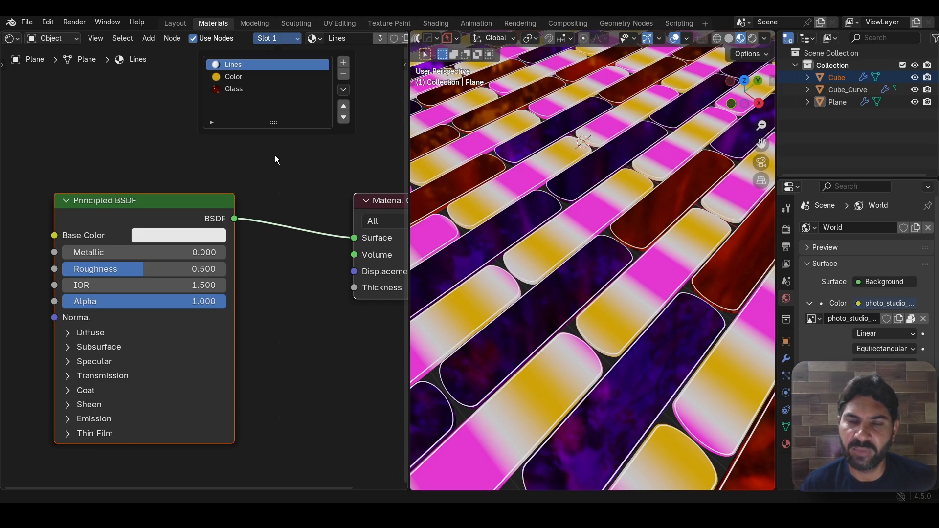
left_click_drag(183, 208, 221, 204)
scroll(233, 149, "down", 5)
left_click(169, 210)
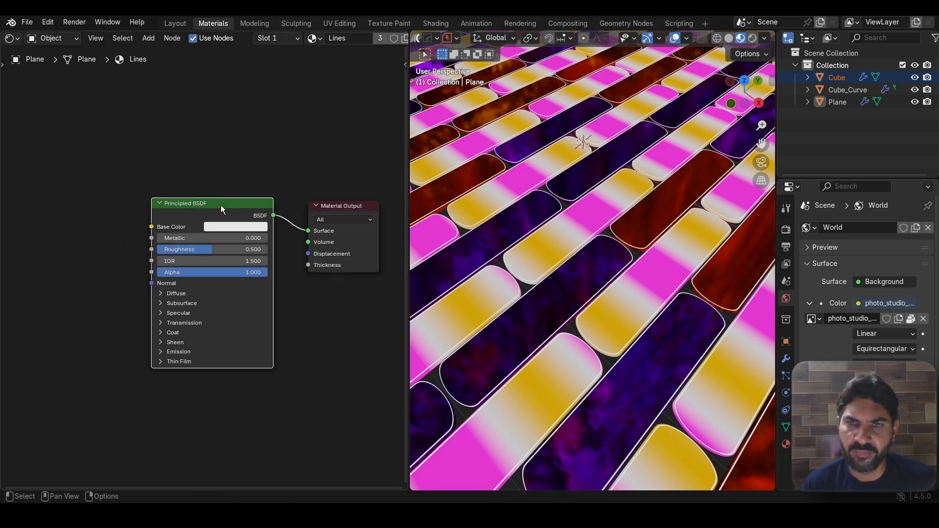
scroll(309, 349, "down", 2)
middle_click_drag(309, 350, 311, 304)
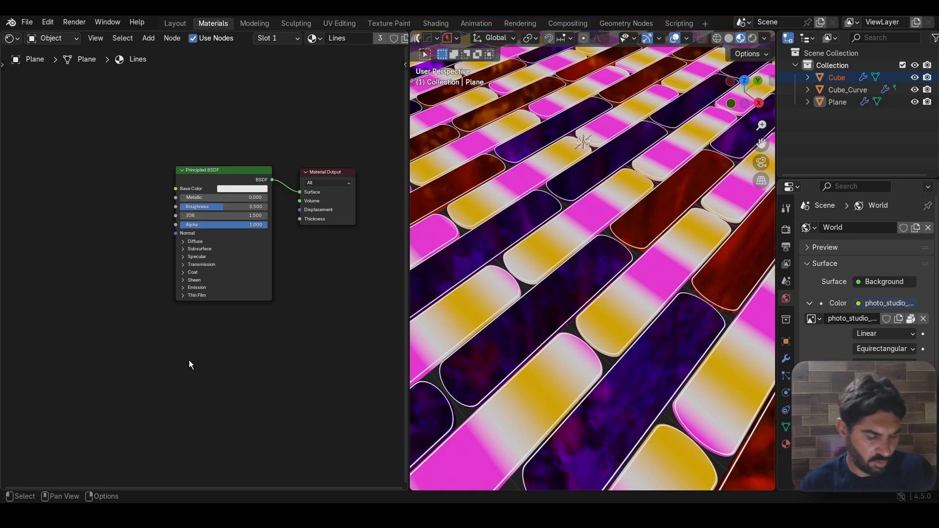
Step: Add a Color Ramp before the Principled BSDF, connect its Color to Base Color, and move the ramp closer
key("shift+a")
type("col")
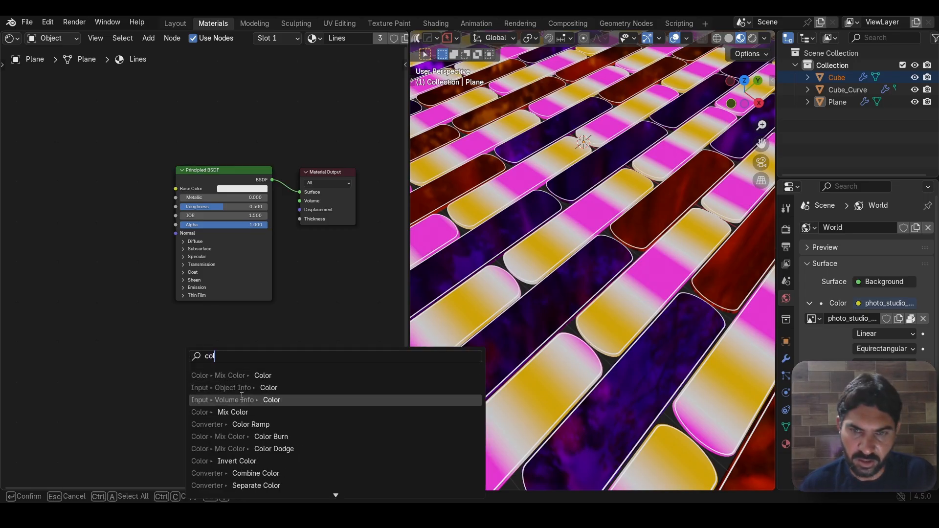
left_click(241, 424)
left_click(61, 184)
scroll(112, 188, "up", 1)
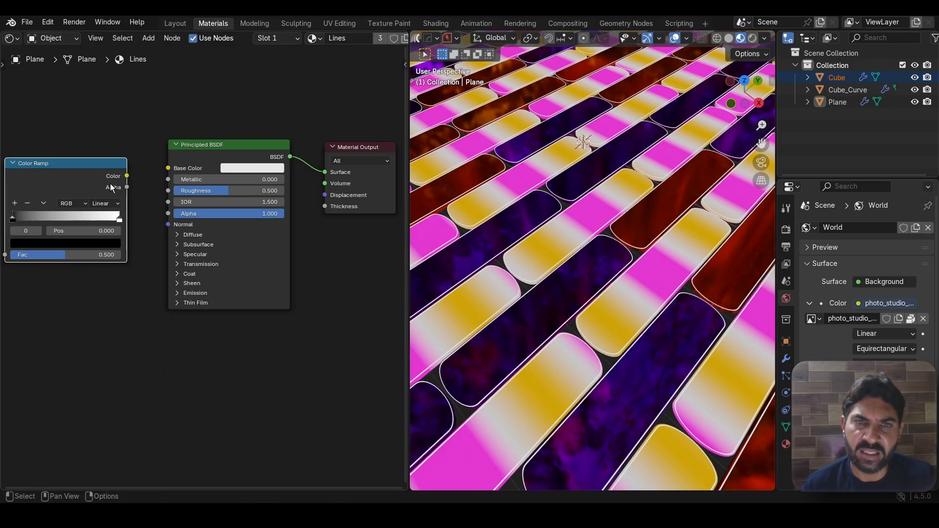
left_click_drag(130, 176, 168, 167)
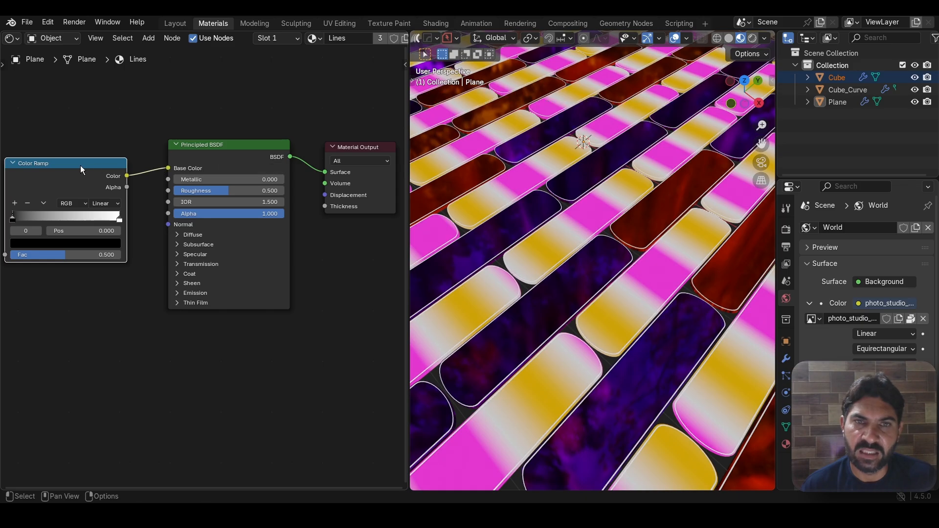
left_click_drag(81, 168, 108, 172)
Step: Add a Wave Texture before the Color Ramp, connect its Color to the ramp's Fac, and move the texture closer
scroll(181, 332, "down", 2)
middle_click_drag(195, 336, 274, 325)
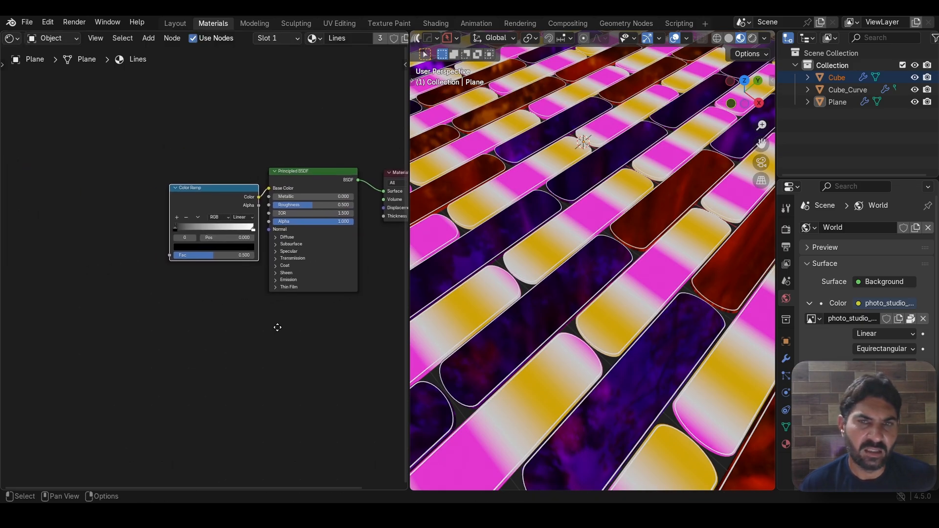
scroll(201, 316, "up", 2)
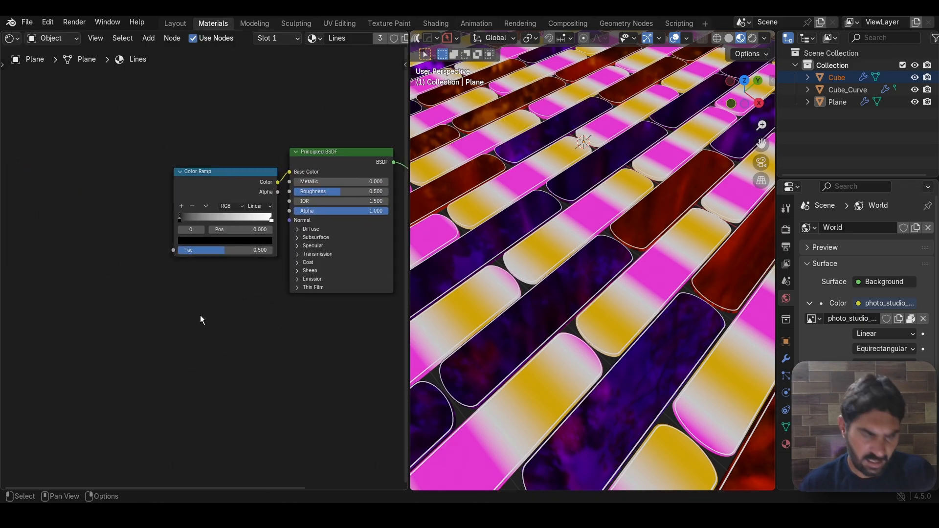
key("shift+a")
type("wav")
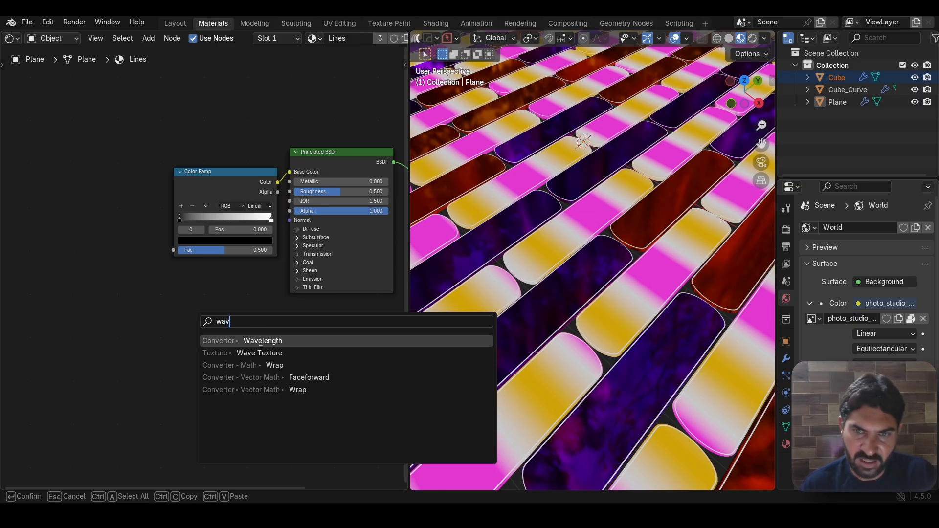
left_click(260, 353)
left_click(97, 177)
scroll(97, 179, "up", 2)
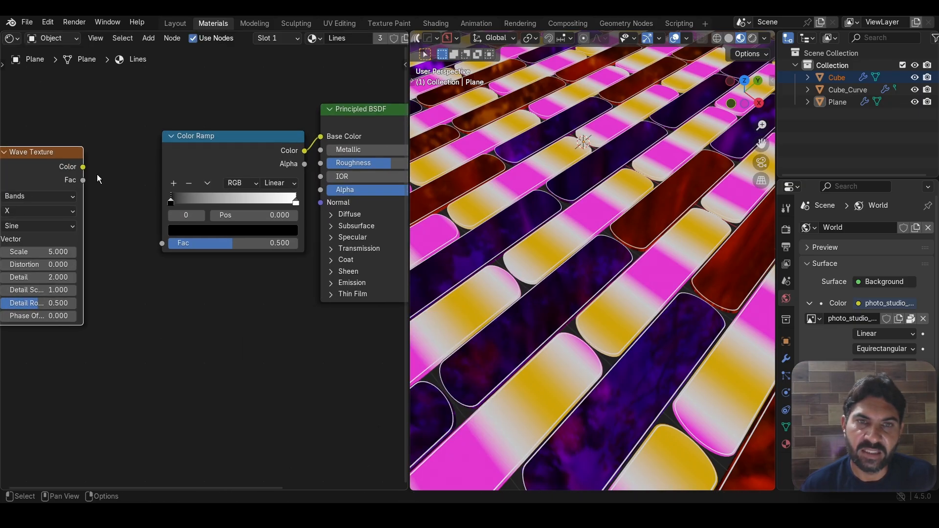
left_click_drag(83, 167, 119, 214)
left_click_drag(154, 246, 154, 245)
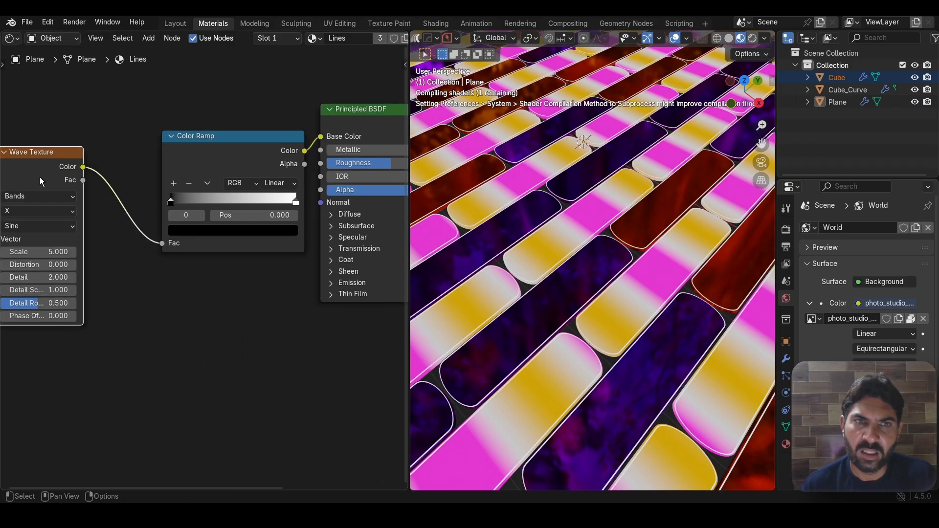
left_click_drag(36, 166, 77, 165)
Step: Add Texture Coordinate and Mapping nodes to the Wave Texture and drive the Mapping vector with Object coordinates
scroll(164, 288, "down", 2)
middle_click_drag(186, 308, 240, 320)
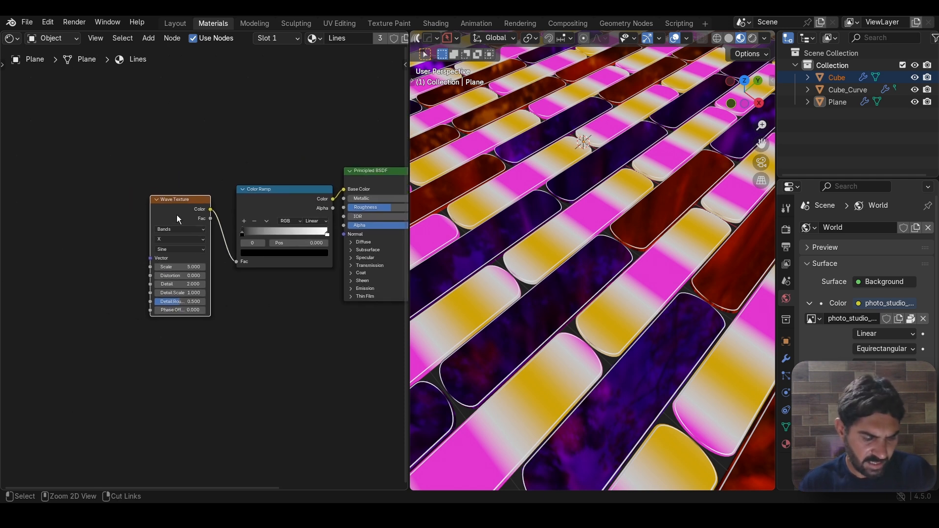
key("ctrl+t")
scroll(231, 337, "up", 2)
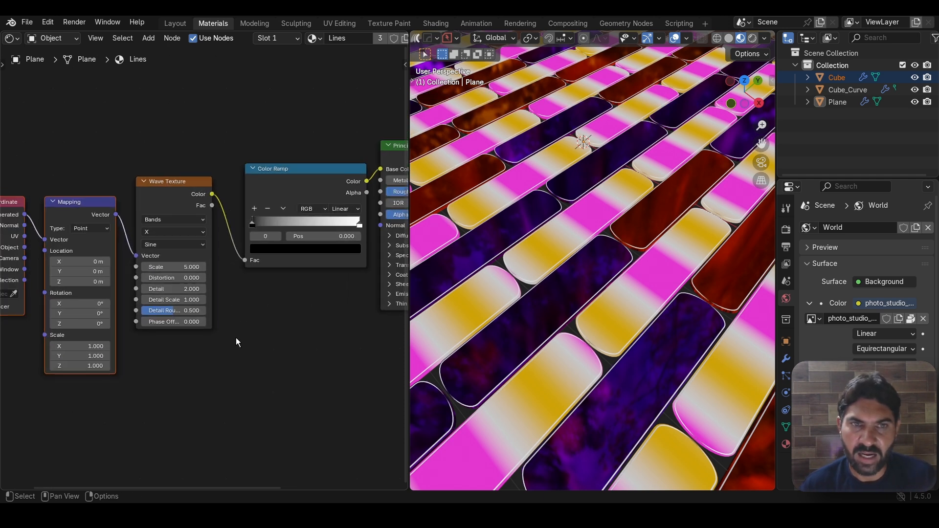
scroll(236, 338, "down", 2)
middle_click_drag(235, 338, 273, 312)
scroll(273, 311, "up", 2)
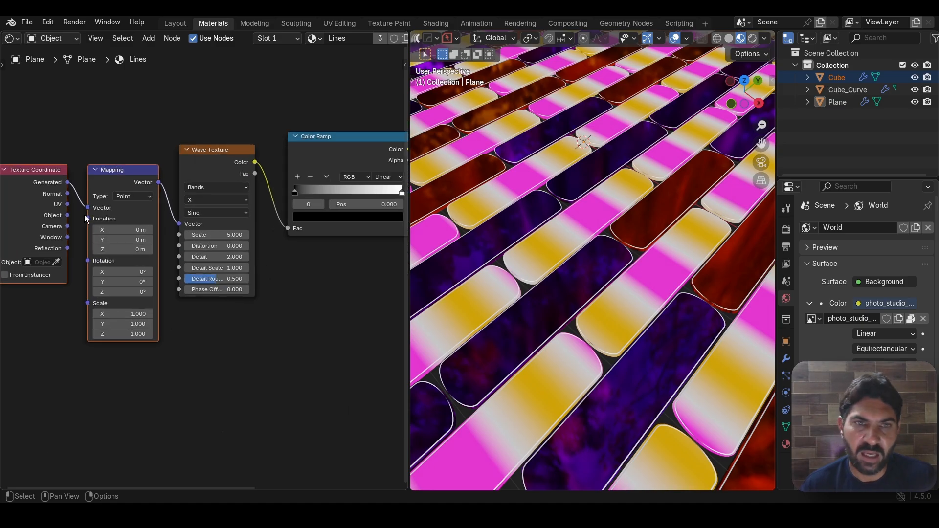
left_click_drag(69, 217, 87, 208)
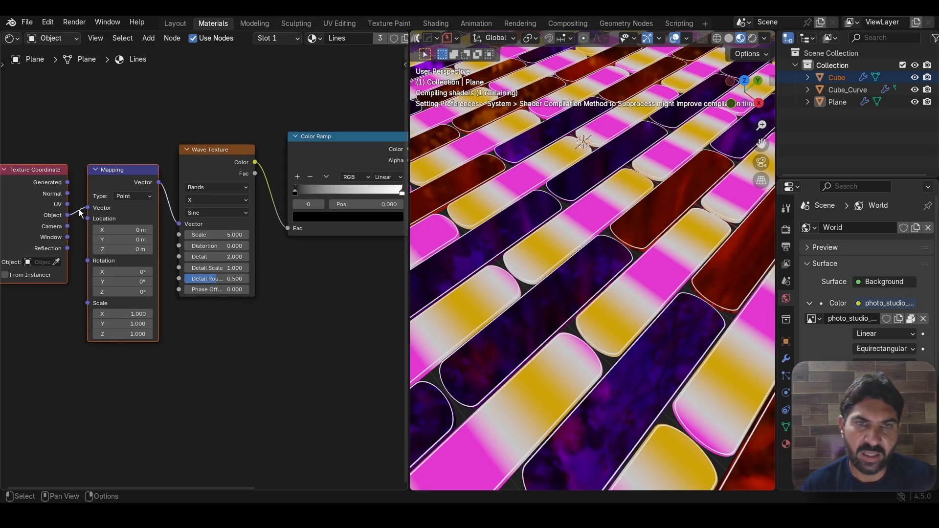
scroll(312, 292, "up", 3)
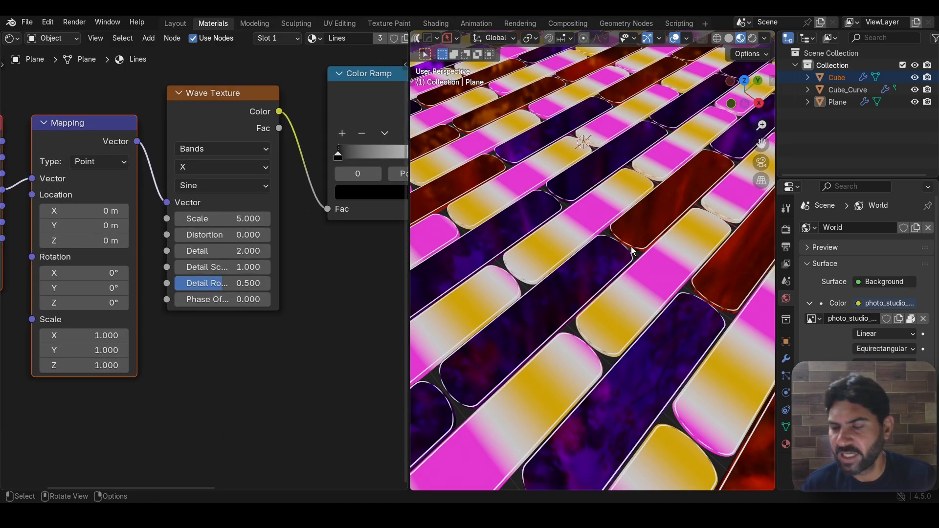
scroll(344, 333, "down", 1)
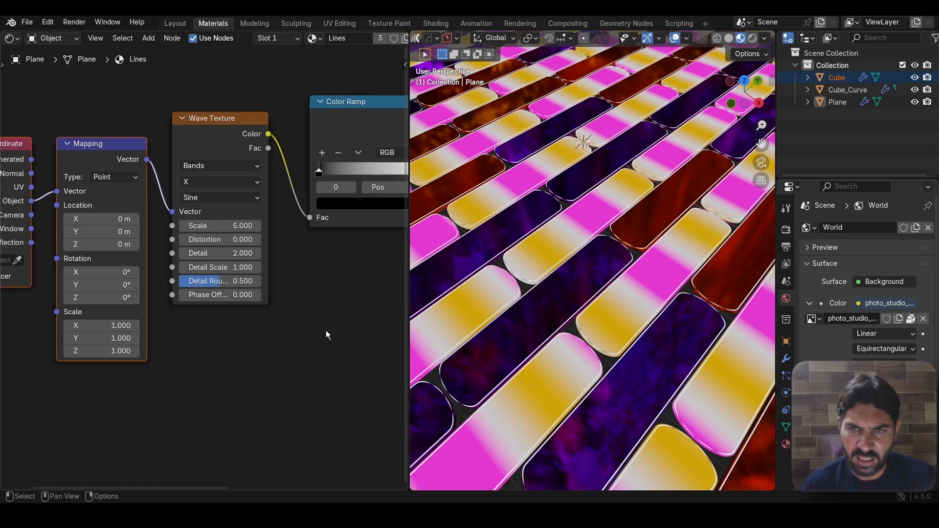
scroll(323, 294, "down", 3)
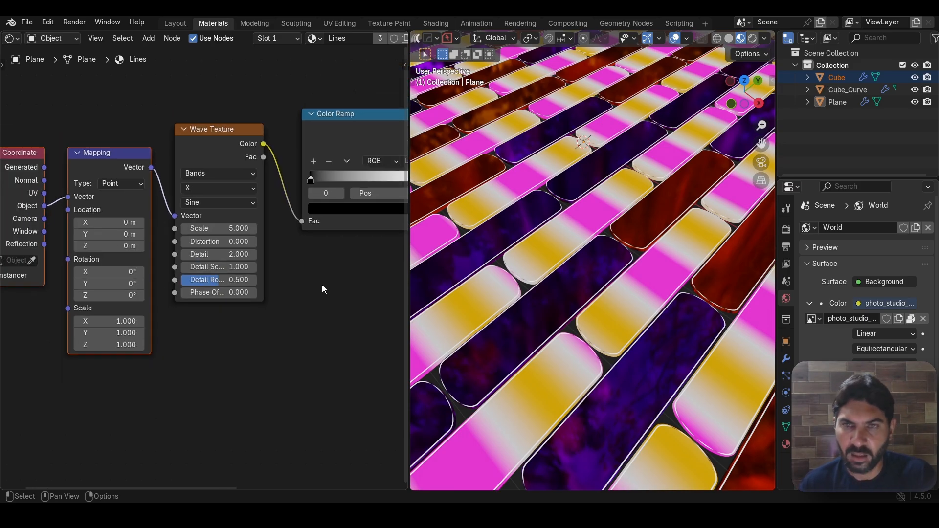
scroll(277, 307, "up", 1)
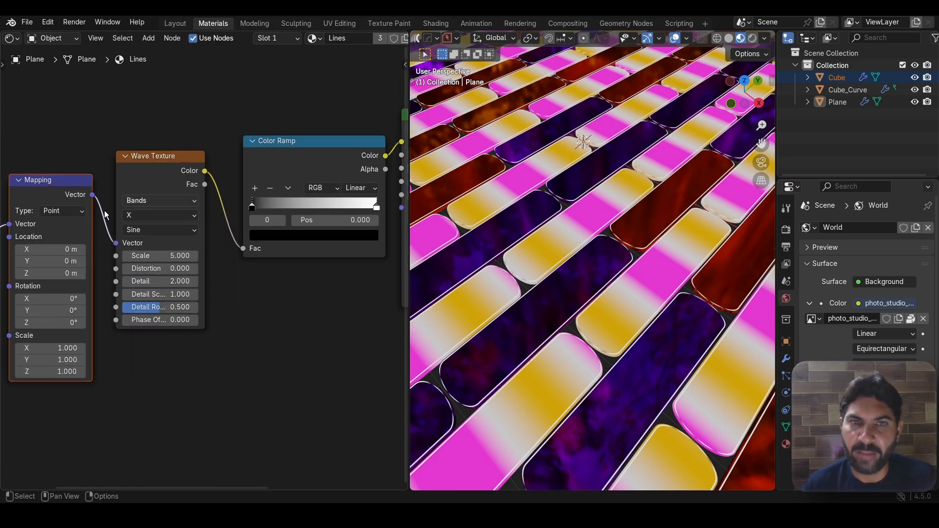
Step: Set the Color Ramp's interpolation to Constant and move its white stop to position 0.684
scroll(325, 341, "up", 1)
middle_click_drag(331, 341, 273, 357)
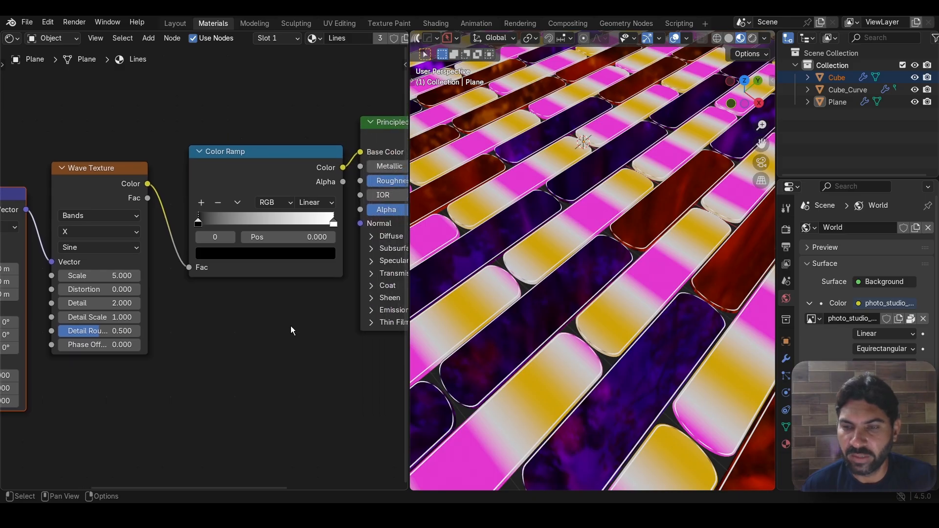
scroll(293, 318, "up", 1)
left_click(336, 192)
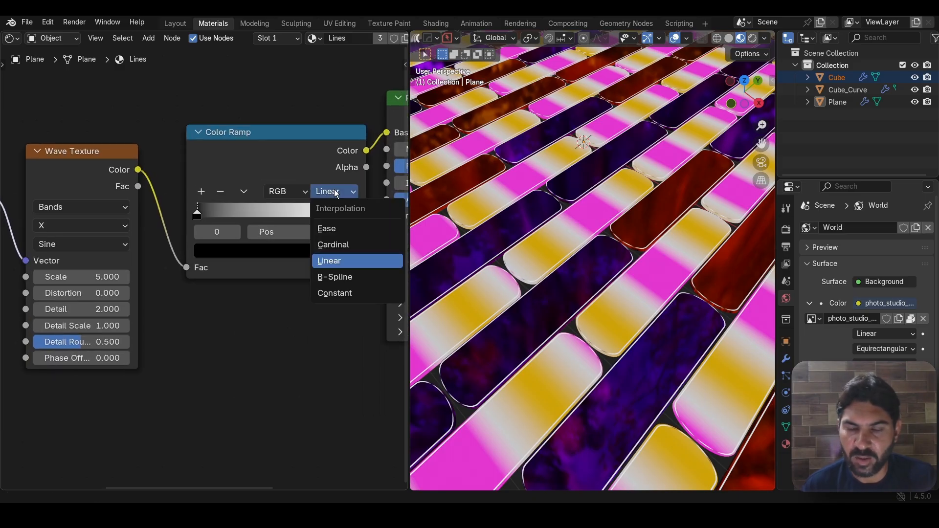
left_click(335, 296)
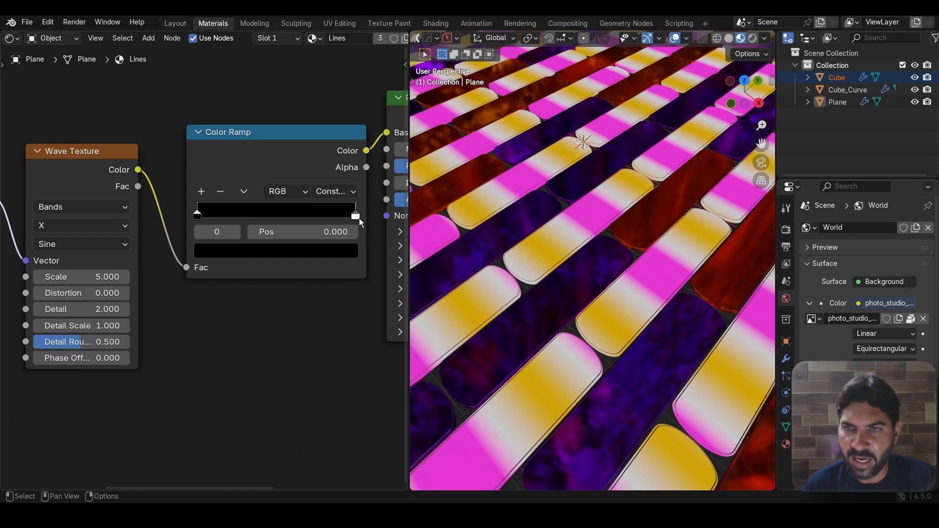
left_click_drag(359, 218, 306, 226)
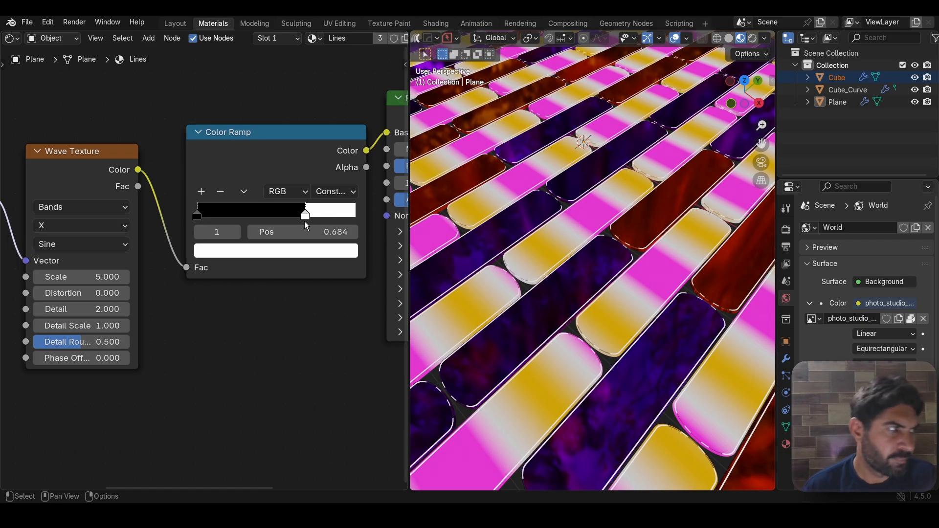
Step: Move the Wave Texture node lower and closer to the Color Ramp
scroll(205, 330, "down", 2)
middle_click_drag(204, 330, 259, 262)
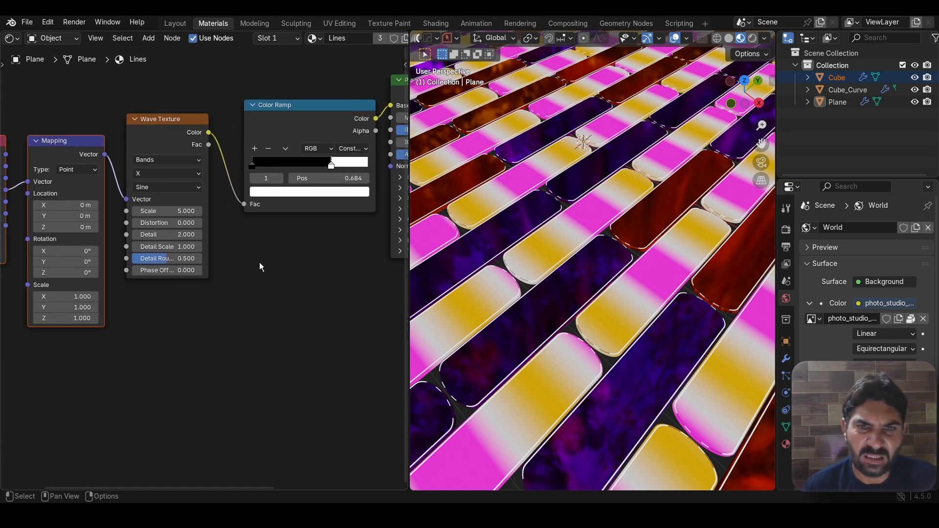
left_click_drag(151, 146, 175, 200)
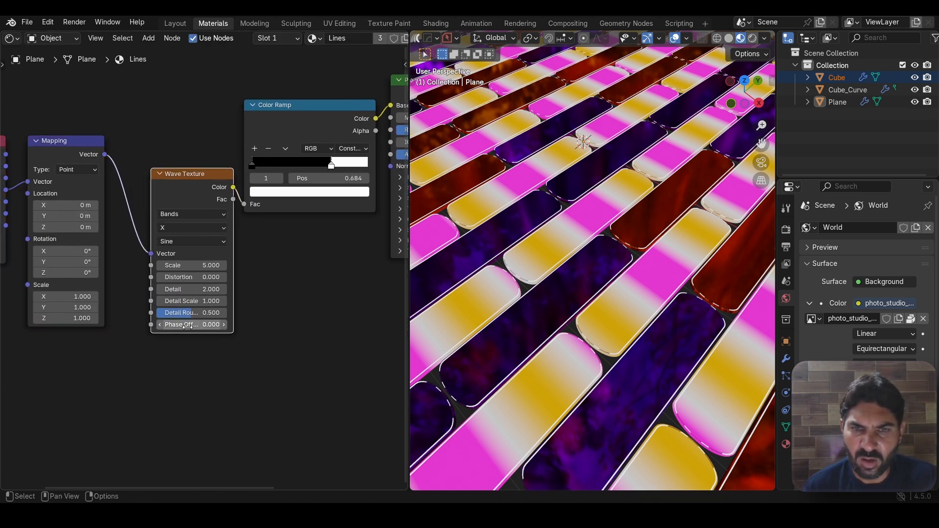
Step: Try a Phase Offset of 7.8 on the Wave Texture and reset it to 0
left_click_drag(190, 324, 289, 325)
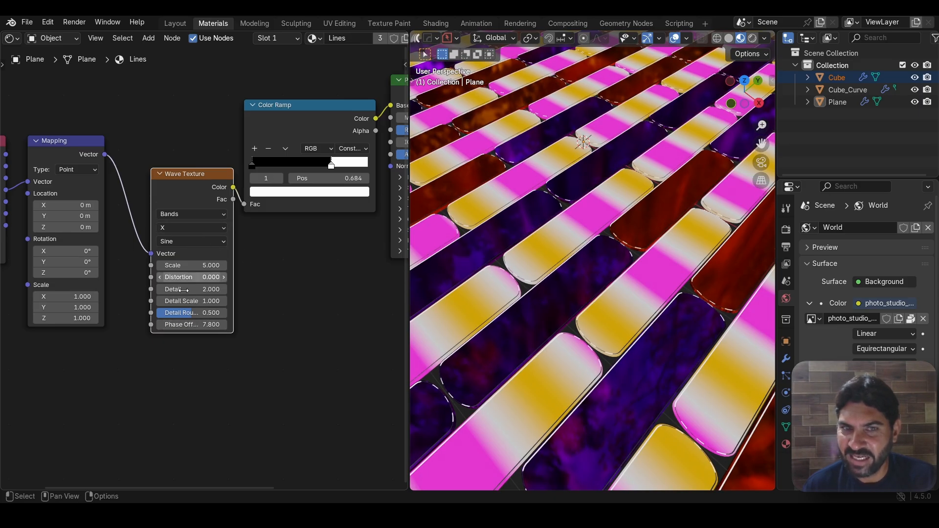
left_click(195, 326)
key("Return")
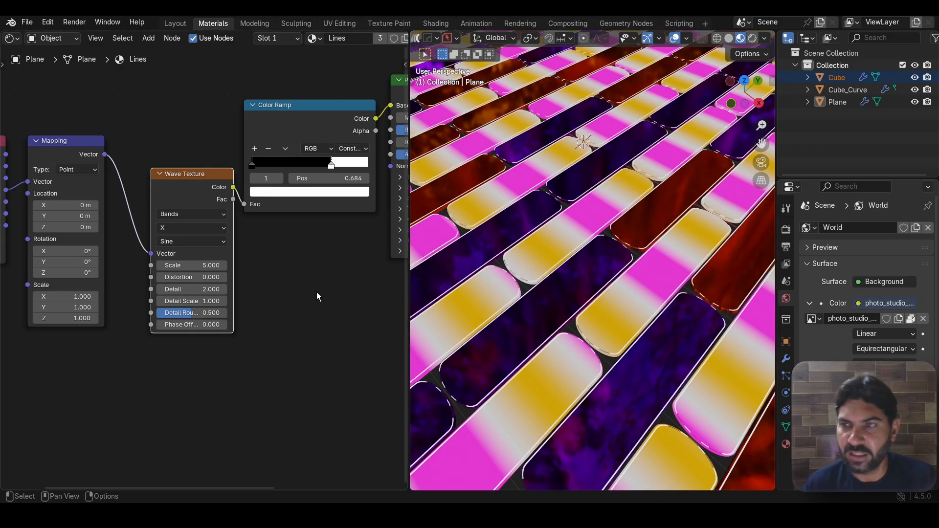
Step: Set the Mapping node's Z rotation to 5.8°
left_click_drag(66, 273, 100, 274)
left_click(67, 275)
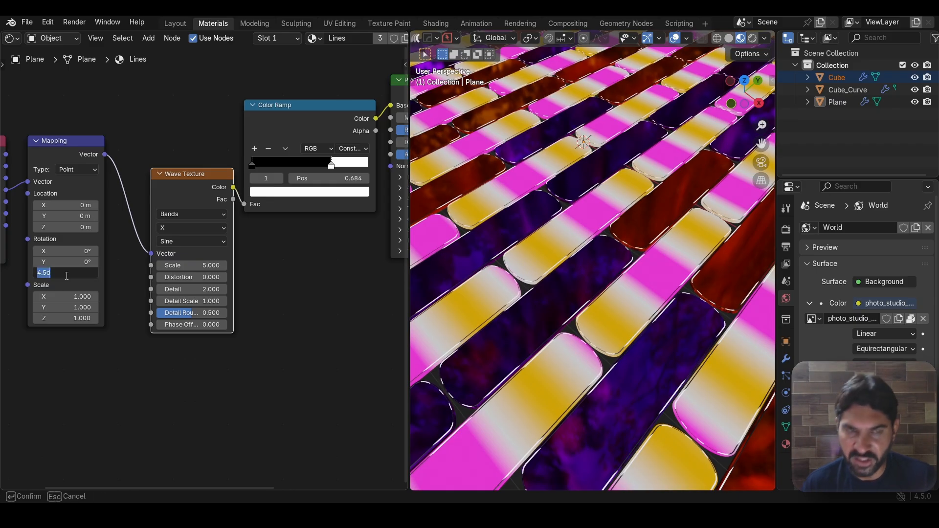
key("Escape")
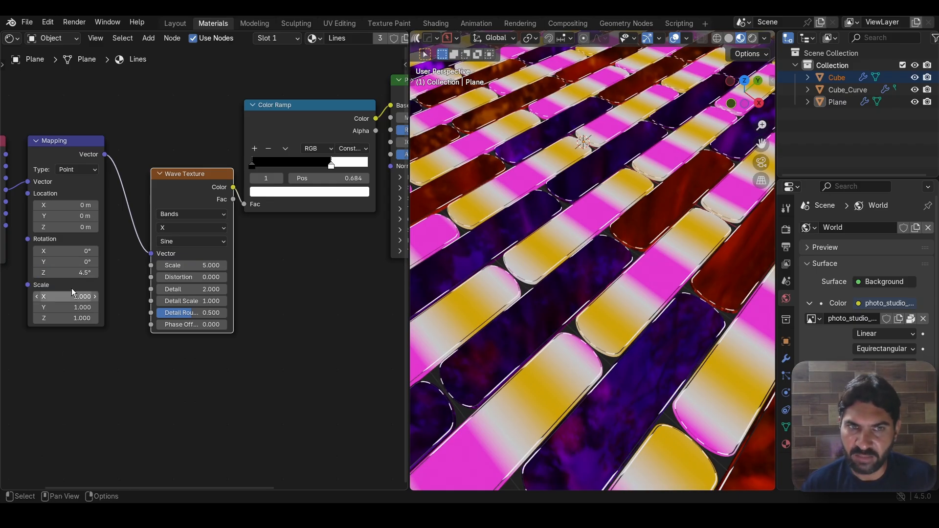
left_click_drag(71, 273, 77, 273)
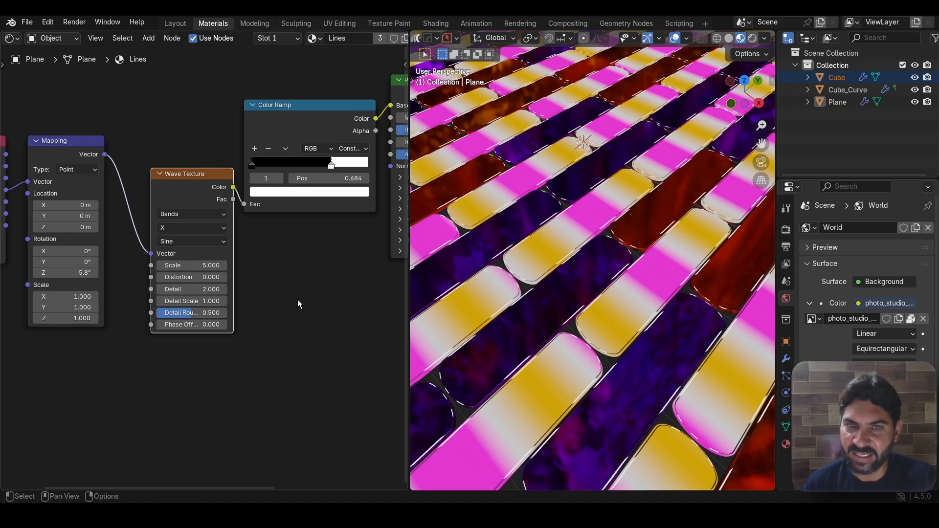
Step: Set the Wave Texture's Detail to 0 and its Scale to 1.810, and check the lines on the tiles
scroll(297, 300, "up", 2)
left_click_drag(204, 299, 130, 267)
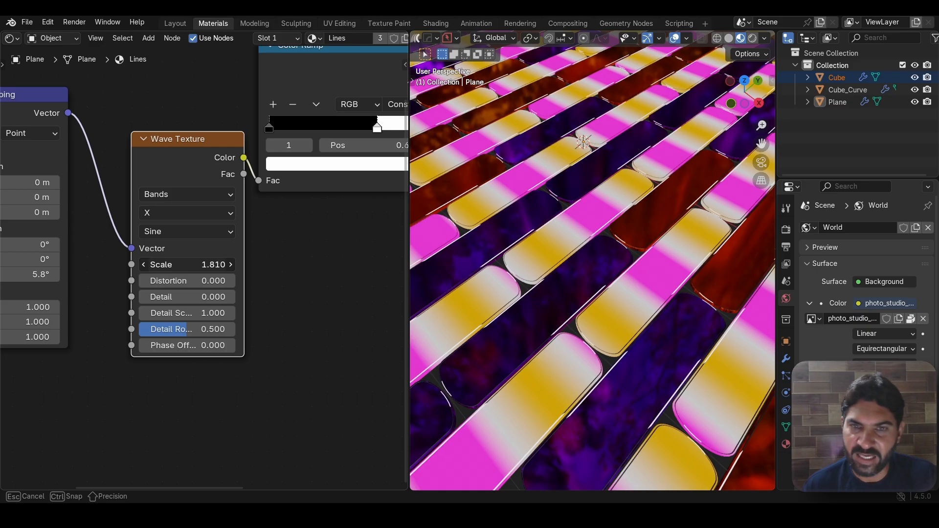
left_click_drag(130, 267, 128, 267)
scroll(628, 271, "down", 3)
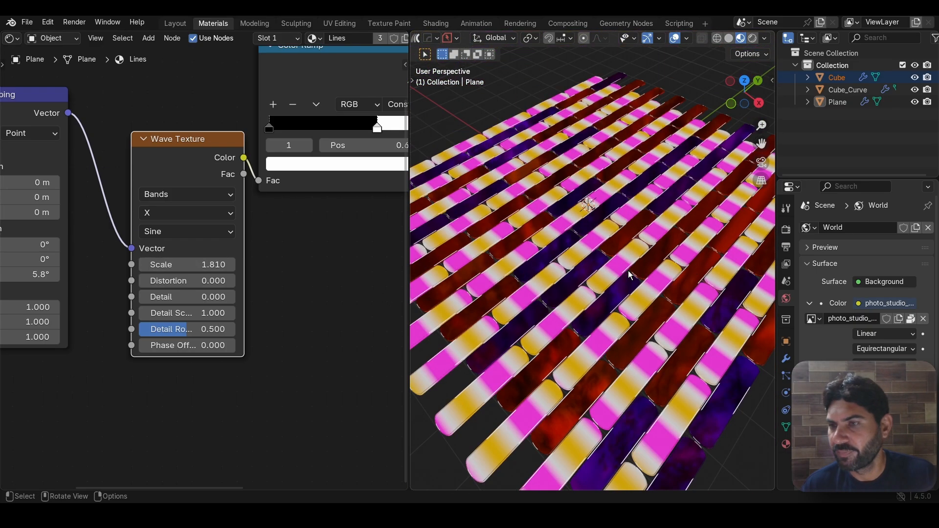
scroll(628, 271, "up", 3)
scroll(312, 370, "down", 1)
Step: Try shifting the lines with the Wave Texture's Phase Offset and reset the offset to 0
middle_click_drag(312, 369, 323, 326)
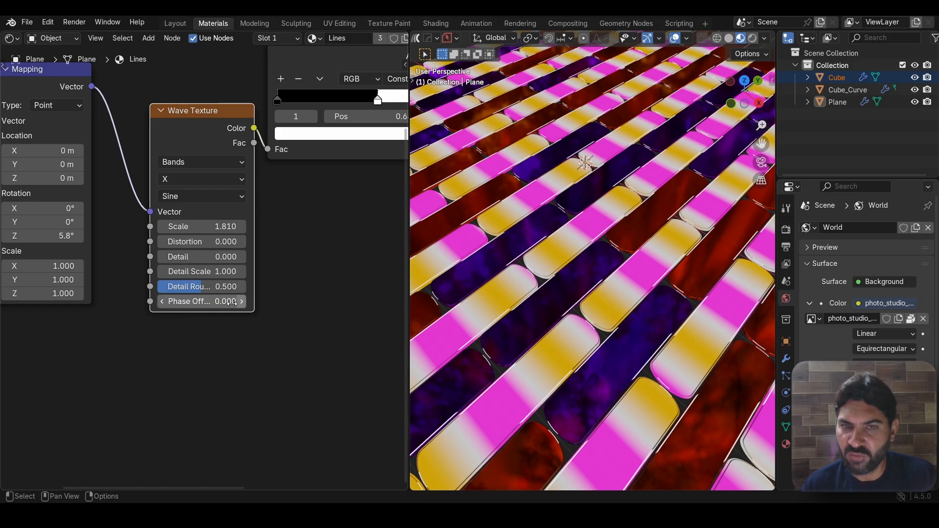
left_click_drag(232, 303, 200, 305)
left_click(199, 306)
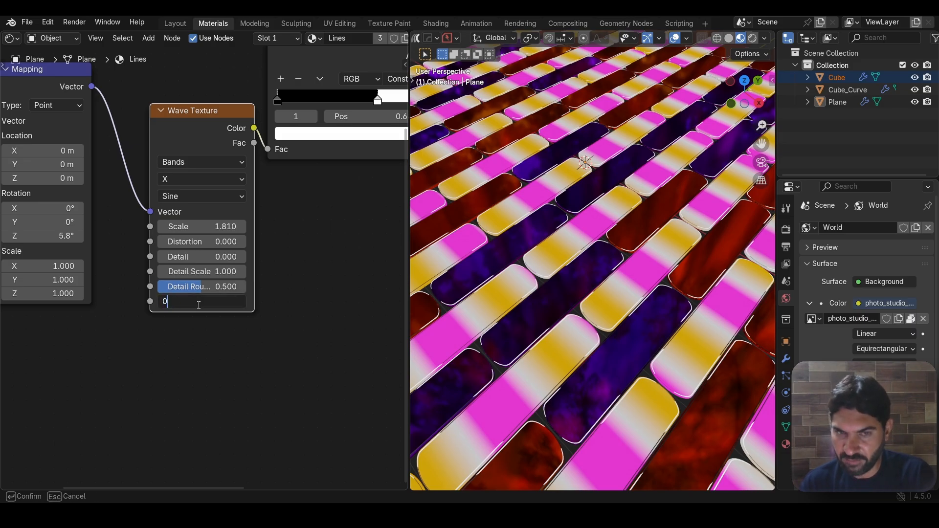
key("Return")
scroll(248, 338, "down", 1)
middle_click_drag(230, 359, 263, 314)
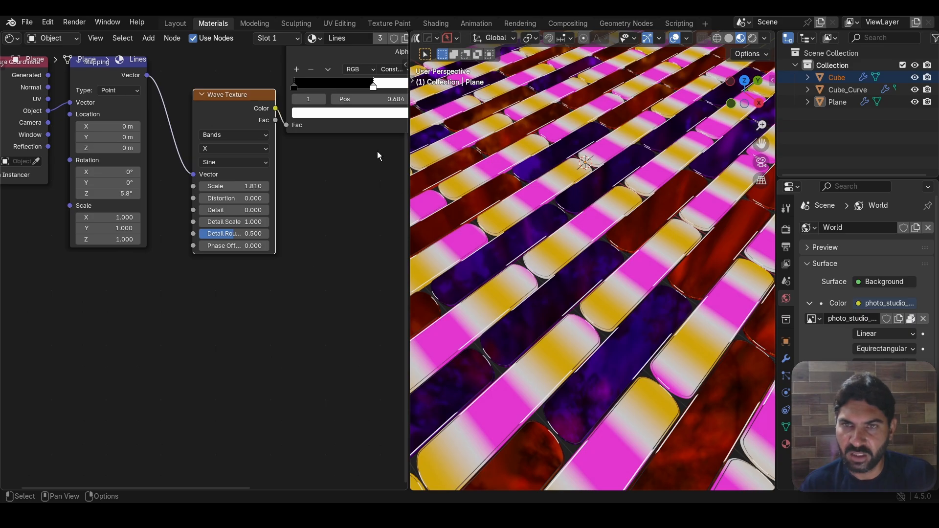
key("shift+a")
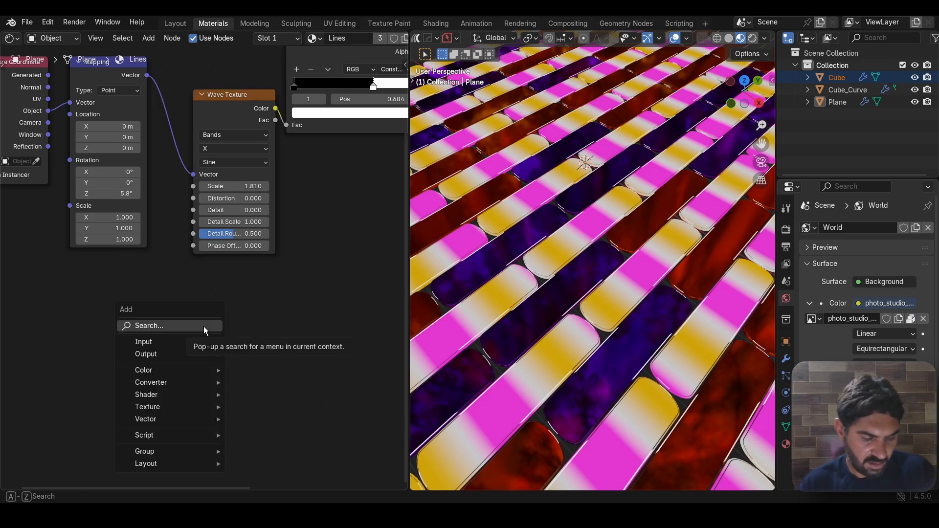
type("tt")
key("Escape")
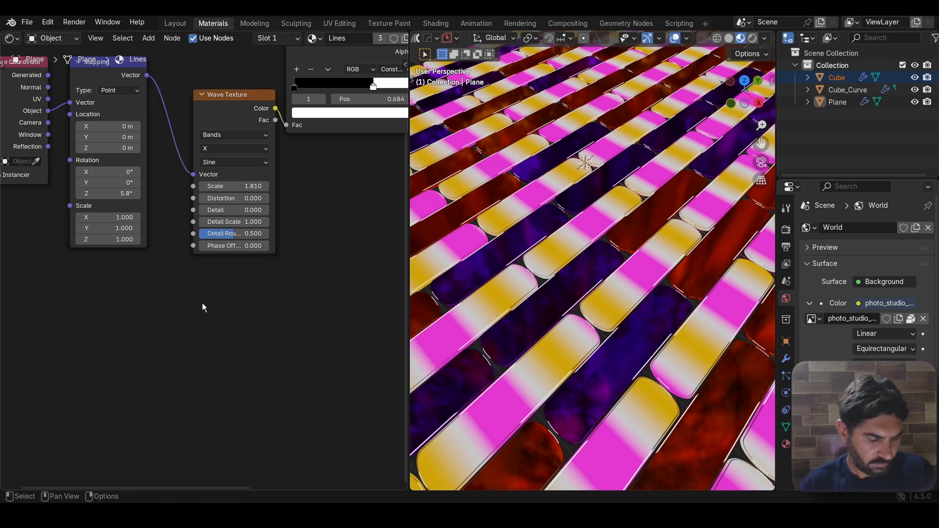
Step: Add an Attribute node below the Mapping node, set its type to Instancer and its name to t
key("shift+a")
type("att")
key("Return")
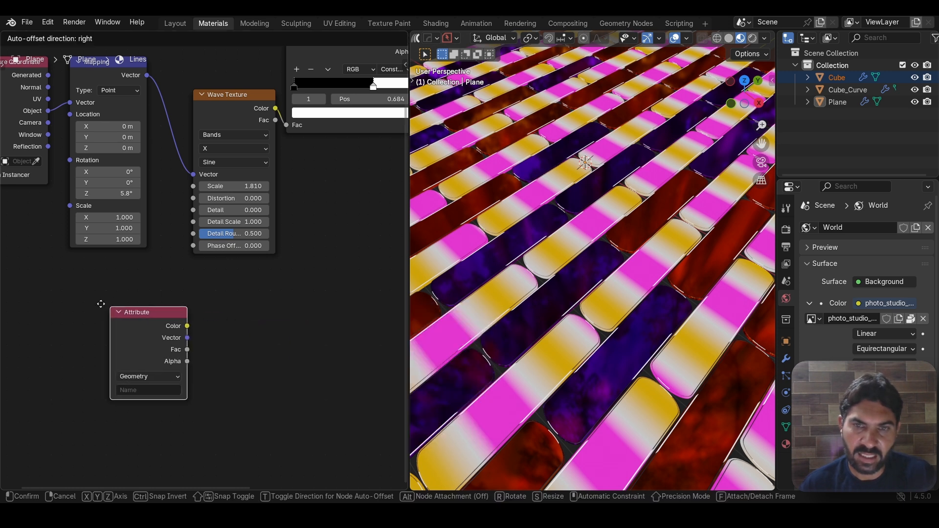
left_click(107, 297)
left_click(125, 360)
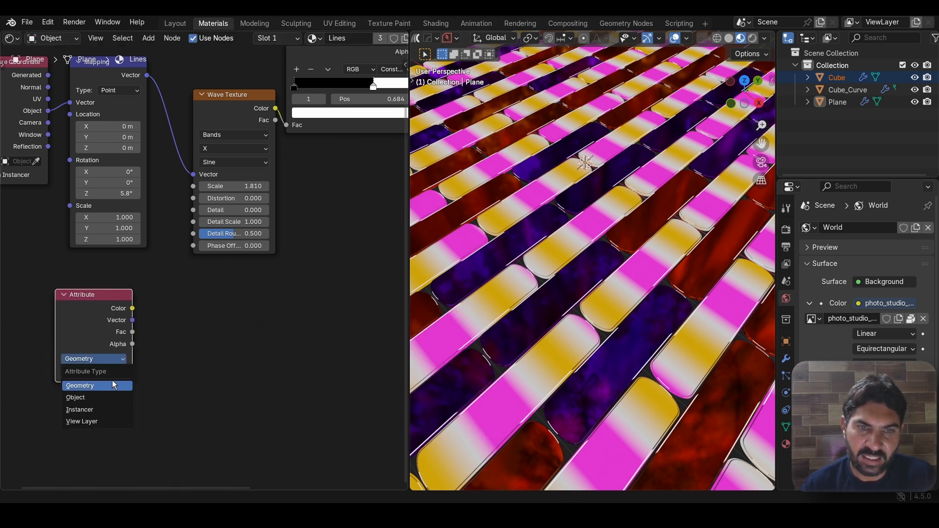
left_click(95, 409)
left_click(92, 372)
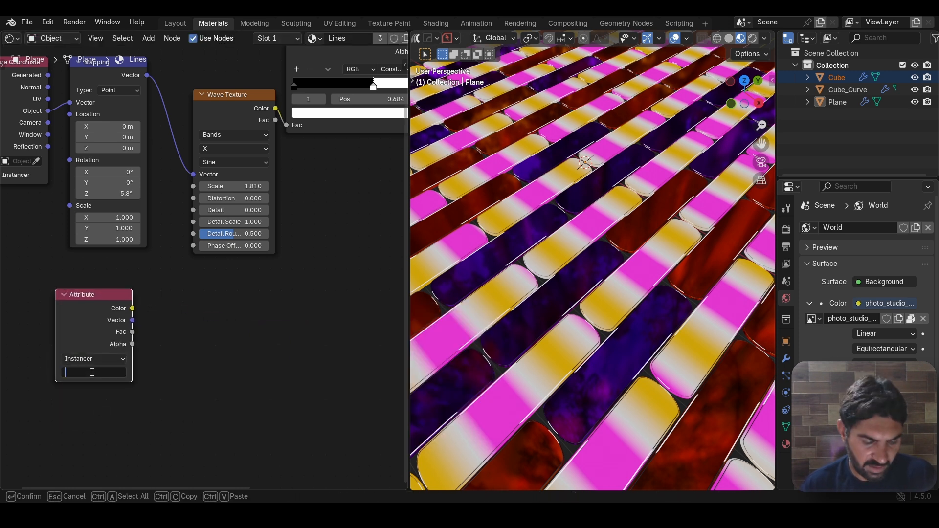
key("Return")
left_click_drag(98, 302, 82, 307)
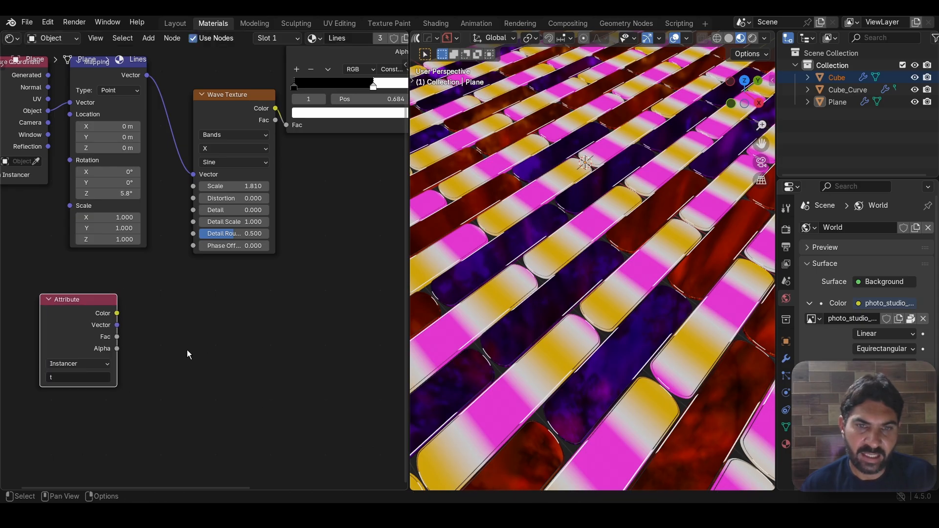
Step: Add a Math node set to Add, feed it the Attribute's Fac, and connect its Value to the Wave Texture's Phase Offset
key("shift+a")
type("mat")
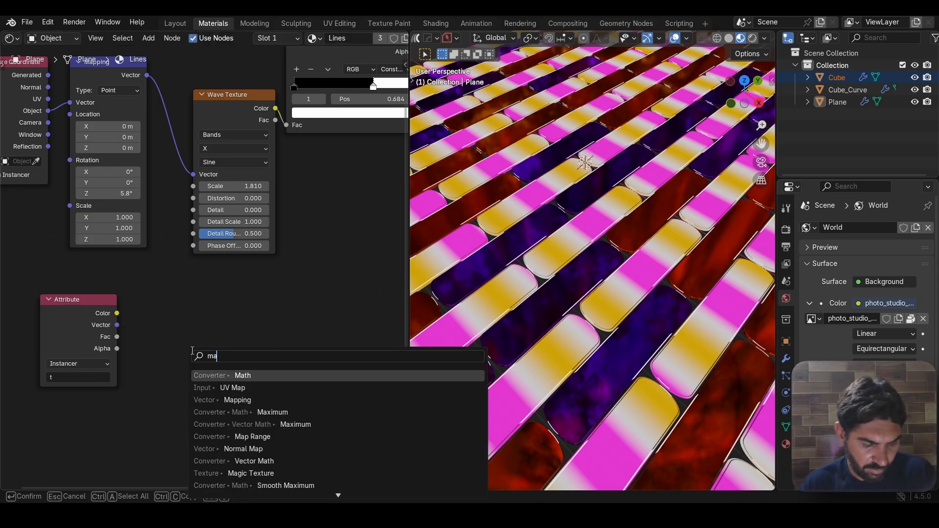
left_click(252, 379)
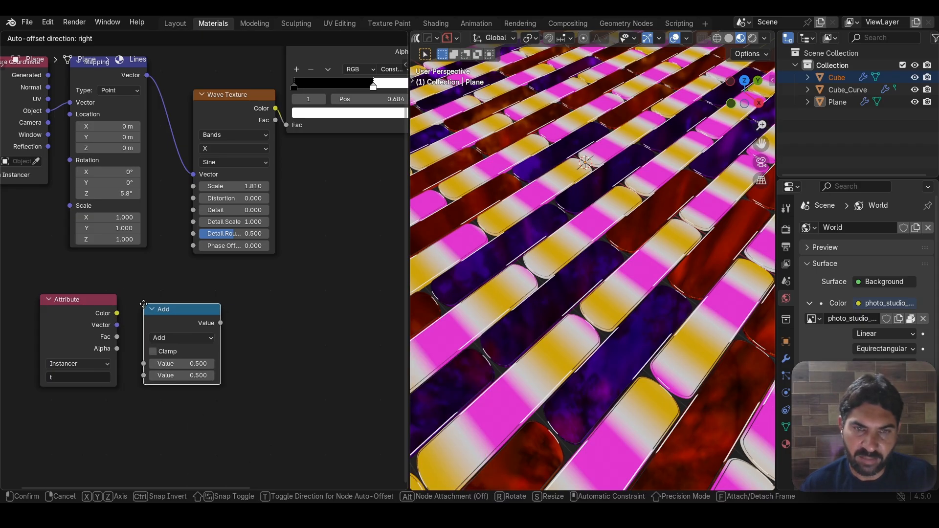
left_click(144, 305)
left_click_drag(118, 338, 142, 361)
scroll(236, 321, "up", 1)
left_click_drag(223, 333, 248, 314)
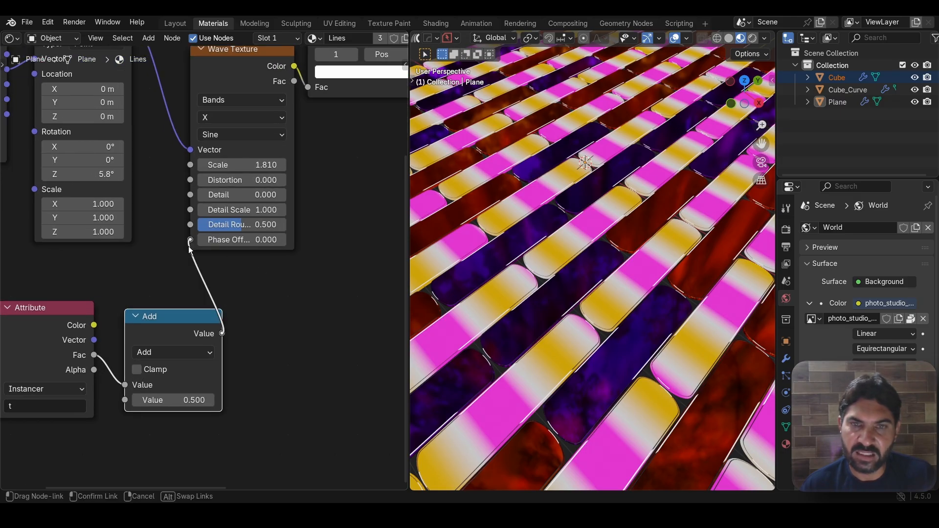
left_click_drag(189, 245, 191, 240)
Step: Set the Add node's second value to 0
middle_click_drag(270, 342, 287, 262)
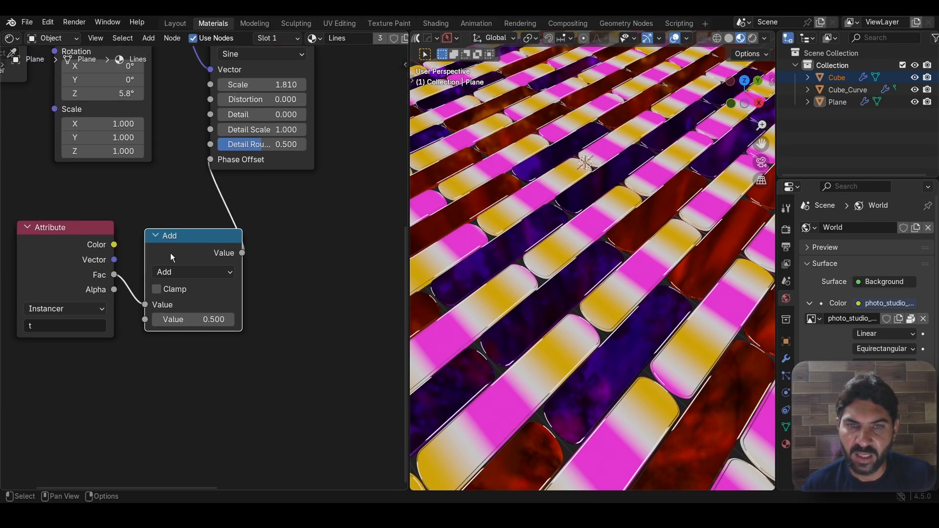
mouse_move(181, 319)
left_mouse_down()
mouse_move(406, 319)
mouse_move(184, 320)
left_mouse_up()
left_click(184, 321)
type("0")
key("Return")
Step: Examine the complete Lines node tree and the line pattern on the tiles
scroll(300, 270, "down", 2)
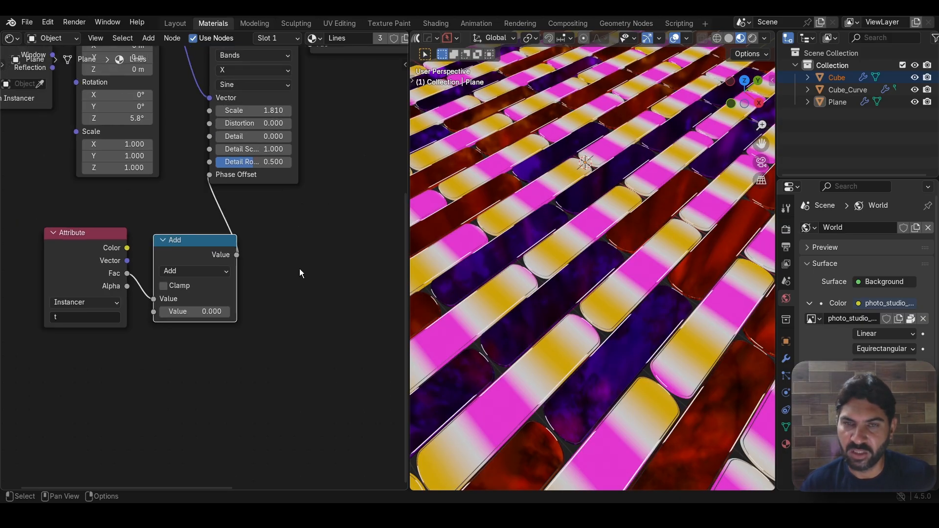
scroll(299, 271, "up", 2)
scroll(299, 270, "down", 1)
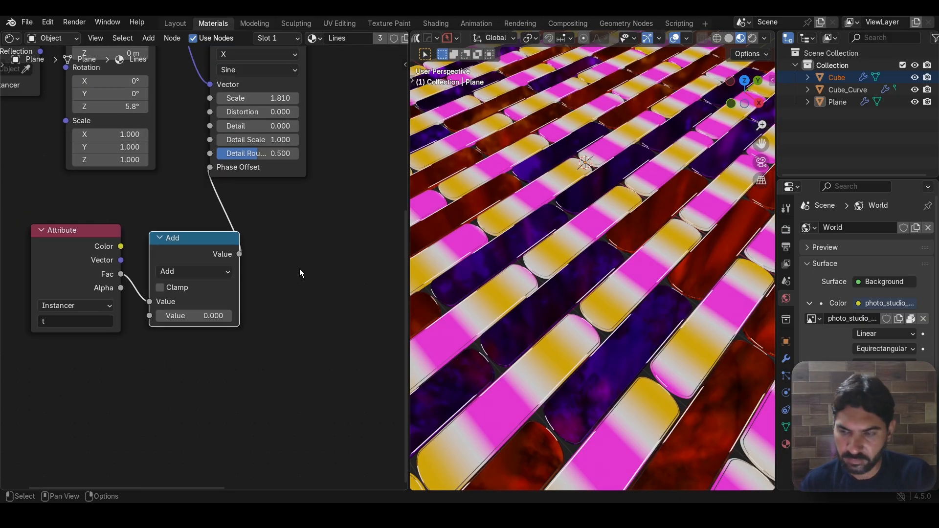
scroll(301, 263, "down", 3)
scroll(296, 220, "down", 4)
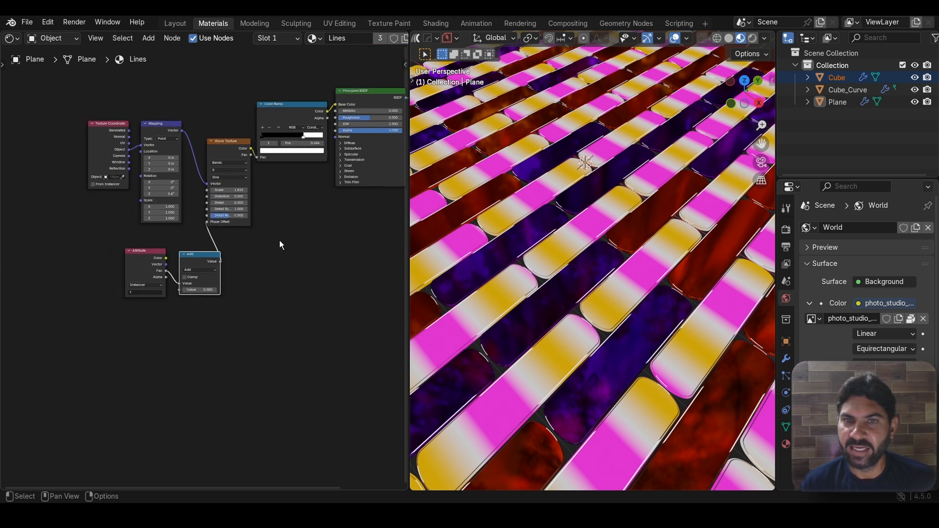
middle_click_drag(279, 241, 234, 268)
scroll(566, 232, "up", 2)
scroll(566, 232, "down", 2)
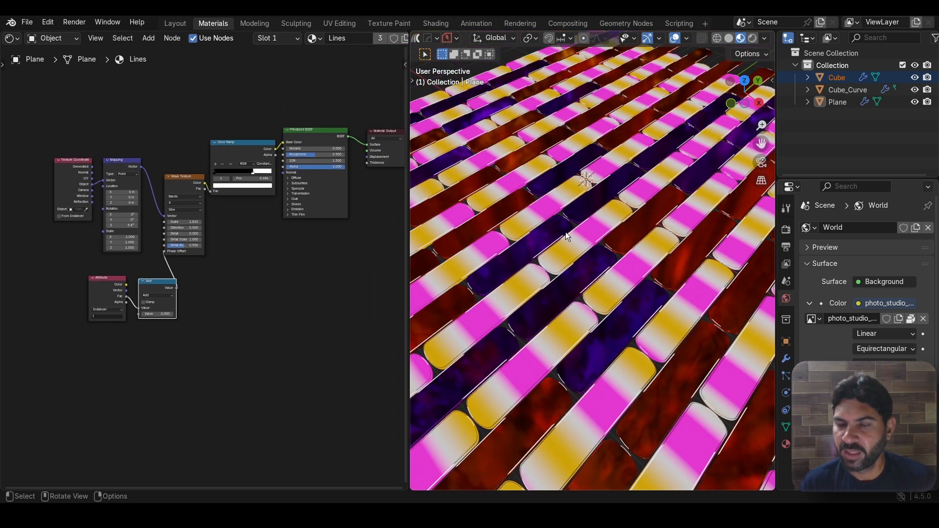
scroll(211, 348, "up", 2)
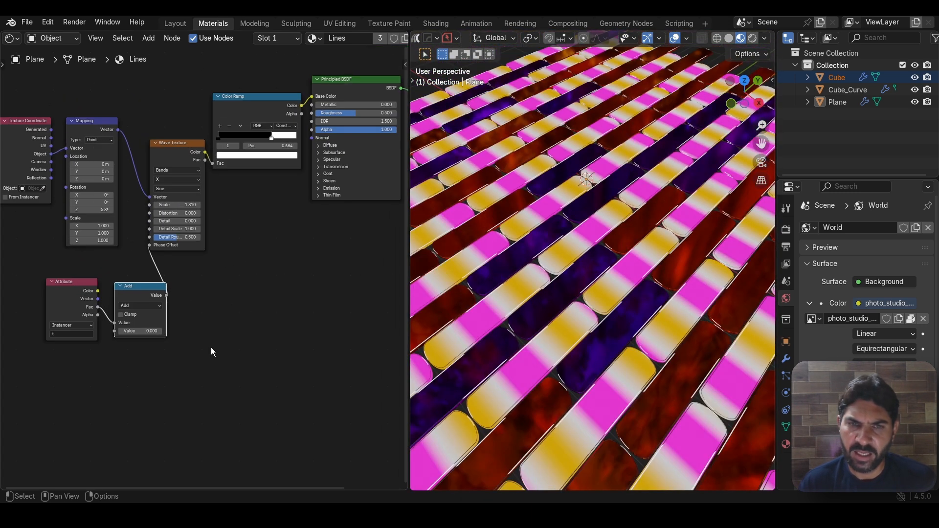
Step: Split off an area beneath the node editor, change it to a Timeline, and make it taller
middle_click_drag(210, 349, 232, 281)
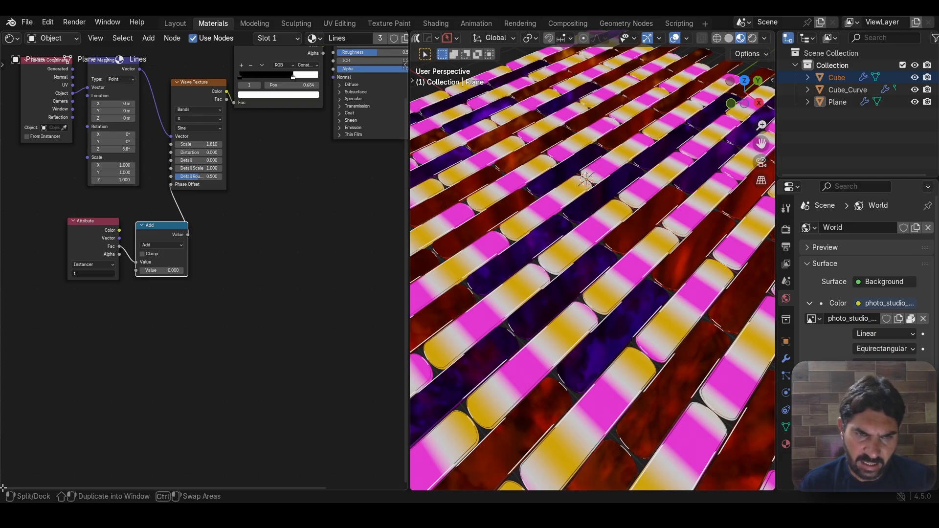
left_click_drag(4, 486, 12, 421)
left_click(10, 431)
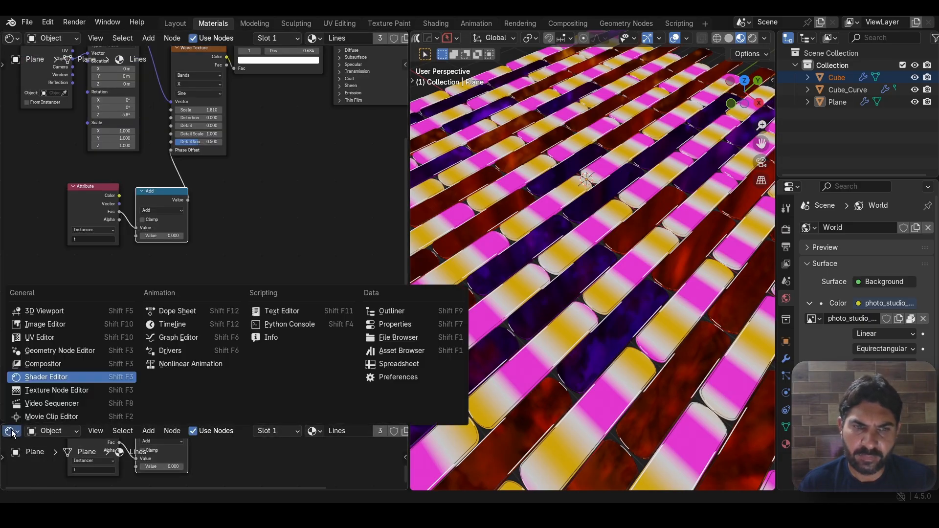
left_click(195, 324)
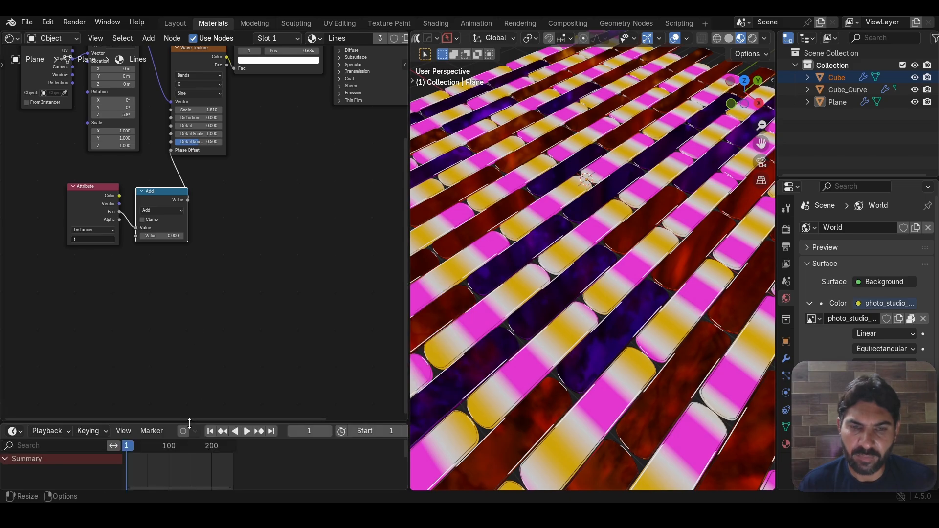
left_click_drag(327, 424, 327, 381)
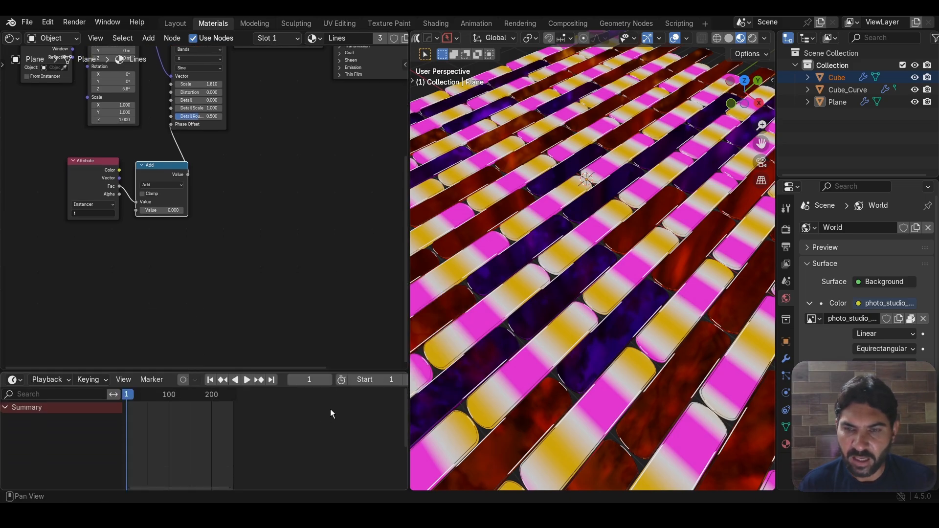
Step: Set the scene's end frame to 120 and make the Timeline area shorter
scroll(348, 377, "down", 3)
left_click(371, 380)
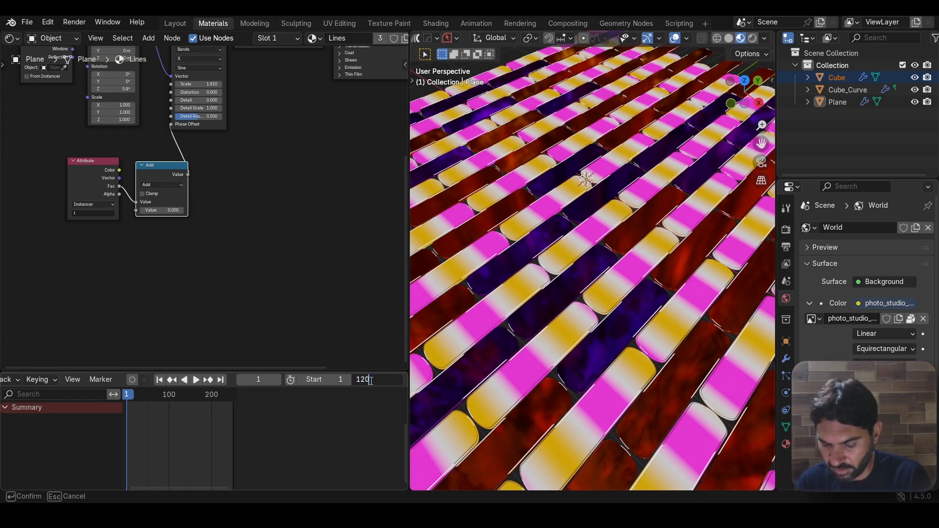
key("Return")
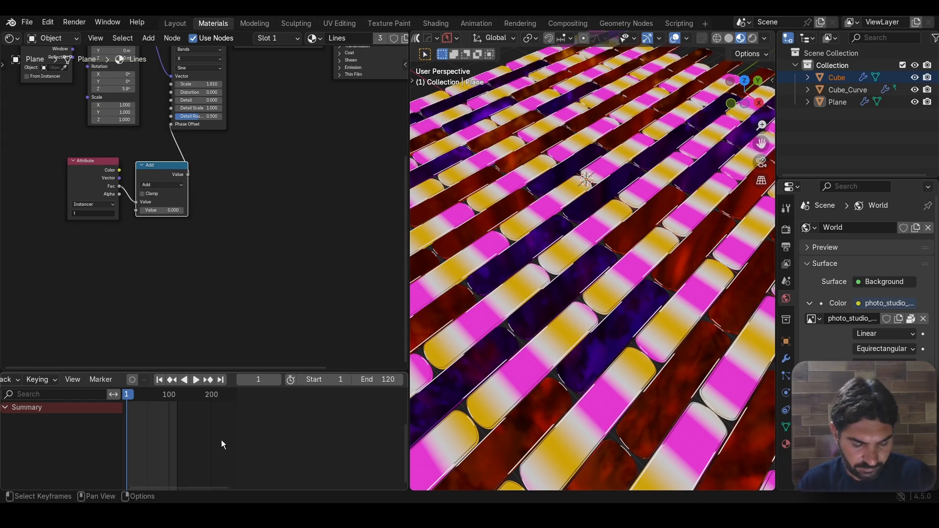
scroll(221, 439, "up", 5)
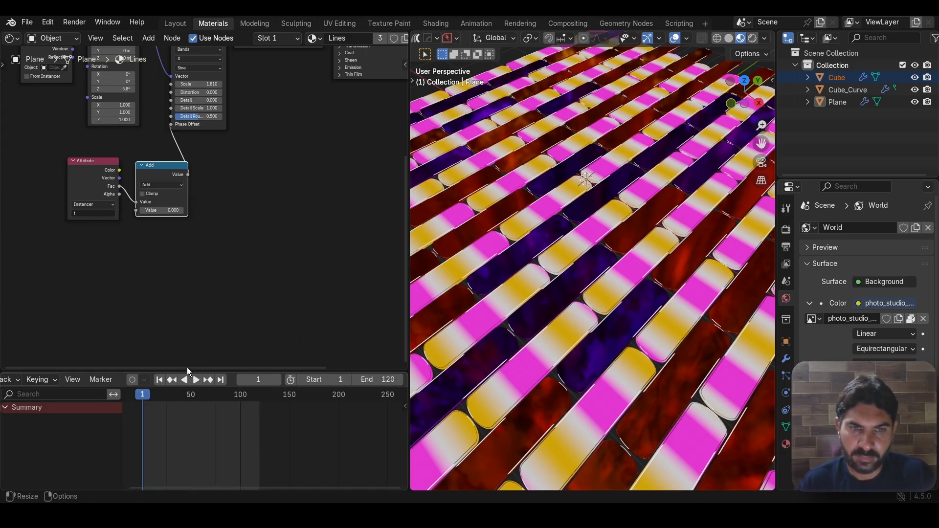
left_click_drag(177, 368, 176, 391)
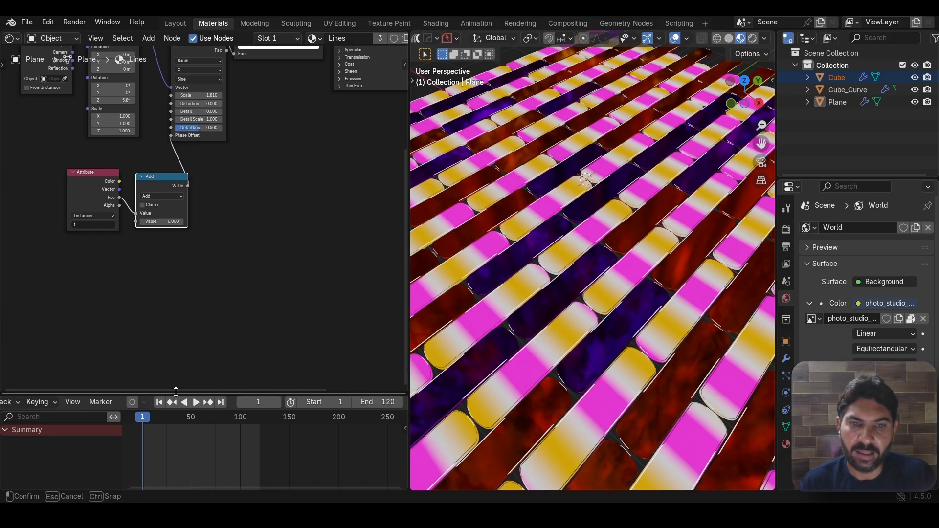
Step: Insert a keyframe at frame 0 on the Lines material's Add node for its second value of 0
scroll(218, 247, "up", 2)
middle_click_drag(264, 247, 183, 295)
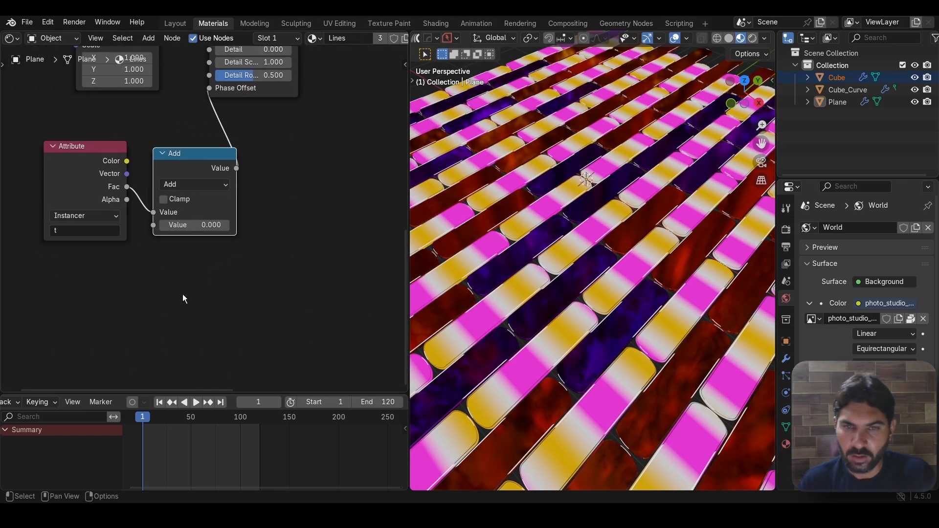
scroll(185, 293, "up", 2)
scroll(265, 269, "down", 1)
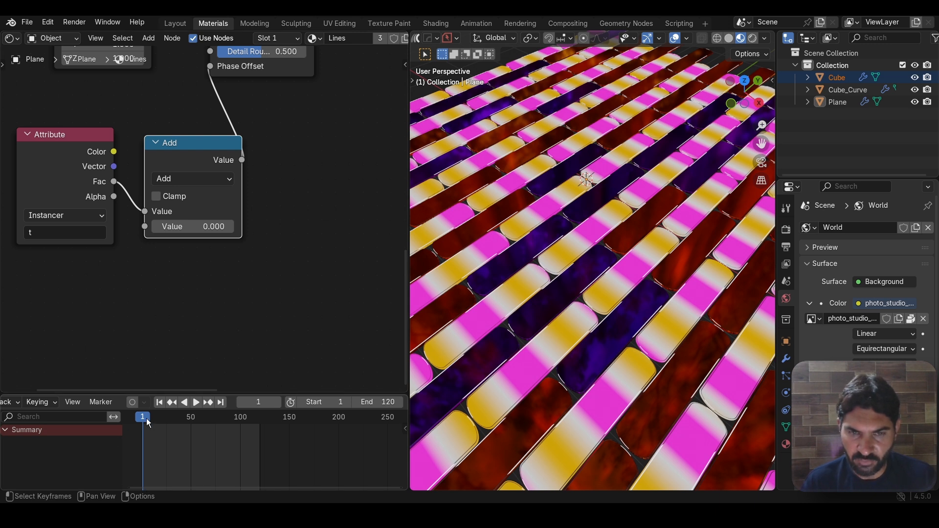
key("Left")
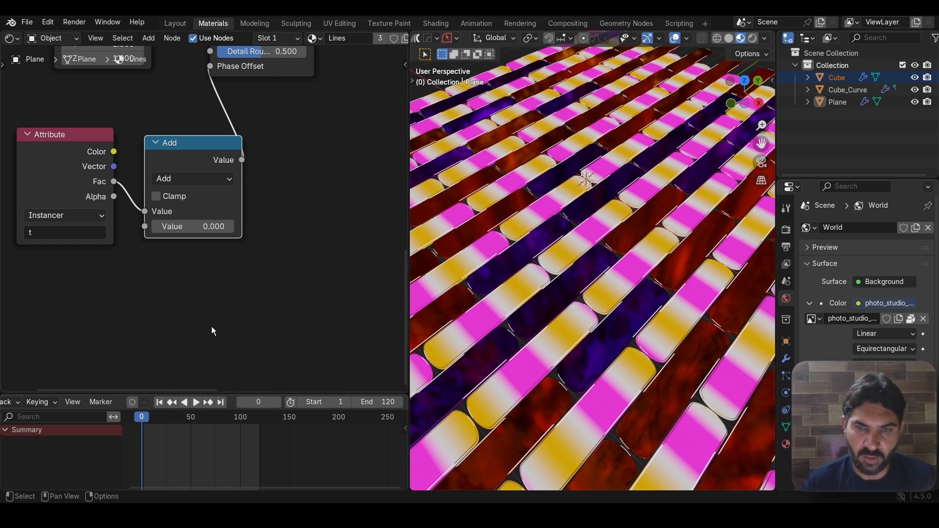
scroll(213, 324, "up", 1)
scroll(213, 324, "up", 1)
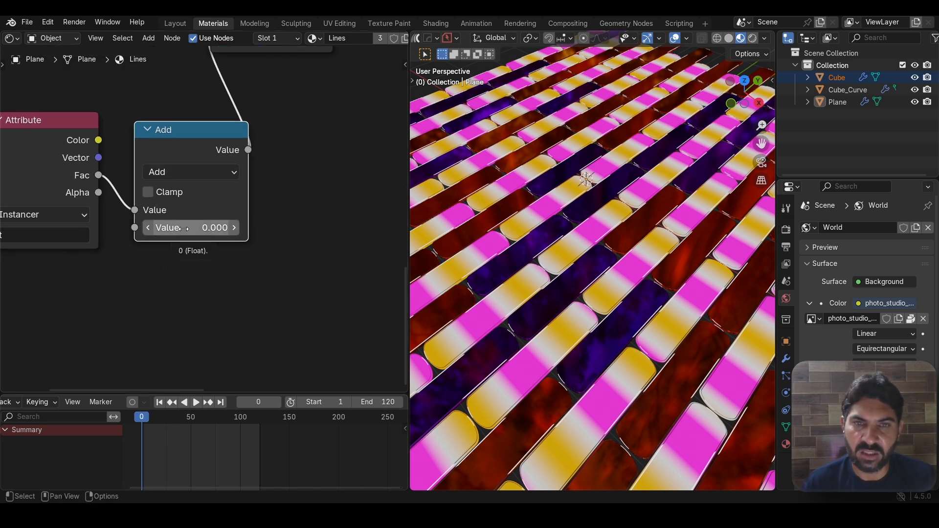
key("i")
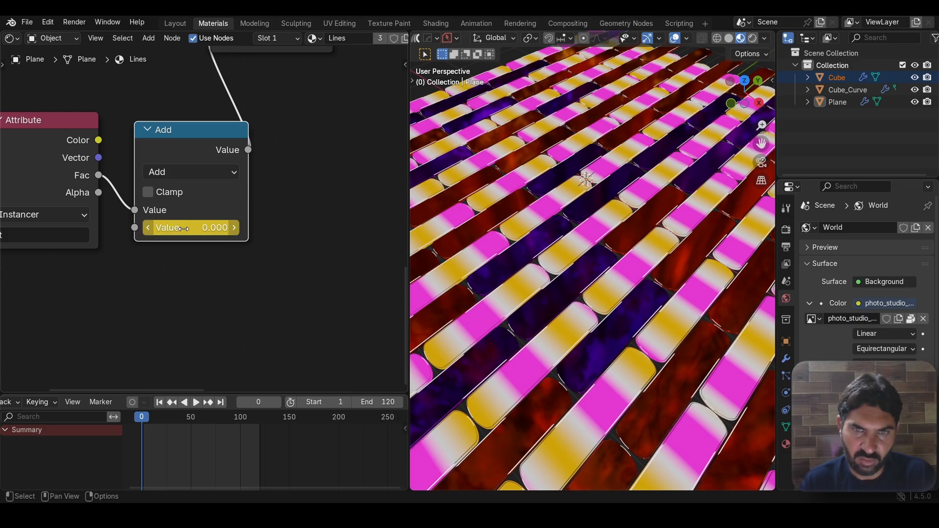
Step: At frame 120, set the Lines material's Add node second value to 2*pi and keyframe it
left_click(222, 405)
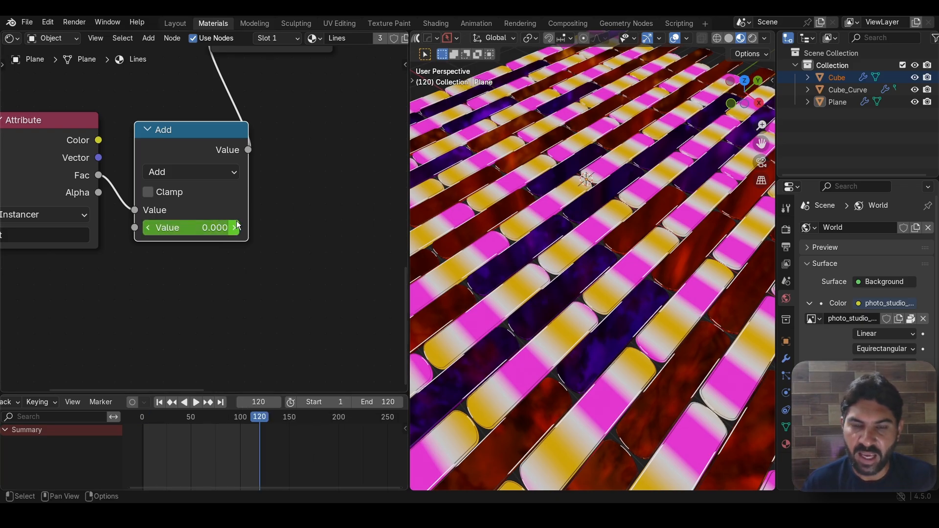
scroll(187, 268, "up", 1)
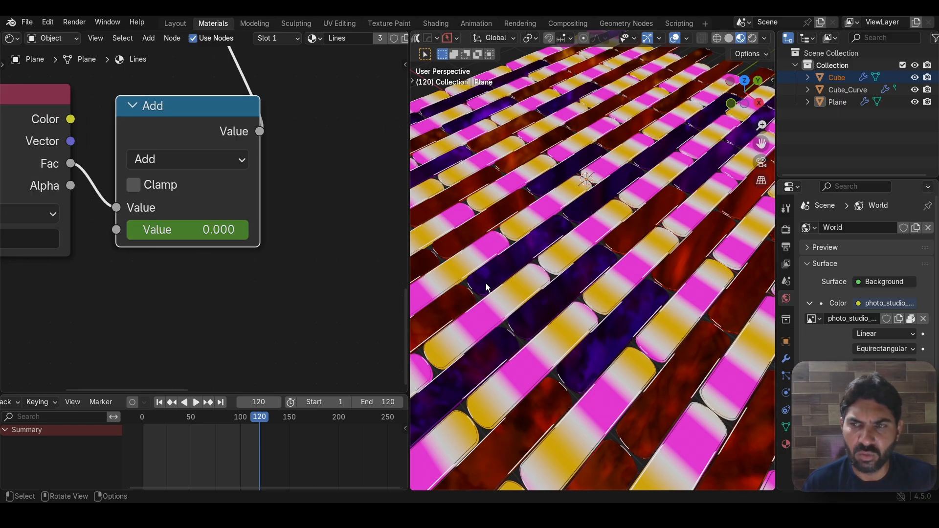
scroll(214, 269, "up", 1)
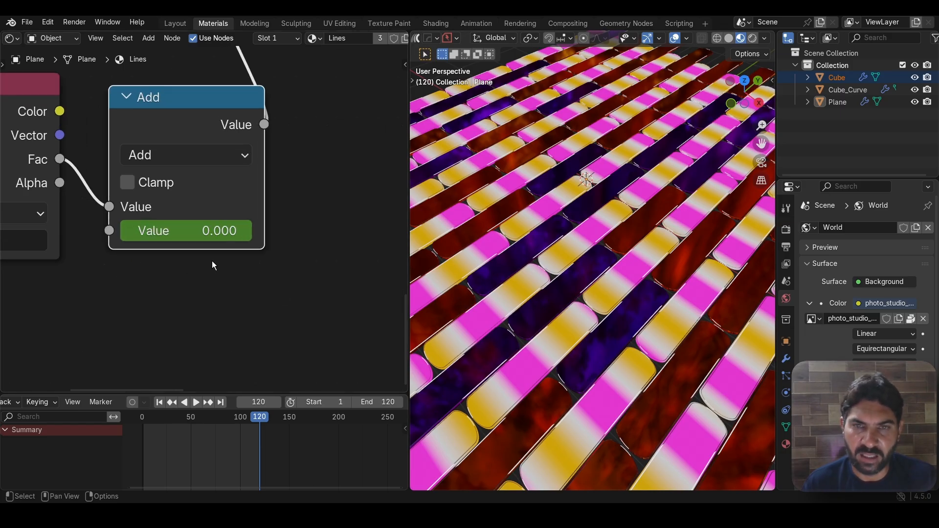
left_click(187, 241)
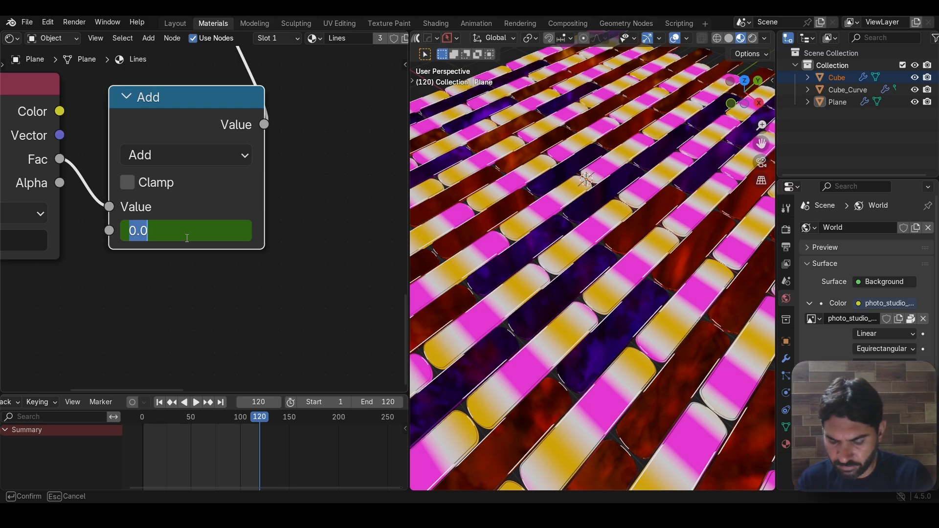
type("2*pi")
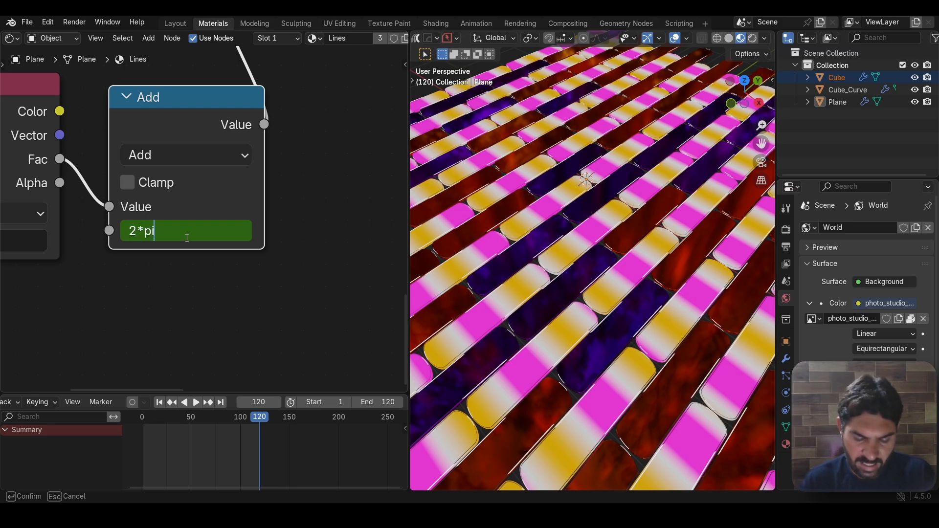
key("Return")
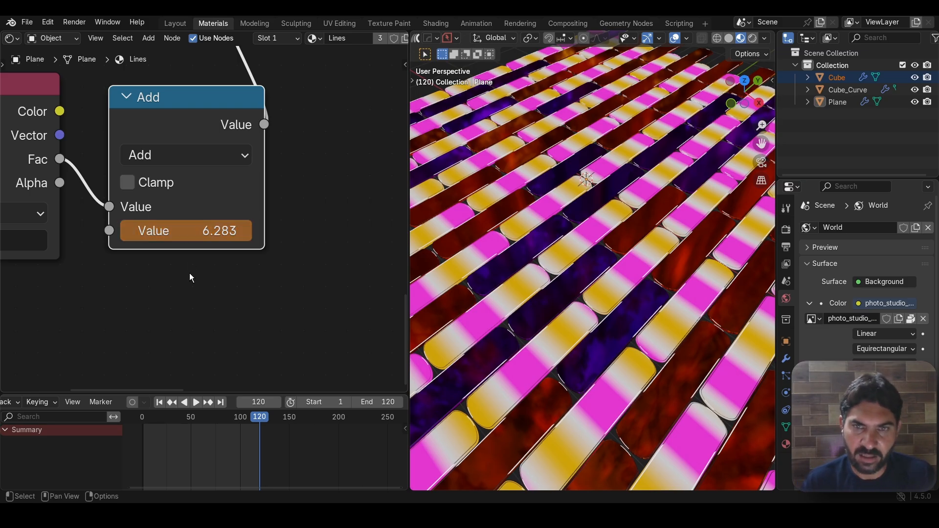
key("i")
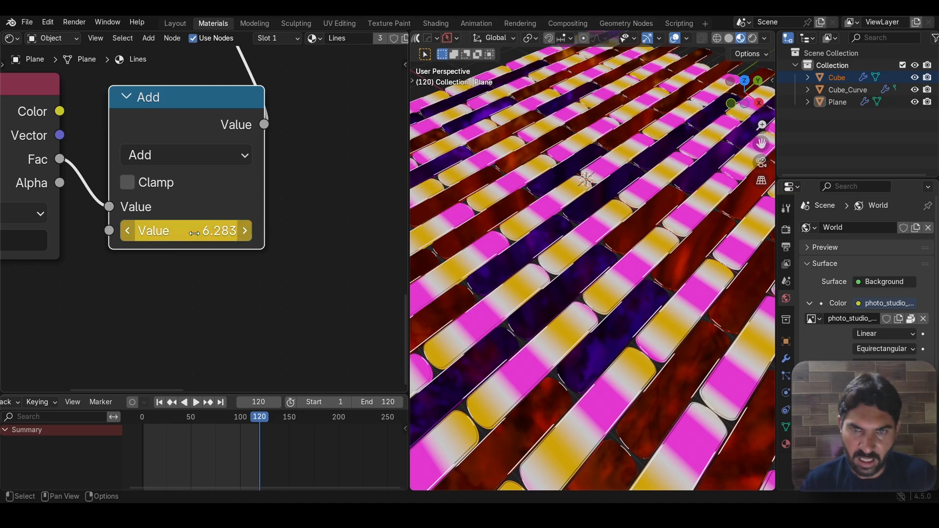
Step: Play the animation from the start, examine the line movement along the tile edges, and stop playback
scroll(518, 298, "up", 3)
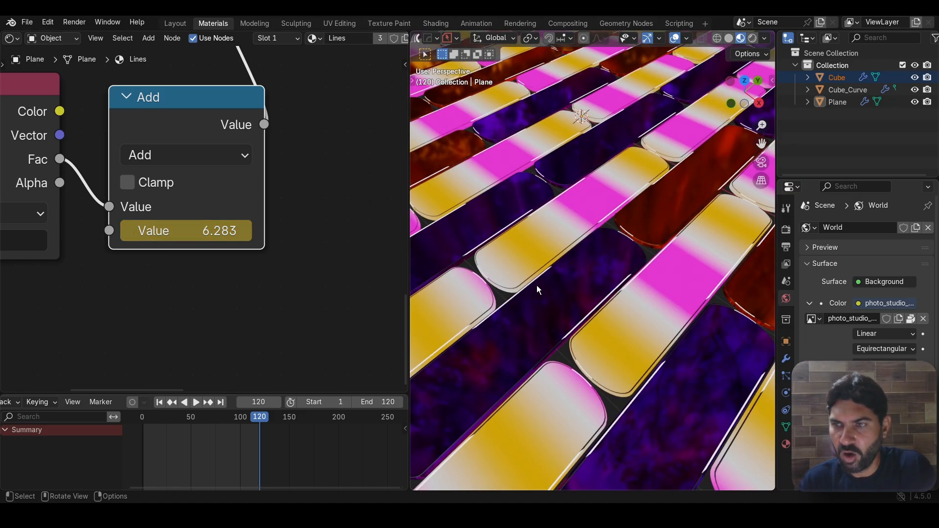
scroll(537, 285, "down", 3)
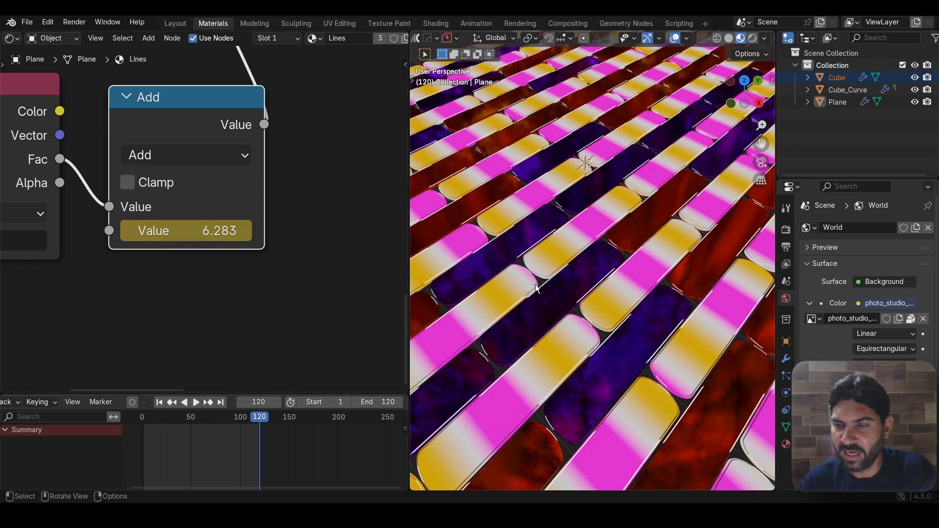
left_click(160, 403)
key("space")
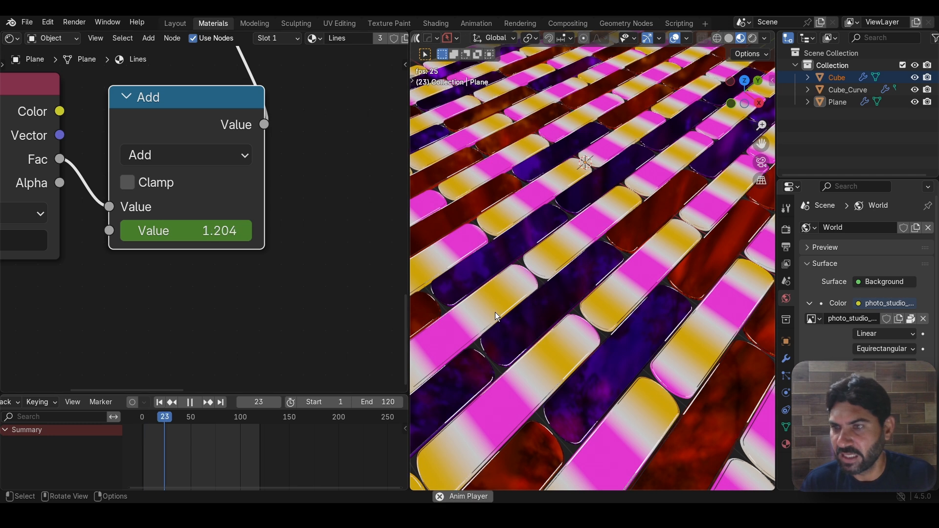
left_click_drag(217, 416, 234, 437)
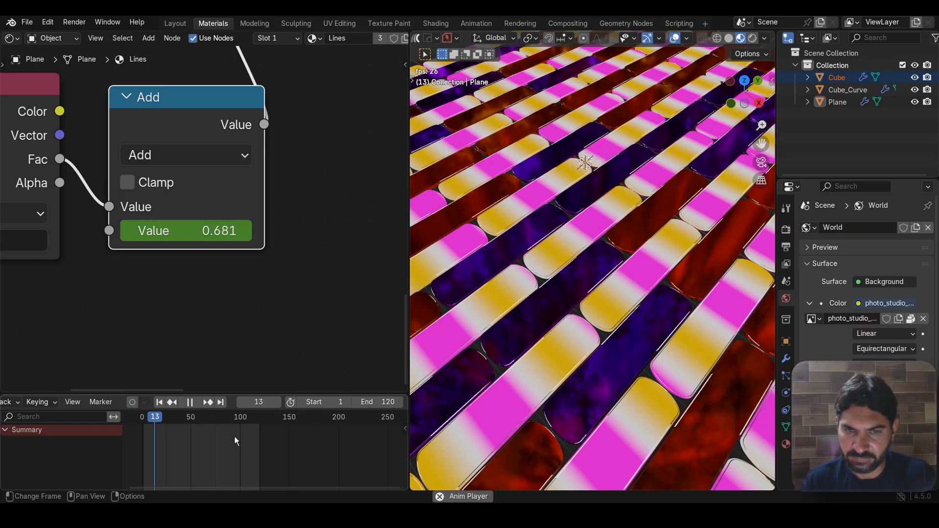
key("Escape")
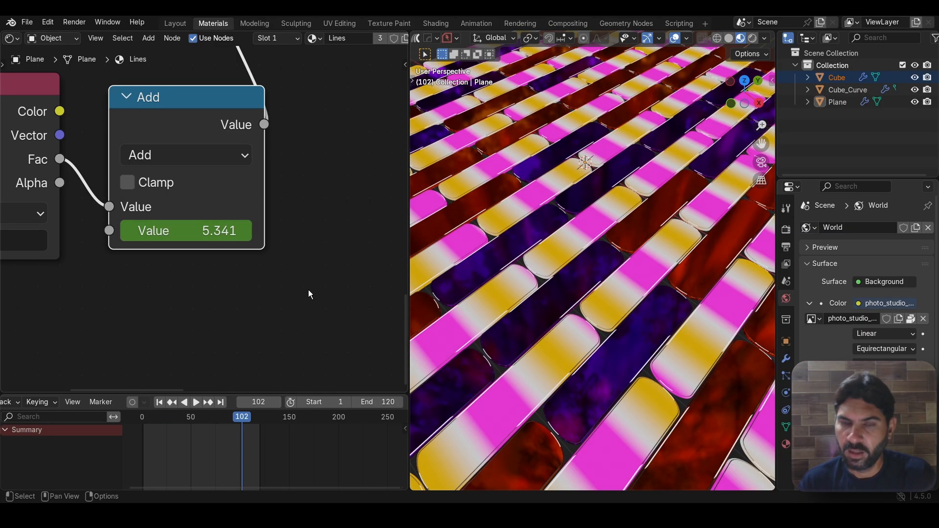
scroll(264, 259, "down", 7)
scroll(576, 233, "up", 3)
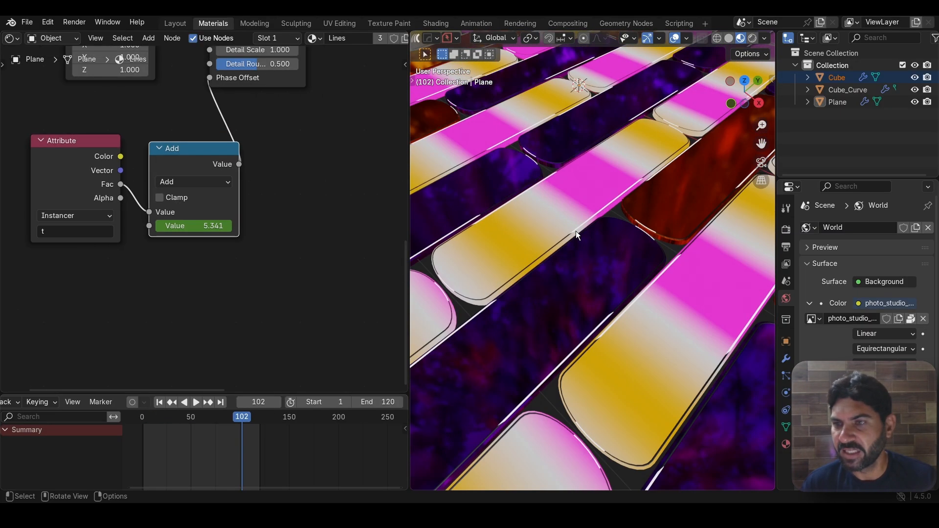
scroll(278, 268, "down", 4)
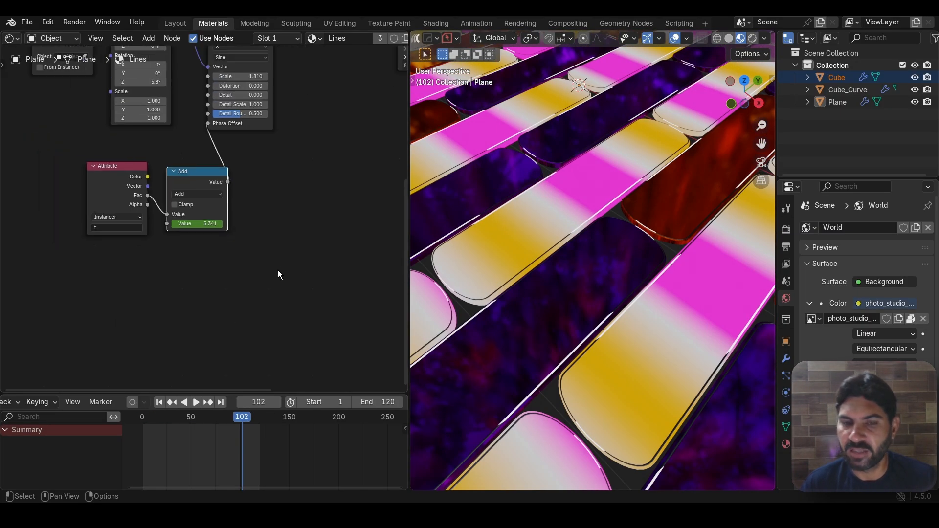
Step: Switch the node editor to the Color material in Slot 2 and focus on its Add node
left_click(283, 38)
left_click(263, 76)
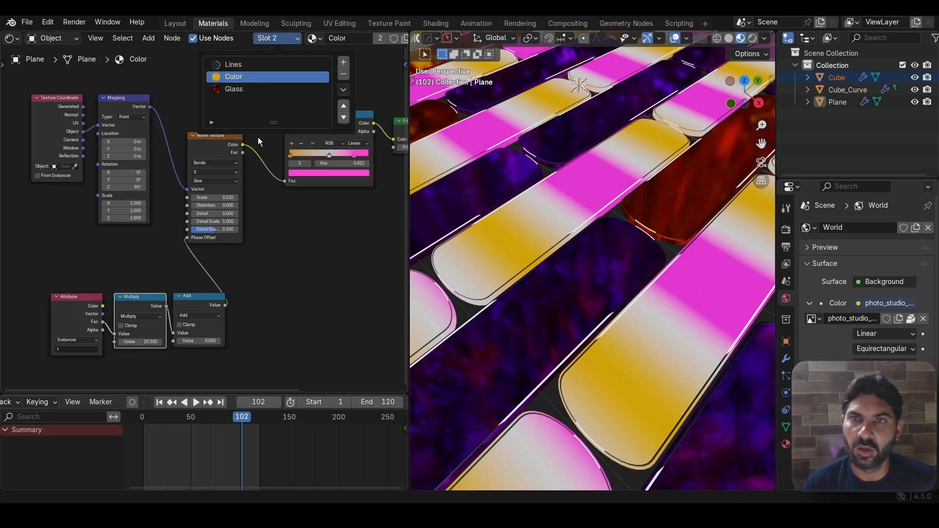
scroll(266, 260, "down", 3)
scroll(260, 298, "up", 5)
middle_click_drag(259, 298, 264, 211)
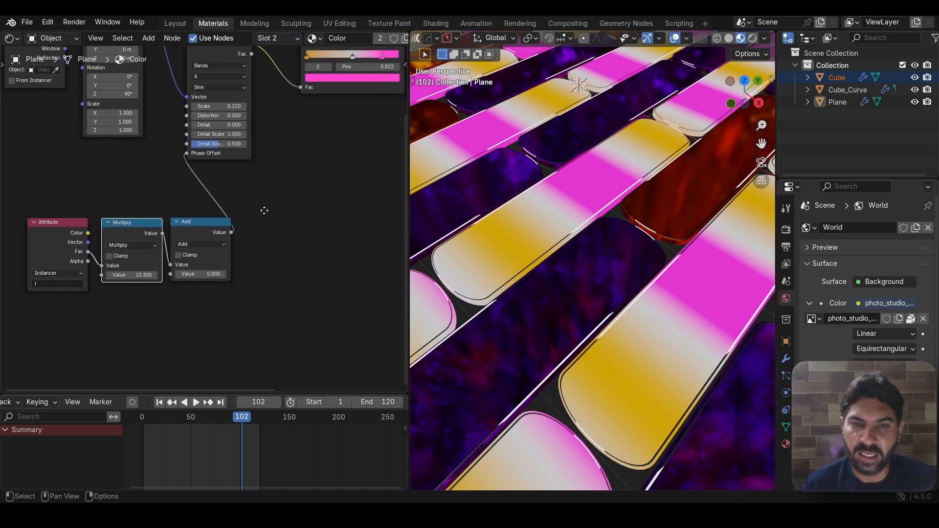
scroll(266, 209, "up", 1)
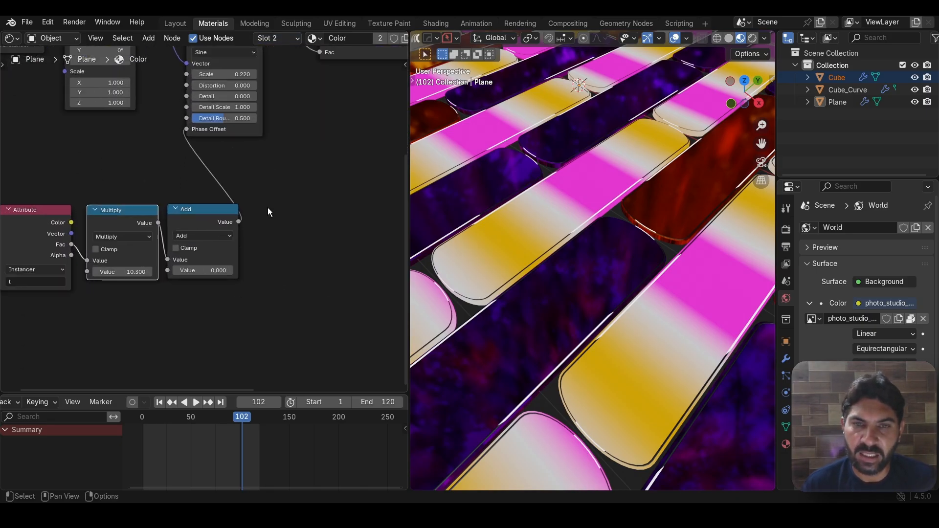
Step: Insert a keyframe at frame 0 on the Color material's Add node for its second value of 0
left_click(159, 402)
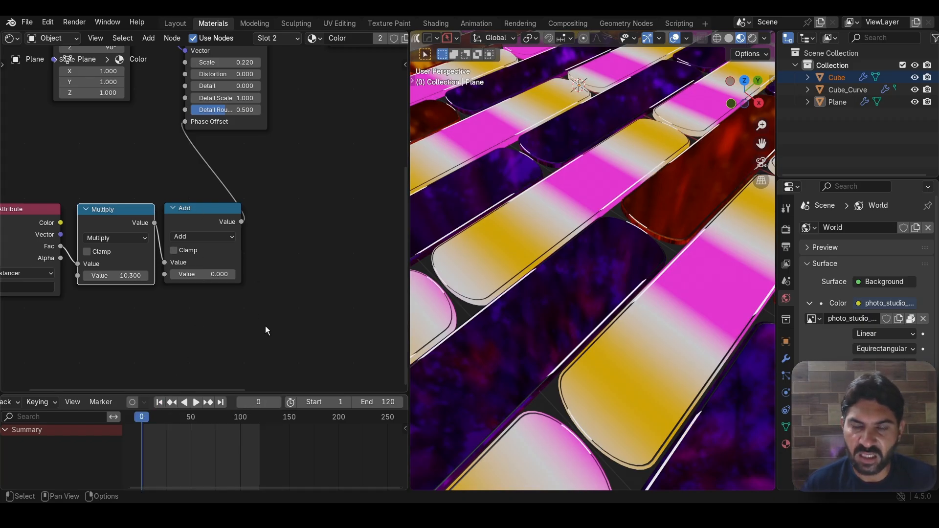
scroll(265, 331, "down", 2)
scroll(515, 292, "down", 6)
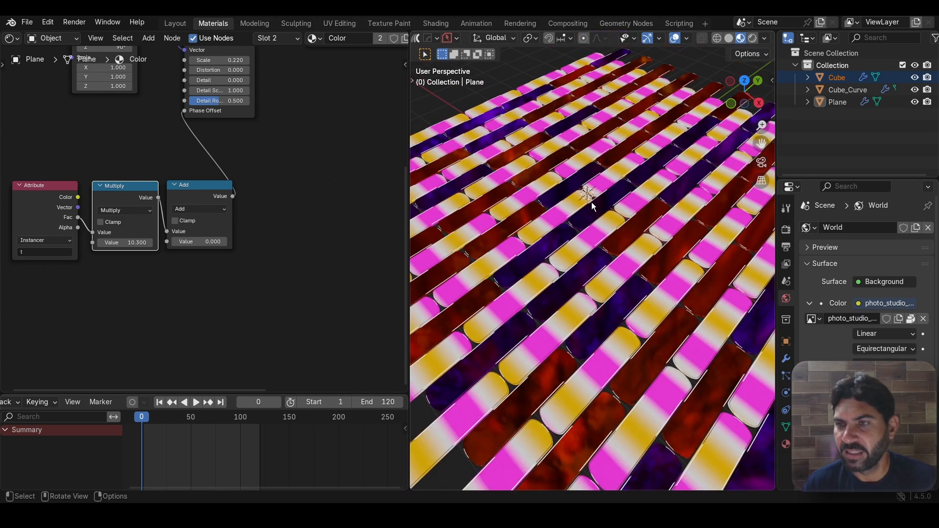
scroll(230, 283, "up", 1)
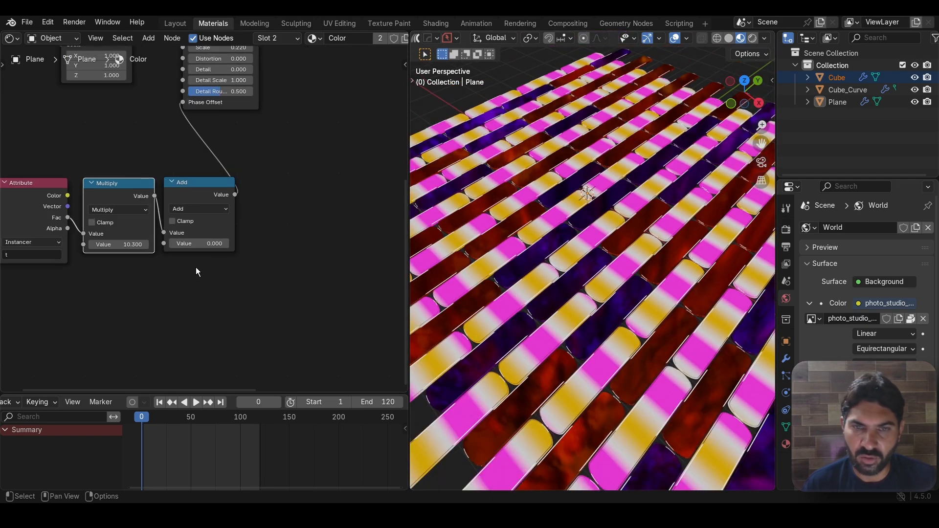
key("i")
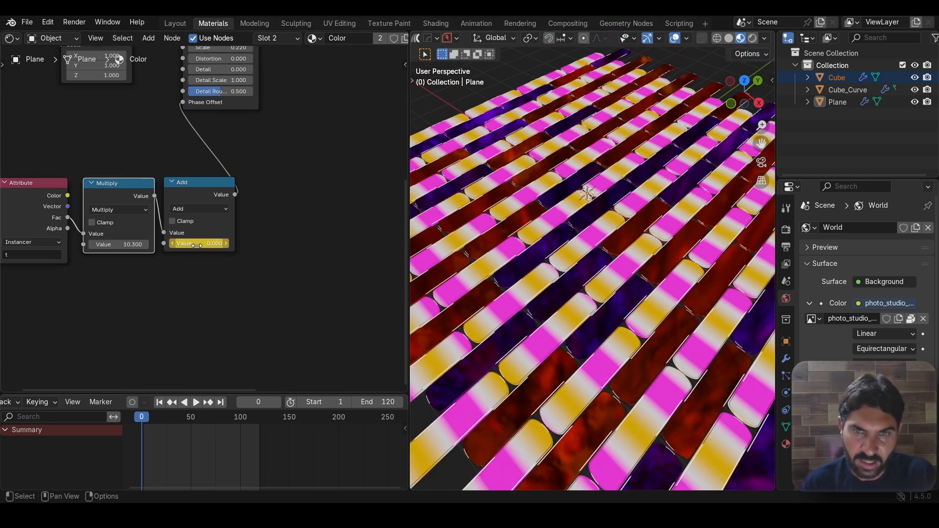
Step: At frame 120, set the Color material's Add node second value to 2*pi, keyframe it, and return to frame 0
left_click(221, 402)
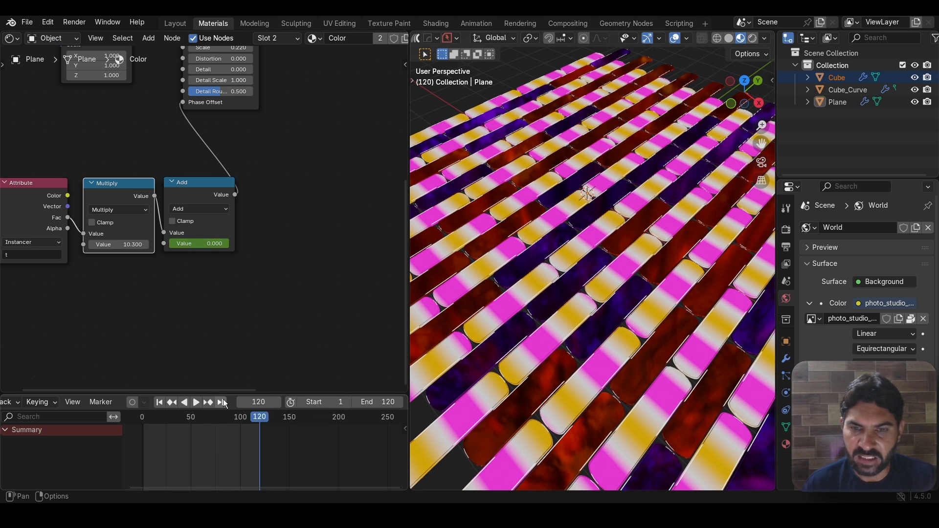
left_click(207, 243)
type("2*")
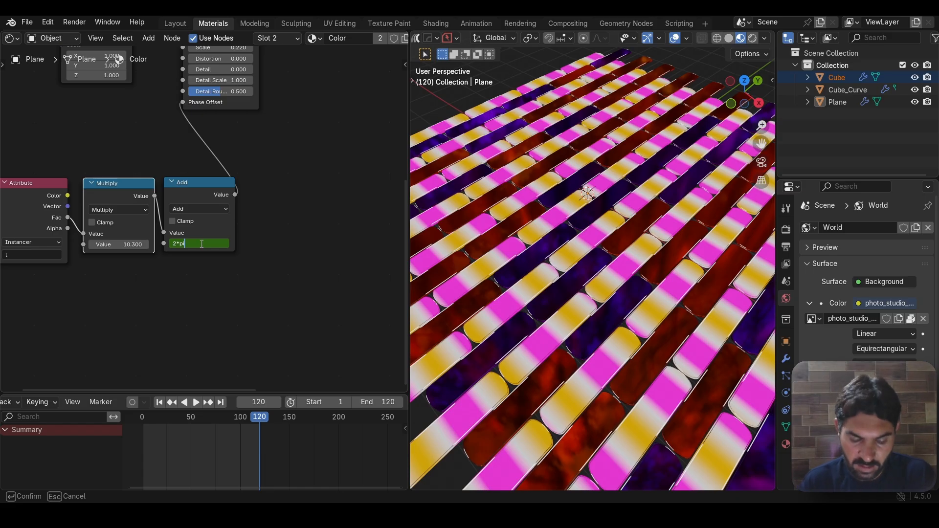
type("pi")
key("Return")
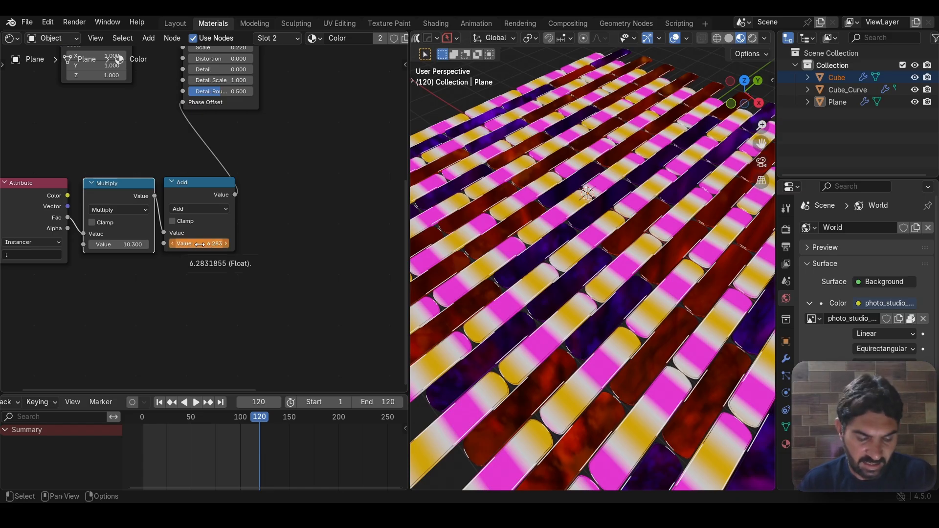
key("i")
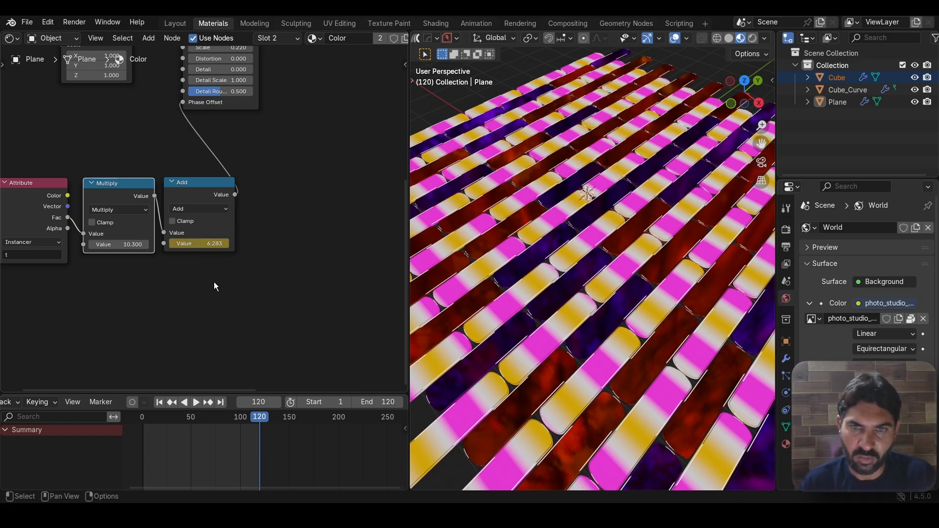
left_click(160, 402)
key("Left")
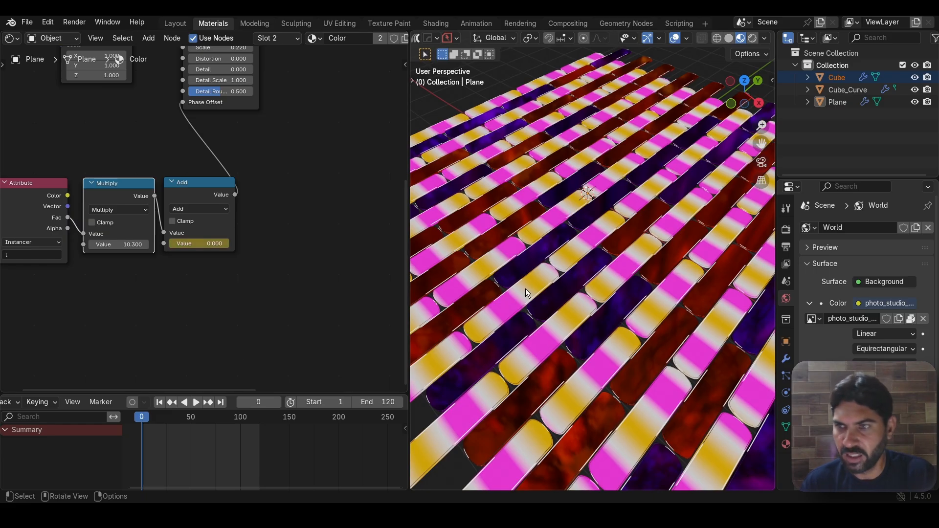
Step: Play the animation, examine the color movement across the tiles, and stop playback
key("space")
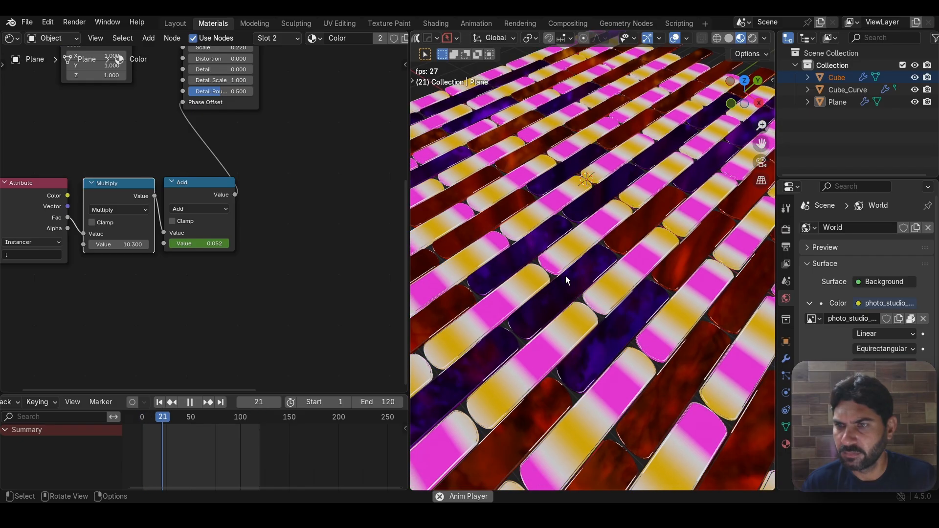
key("space")
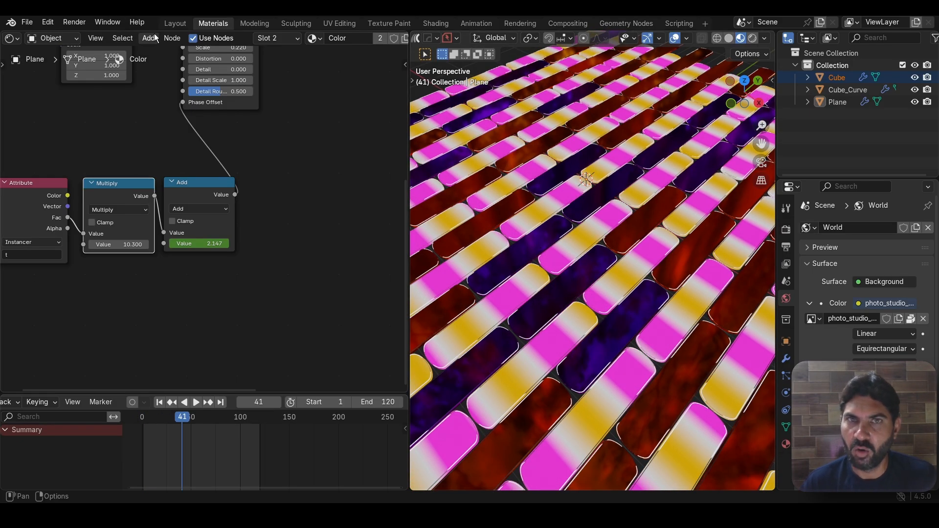
Step: In the Layout workspace, add a camera and align it to the current view of the tiles
left_click(174, 25)
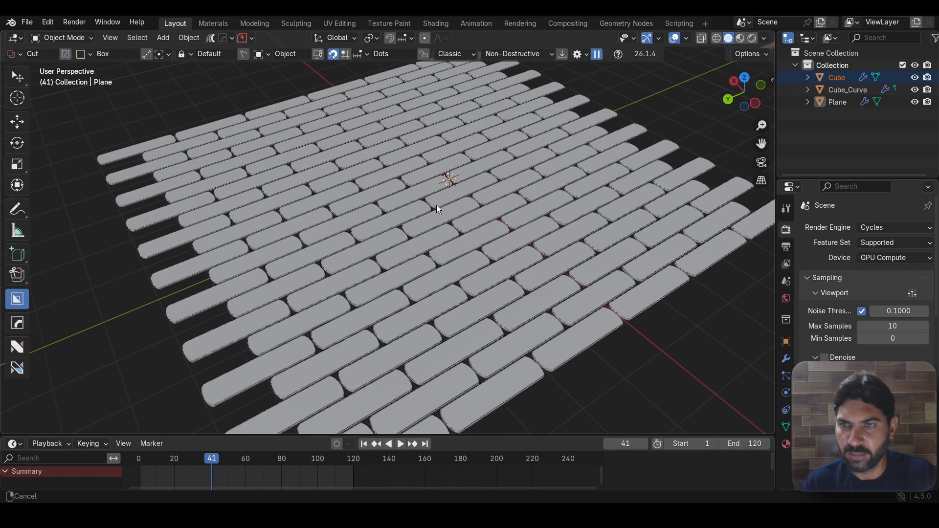
scroll(431, 207, "up", 5)
scroll(432, 210, "down", 3)
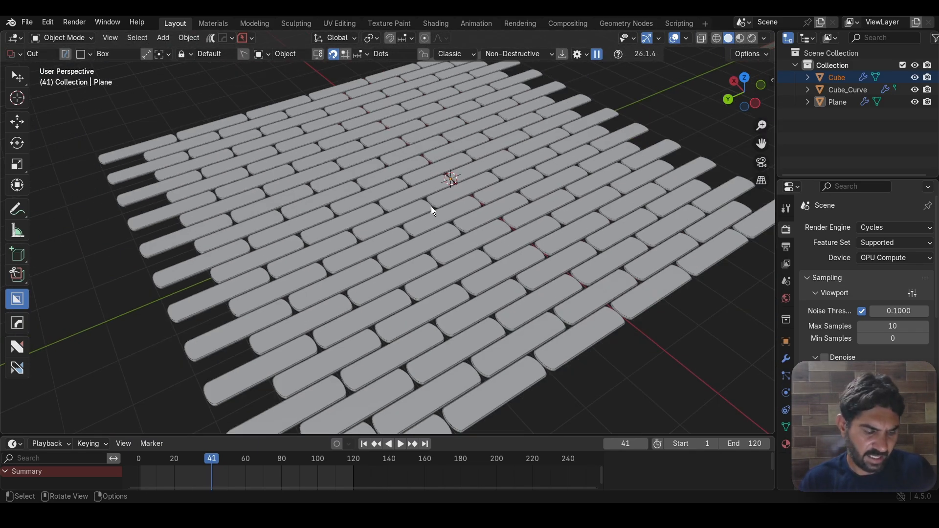
key("shift+a")
left_click(392, 389)
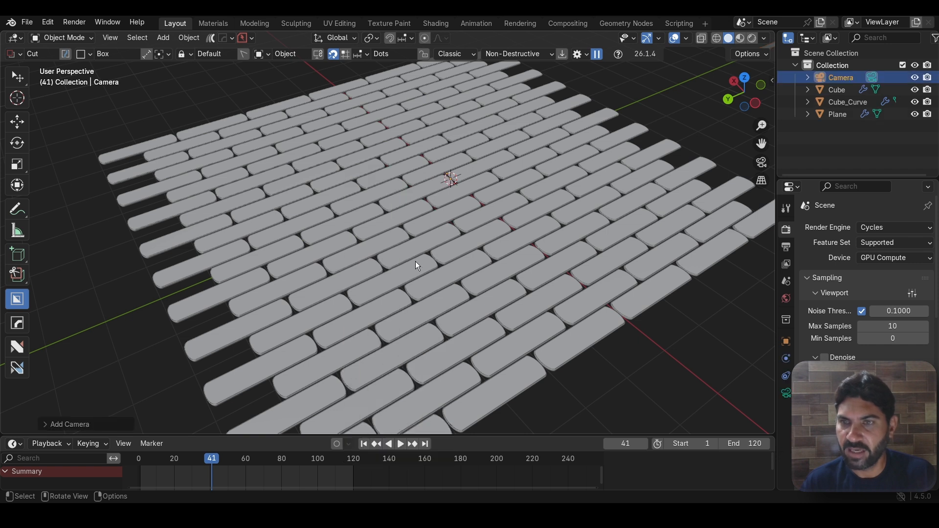
scroll(426, 236, "up", 2)
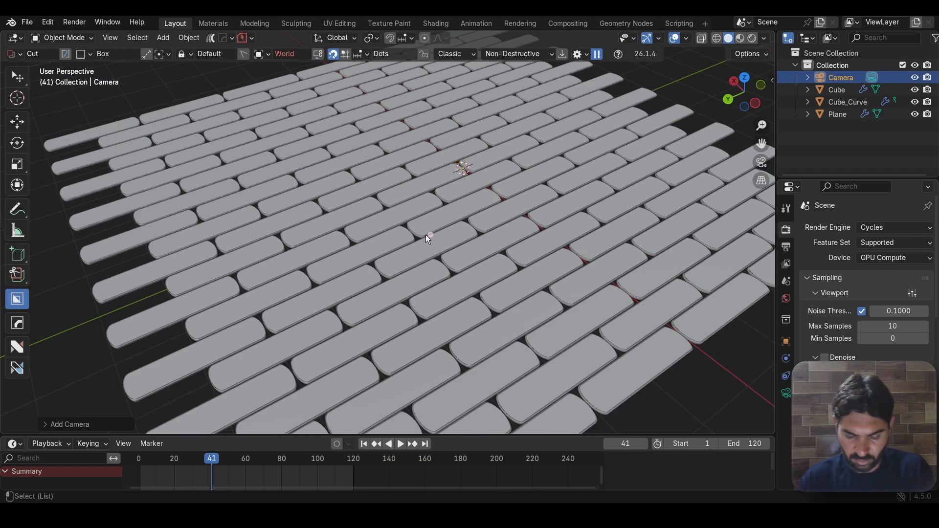
key("ctrl+alt+KP_0")
scroll(425, 238, "up", 2)
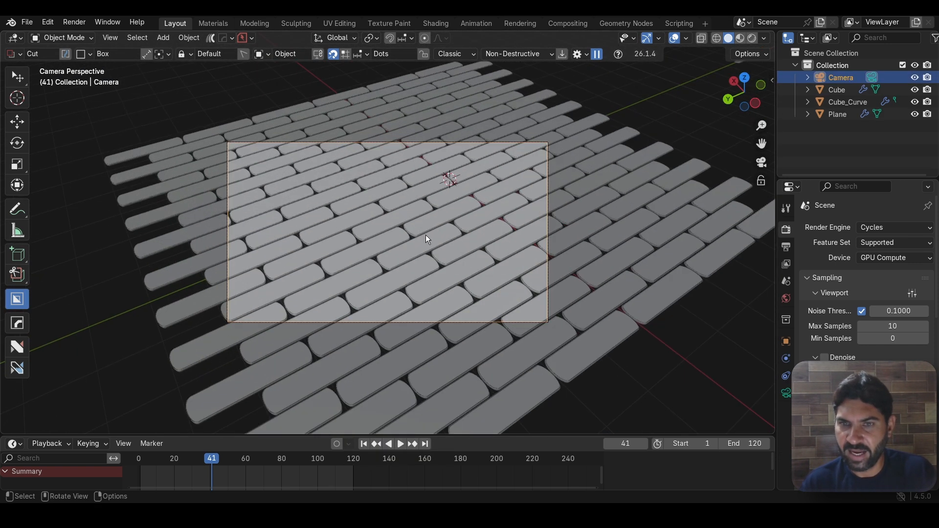
scroll(430, 238, "up", 1)
scroll(499, 240, "down", 1)
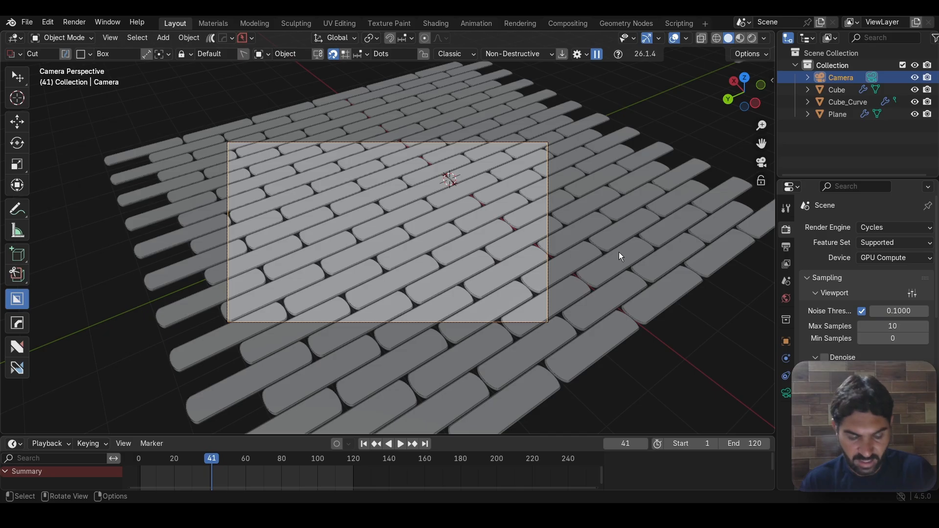
Step: Lock the camera to the view and adjust its framing so the tiles fill the entire camera frame
key("n")
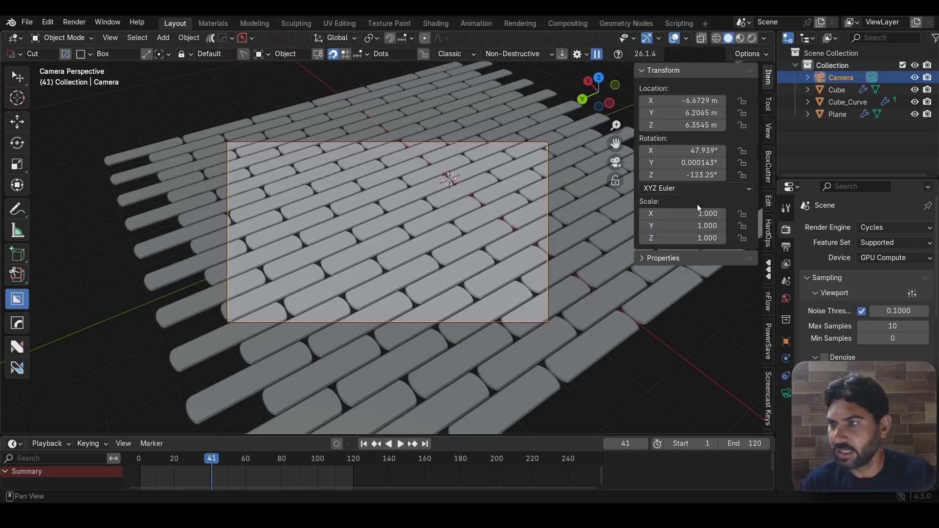
left_click(770, 128)
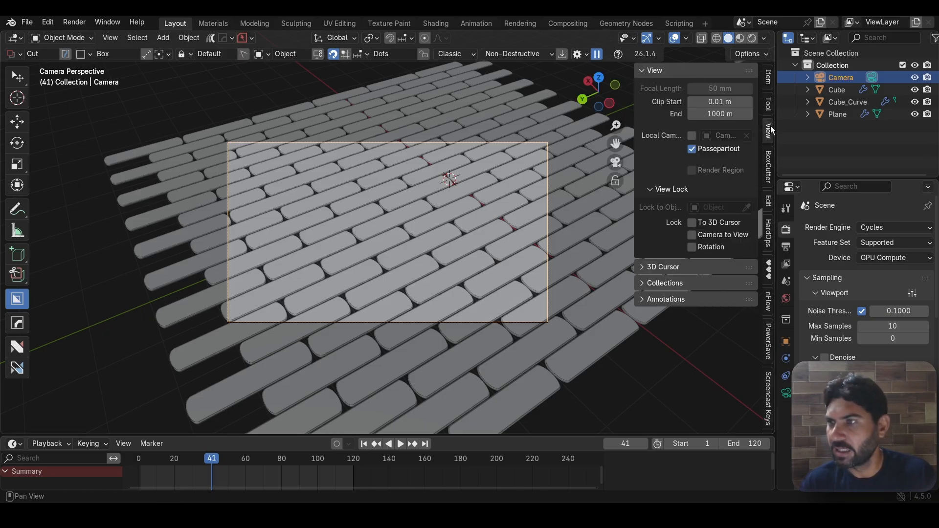
left_click(692, 235)
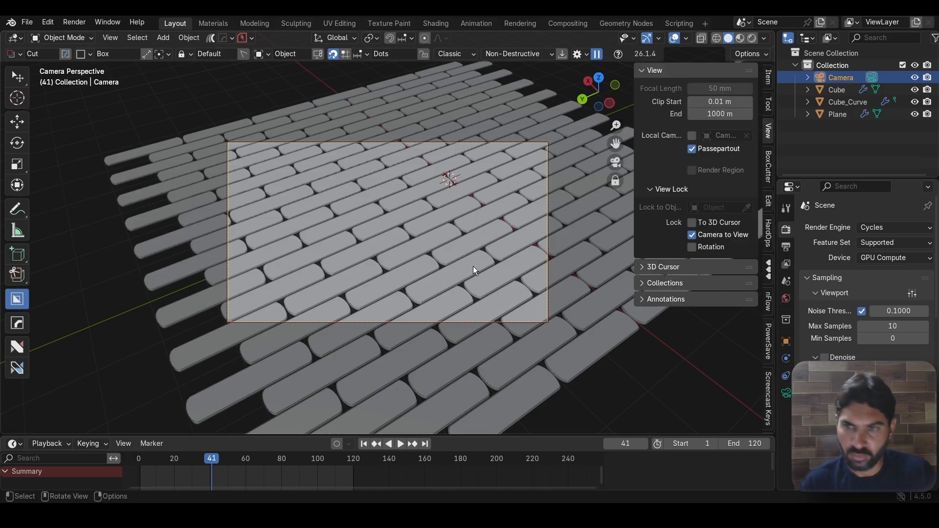
middle_click_drag(473, 266, 467, 271)
scroll(466, 270, "up", 3)
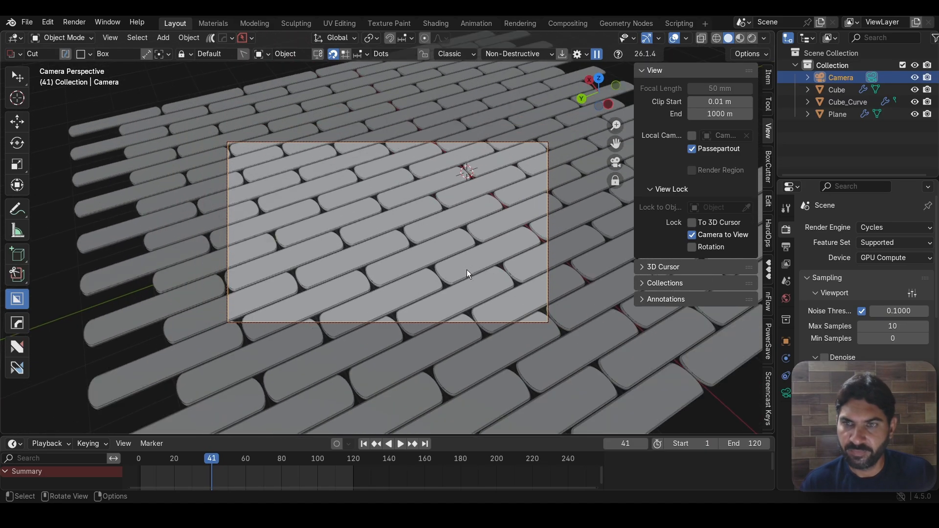
scroll(471, 265, "down", 2)
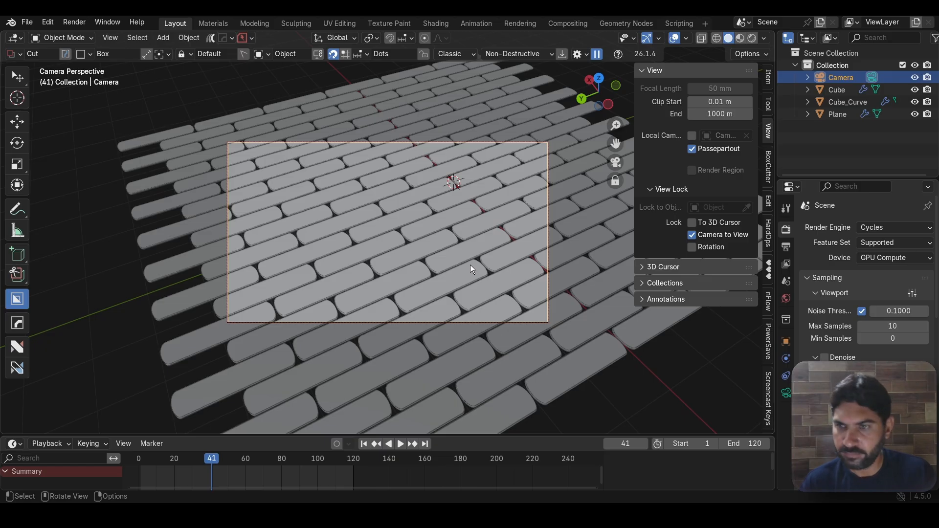
Step: Select the tile plane, unlock the camera from the view, and check the tiles through the camera
left_click(471, 265)
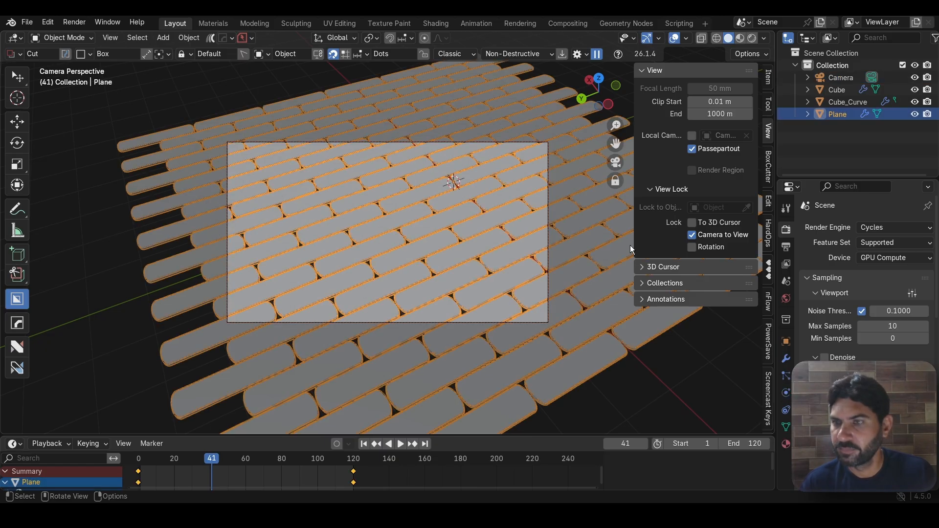
left_click(692, 235)
scroll(456, 294, "down", 4)
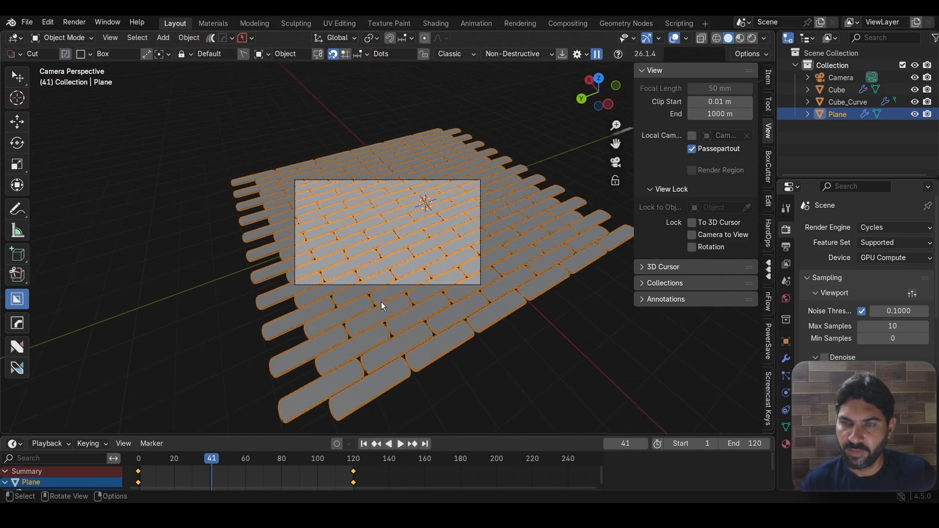
mouse_move(382, 302)
middle_mouse_down()
mouse_move(392, 269)
mouse_move(380, 287)
middle_mouse_up()
scroll(412, 271, "down", 2)
key("KP_0")
scroll(426, 260, "up", 1)
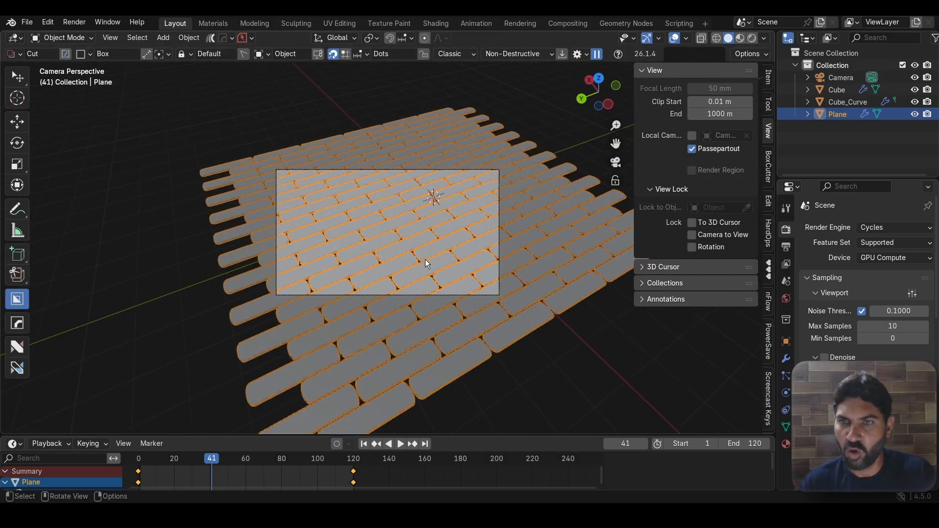
scroll(424, 259, "up", 4)
scroll(425, 259, "down", 1)
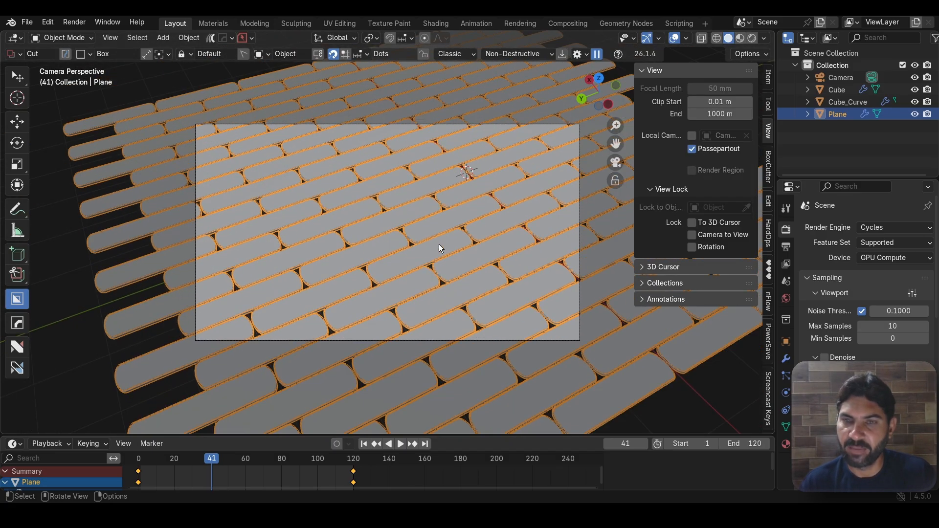
Step: Return the timeline to frame 0, show the viewport in rendered shading, and hide the sidebar
left_click(363, 444)
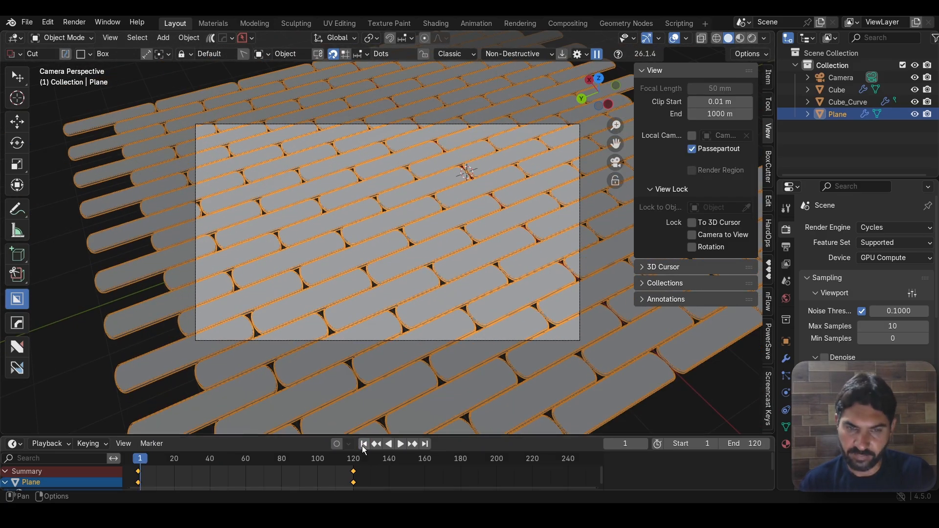
key("Left")
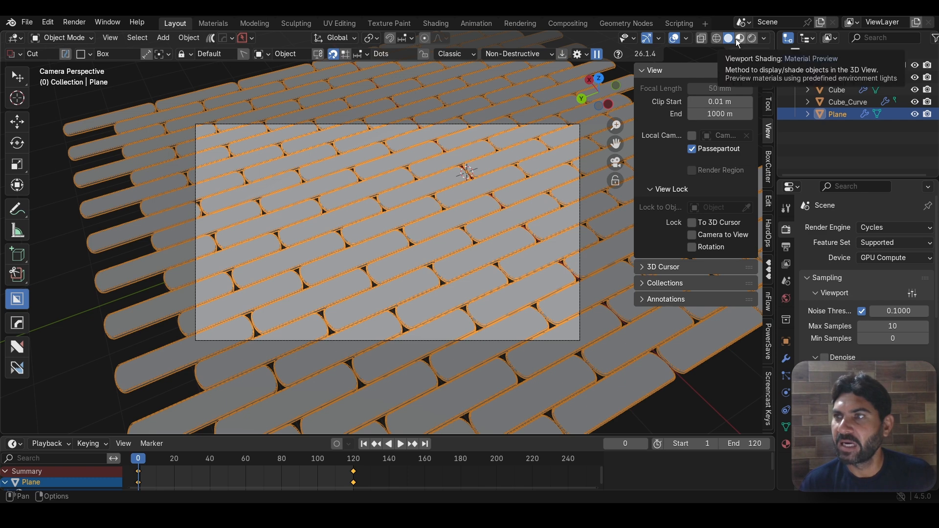
left_click(752, 38)
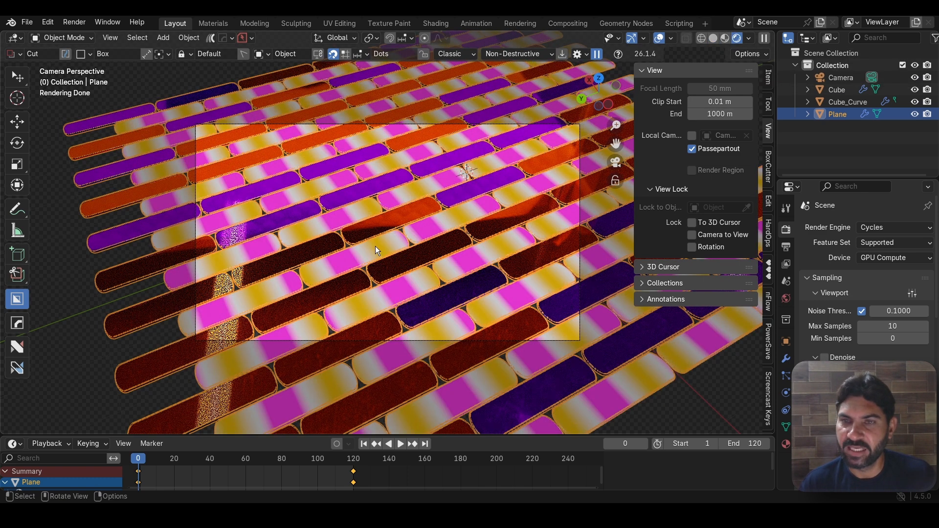
scroll(374, 245, "up", 1)
scroll(375, 246, "down", 1)
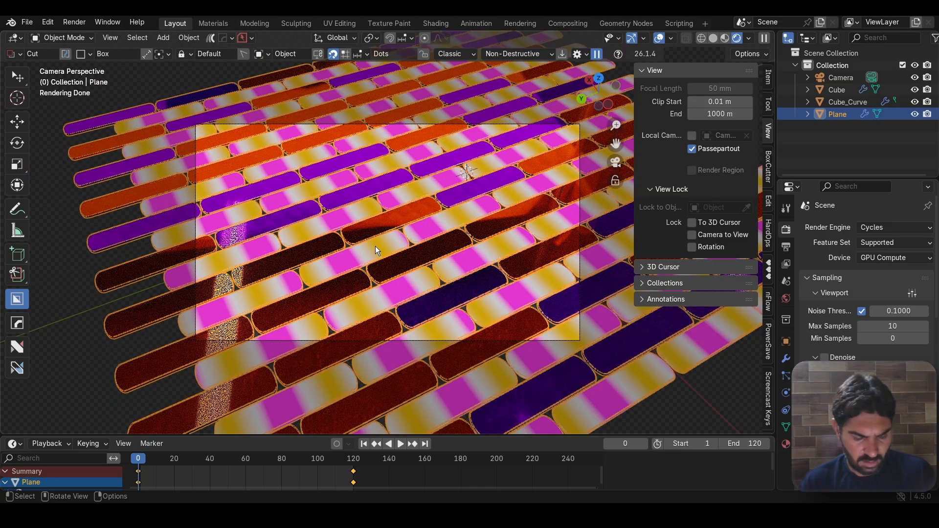
key("n")
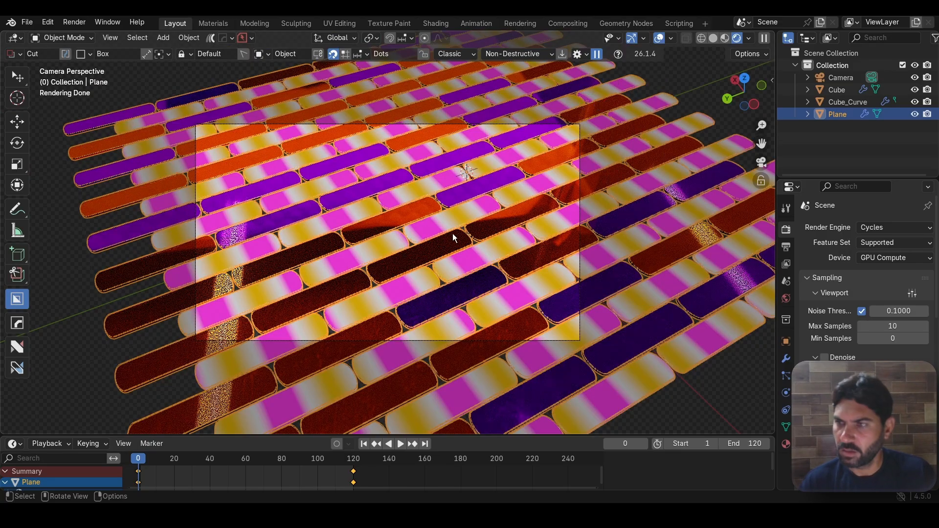
scroll(437, 244, "up", 1)
scroll(401, 215, "down", 1)
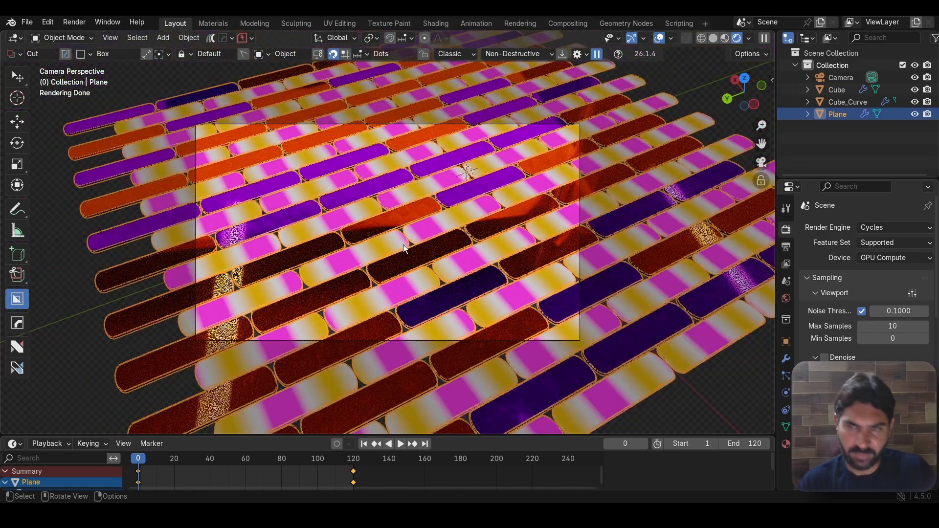
scroll(403, 245, "down", 1)
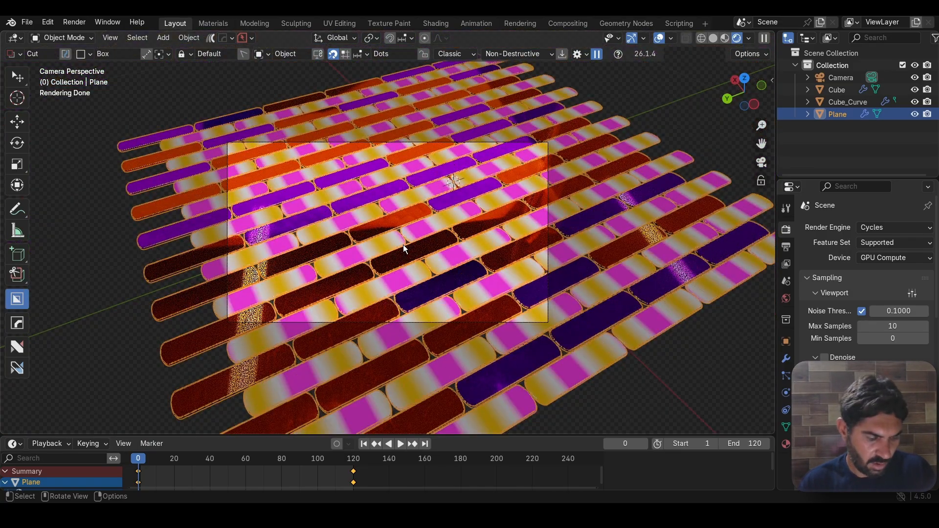
Step: Add a mesh plane at the scene center and scale it up as a floor extending beyond the whole tile array
key("shift+a")
mouse_move(372, 62)
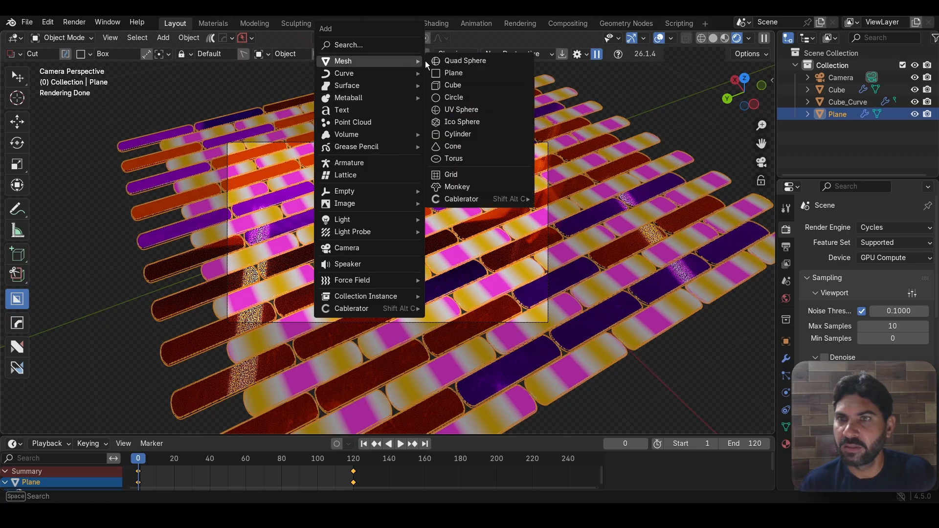
left_click(448, 73)
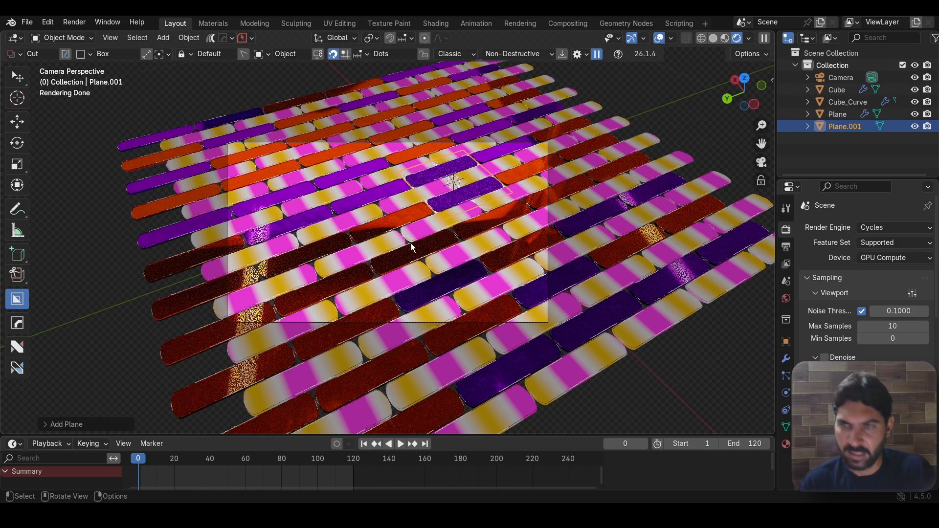
key("g")
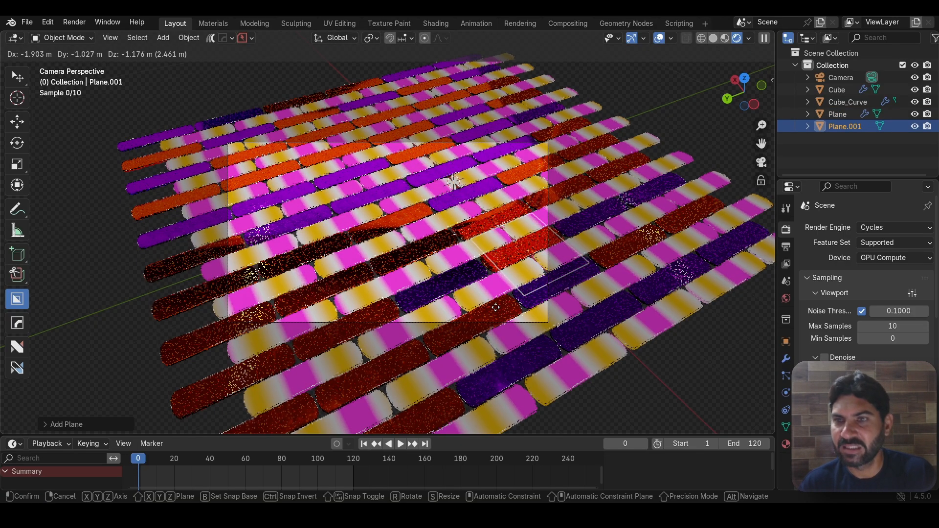
right_click(460, 283)
key("s")
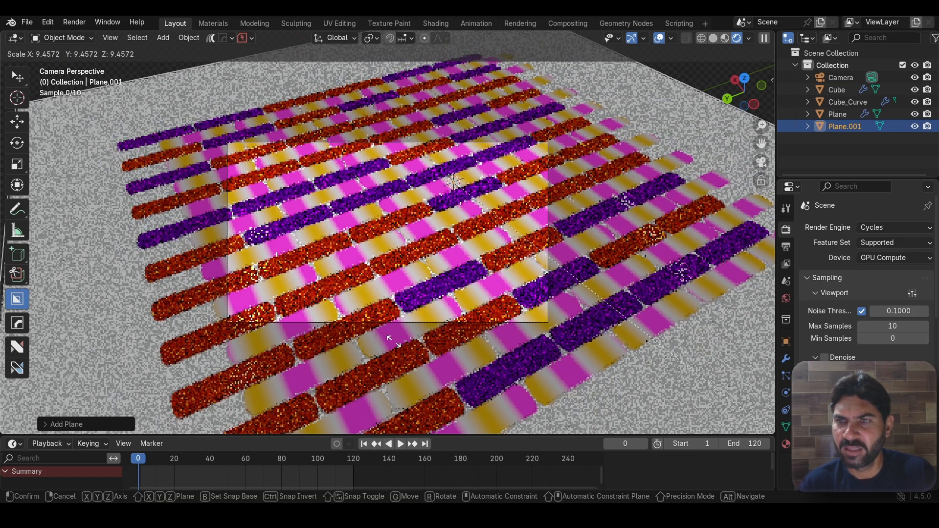
left_click(415, 345)
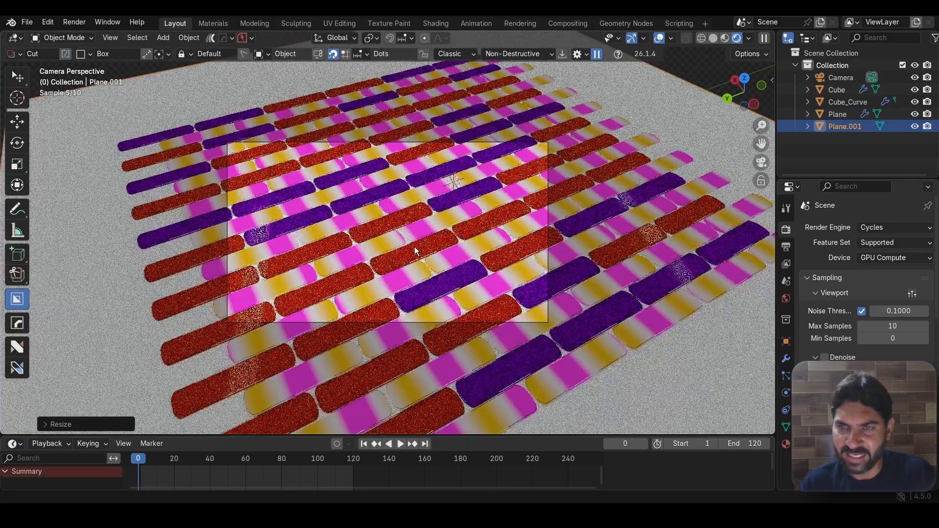
scroll(415, 246, "up", 2)
Step: Render frame 0 from the camera and examine the tile colors, edge lines and reflections in the image
key("F12")
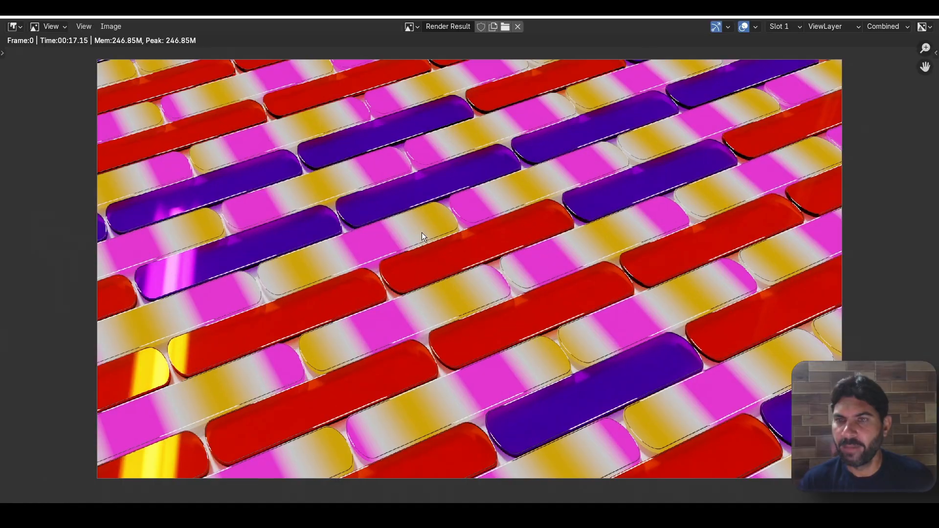
scroll(431, 231, "down", 1)
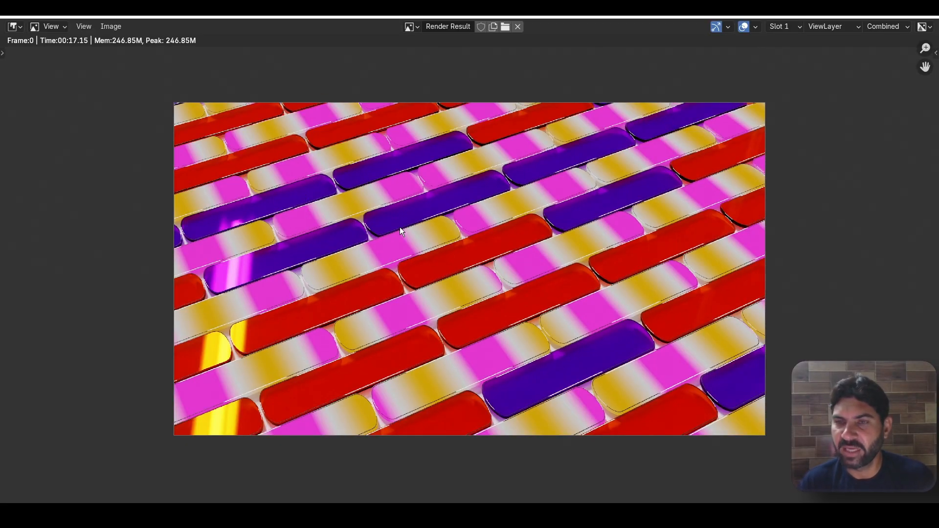
scroll(400, 227, "up", 1)
scroll(400, 228, "down", 1)
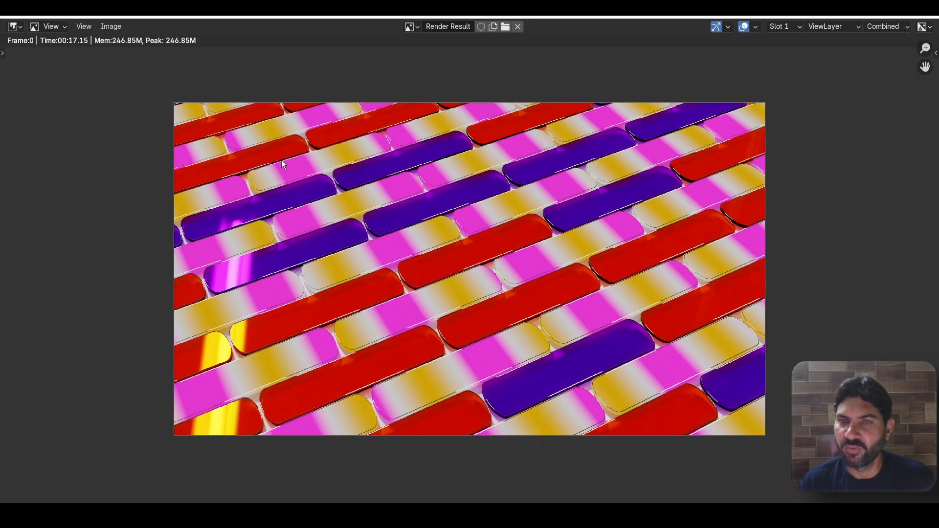
scroll(452, 248, "up", 1)
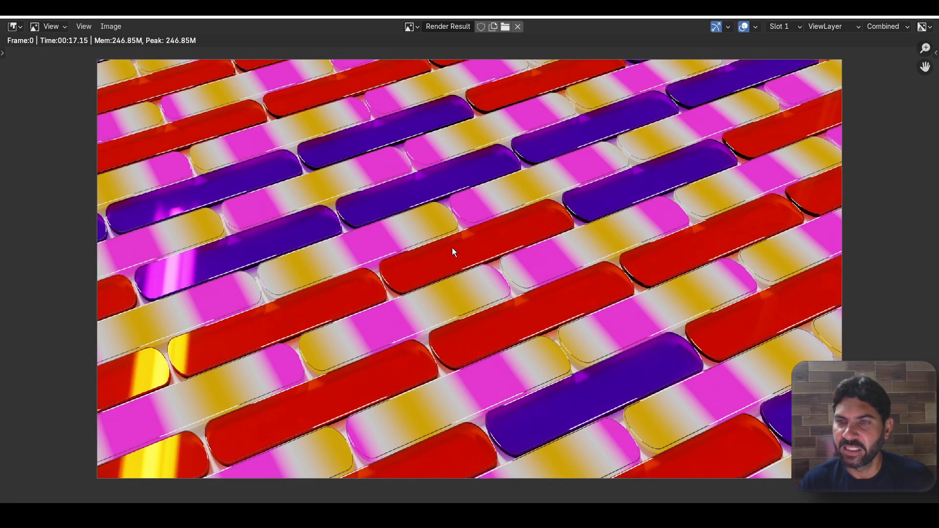
scroll(452, 248, "down", 1)
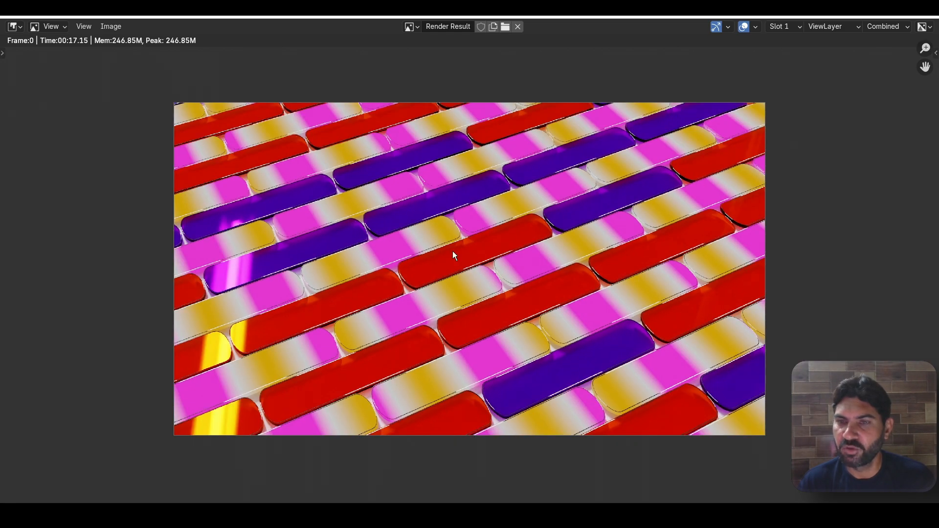